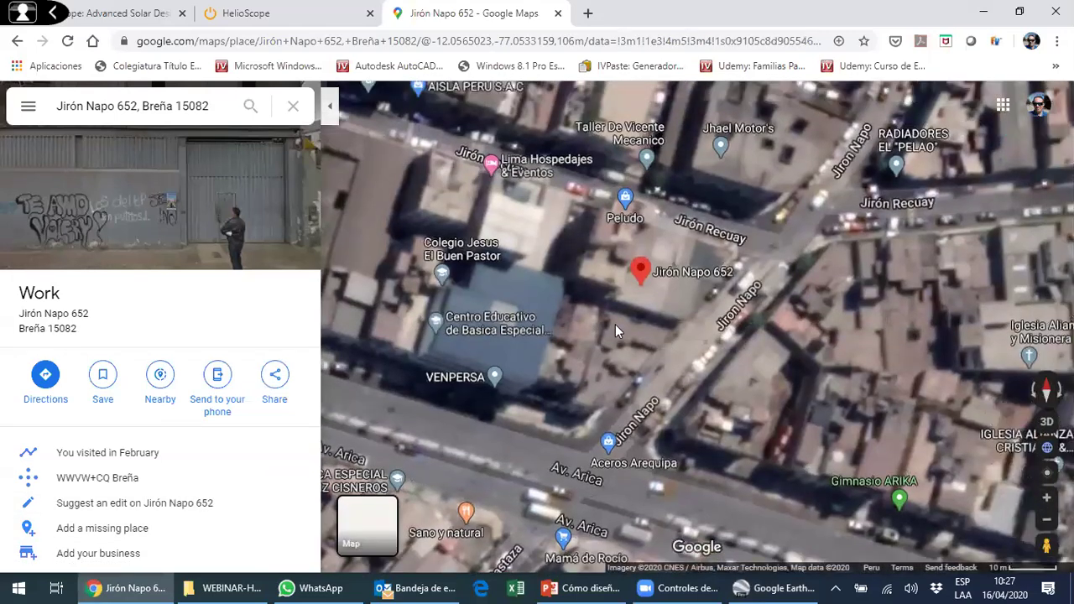
# - Pan the Google Maps satellite view around the marked Breña site, then go back to HelioScope
pyautogui.moveTo(615, 324); pyautogui.dragTo(568, 366)
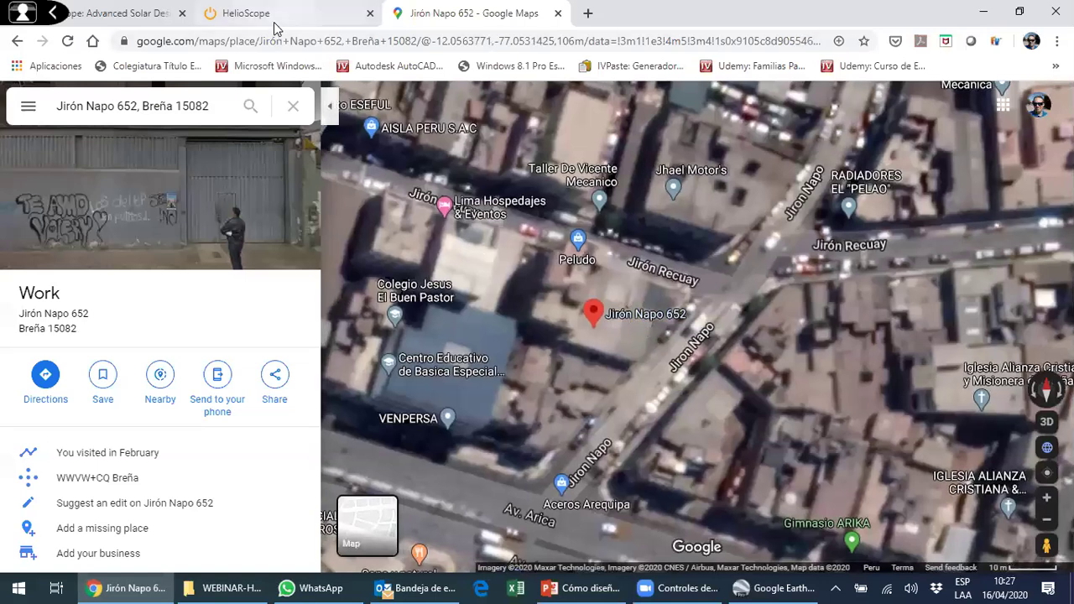
pyautogui.click(274, 23)
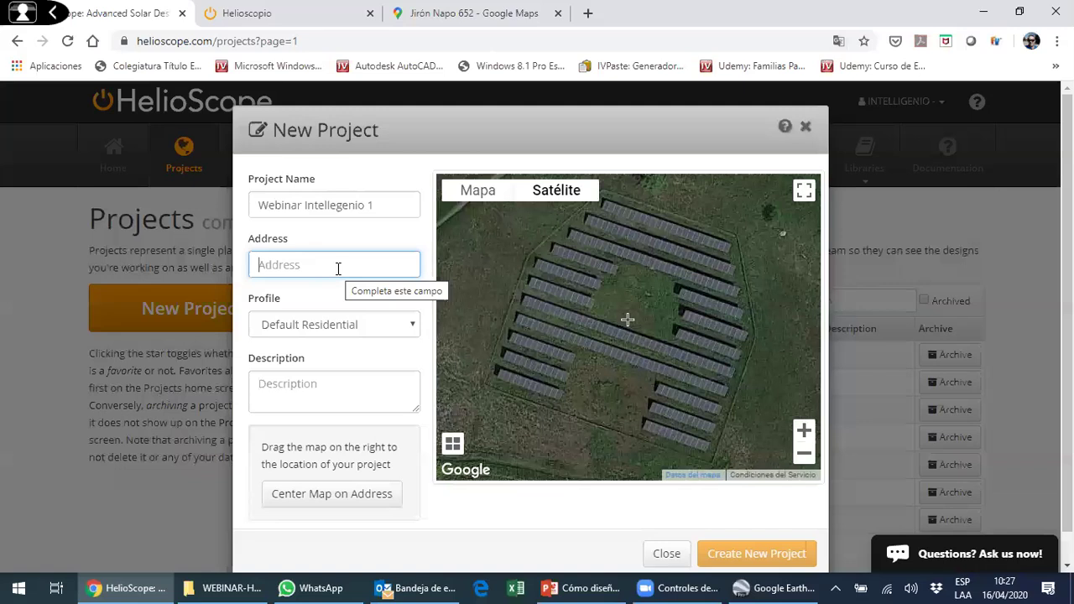
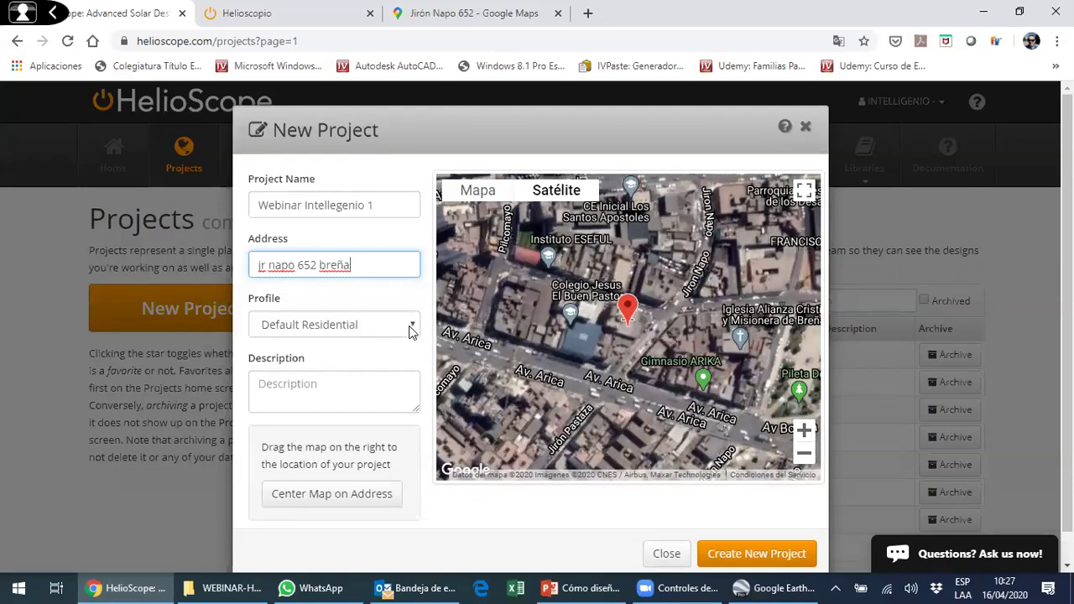
# - Enter the site's street address, choose profile None Specified, and create 'Webinar Intellegenio 1'
pyautogui.click(409, 327)
pyautogui.click(355, 352)
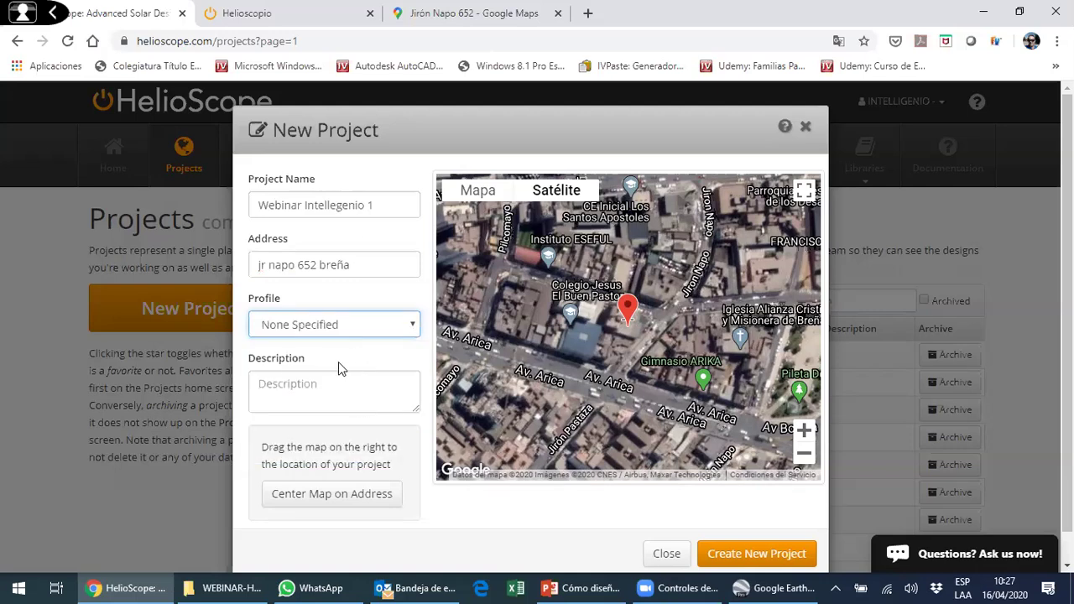
pyautogui.click(307, 504)
pyautogui.click(733, 554)
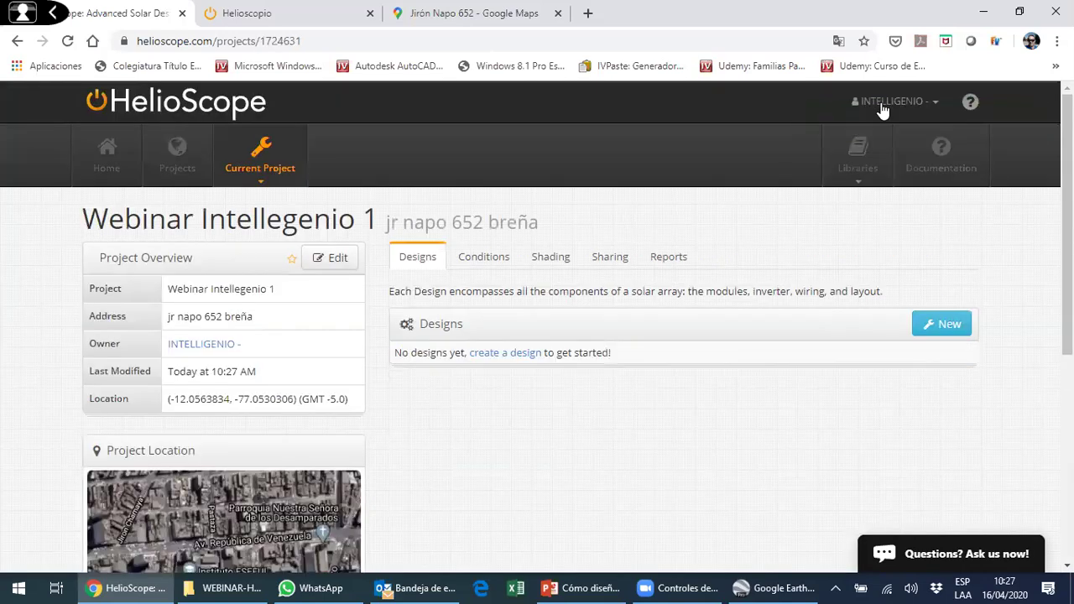
pyautogui.click(838, 41)
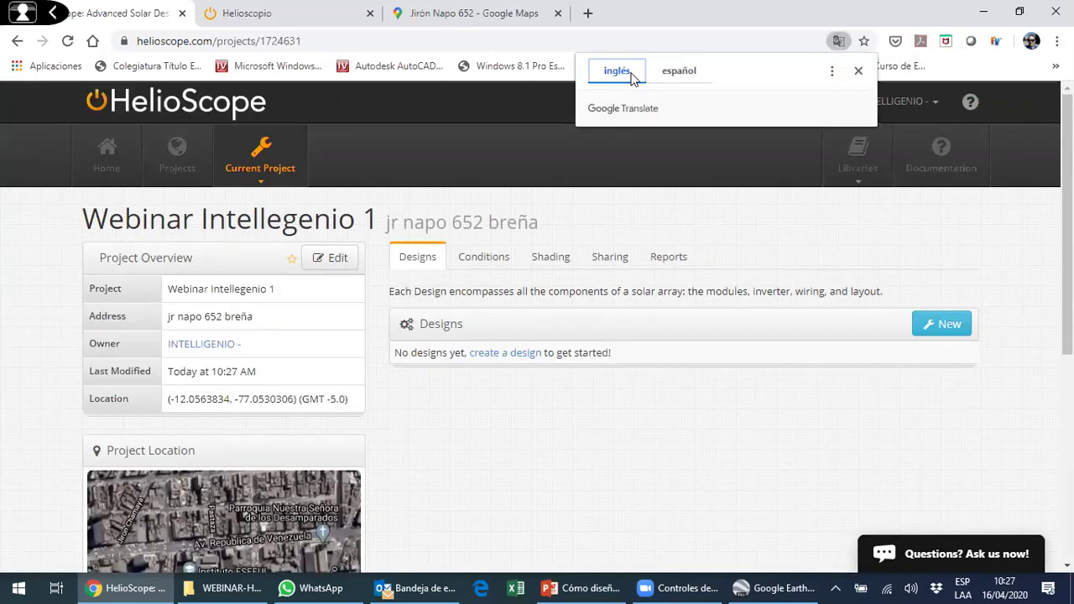
pyautogui.click(382, 216)
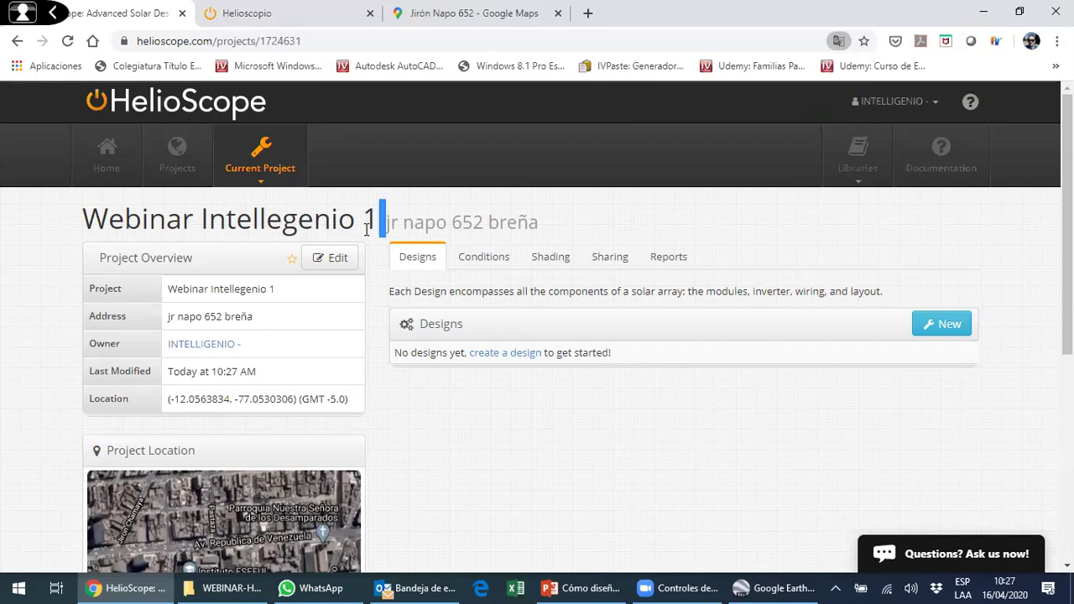
pyautogui.scroll(-2, 610, 326)
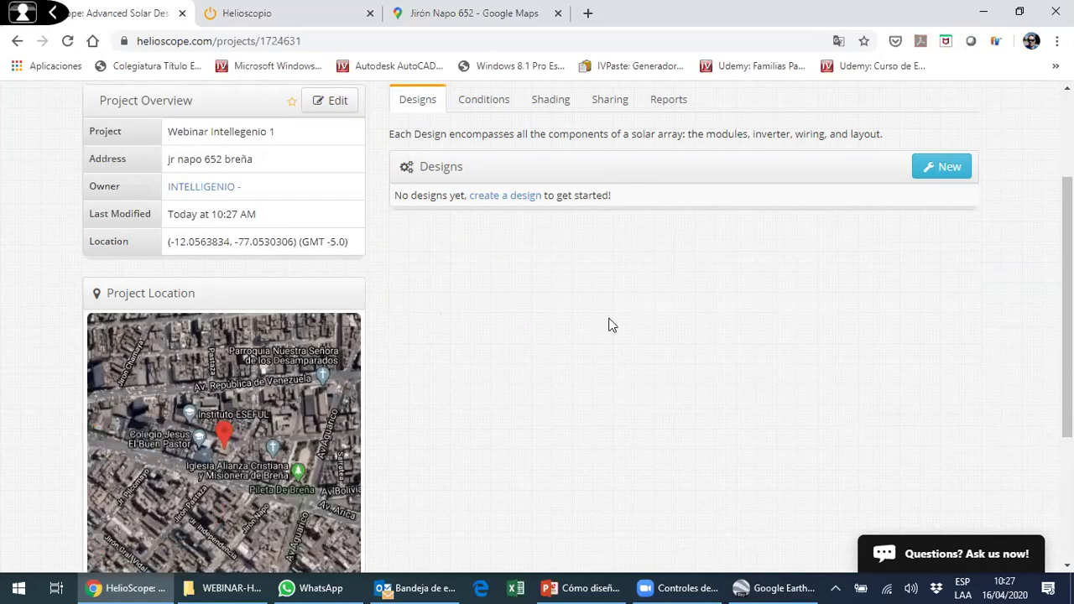
pyautogui.scroll(1, 311, 244)
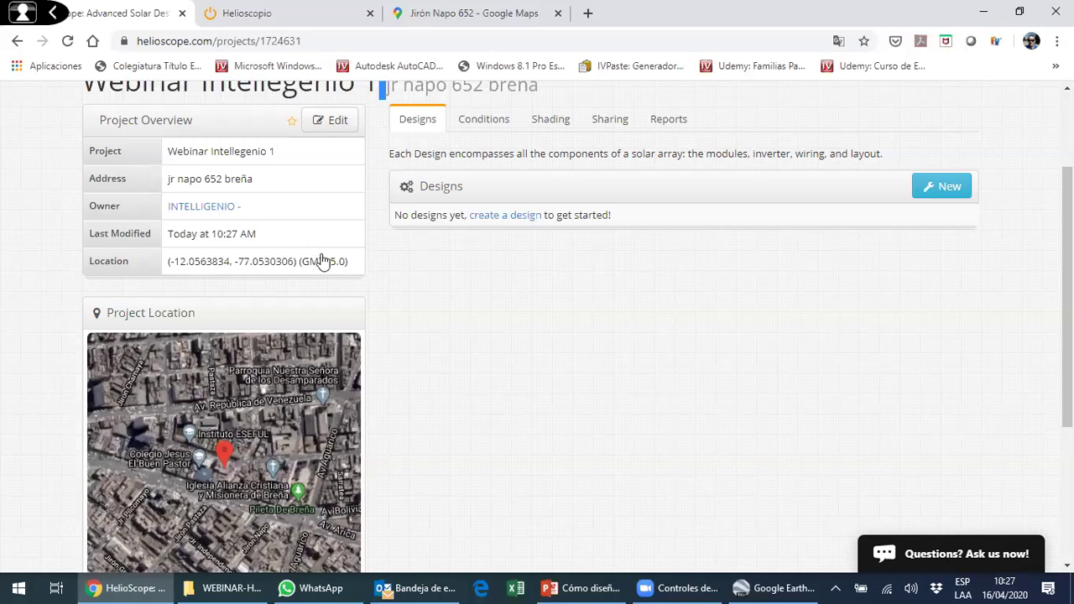
pyautogui.scroll(2, 324, 260)
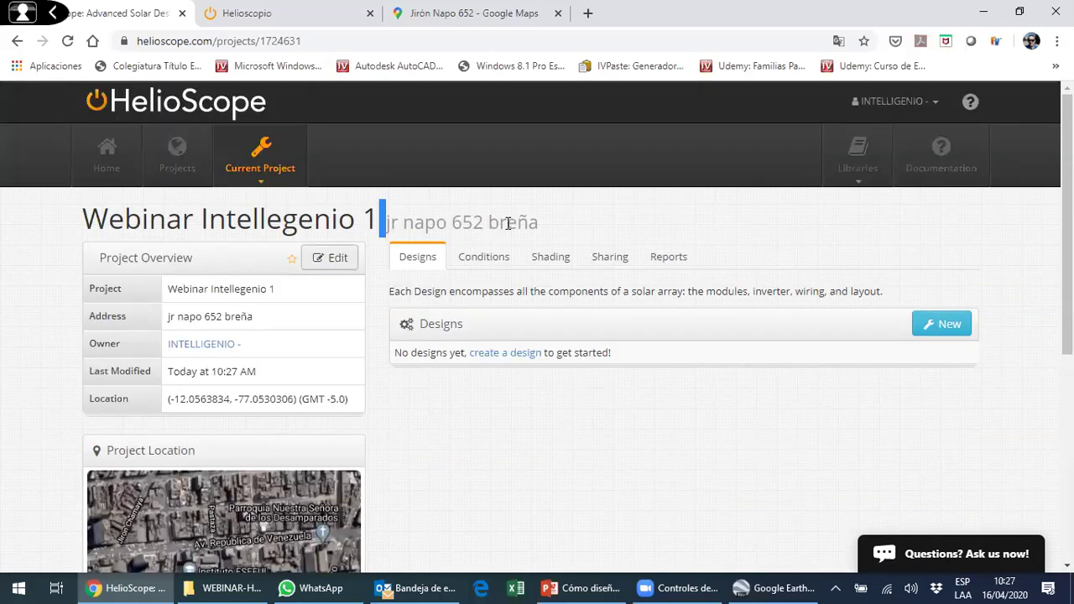
pyautogui.click(507, 222)
pyautogui.click(314, 320)
pyautogui.click(738, 127)
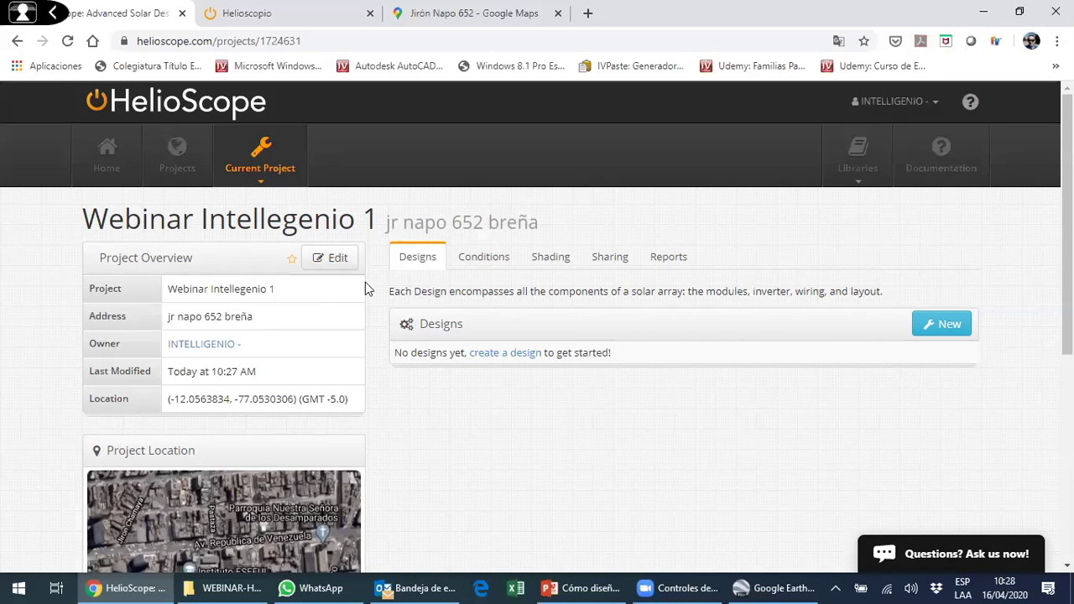
pyautogui.scroll(-2, 461, 147)
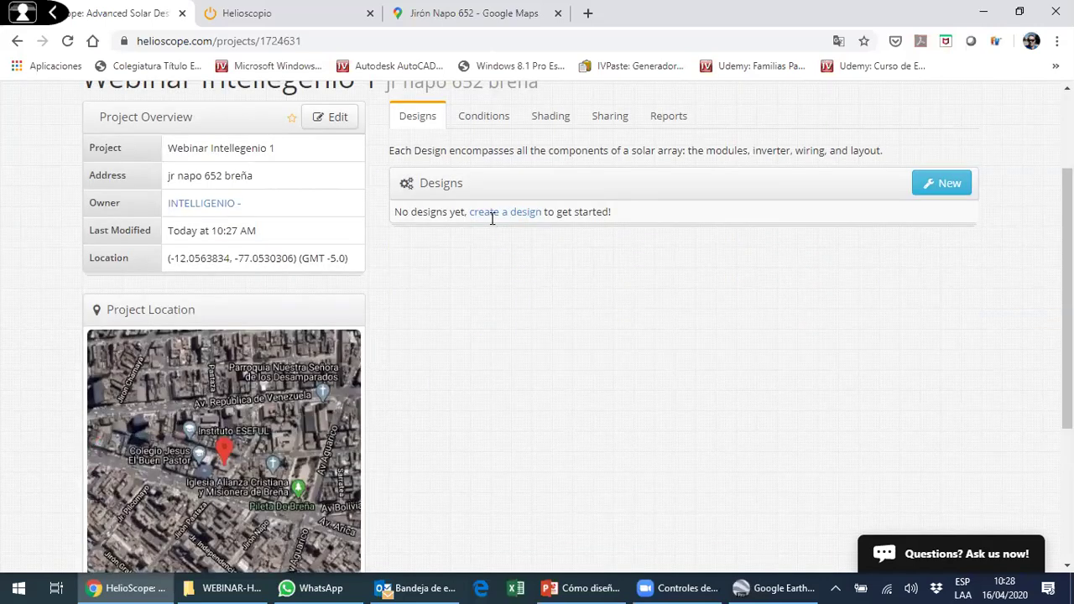
pyautogui.scroll(2, 431, 275)
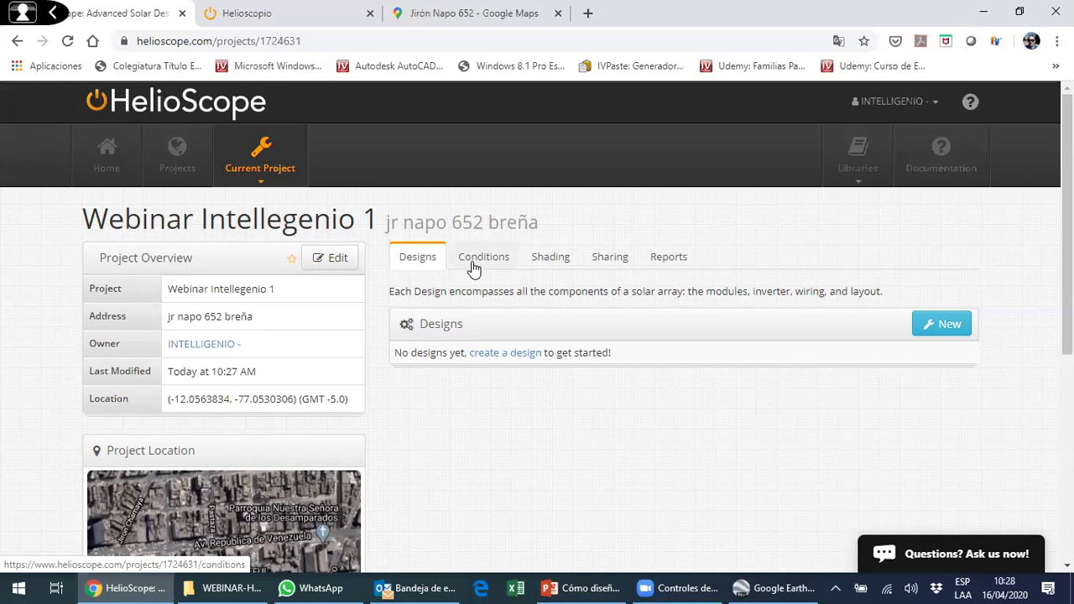
# - Review Condition Set 1's summary under the project's Conditions
pyautogui.click(477, 260)
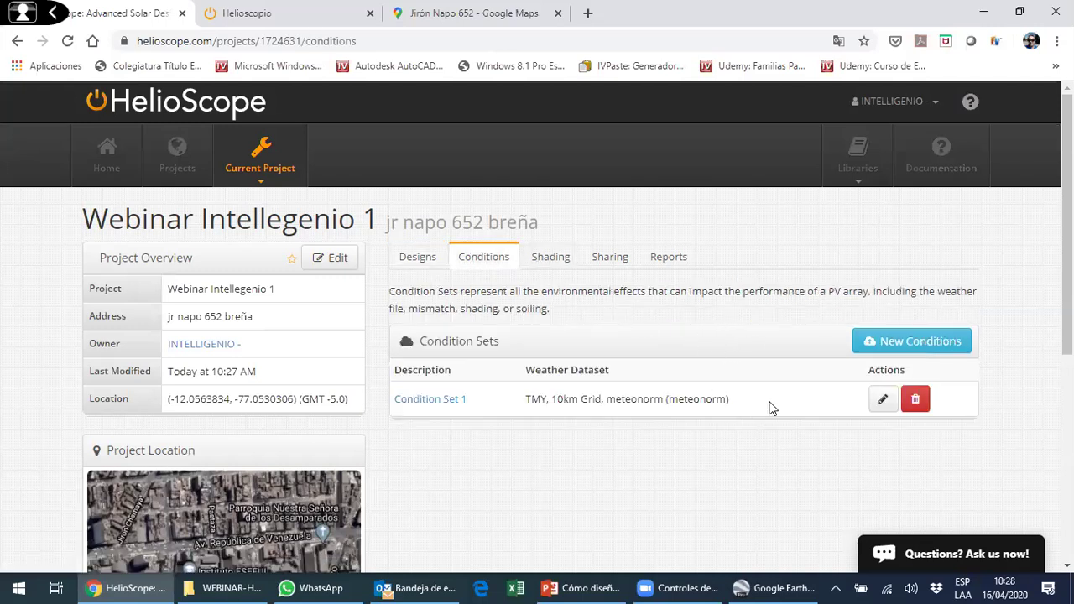
pyautogui.click(450, 402)
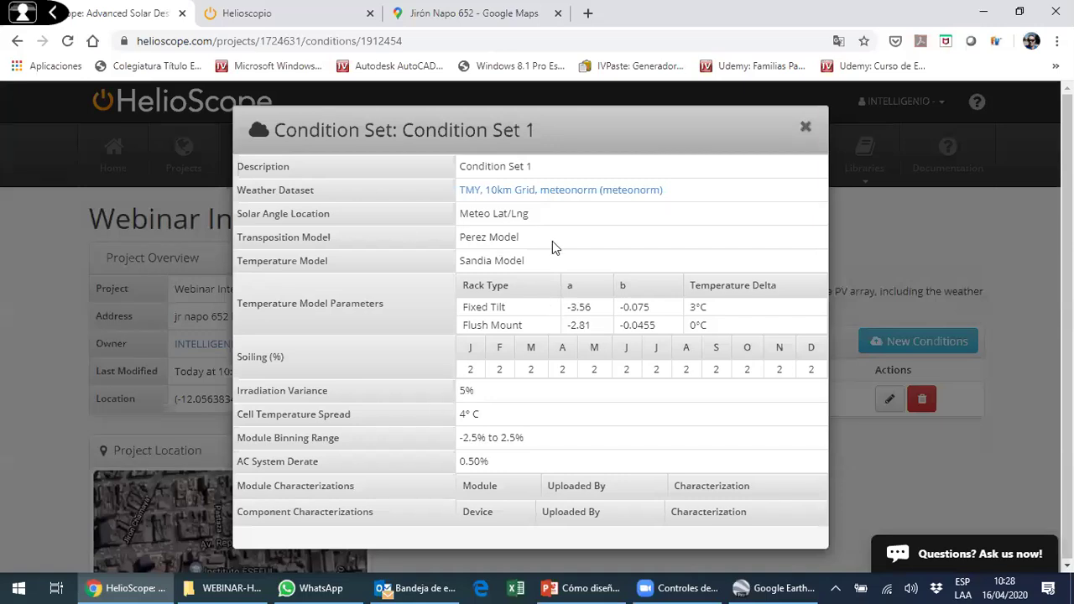
pyautogui.click(805, 125)
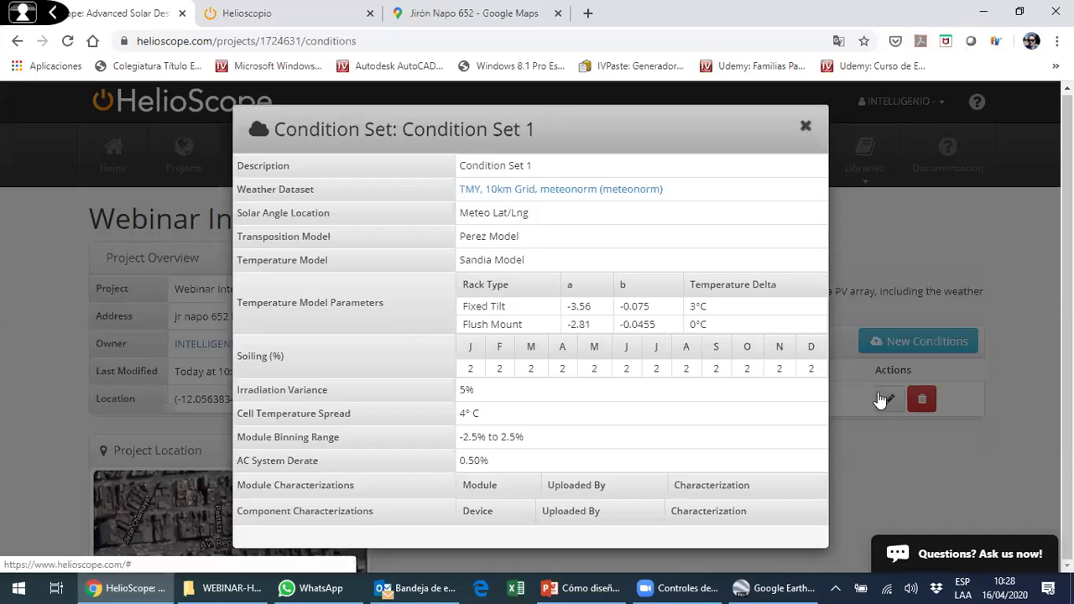
# - Edit Condition Set 1 to use 5% soiling for all months and update it
pyautogui.click(436, 398)
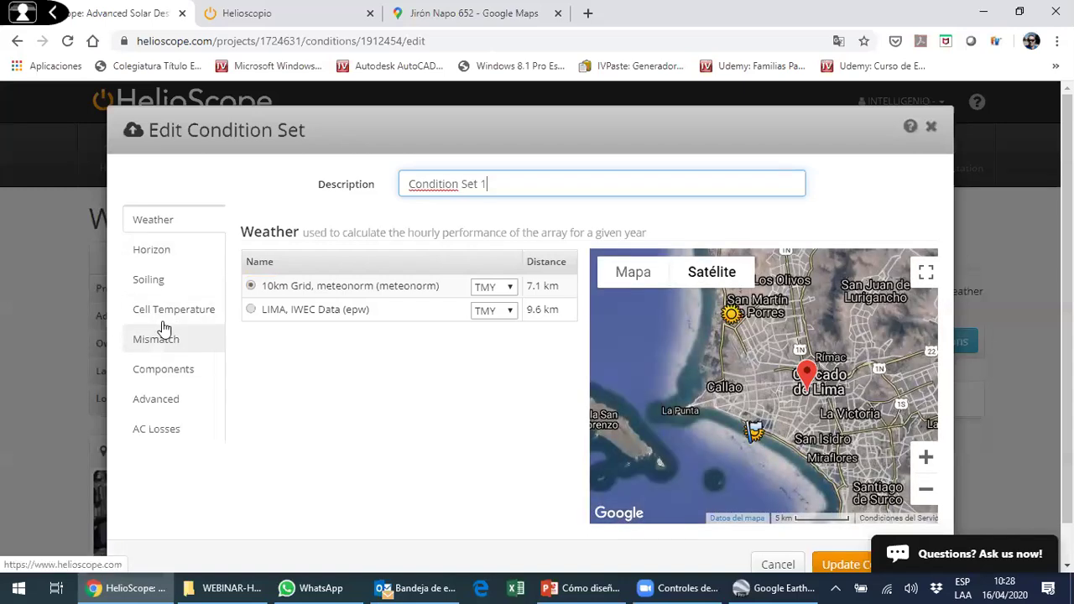
pyautogui.click(183, 323)
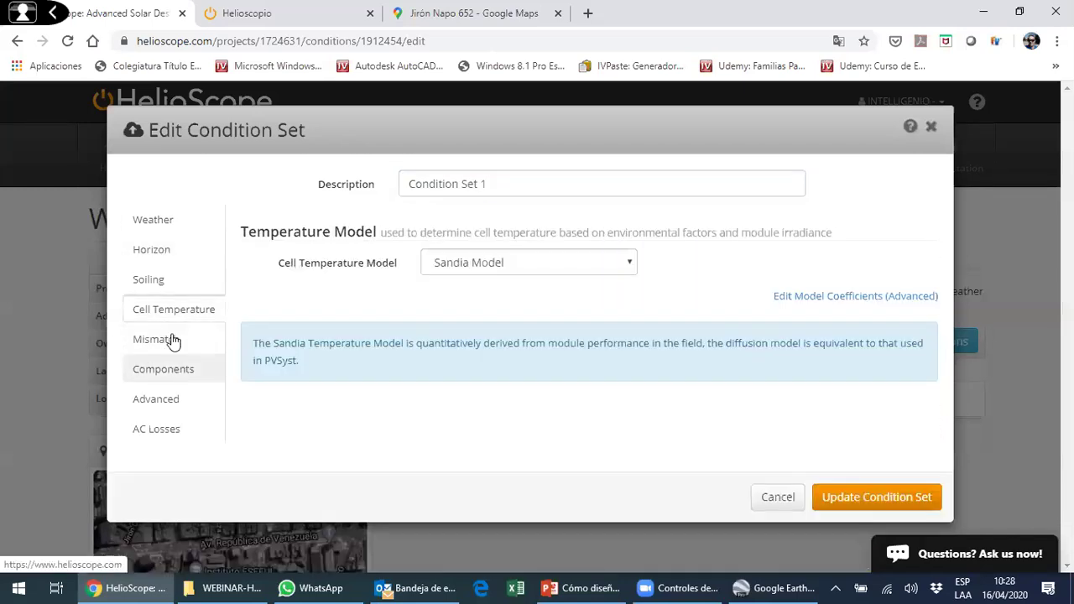
pyautogui.click(172, 279)
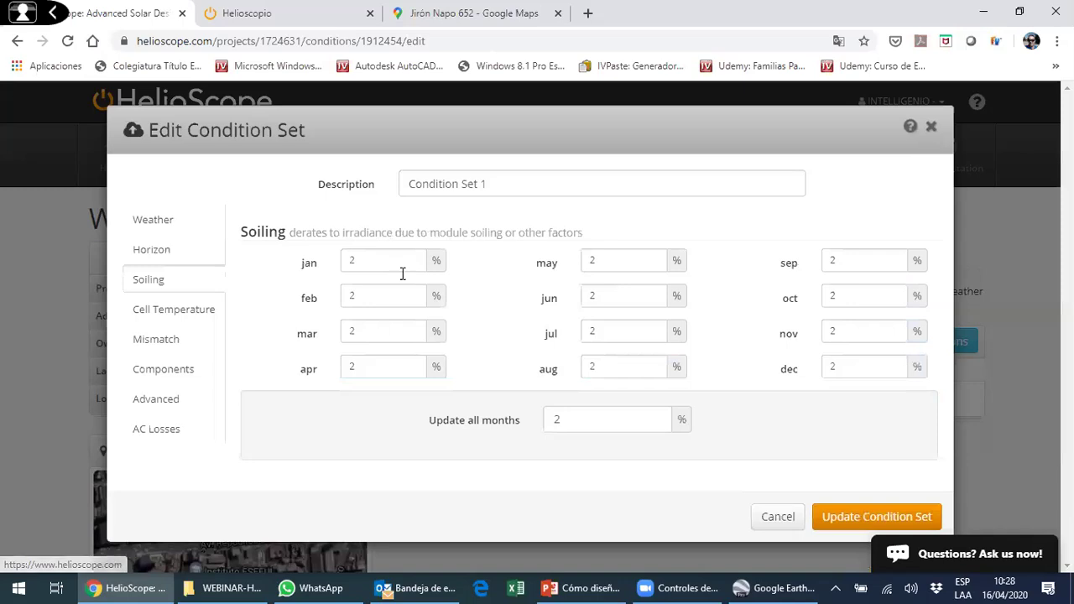
pyautogui.click(599, 420)
pyautogui.hotkey('ctrl', 'a')
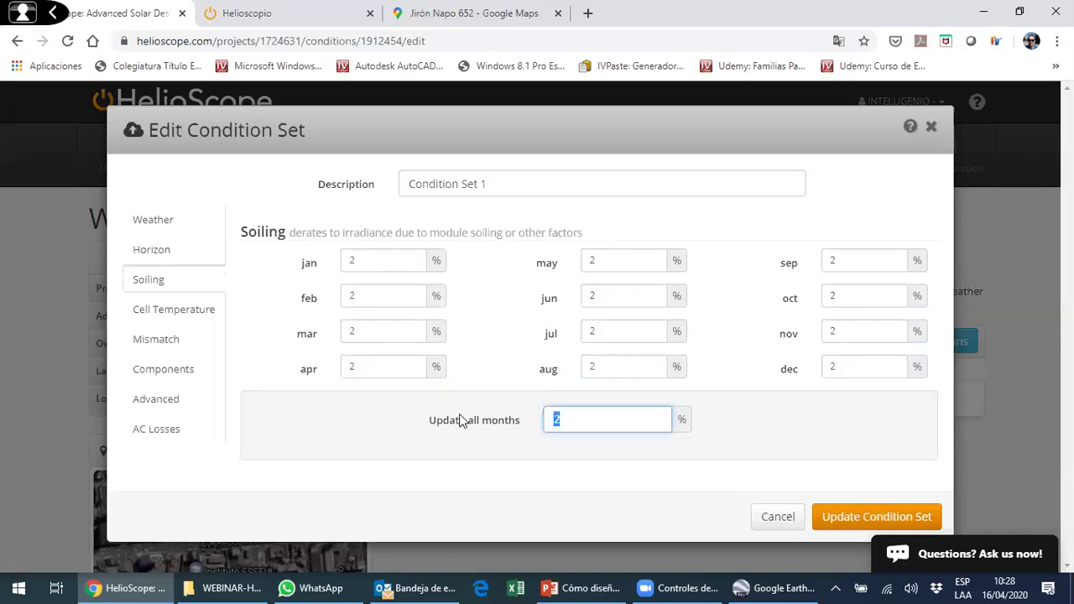
pyautogui.write('5')
pyautogui.click(865, 514)
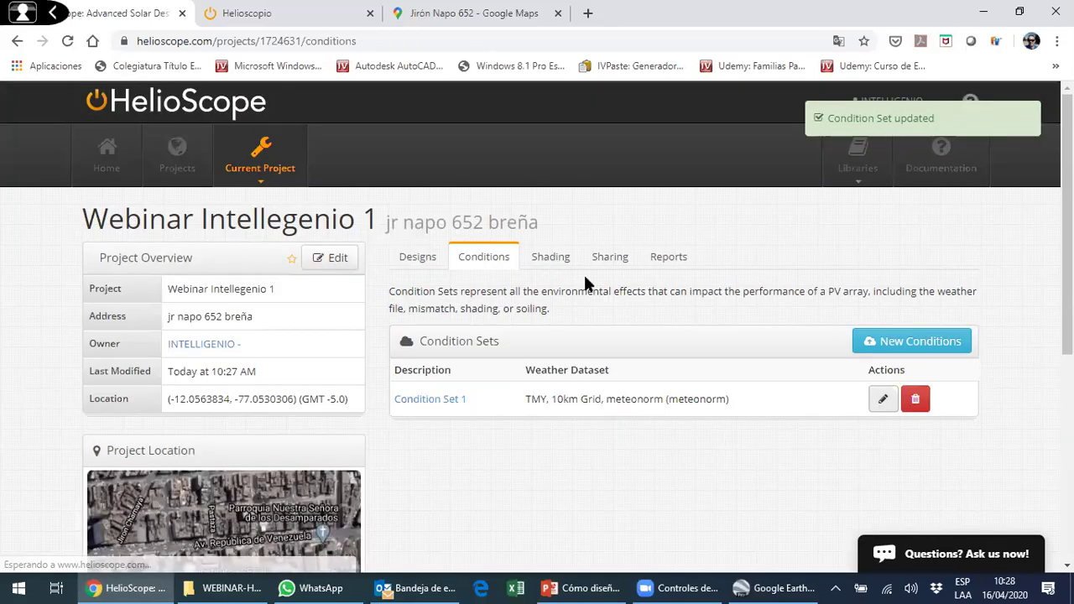
pyautogui.click(551, 258)
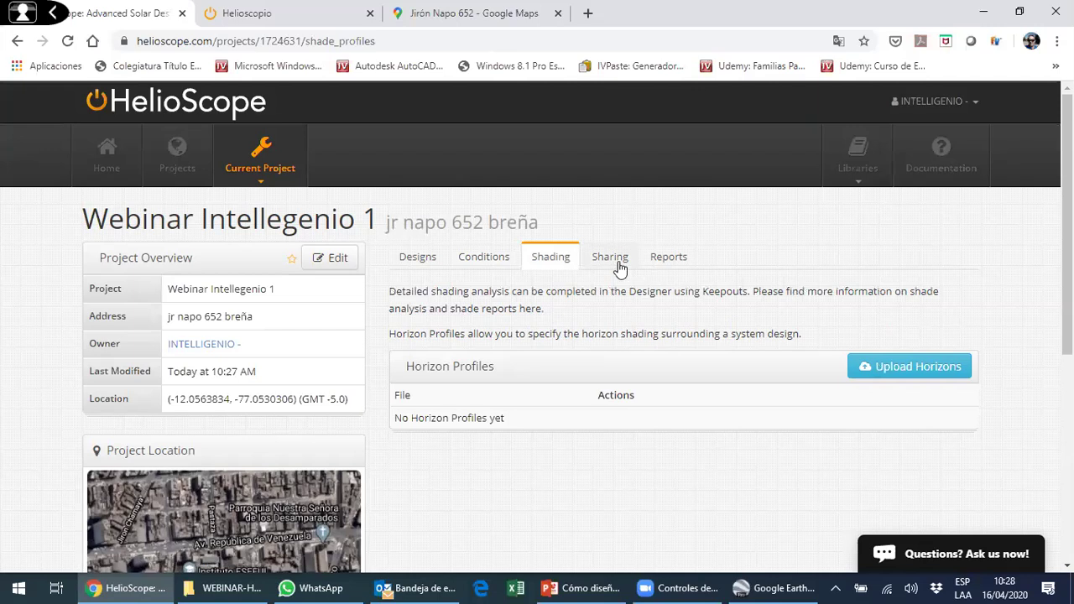
# - Look over the Sharing and Reports pages, then add 'Design 1' without cloning an existing design
pyautogui.click(610, 258)
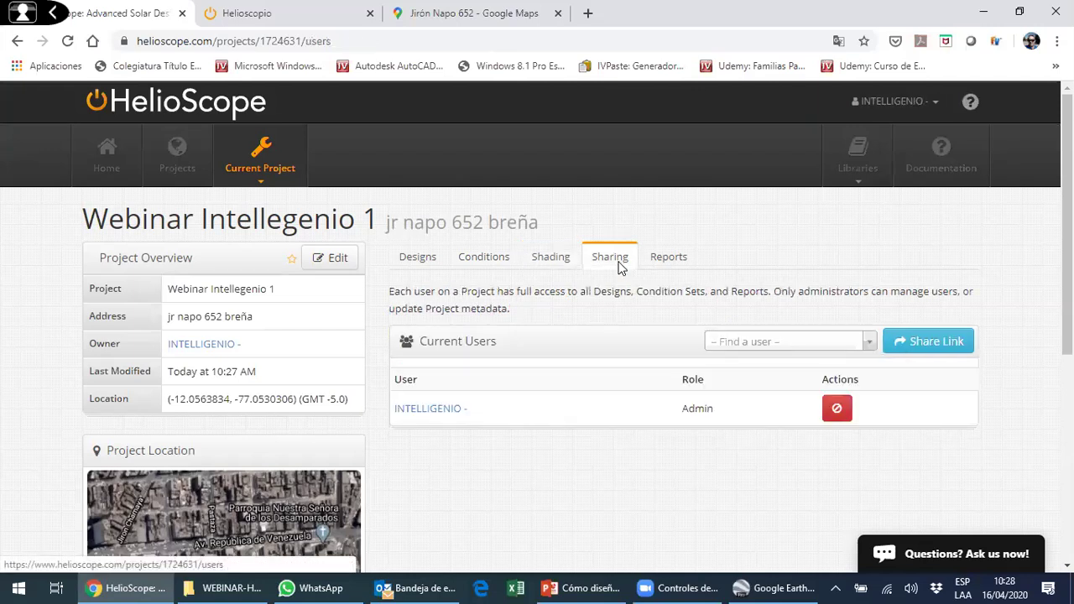
pyautogui.click(665, 260)
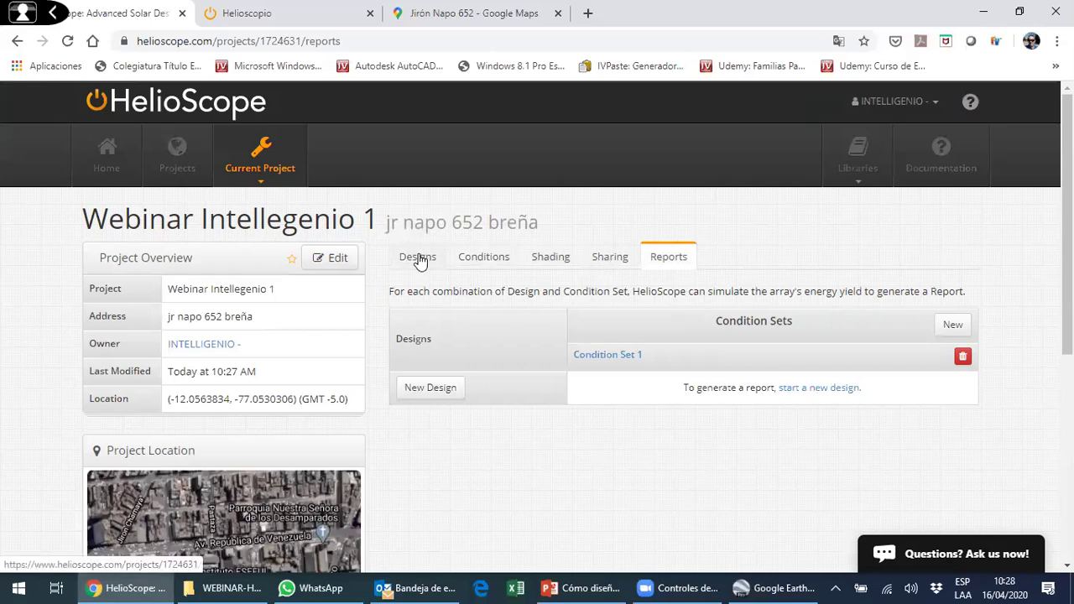
pyautogui.click(420, 258)
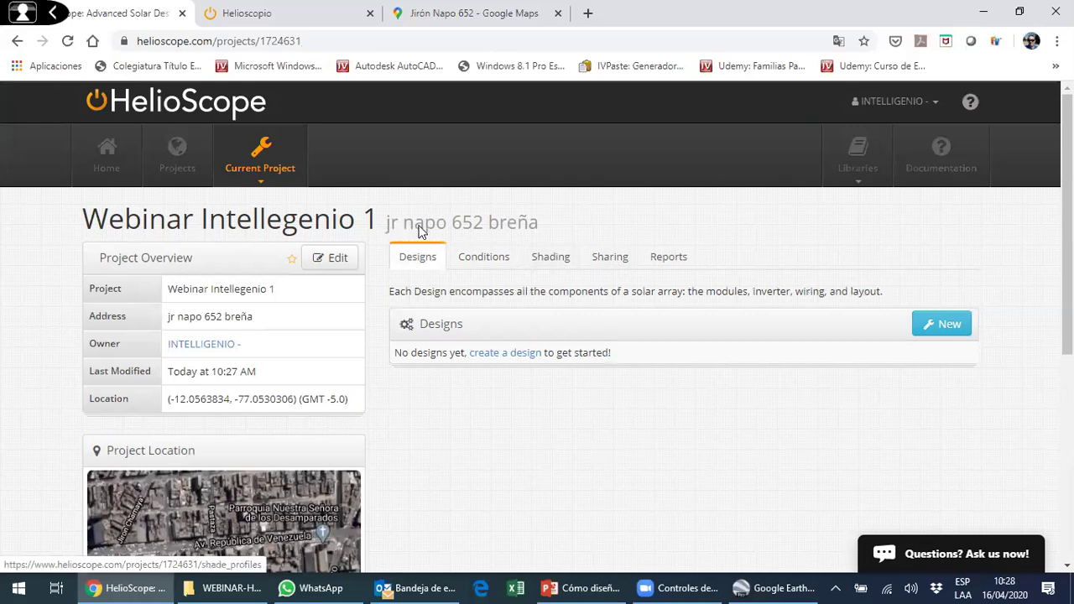
pyautogui.scroll(-1, 953, 262)
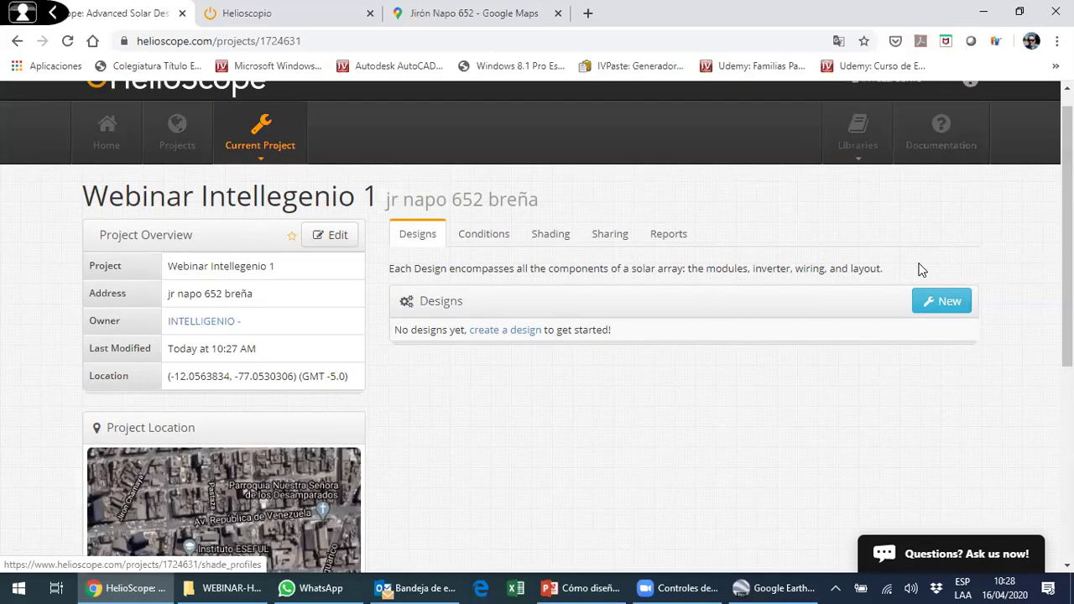
pyautogui.click(941, 245)
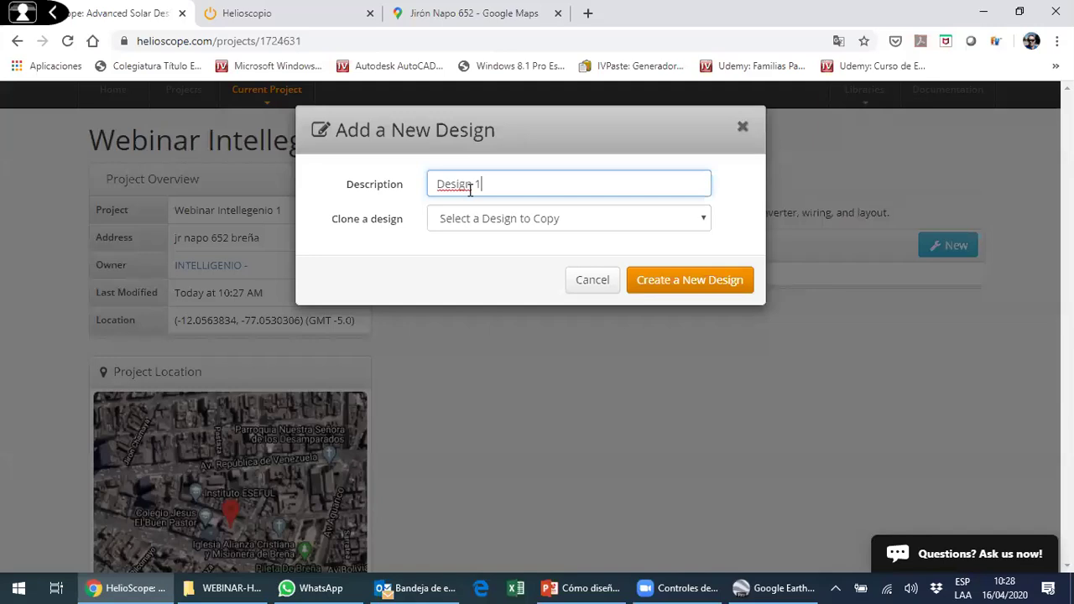
pyautogui.click(686, 223)
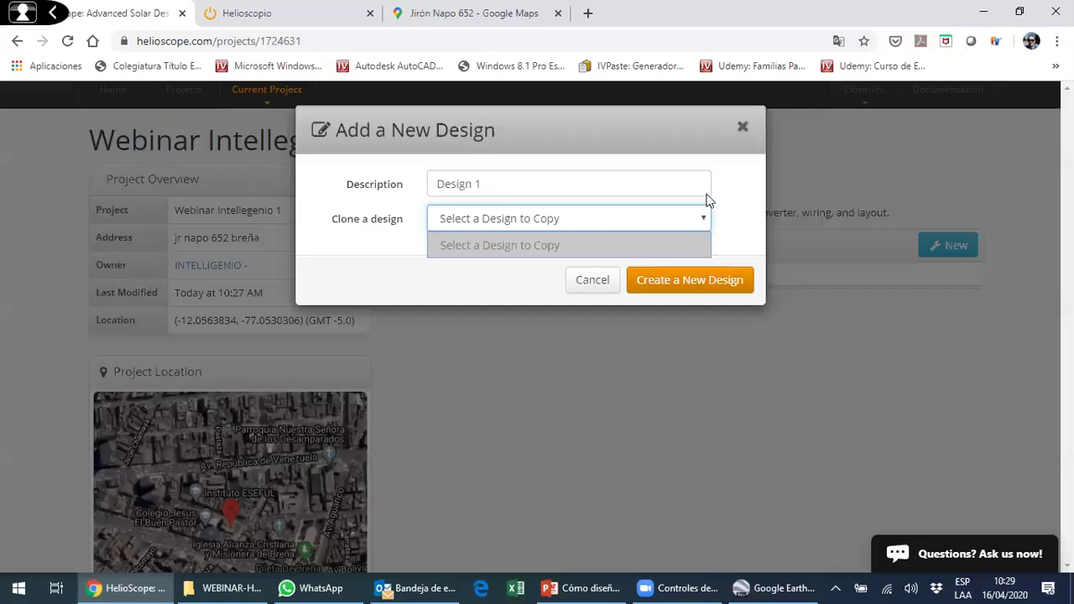
pyautogui.click(684, 294)
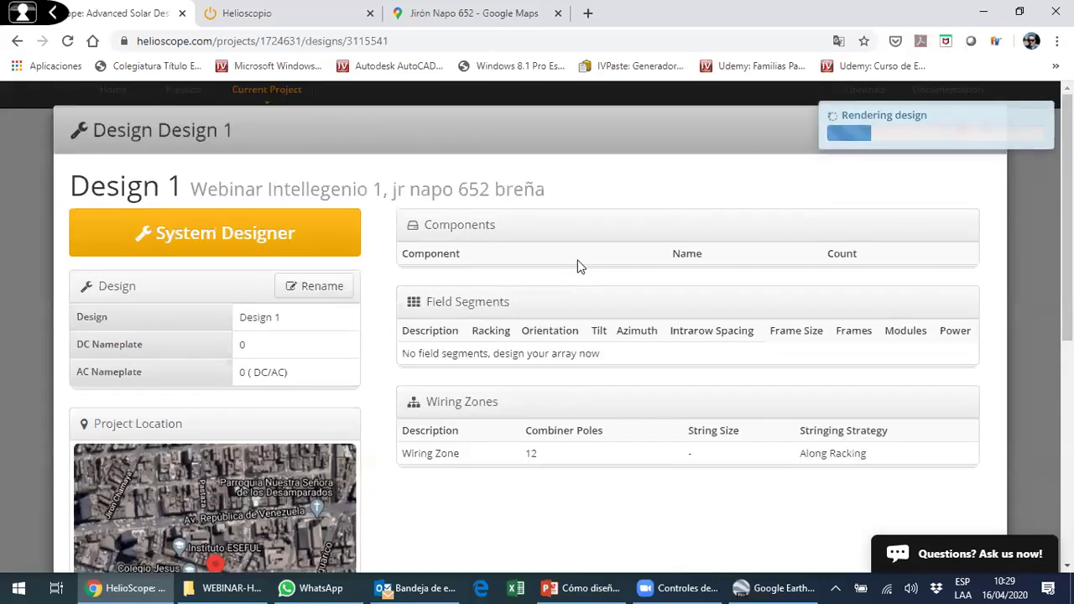
# - Scroll through Design 1's summary page and its Detailed Layout satellite image
pyautogui.scroll(-3, 578, 266)
pyautogui.scroll(3, 562, 263)
pyautogui.scroll(-2, 503, 311)
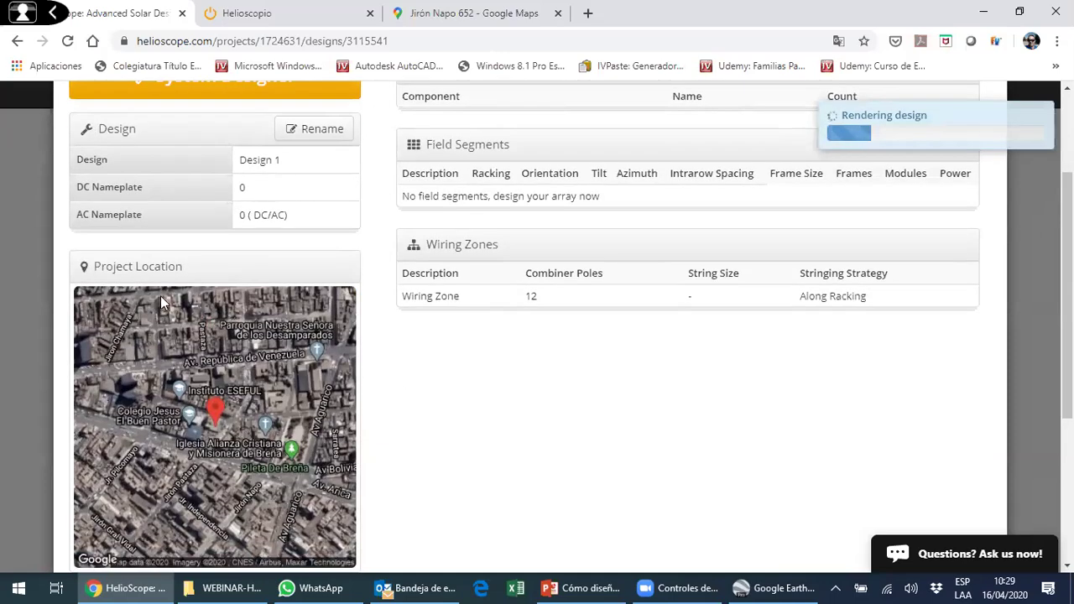
pyautogui.scroll(-2, 276, 330)
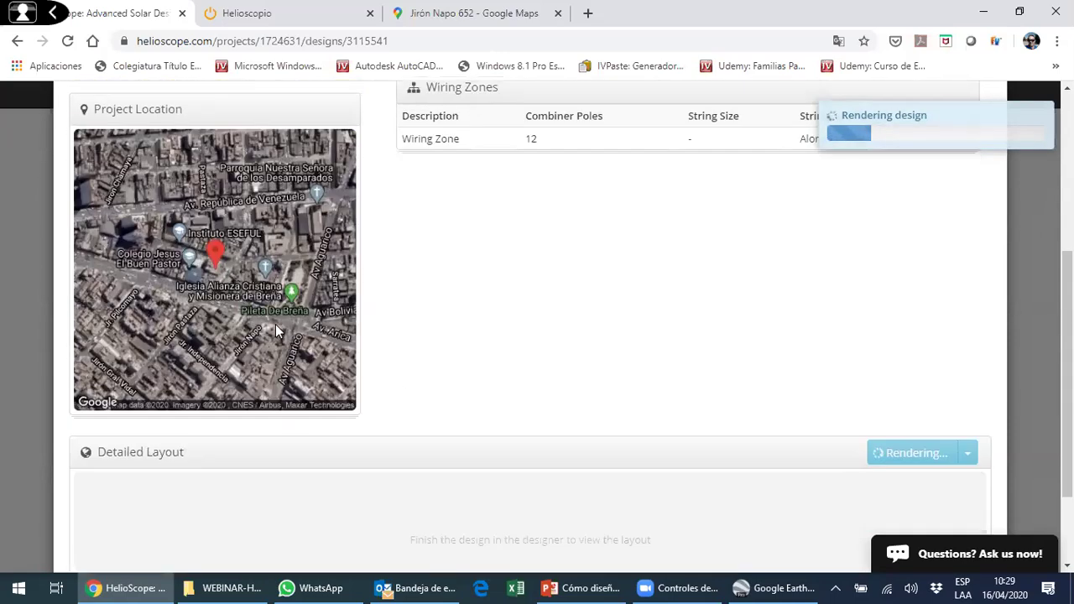
pyautogui.scroll(2, 279, 332)
pyautogui.scroll(-3, 281, 353)
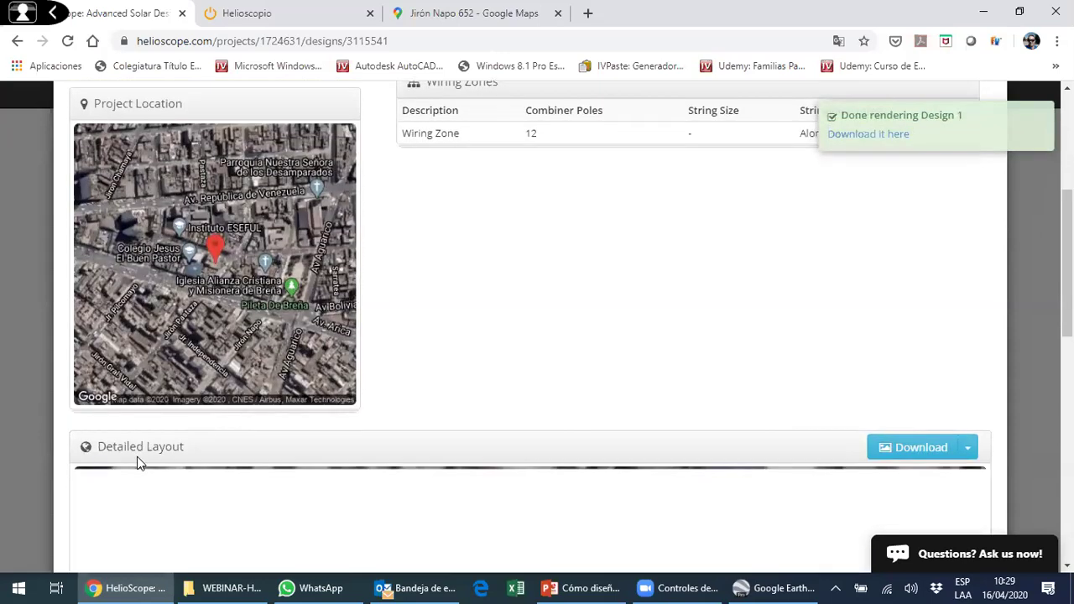
pyautogui.scroll(-4, 461, 340)
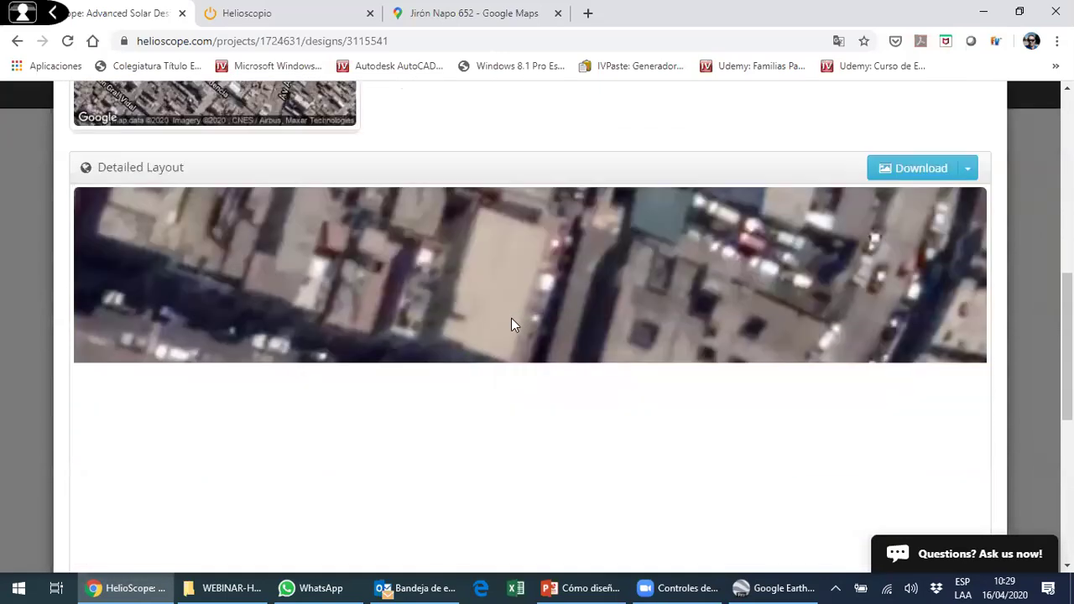
pyautogui.scroll(-3, 521, 334)
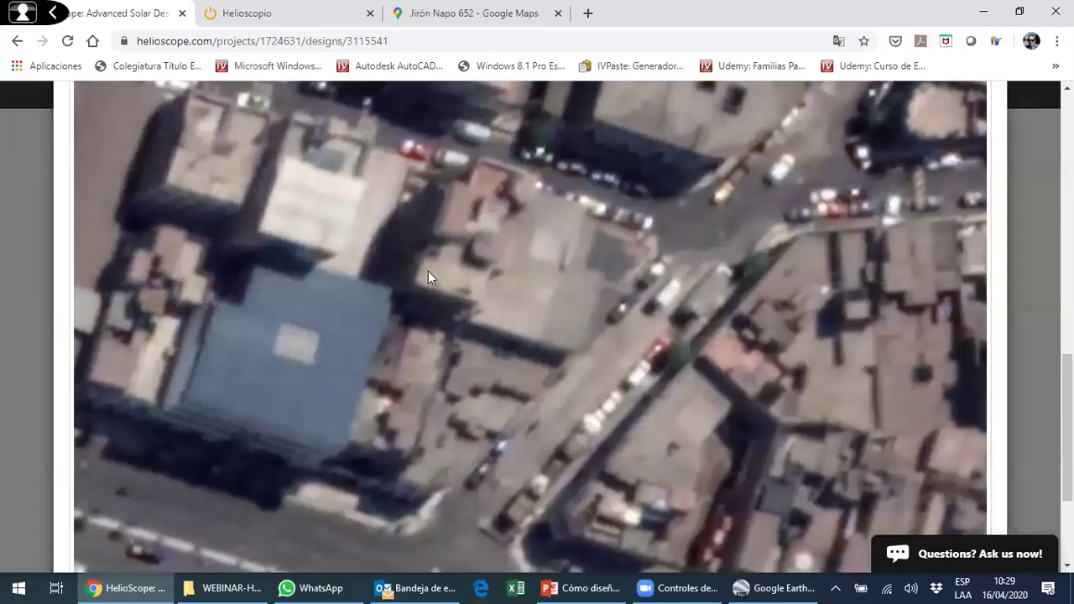
pyautogui.scroll(-1, 538, 313)
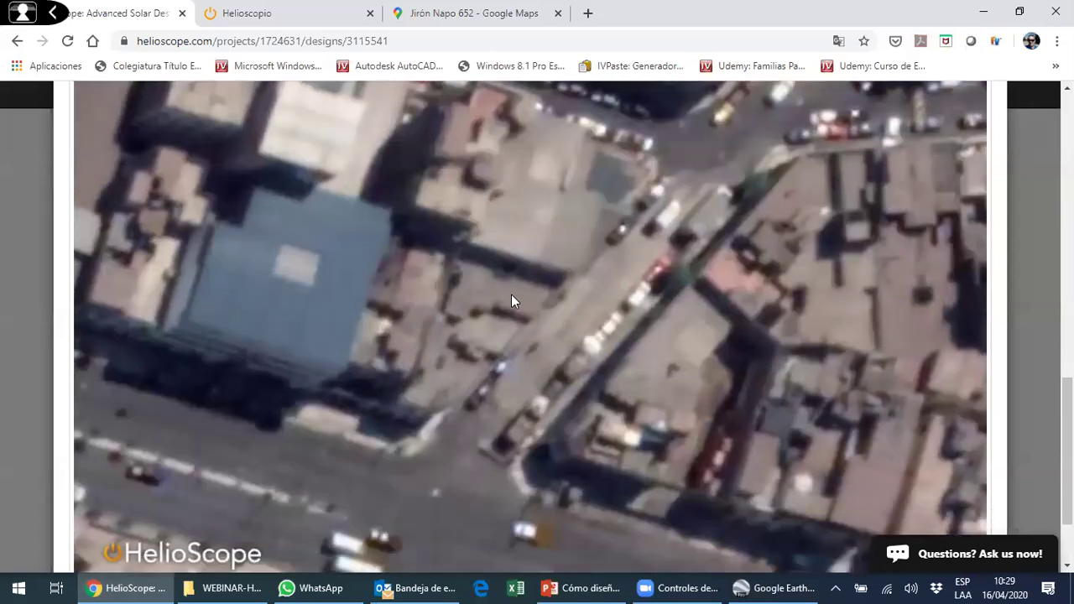
pyautogui.scroll(2, 540, 296)
pyautogui.scroll(4, 923, 285)
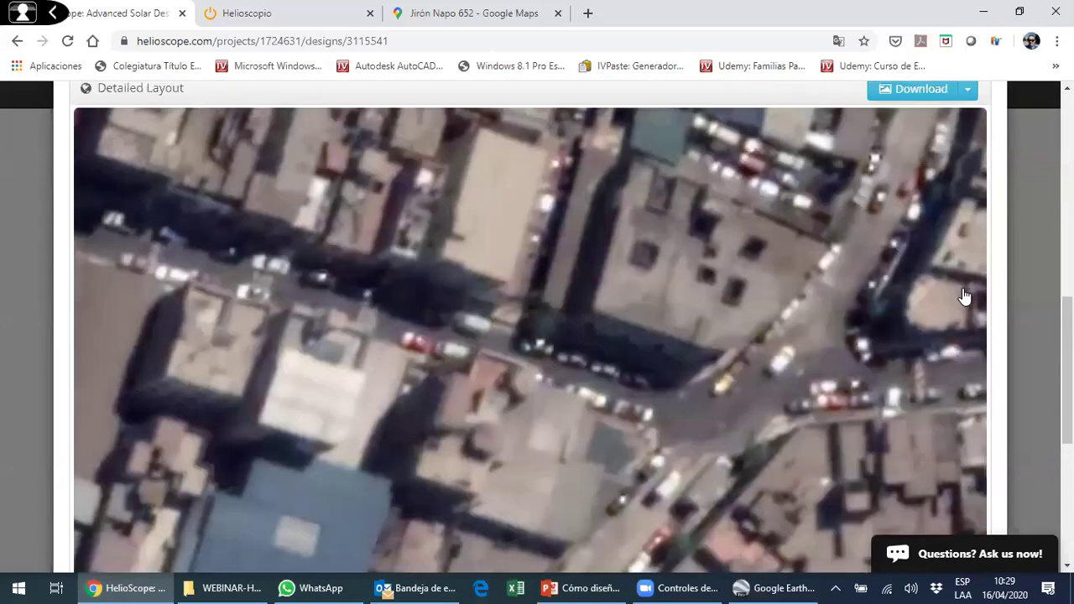
pyautogui.scroll(-2, 811, 283)
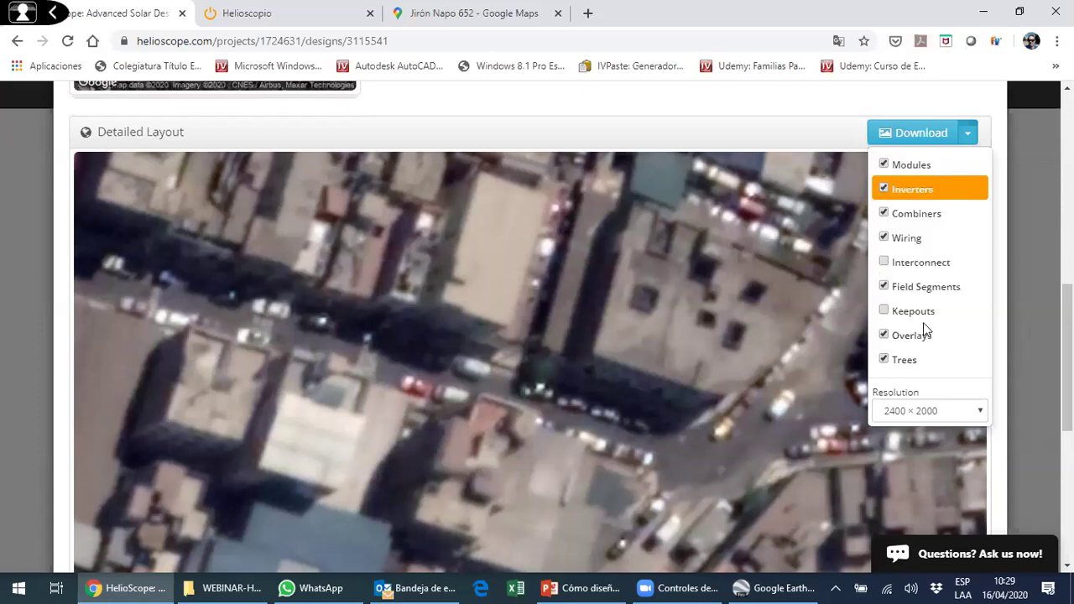
# - Check the layout download image sizes (2400 × 2000) and close the options
pyautogui.click(965, 421)
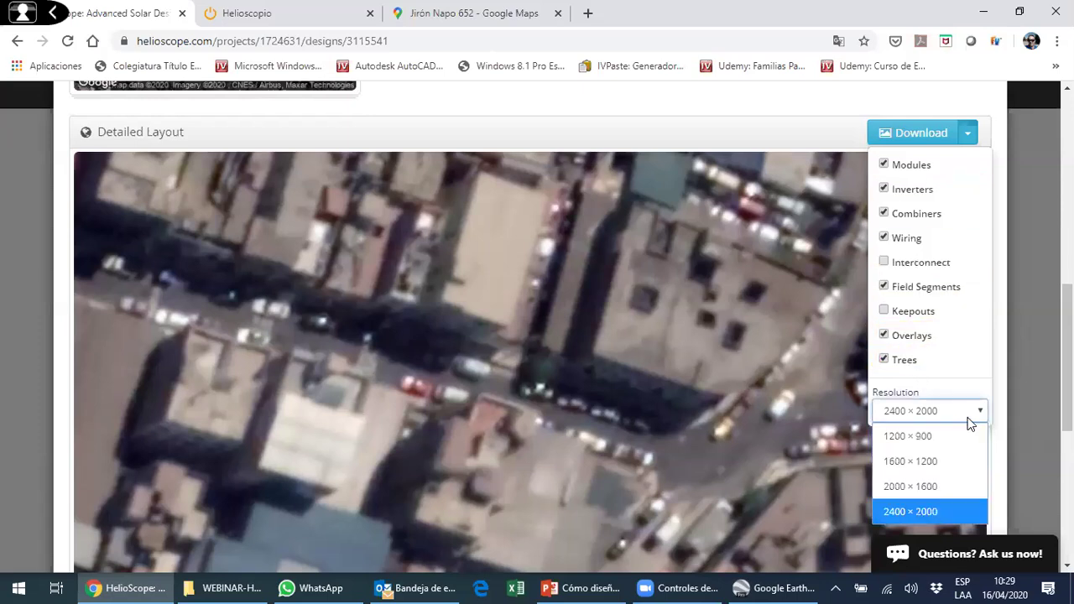
pyautogui.click(749, 126)
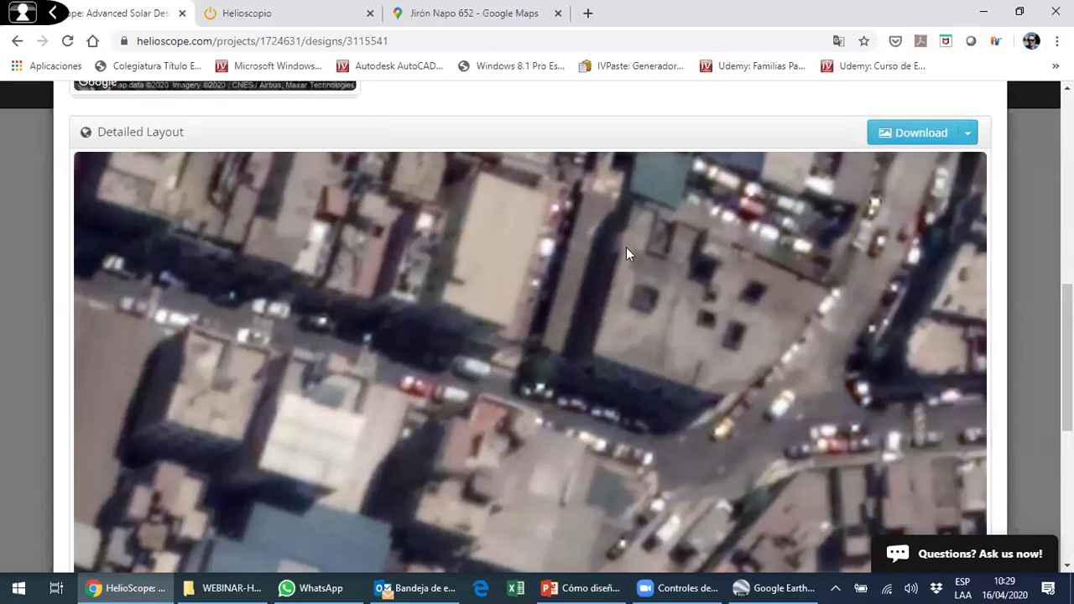
pyautogui.scroll(10, 628, 252)
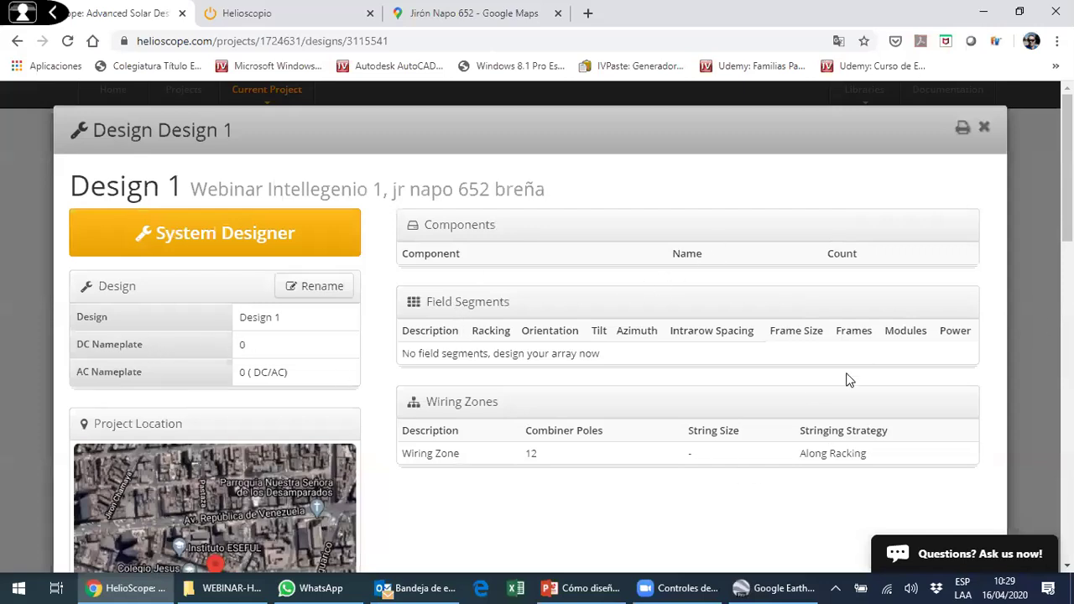
# - In System Designer, start a new field segment and click the rooftop's corners on the map
pyautogui.click(198, 237)
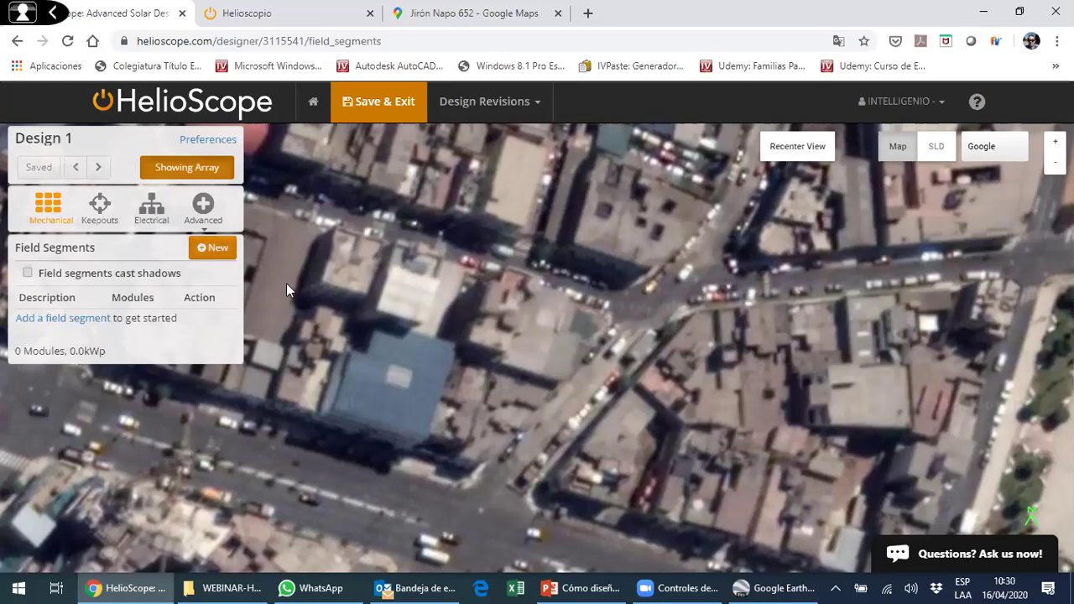
pyautogui.click(220, 252)
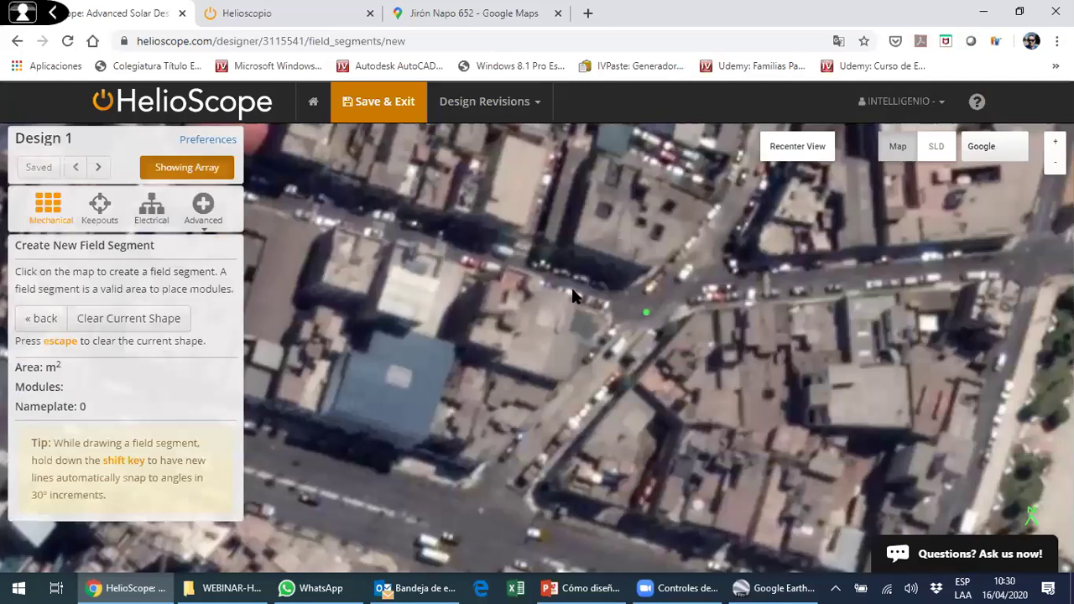
pyautogui.click(531, 280)
pyautogui.click(797, 349)
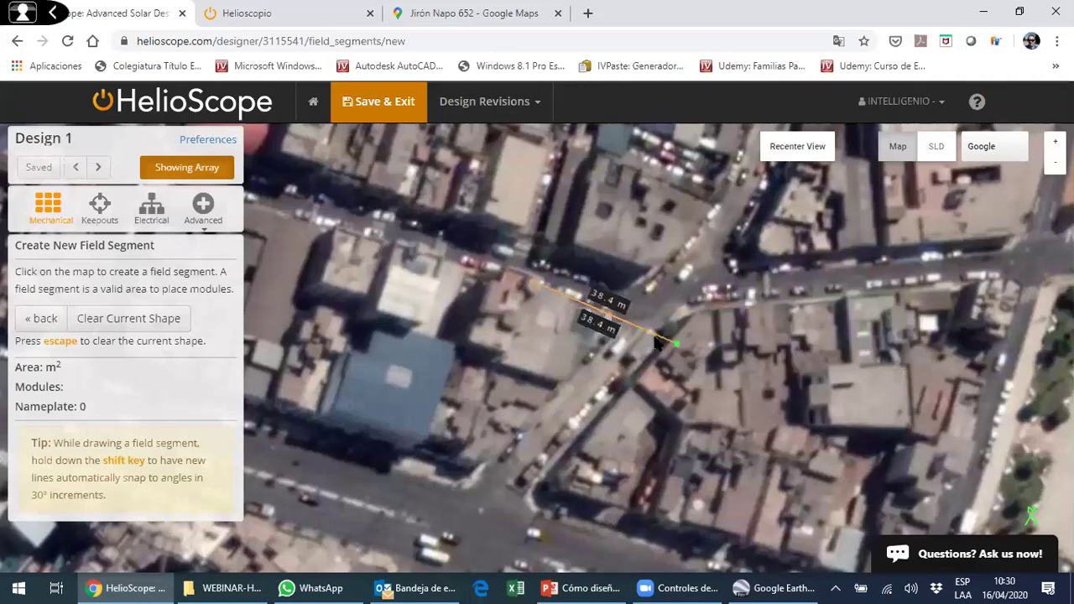
pyautogui.click(612, 305)
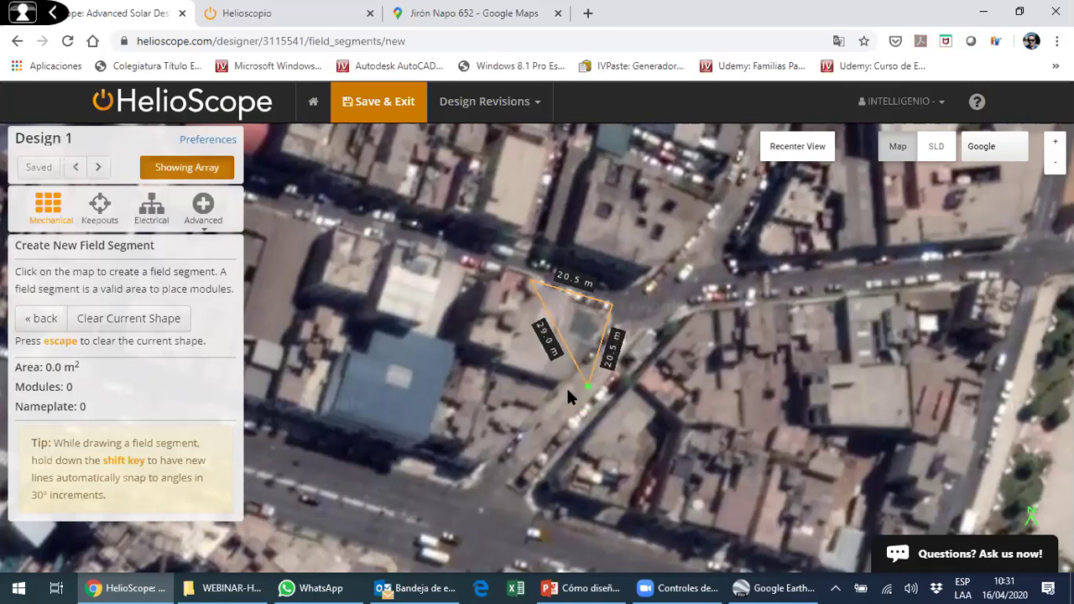
pyautogui.click(576, 394)
pyautogui.click(495, 373)
# - Close the roof outline and choose Trina Solar TSM-PE15H-340 modules, giving 202 modules
pyautogui.click(538, 287)
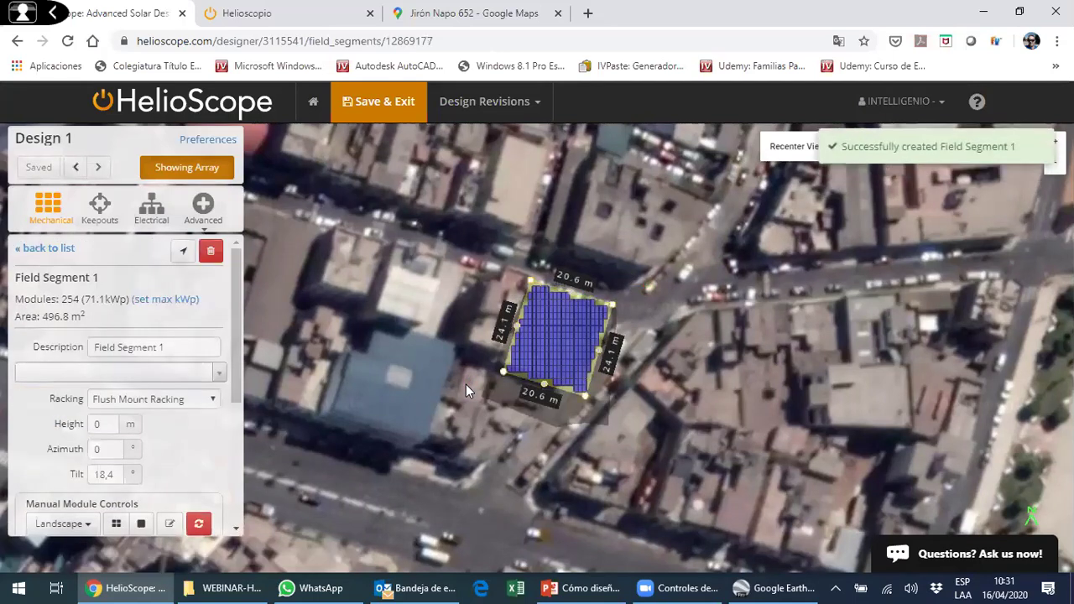
pyautogui.click(216, 375)
pyautogui.scroll(-1, 195, 442)
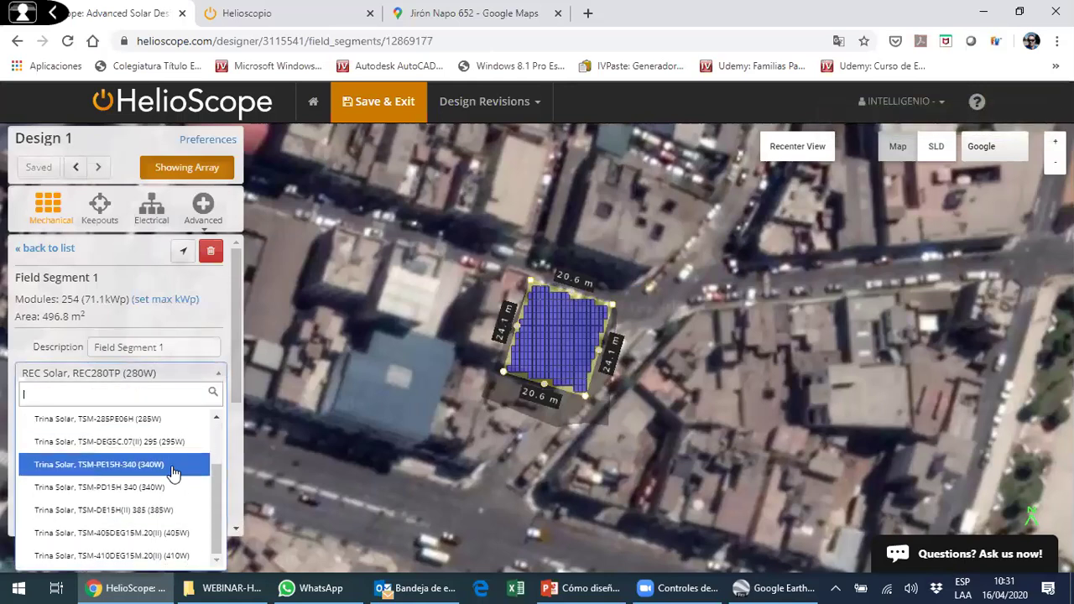
pyautogui.click(173, 467)
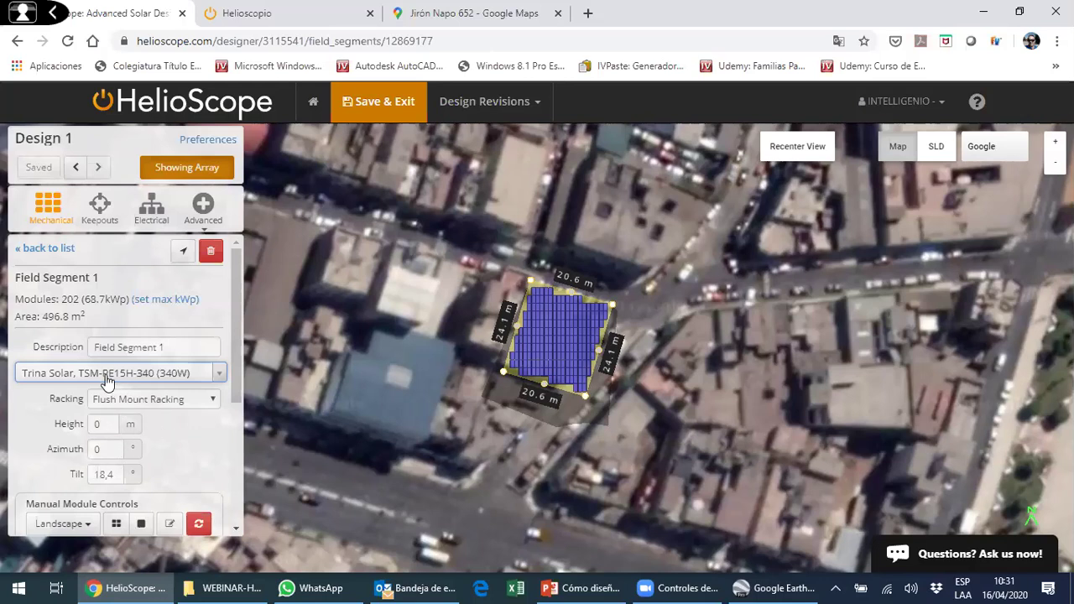
# - Rename the field segment's description to 'Techo 1'
pyautogui.click(166, 349)
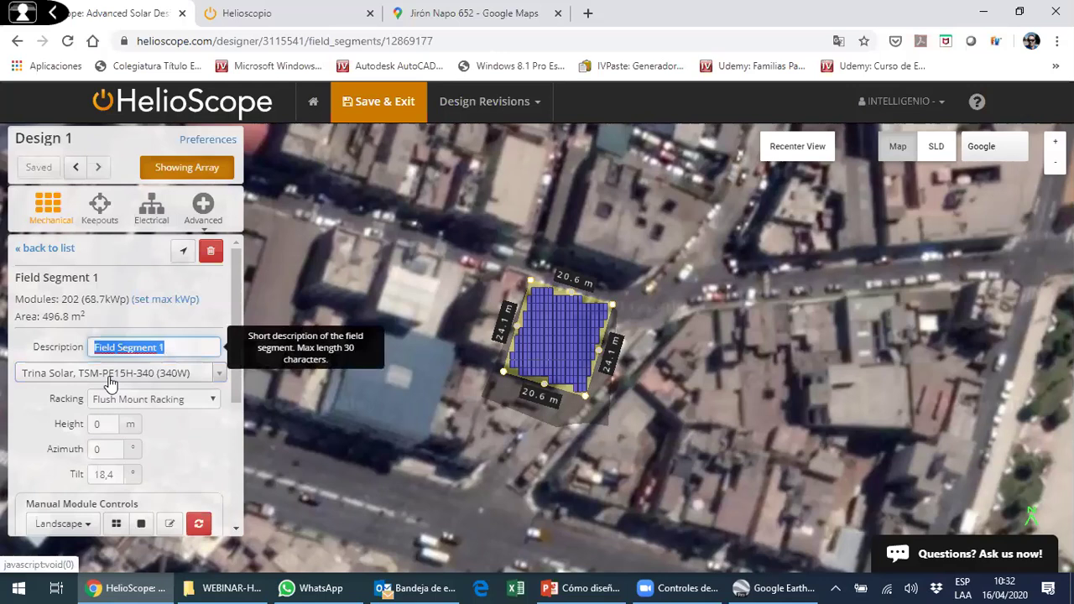
pyautogui.write('Z')
pyautogui.press('BackSpace')
pyautogui.write('T')
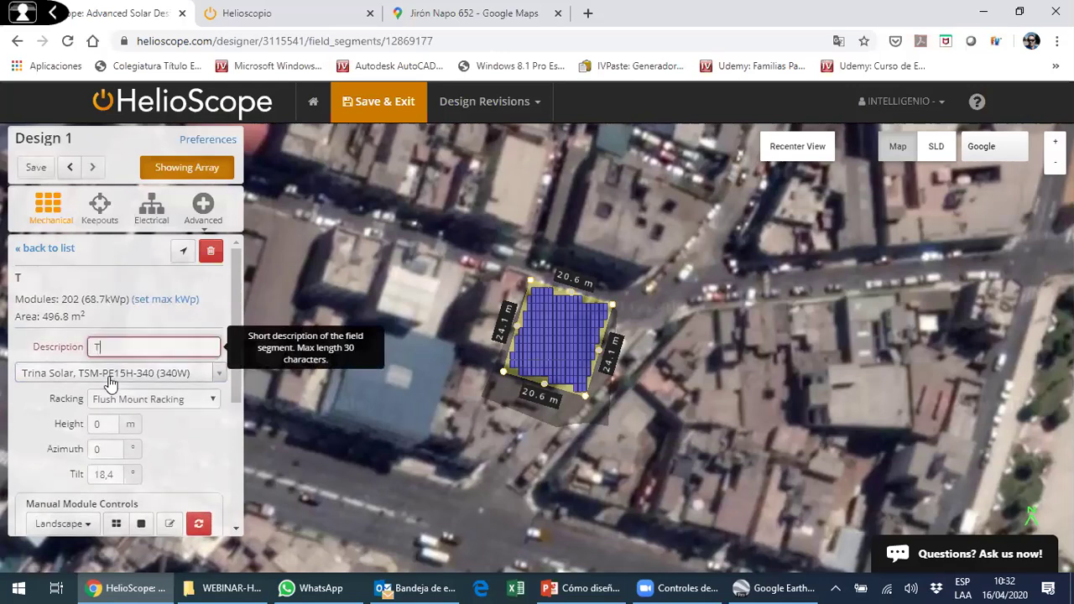
pyautogui.write('echo 1')
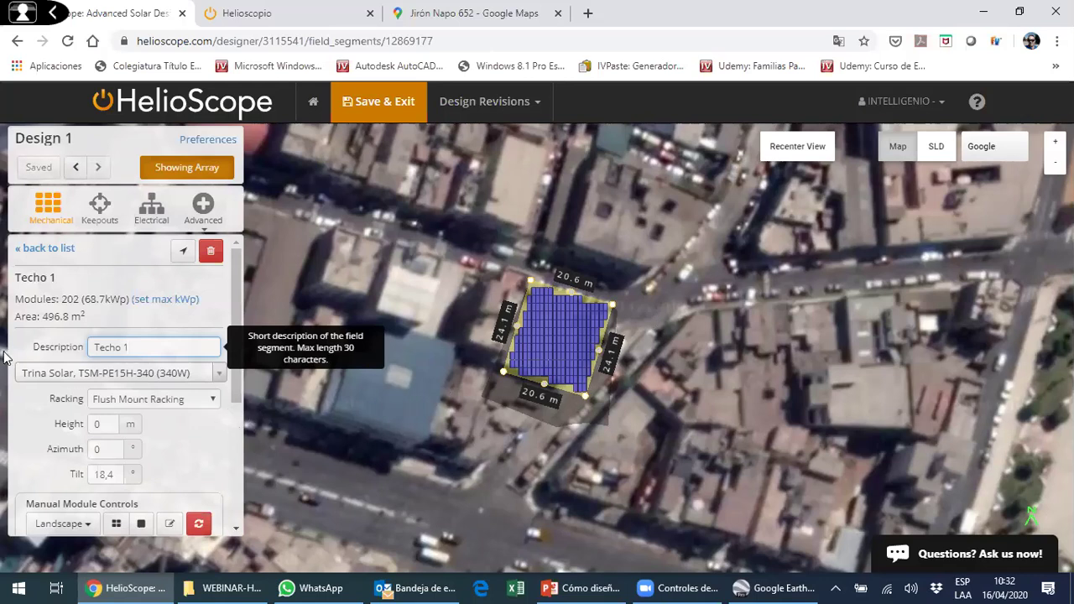
# - Switch Techo 1 to Fixed Tilt Racking and orbit the 3D view to inspect the 18.4° rows
pyautogui.click(188, 402)
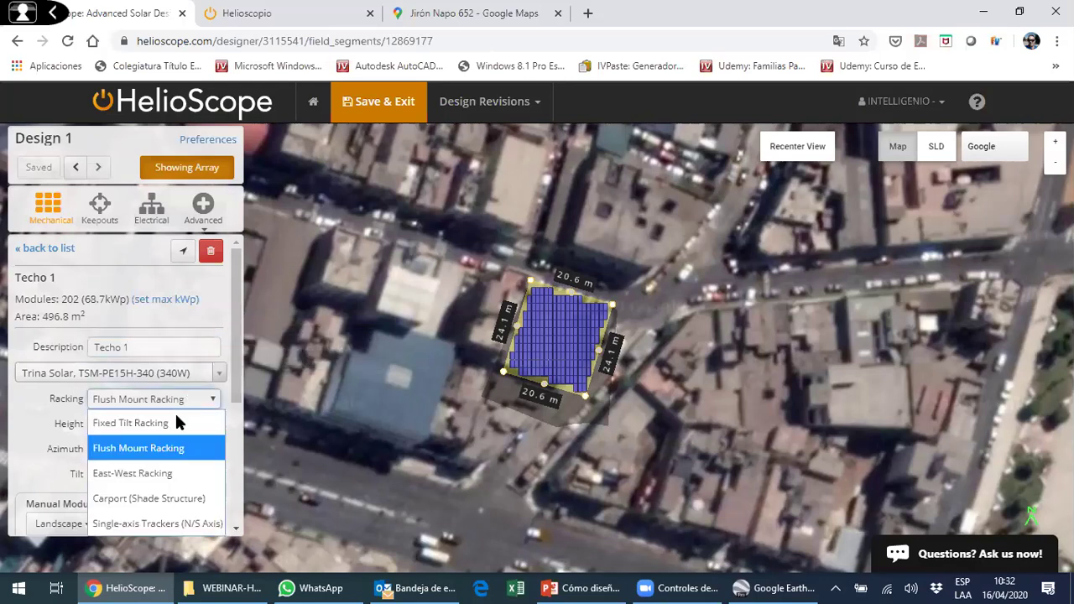
pyautogui.click(187, 425)
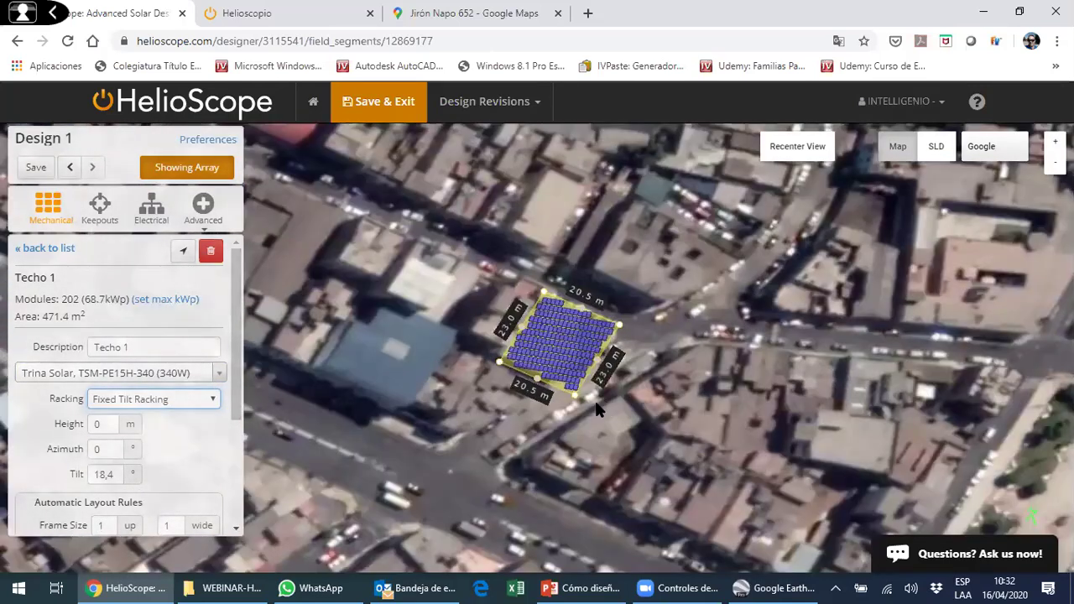
pyautogui.click(780, 149)
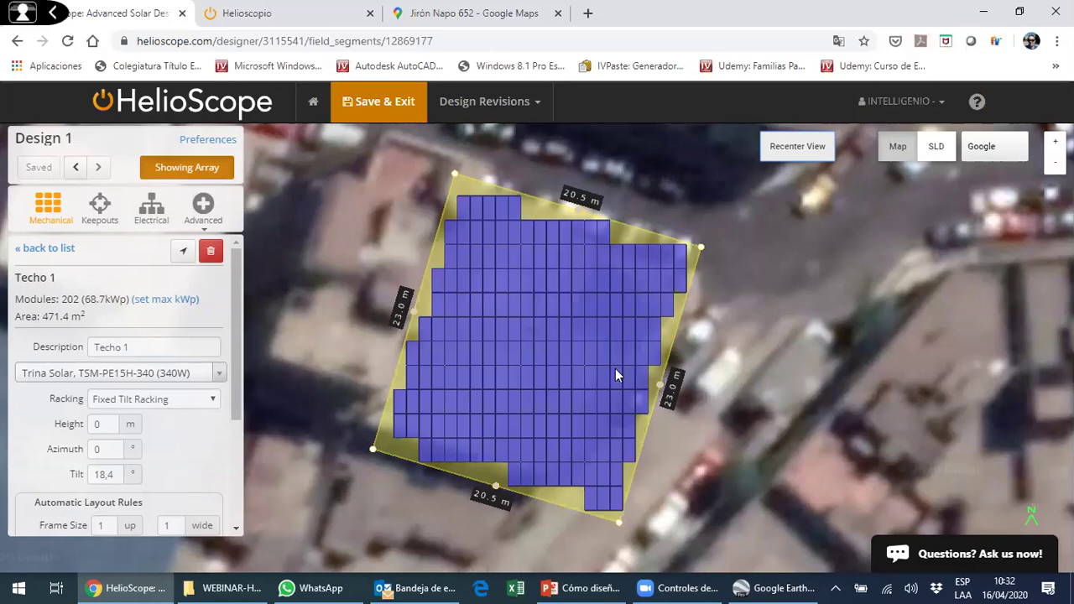
pyautogui.moveTo(621, 286); pyautogui.dragTo(516, 408)
pyautogui.moveTo(601, 402); pyautogui.dragTo(758, 185)
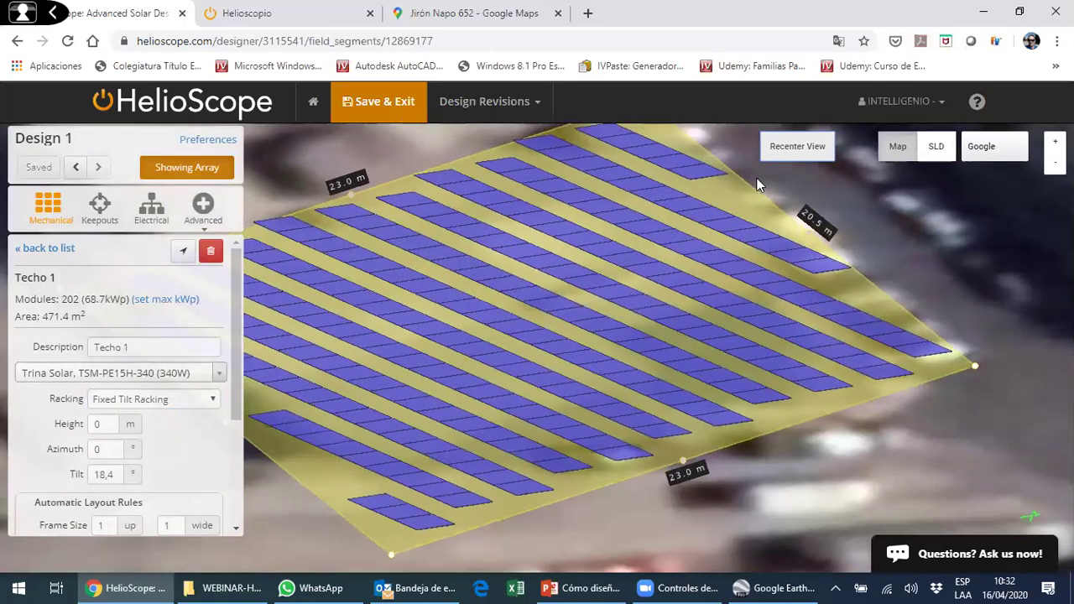
pyautogui.click(780, 149)
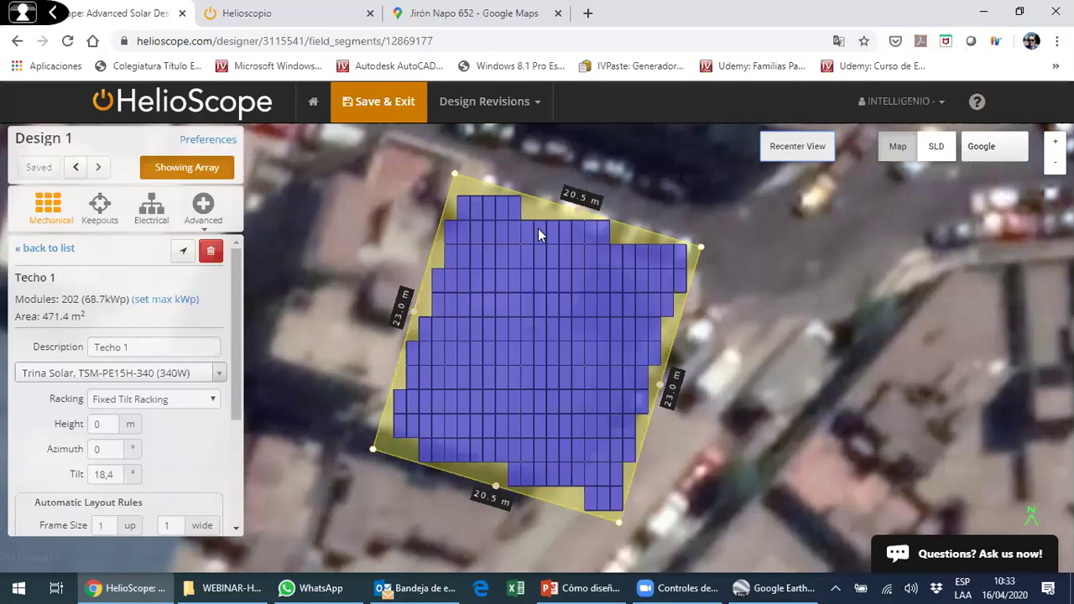
# - Try aligning the array azimuth to the left and right roof edges, checking each in 3D
pyautogui.click(417, 312)
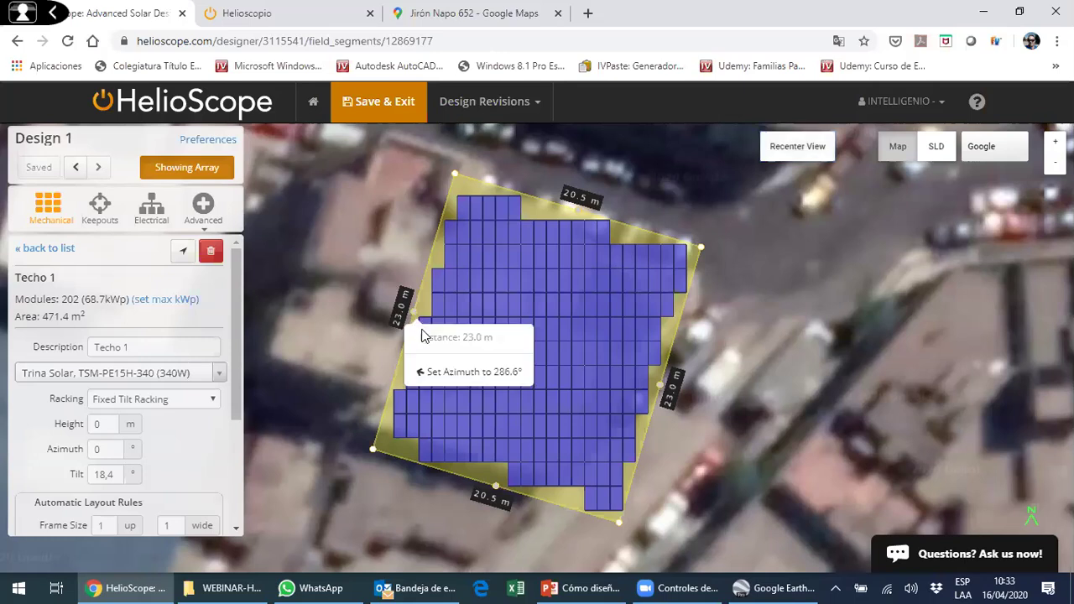
pyautogui.click(474, 372)
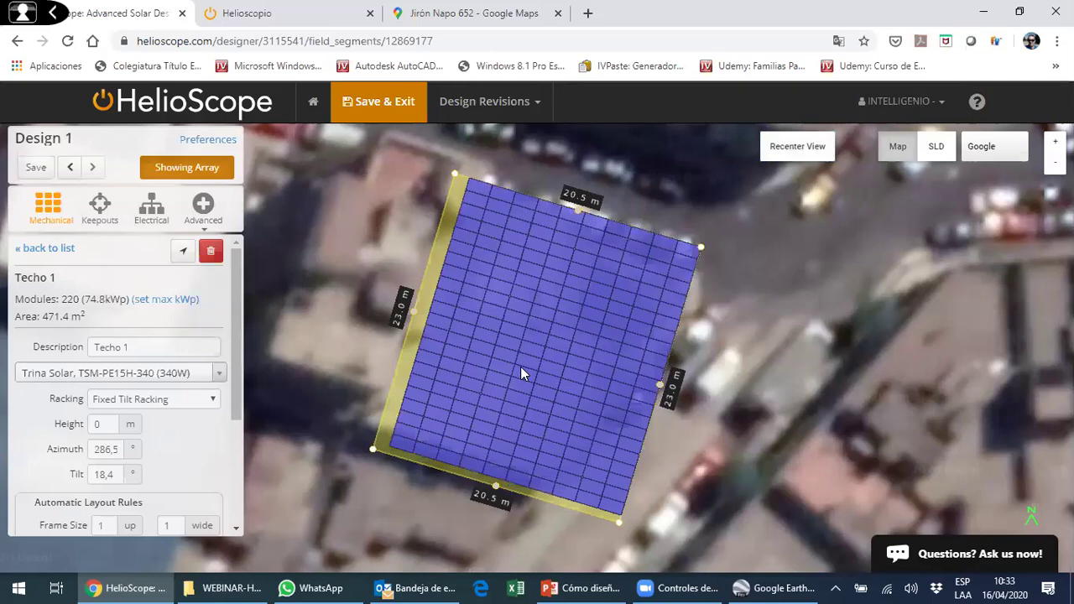
pyautogui.moveTo(485, 284); pyautogui.dragTo(794, 190)
pyautogui.click(797, 146)
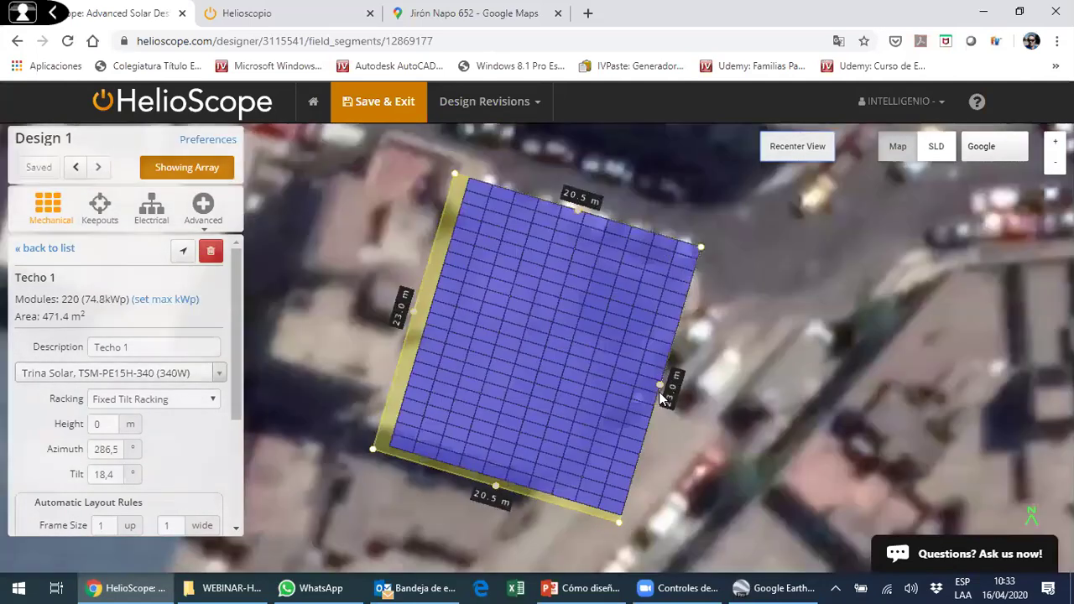
pyautogui.moveTo(660, 382)
pyautogui.click(713, 441)
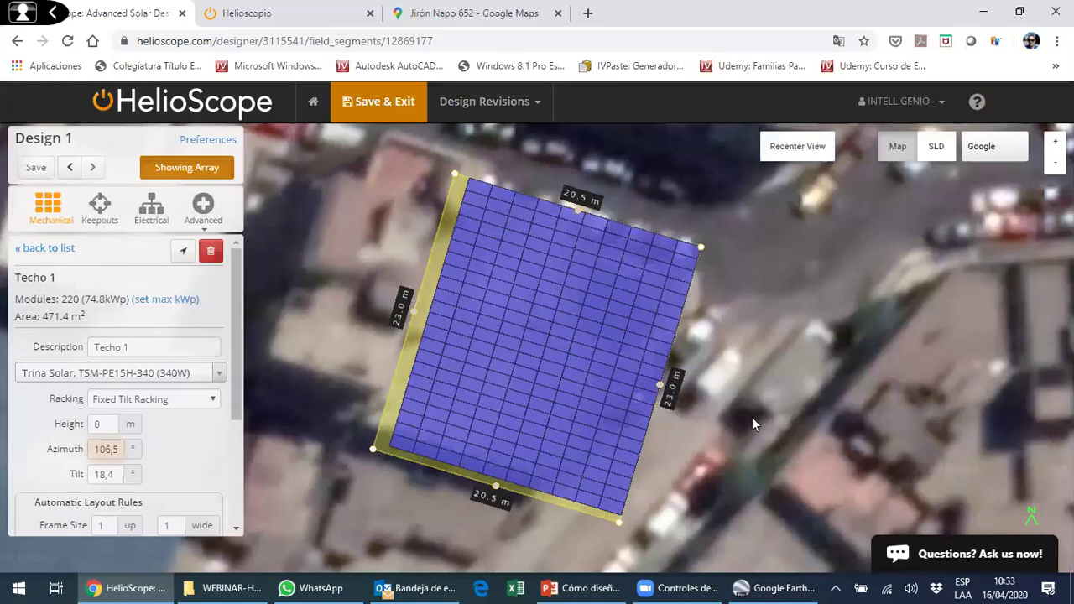
pyautogui.moveTo(787, 333); pyautogui.dragTo(571, 436)
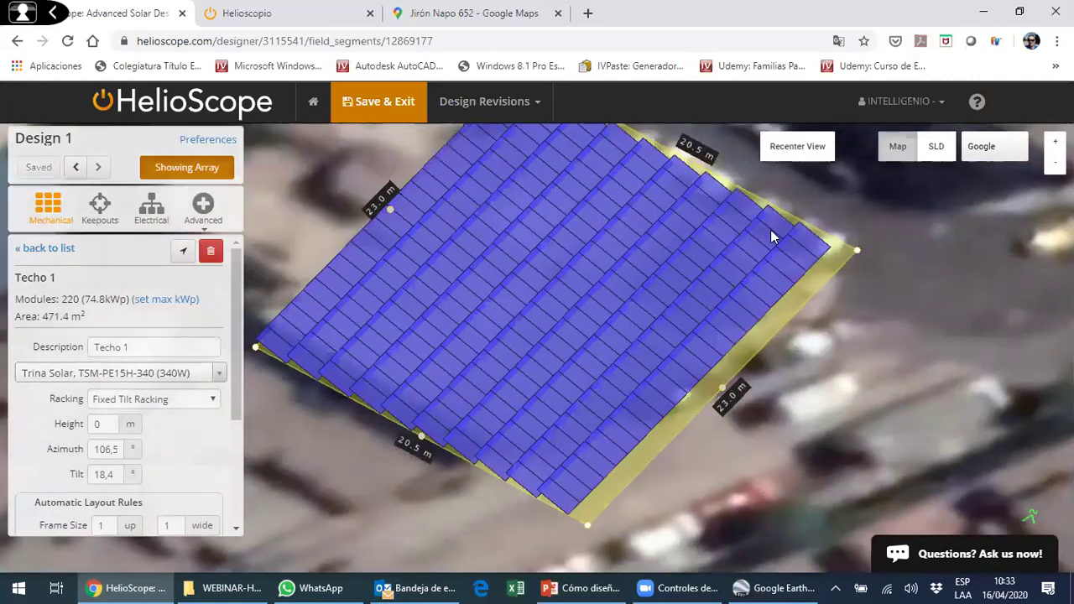
pyautogui.click(793, 147)
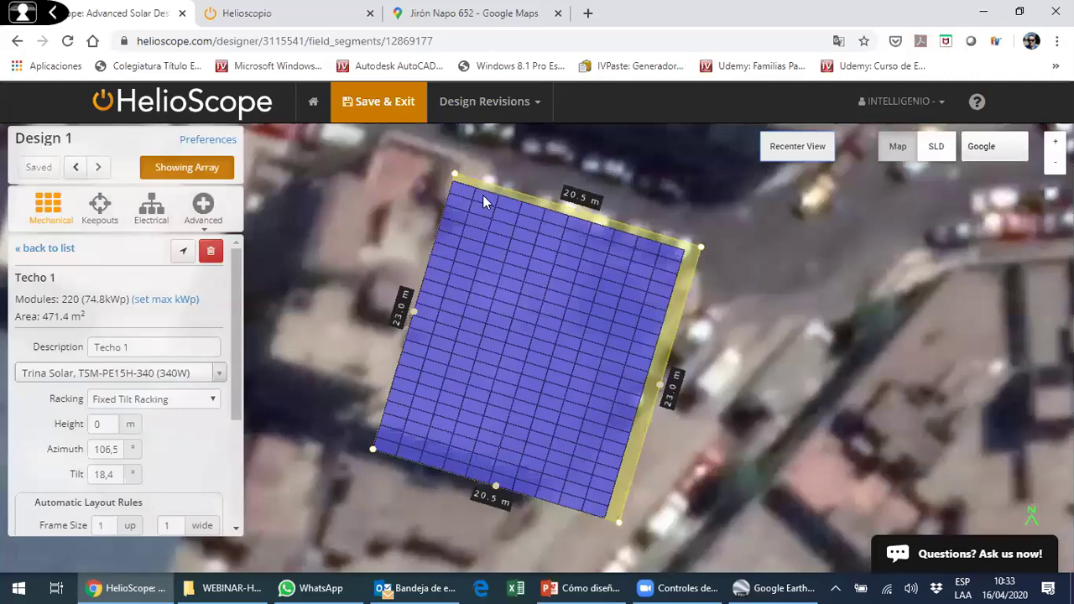
# - Set the azimuth to 286.6° from the left edge, then face the bottom edge
pyautogui.doubleClick(111, 450)
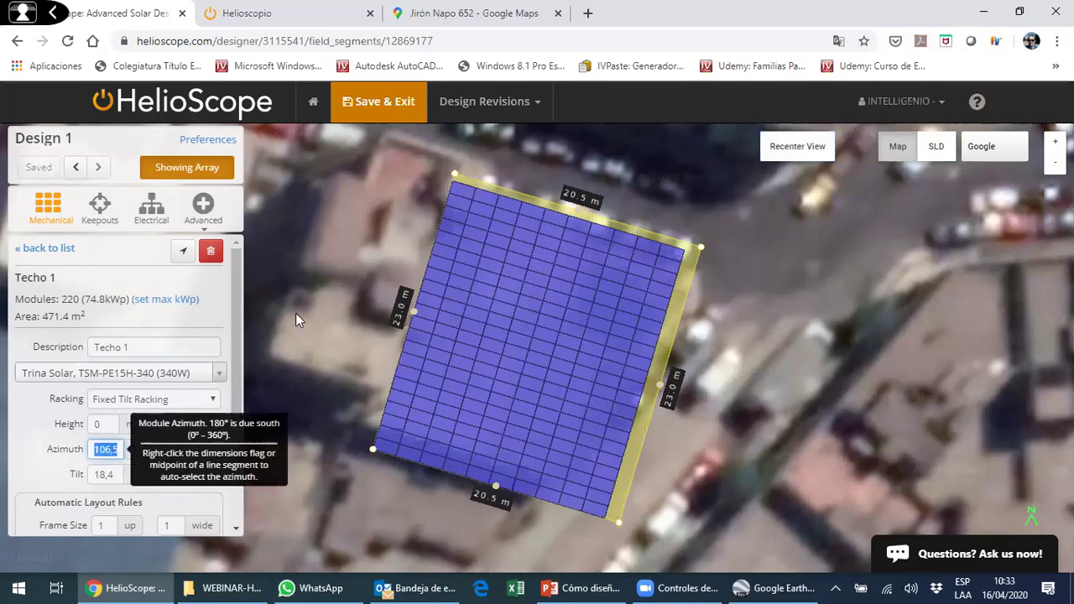
pyautogui.rightClick(412, 311)
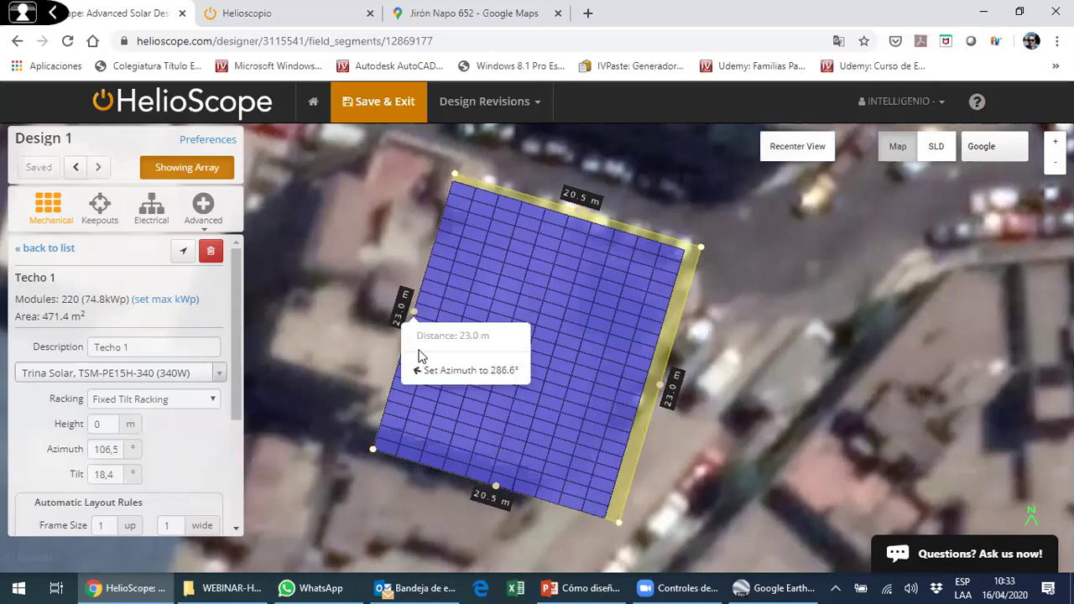
pyautogui.click(464, 370)
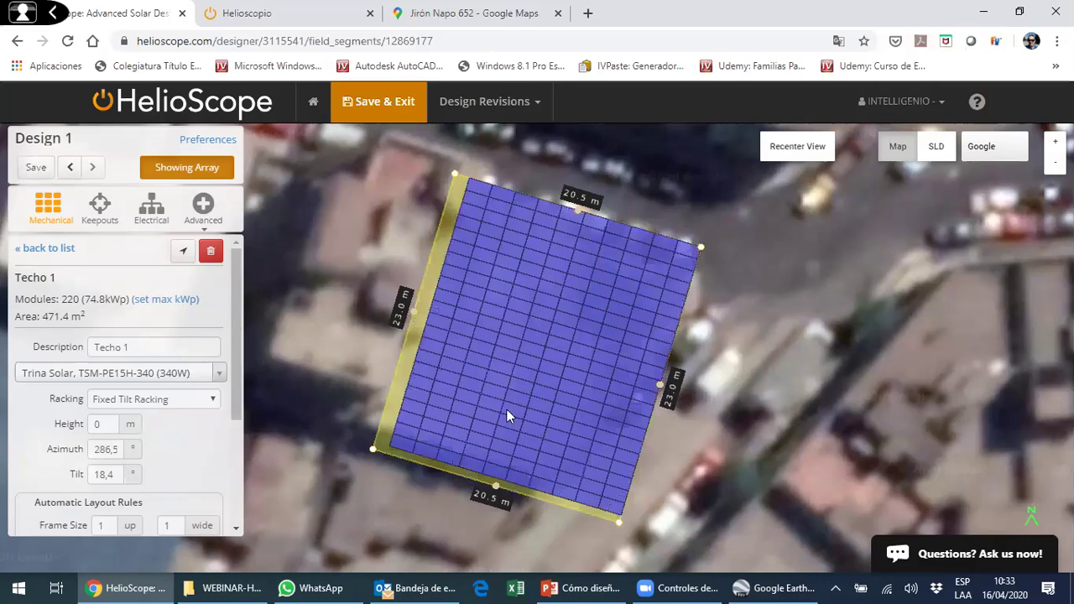
pyautogui.moveTo(539, 321); pyautogui.dragTo(520, 280)
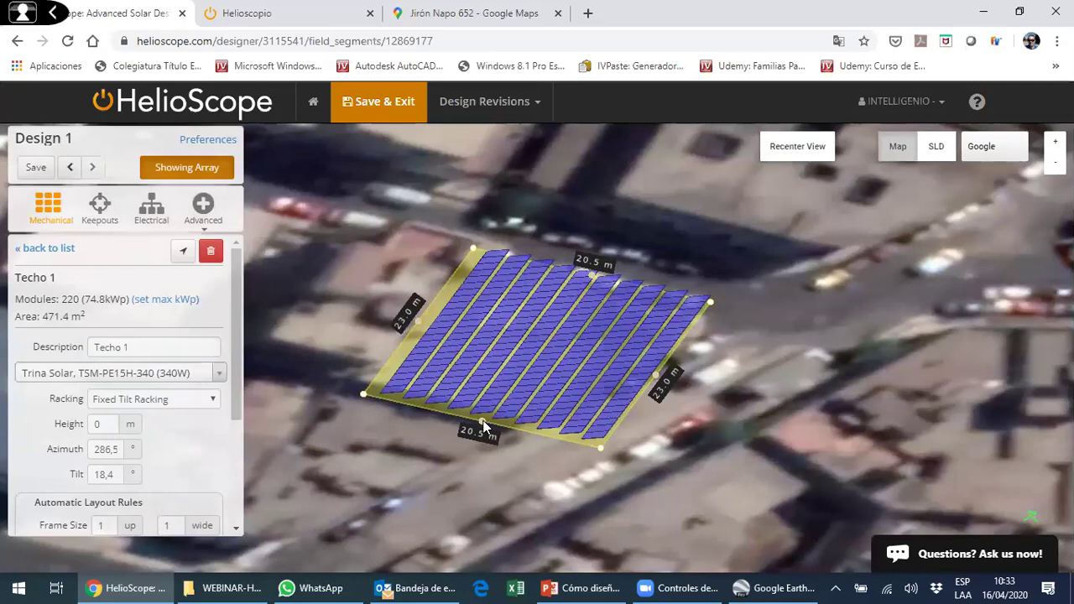
pyautogui.rightClick(482, 422)
pyautogui.click(521, 476)
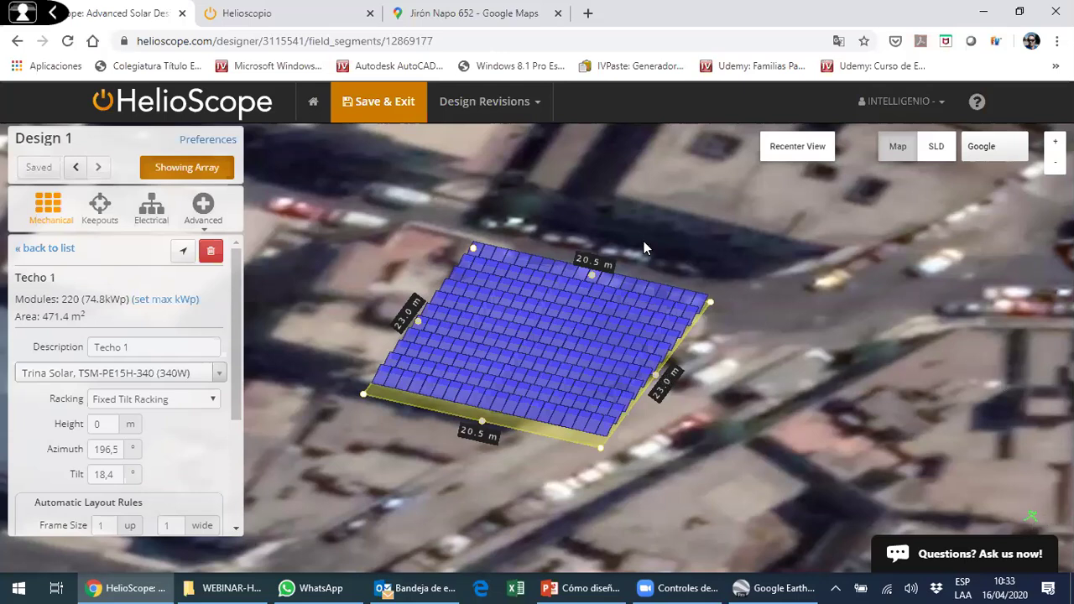
pyautogui.click(798, 147)
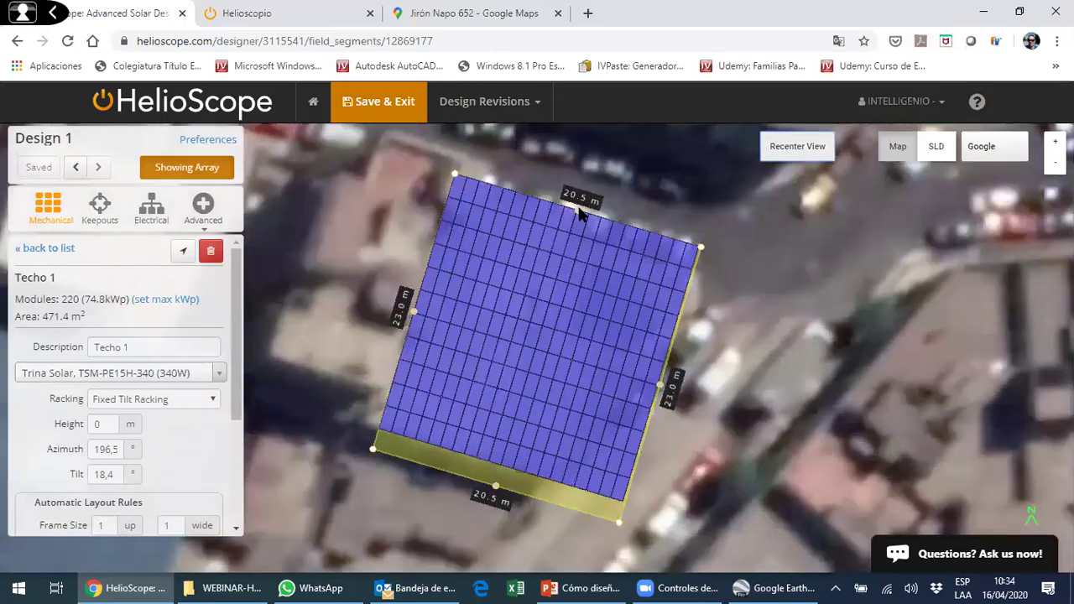
# - Test typed azimuths 0 and 20, then restore 16.6° facing the top roof edge
pyautogui.moveTo(581, 210)
pyautogui.click(616, 262)
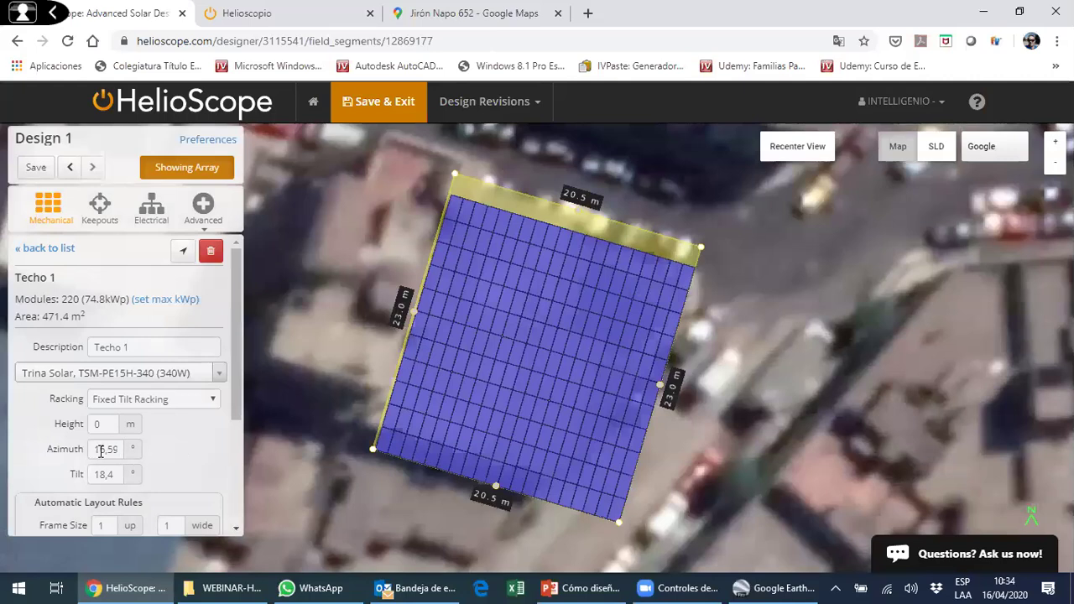
pyautogui.moveTo(119, 448); pyautogui.dragTo(124, 489)
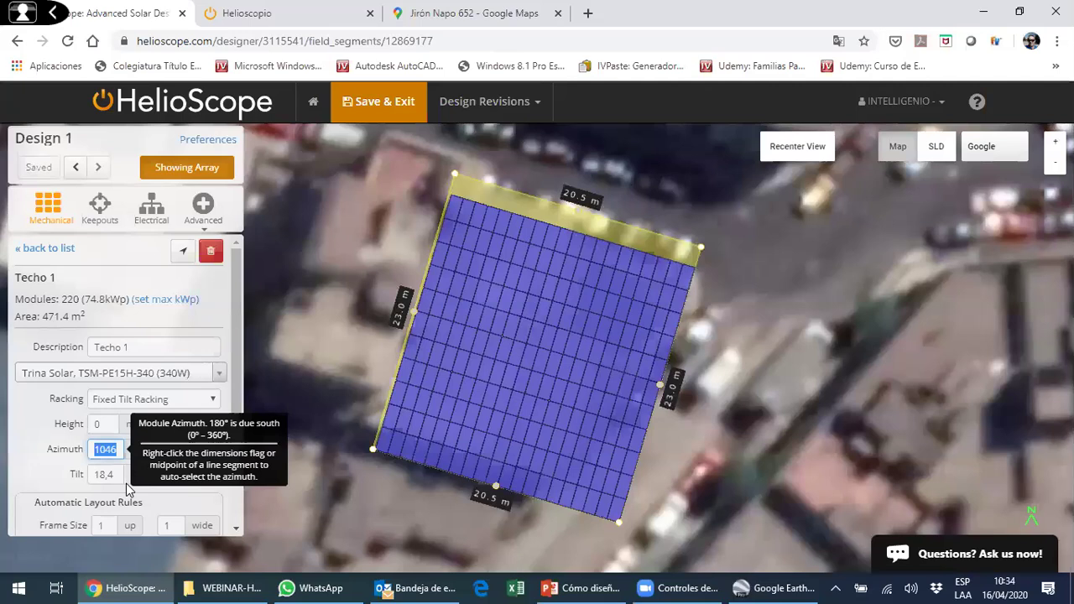
pyautogui.write('10')
pyautogui.press('BackSpace')
pyautogui.press('BackSpace')
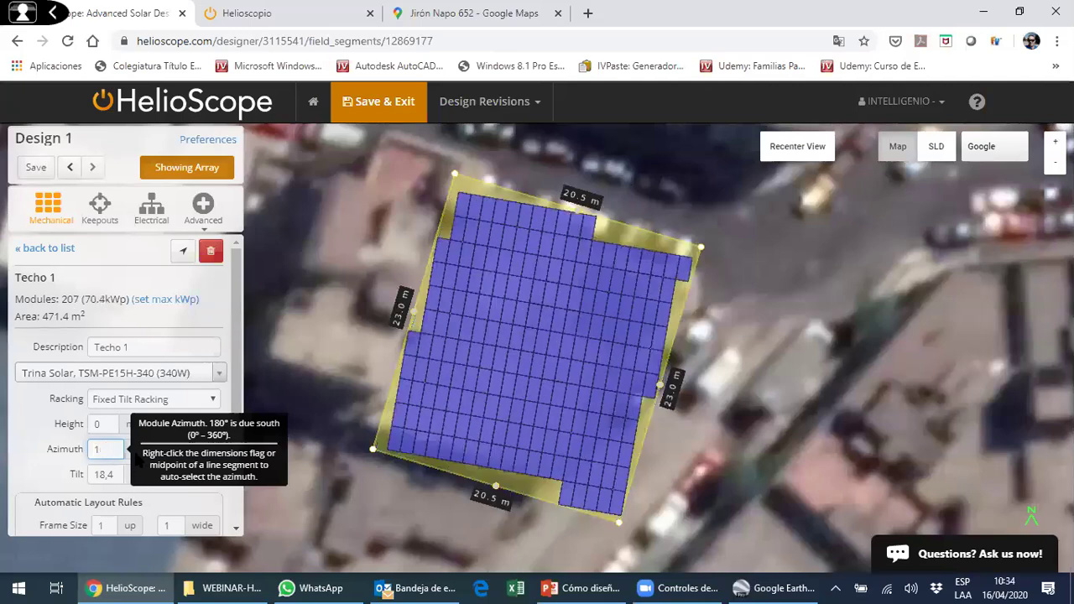
pyautogui.write('0')
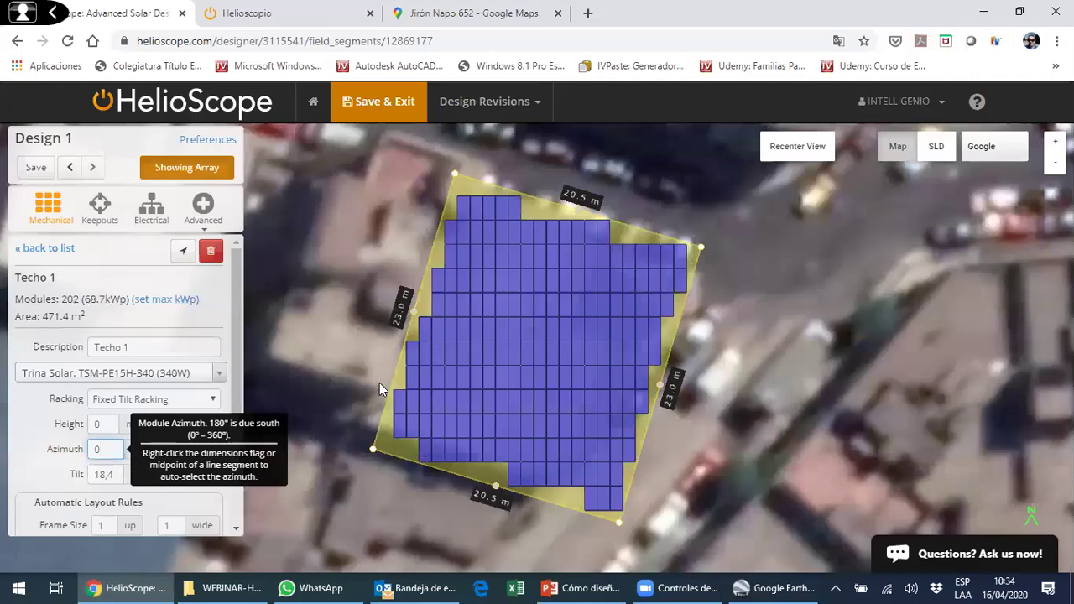
pyautogui.moveTo(111, 451); pyautogui.dragTo(61, 451)
pyautogui.write('20')
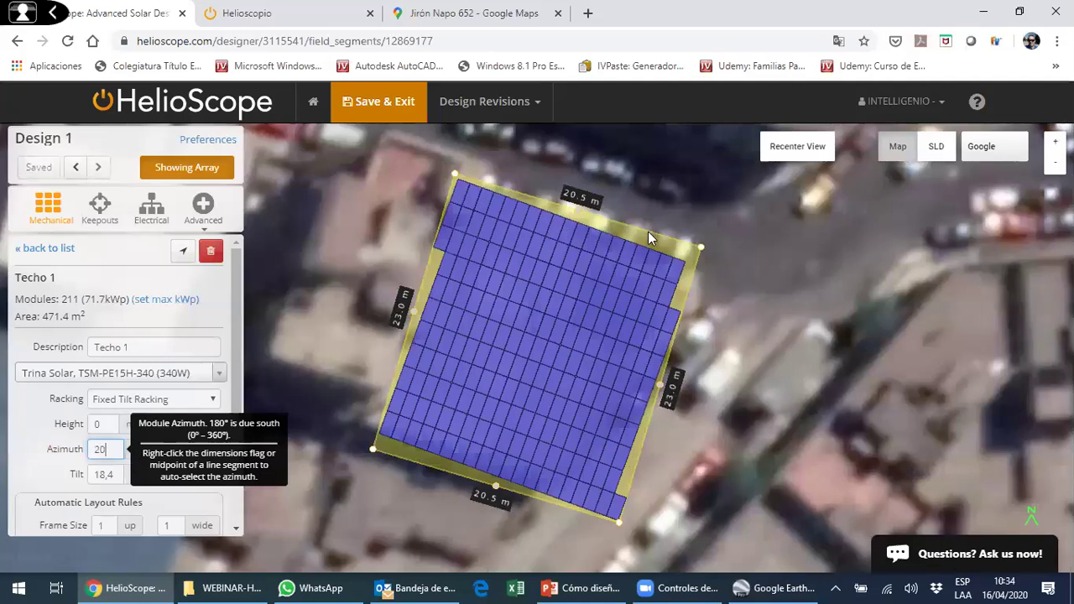
pyautogui.rightClick(578, 209)
pyautogui.click(613, 267)
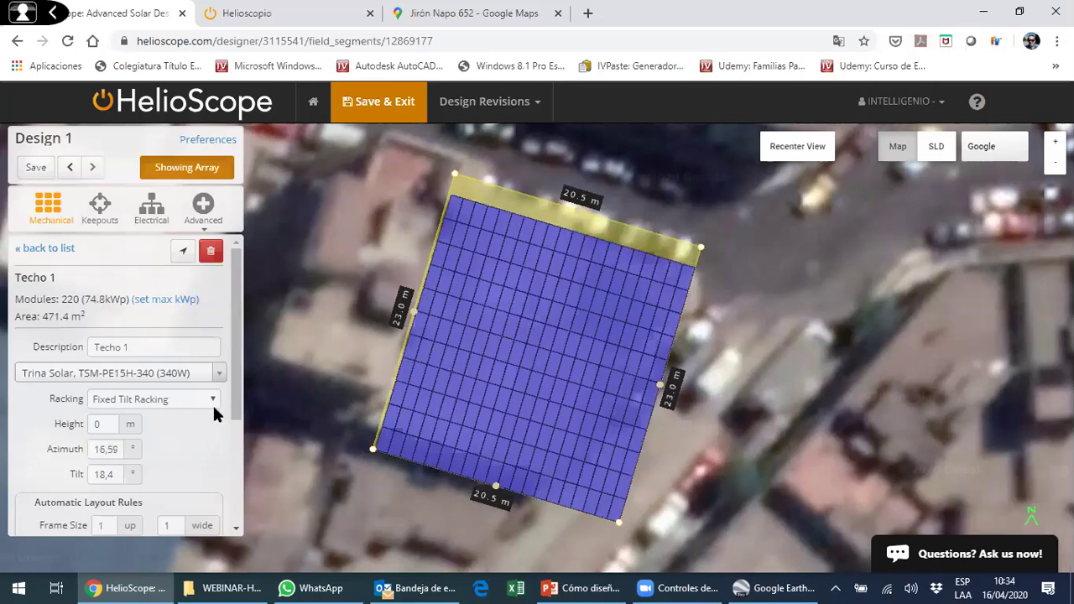
# - Set the Techo 1 array height to 10 and view it in 3D
pyautogui.scroll(-1, 144, 396)
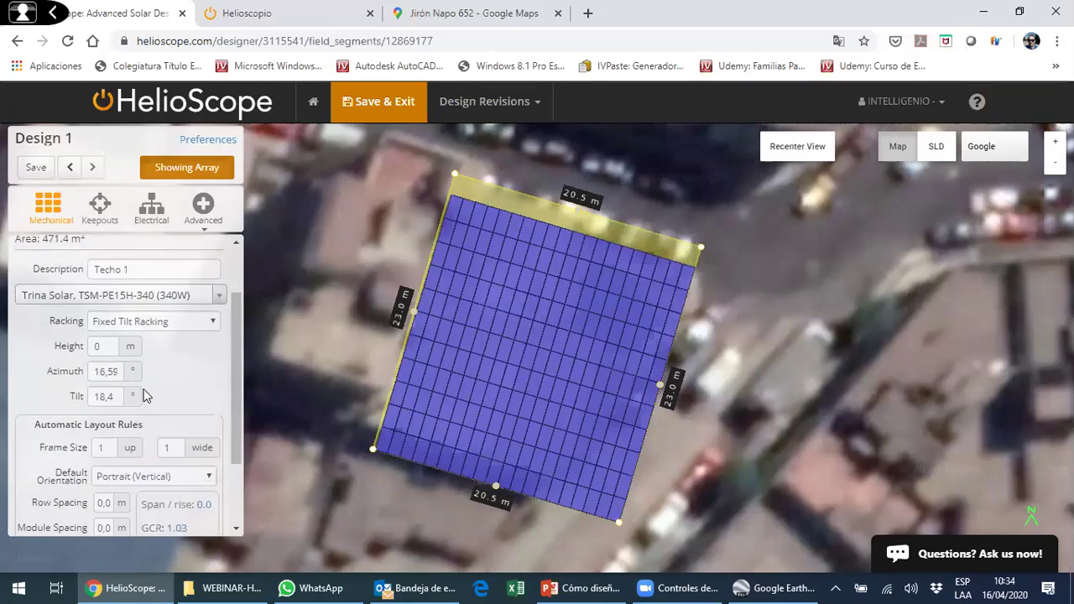
pyautogui.click(96, 346)
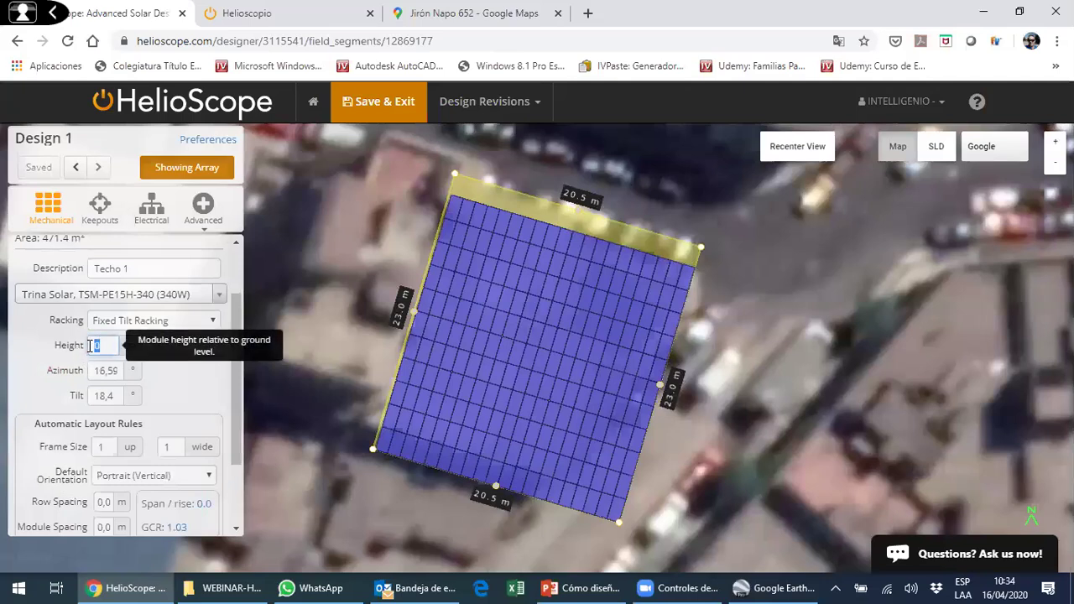
pyautogui.write('10')
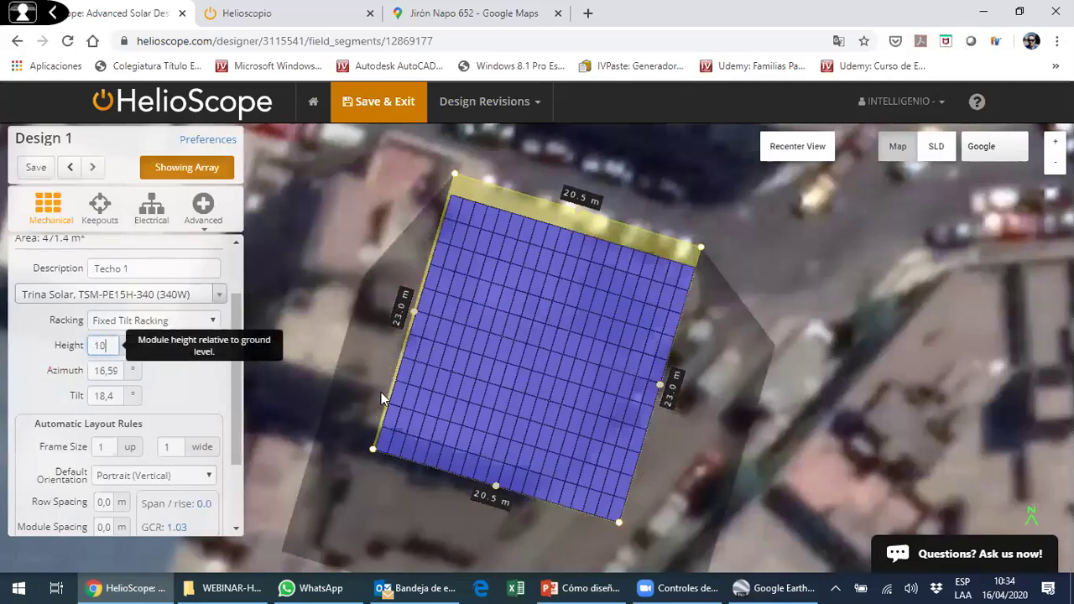
pyautogui.moveTo(371, 379); pyautogui.dragTo(657, 362)
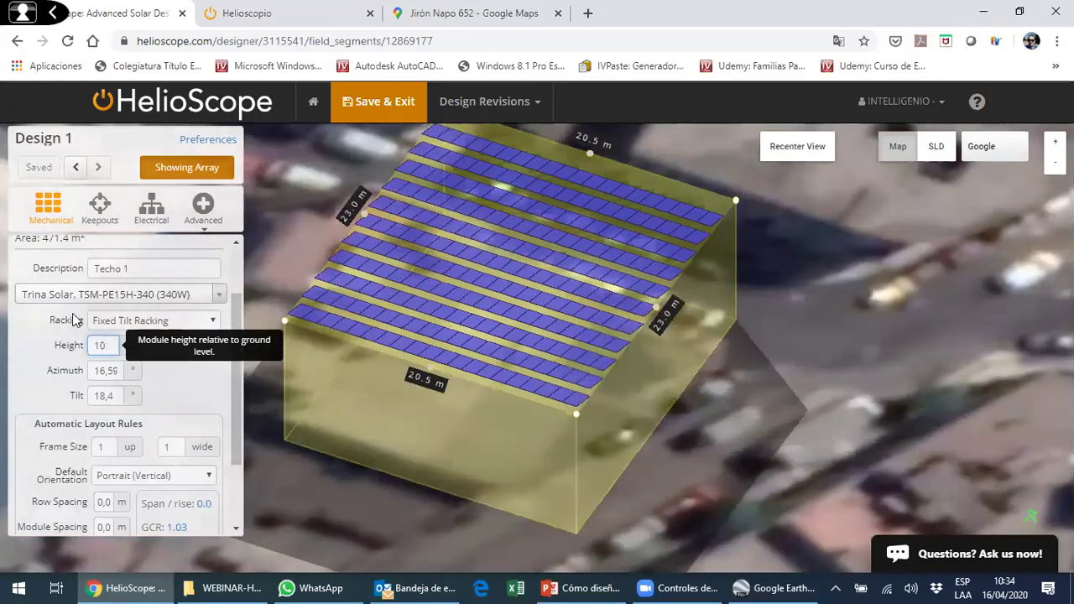
pyautogui.scroll(2, 68, 287)
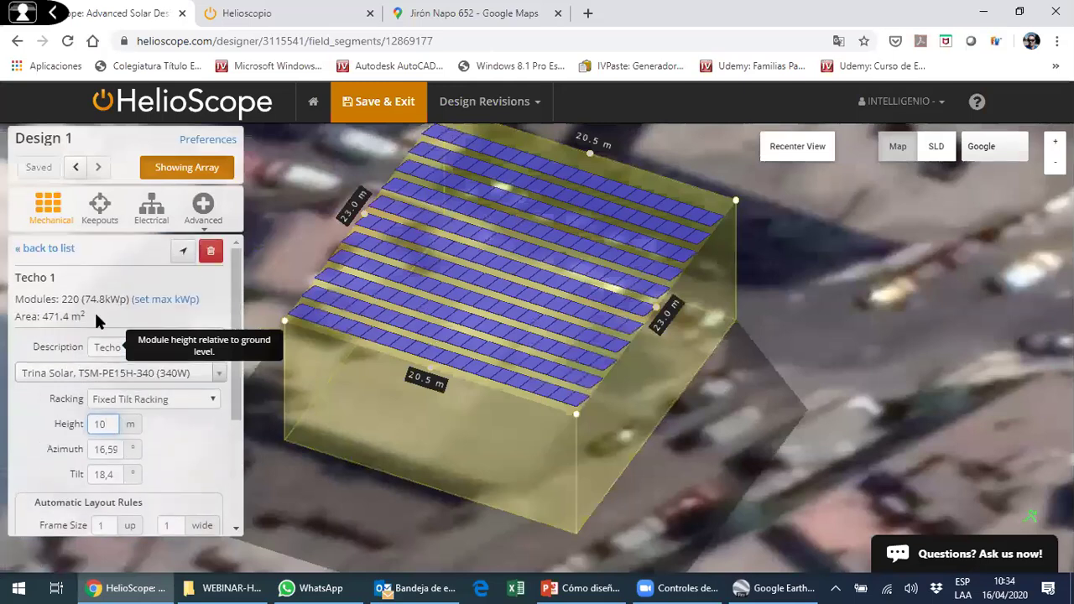
# - Try a 10 kWp then 50 kWp maximum size, then remove the limit
pyautogui.click(164, 311)
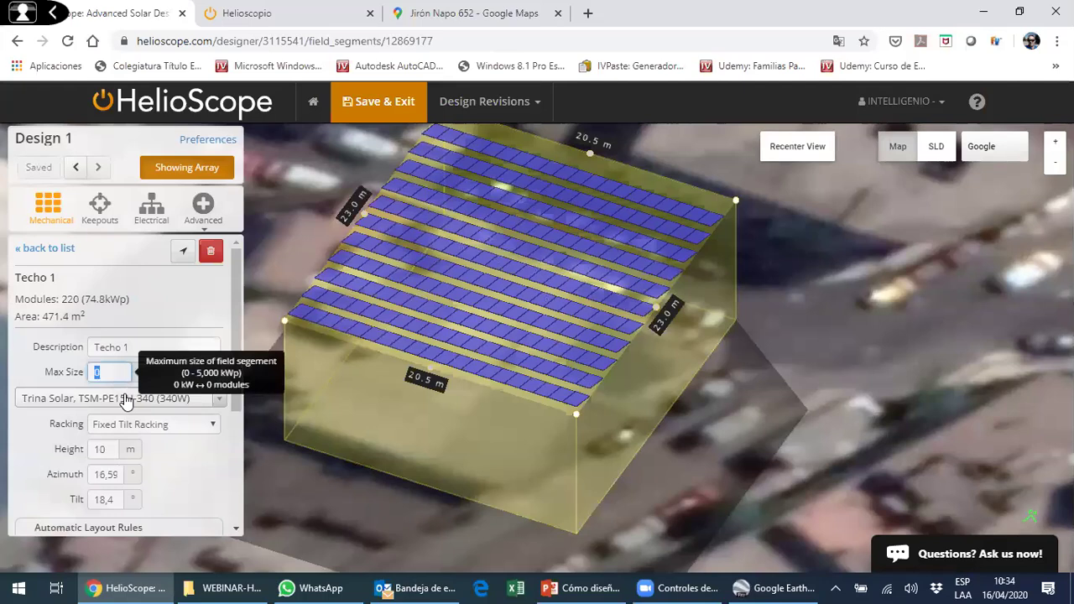
pyautogui.write('10')
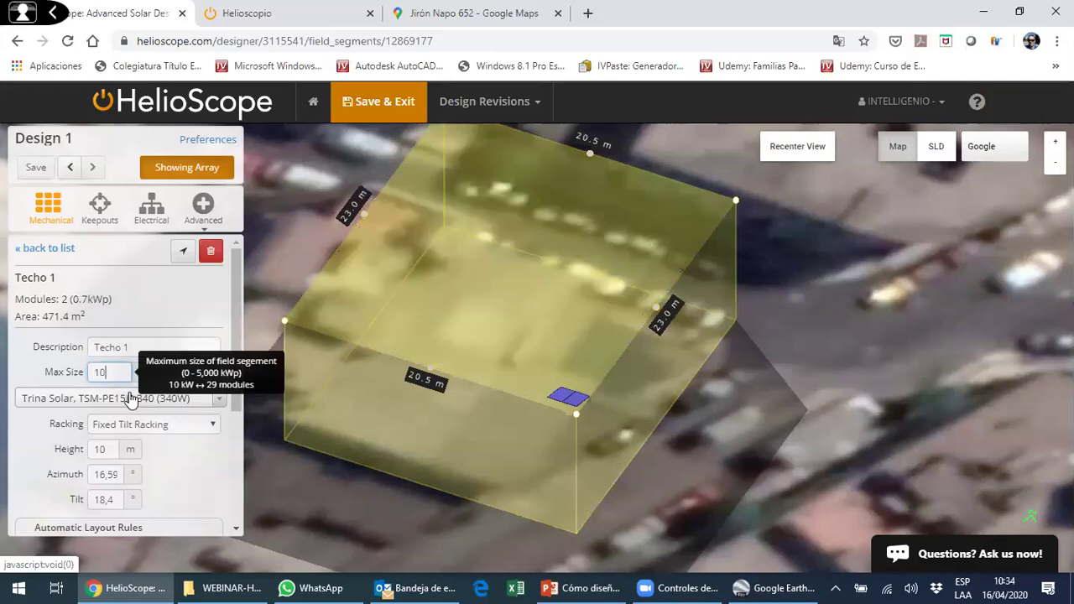
pyautogui.click(300, 338)
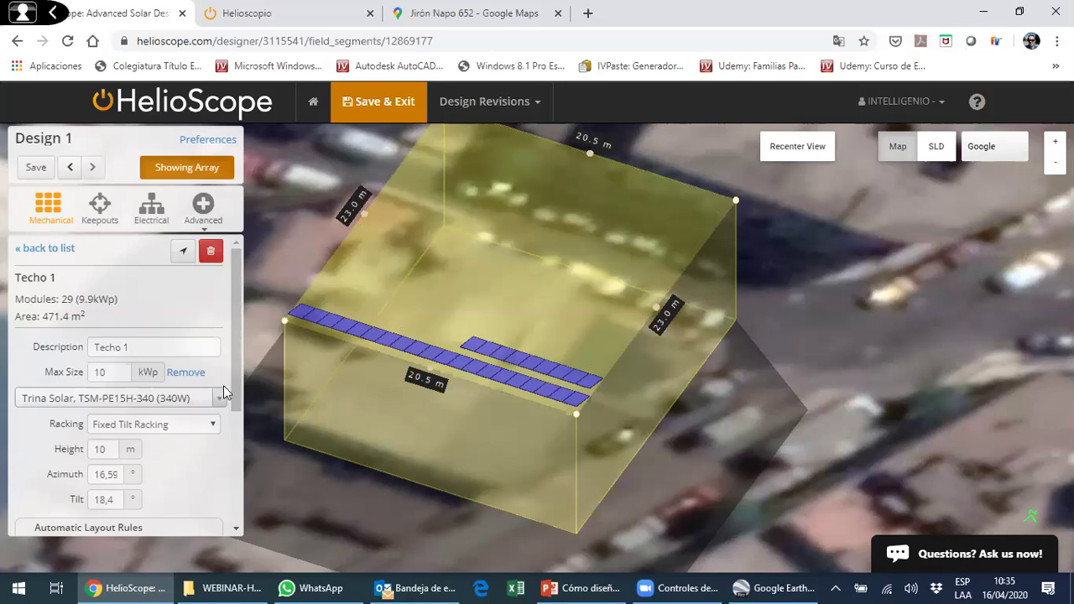
pyautogui.doubleClick(104, 372)
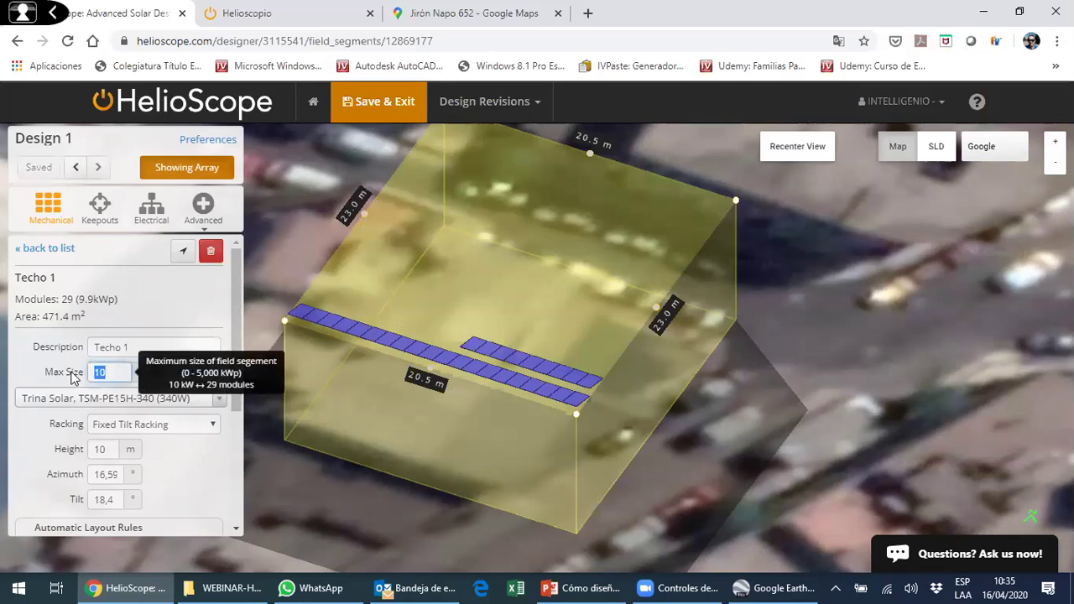
pyautogui.write('50')
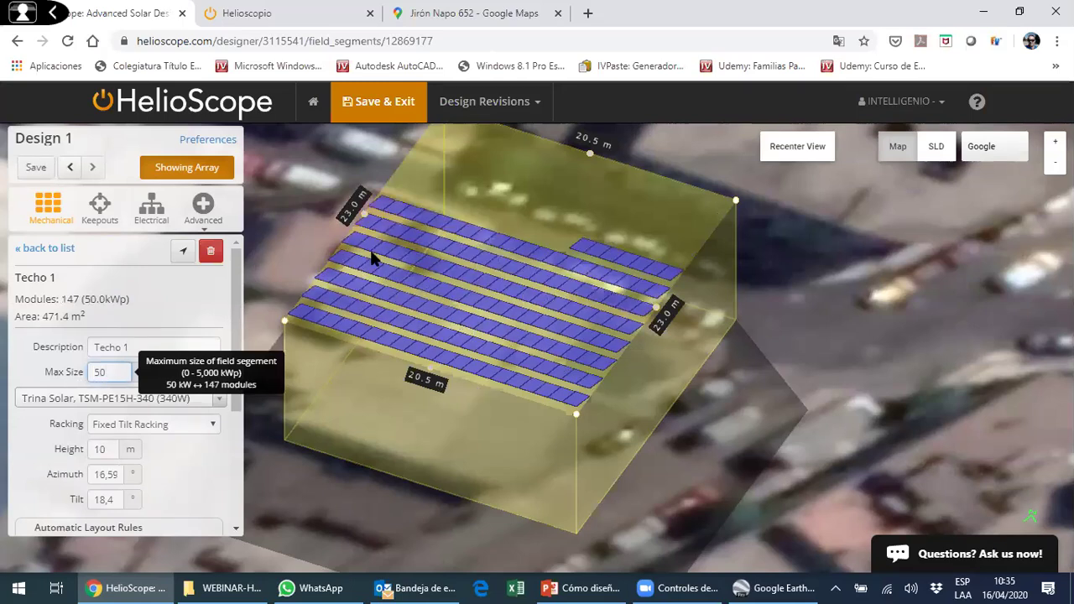
pyautogui.press('Return')
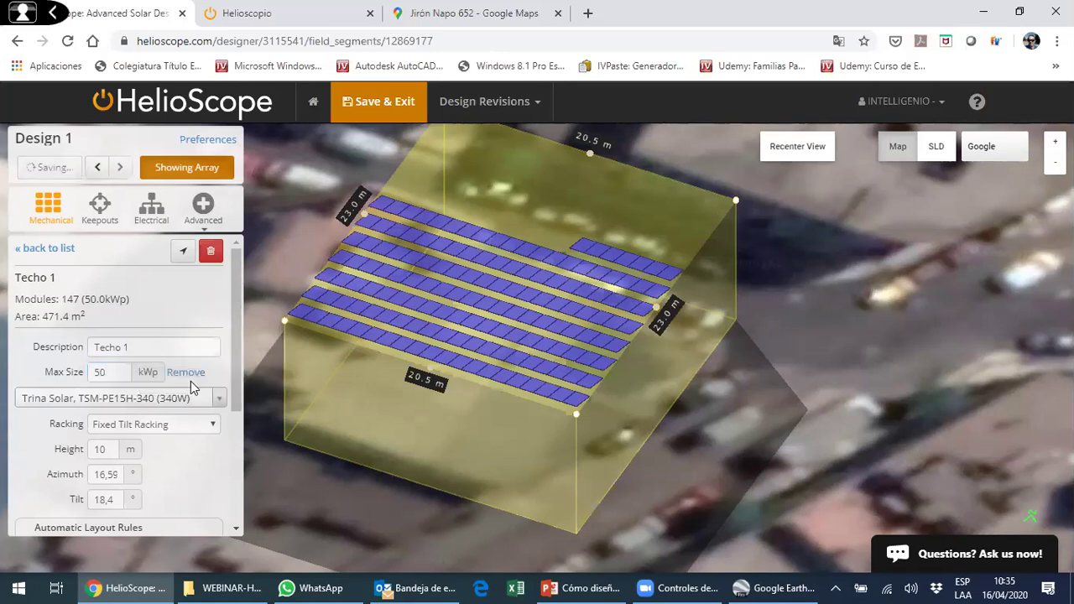
pyautogui.click(187, 373)
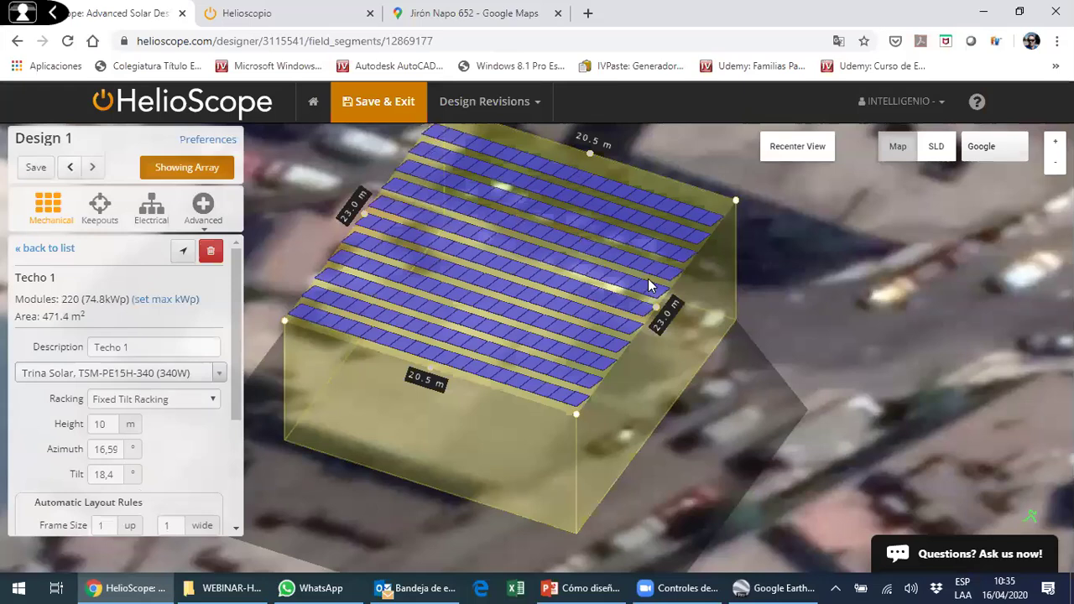
# - Change the module tilt from 18,4 to 8,4
pyautogui.scroll(-1, 198, 413)
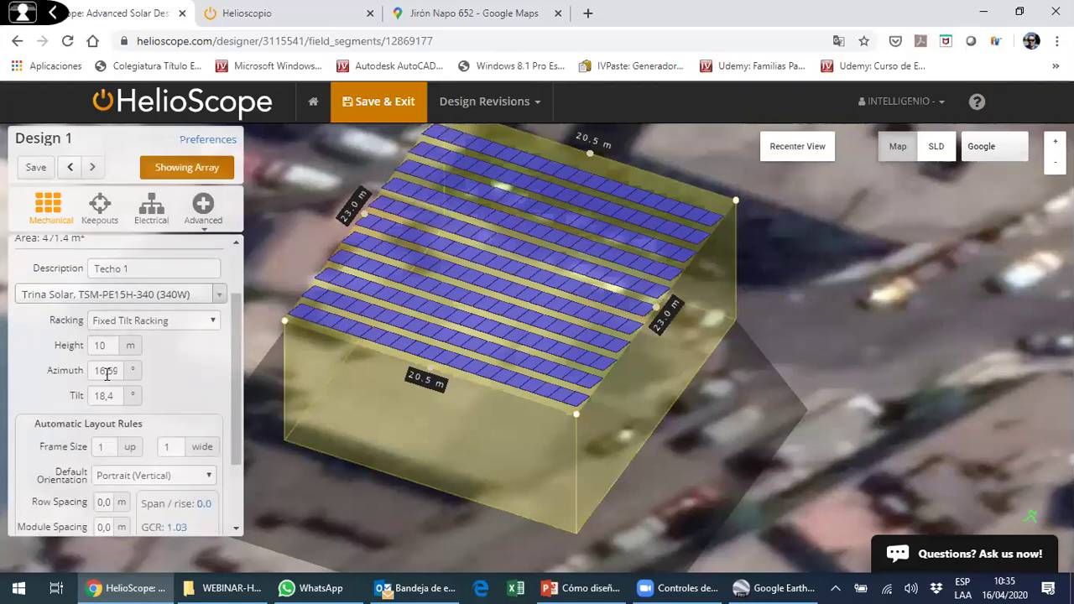
pyautogui.doubleClick(118, 396)
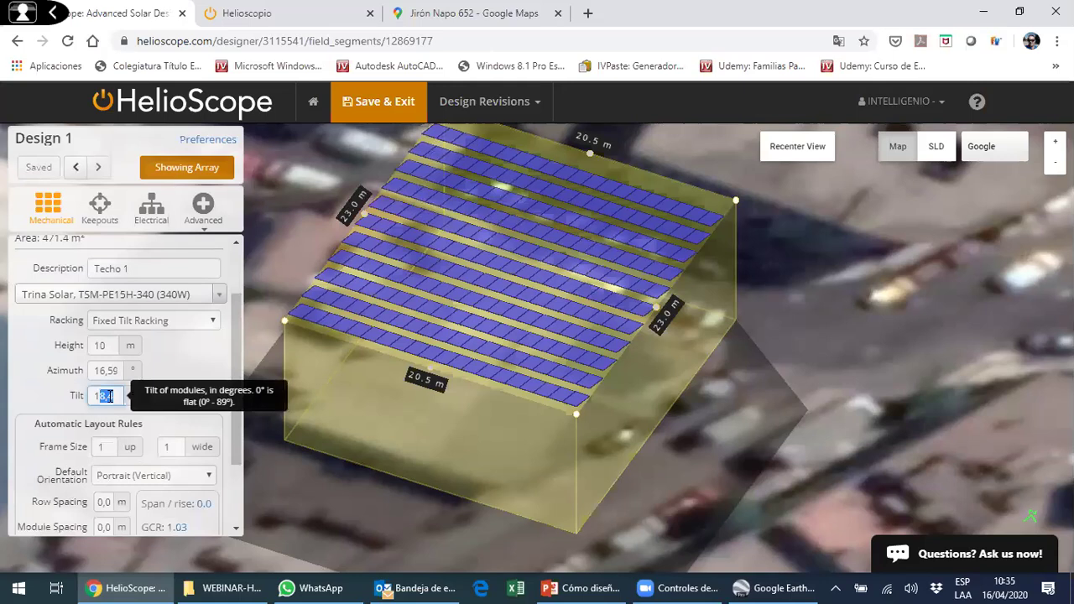
pyautogui.write('8,4')
pyautogui.doubleClick(119, 396)
# - Try tilt values of 12° and 11° for the Techo 1 modules
pyautogui.write('0')
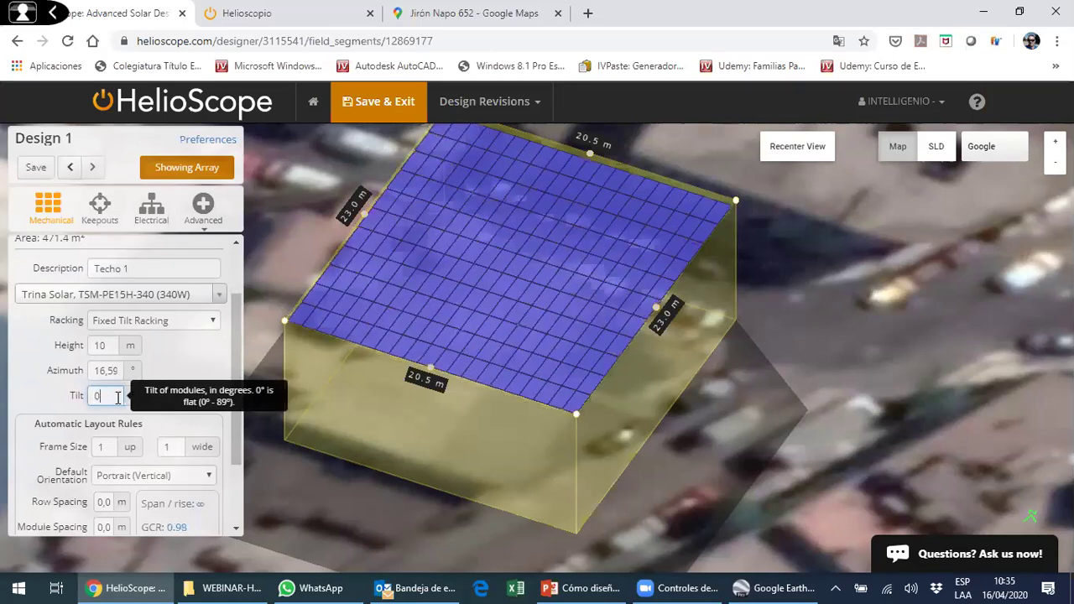
pyautogui.moveTo(488, 365); pyautogui.dragTo(396, 278)
pyautogui.scroll(4, 590, 342)
pyautogui.click(780, 151)
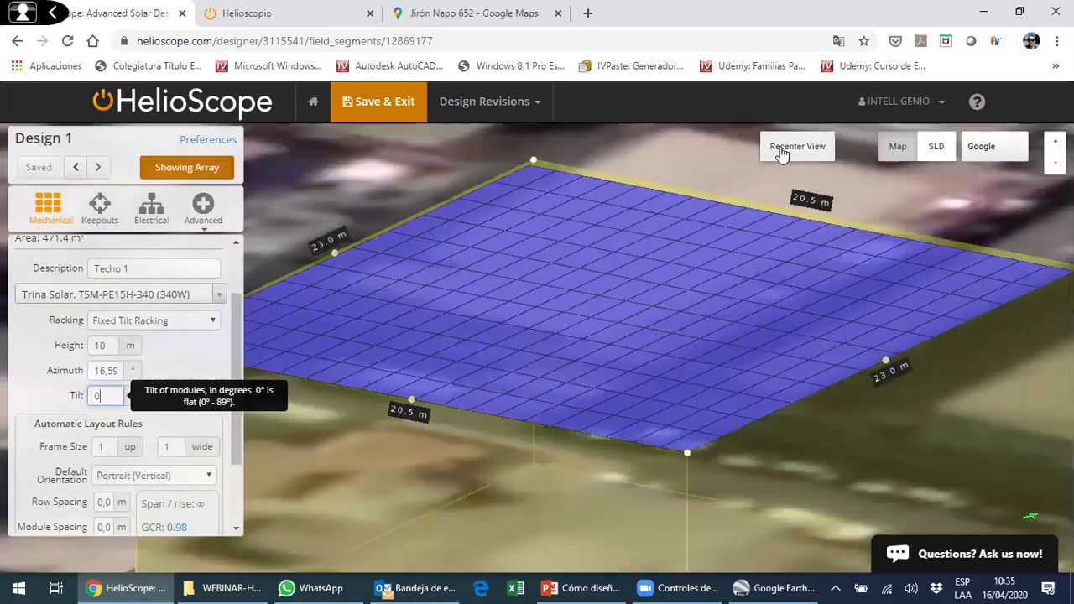
pyautogui.click(780, 151)
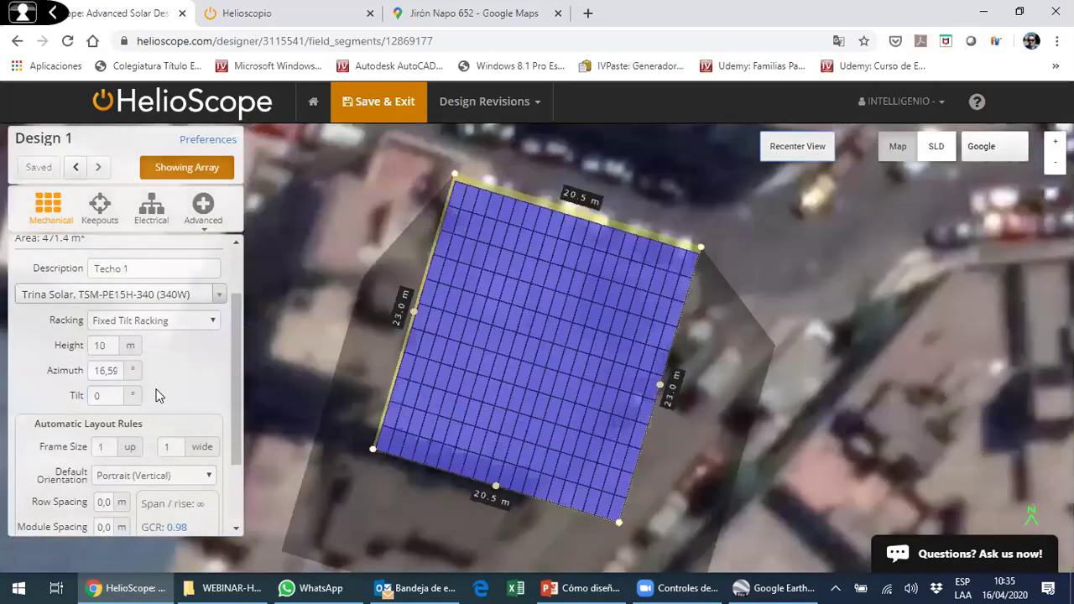
pyautogui.doubleClick(111, 400)
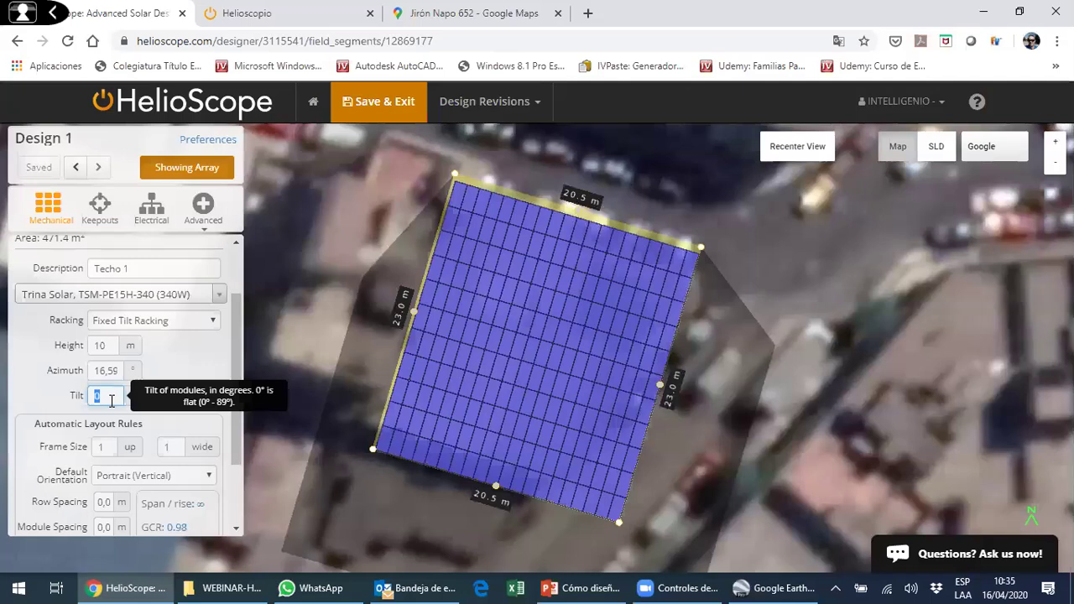
pyautogui.write('12')
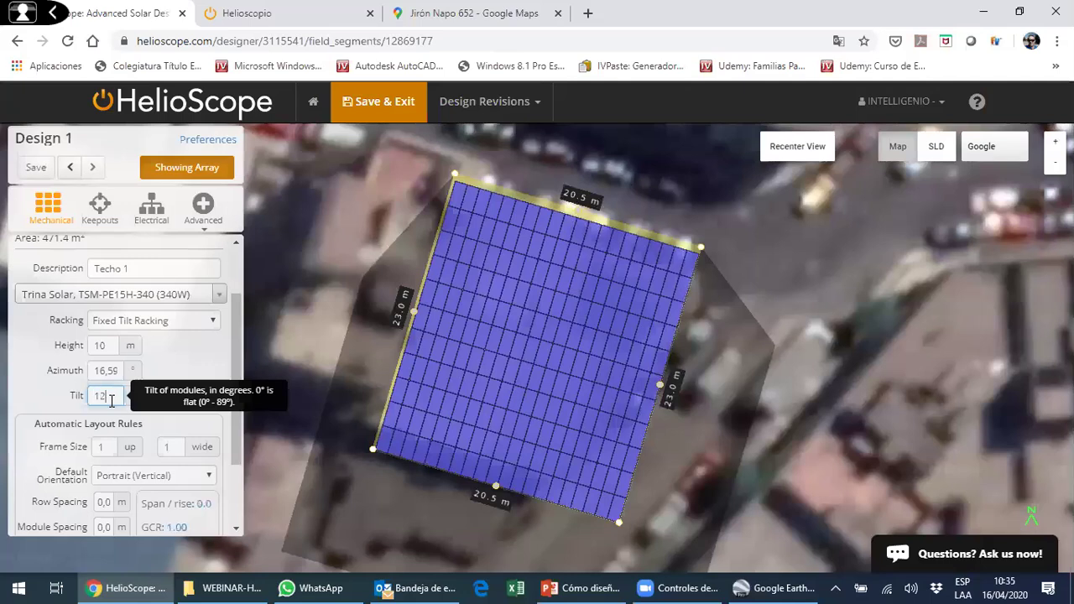
pyautogui.press('BackSpace')
pyautogui.press('BackSpace')
pyautogui.write('11')
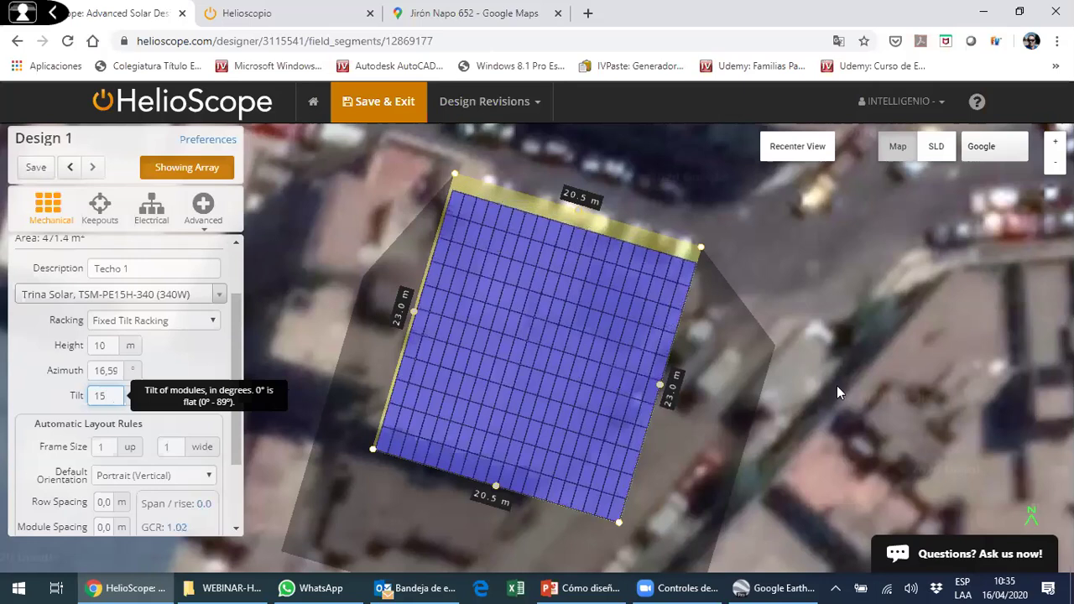
# - Change the tilt to 80°, then settle on a 15° module tilt
pyautogui.moveTo(701, 270); pyautogui.dragTo(302, 387)
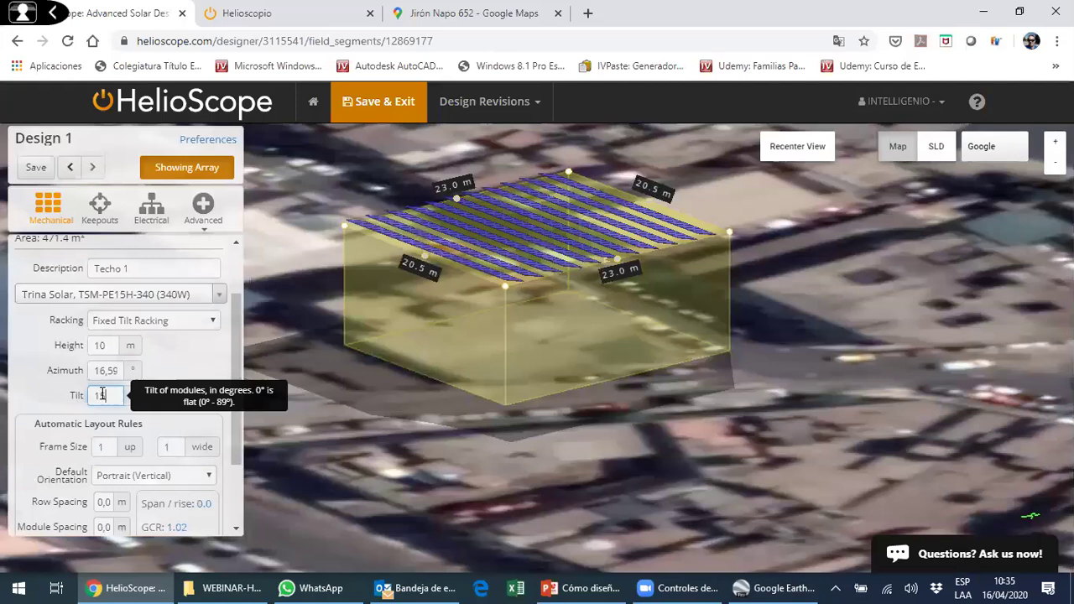
pyautogui.moveTo(104, 395); pyautogui.dragTo(77, 396)
pyautogui.write('80')
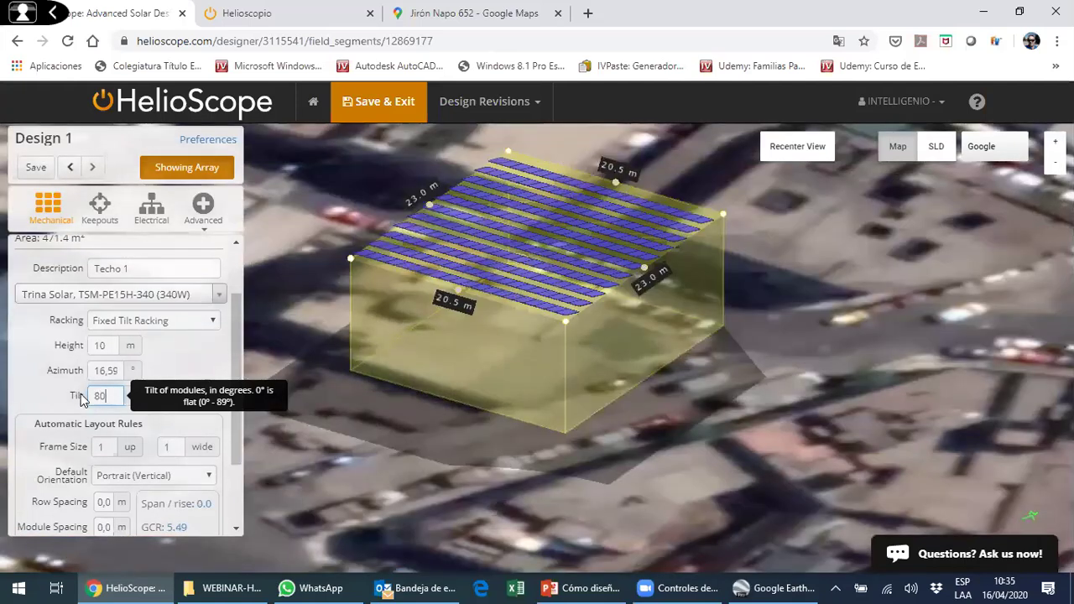
pyautogui.scroll(4, 593, 348)
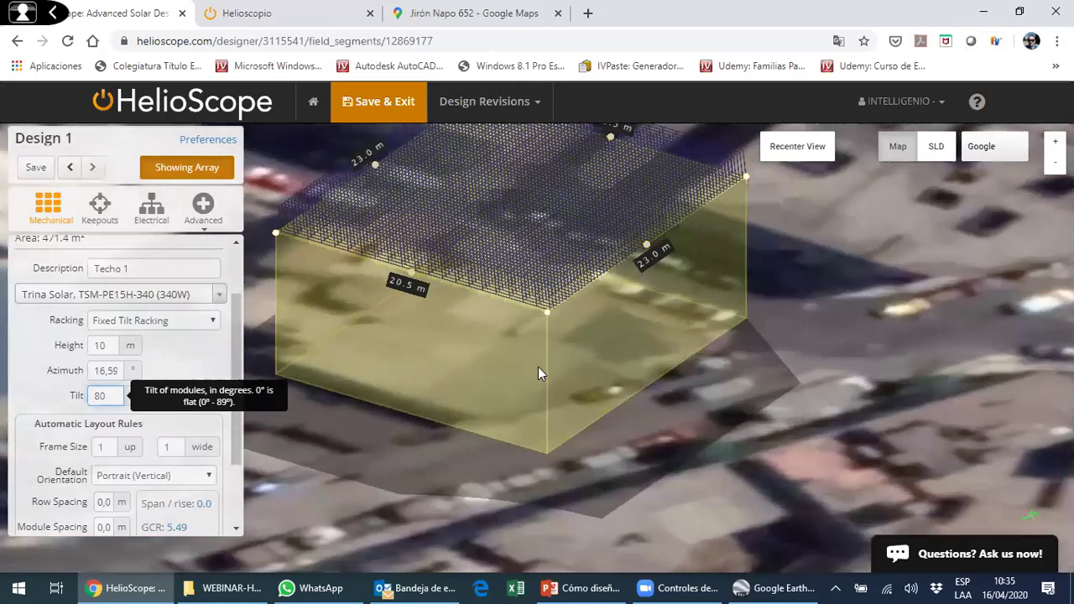
pyautogui.moveTo(538, 375); pyautogui.dragTo(480, 369)
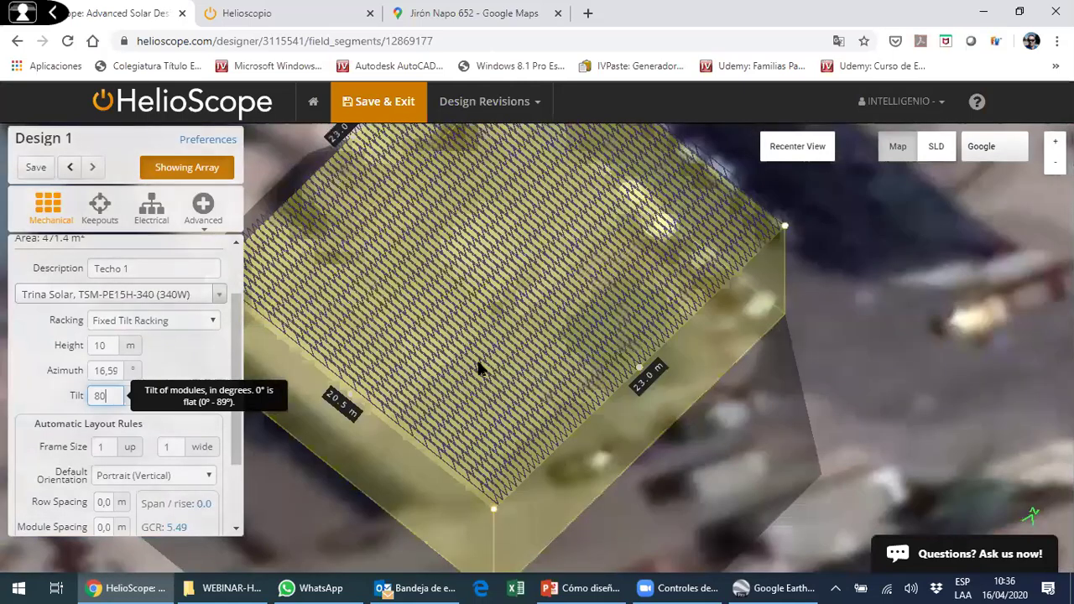
pyautogui.moveTo(458, 330); pyautogui.dragTo(464, 329)
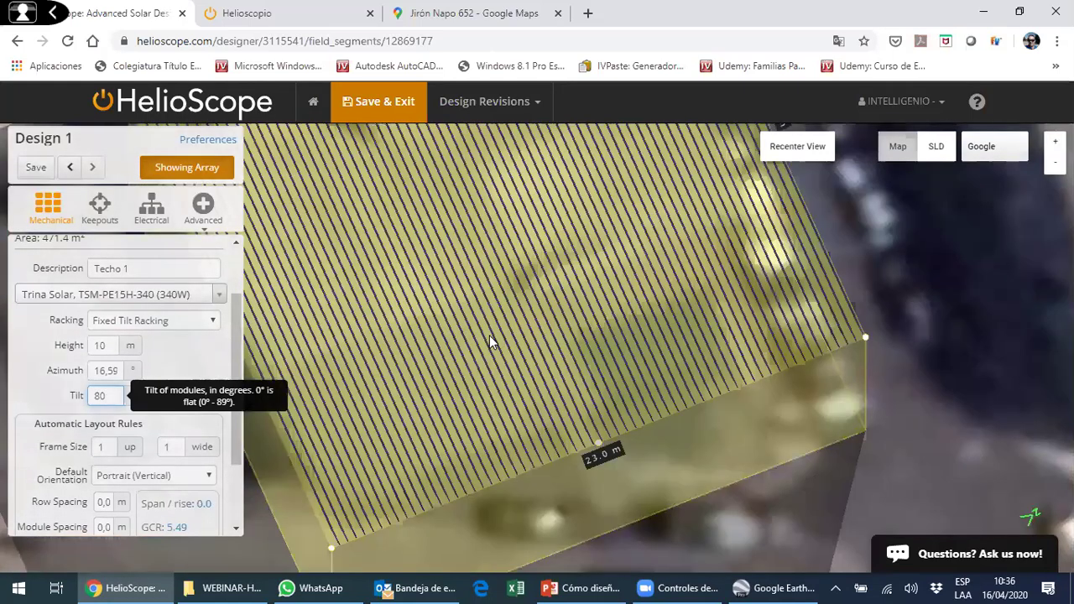
pyautogui.moveTo(105, 397); pyautogui.dragTo(77, 397)
pyautogui.write('15')
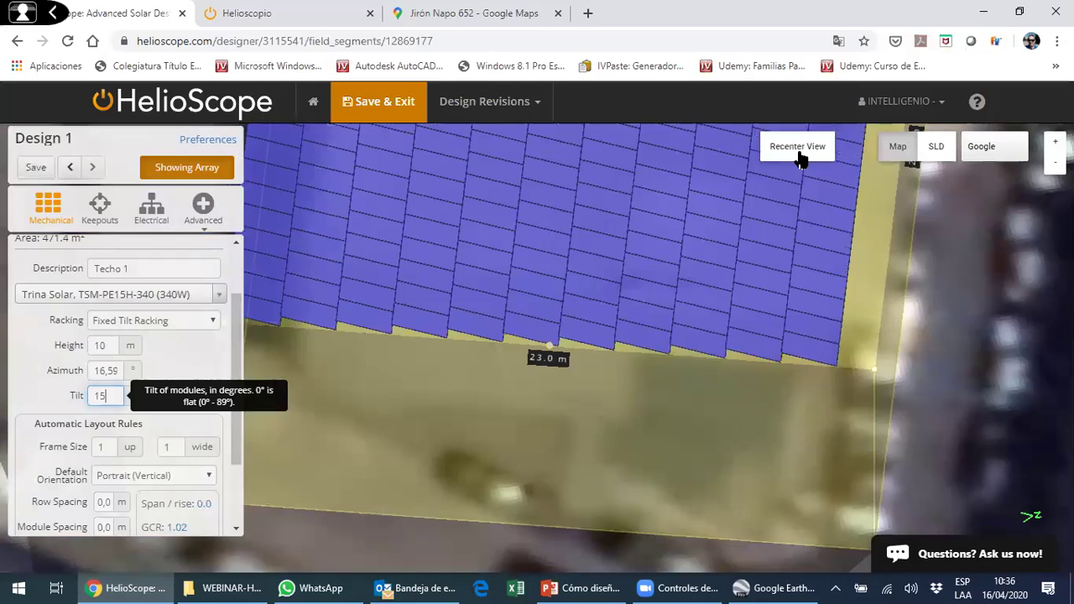
# - Inspect the separated 15° tilted rows from top-down and low oblique views
pyautogui.click(797, 147)
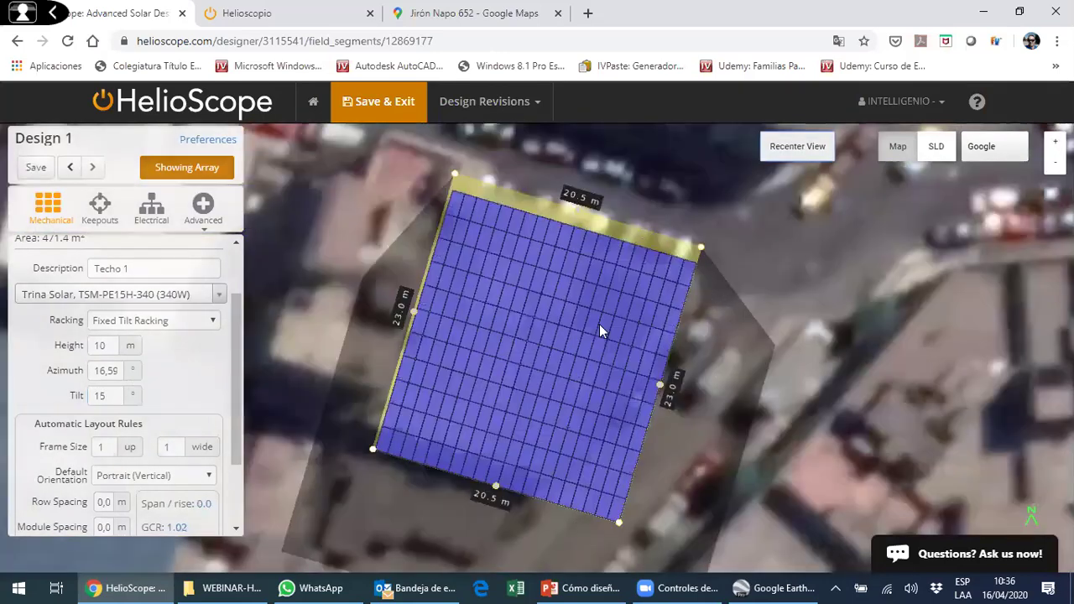
pyautogui.scroll(1, 601, 322)
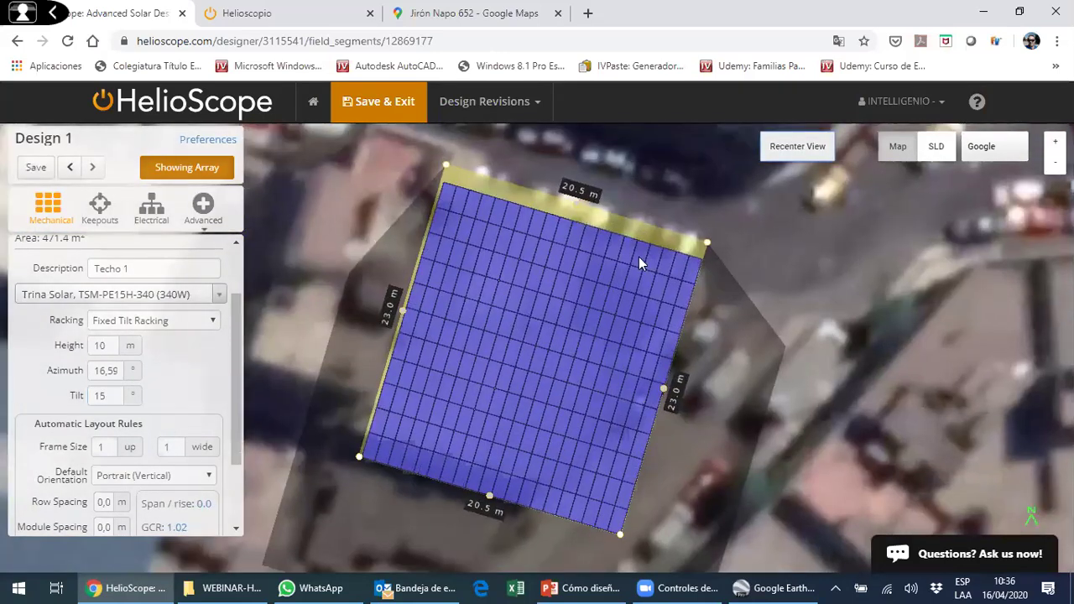
pyautogui.scroll(2, 634, 338)
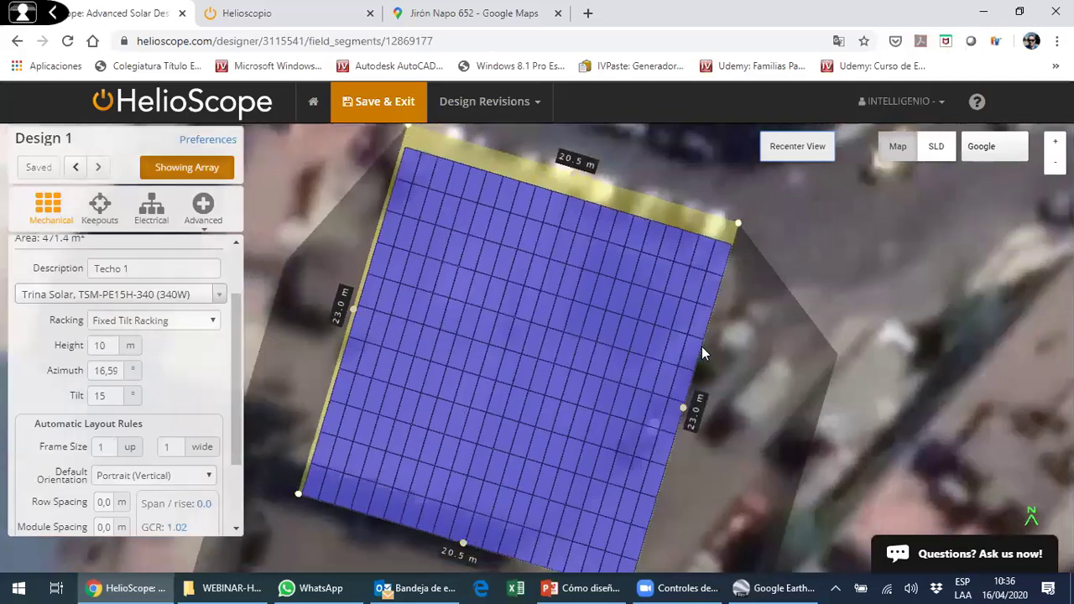
pyautogui.scroll(-2, 684, 342)
pyautogui.scroll(-2, 446, 253)
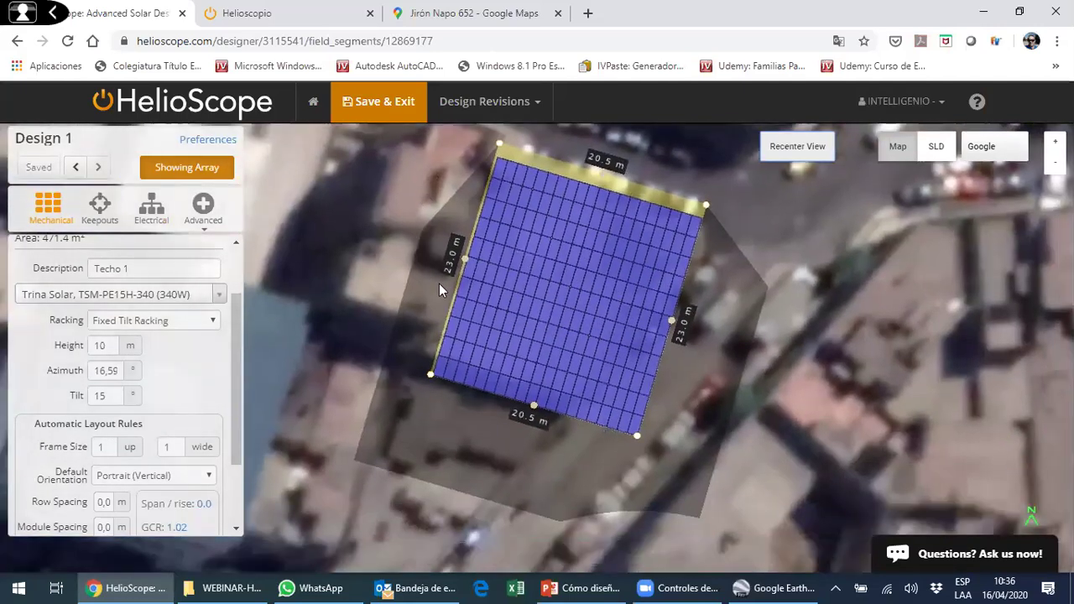
pyautogui.scroll(5, 671, 342)
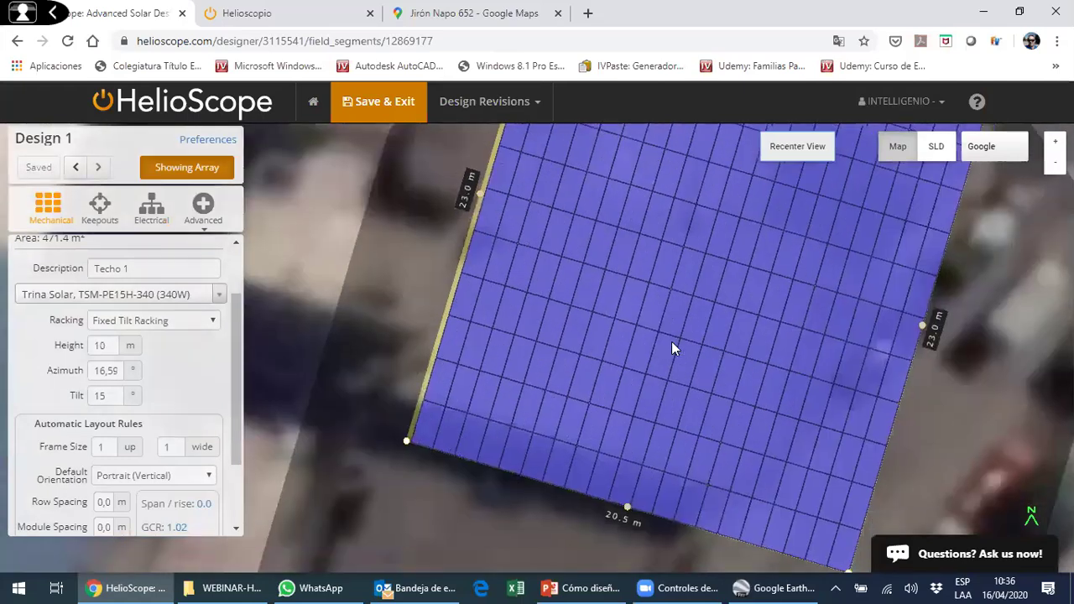
pyautogui.press('Up')
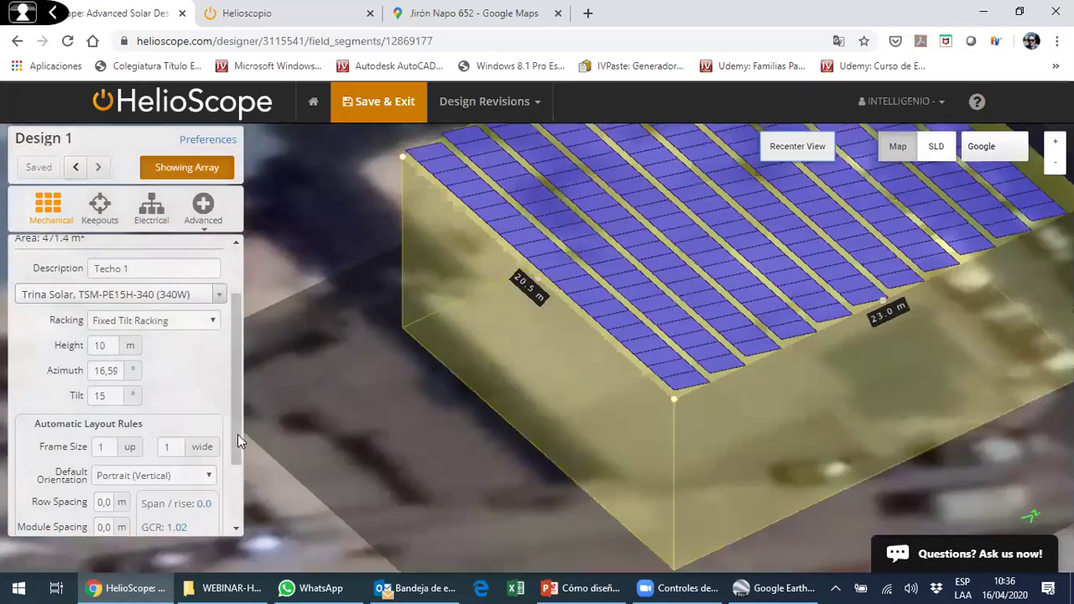
pyautogui.moveTo(236, 434); pyautogui.dragTo(233, 515)
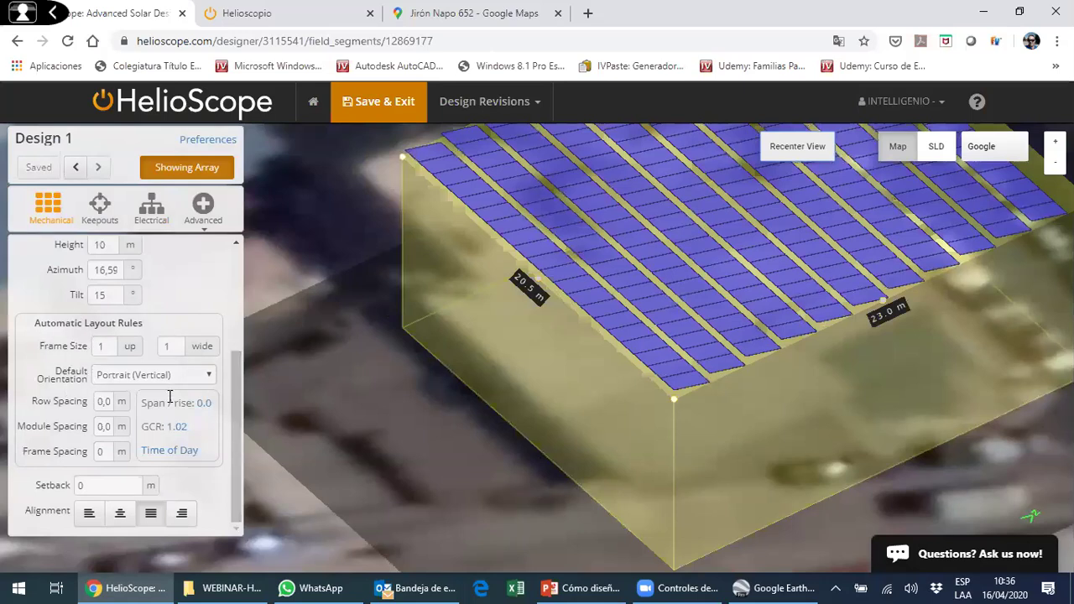
# - Set the racking frame size to 3 modules up by 2 modules wide
pyautogui.click(109, 346)
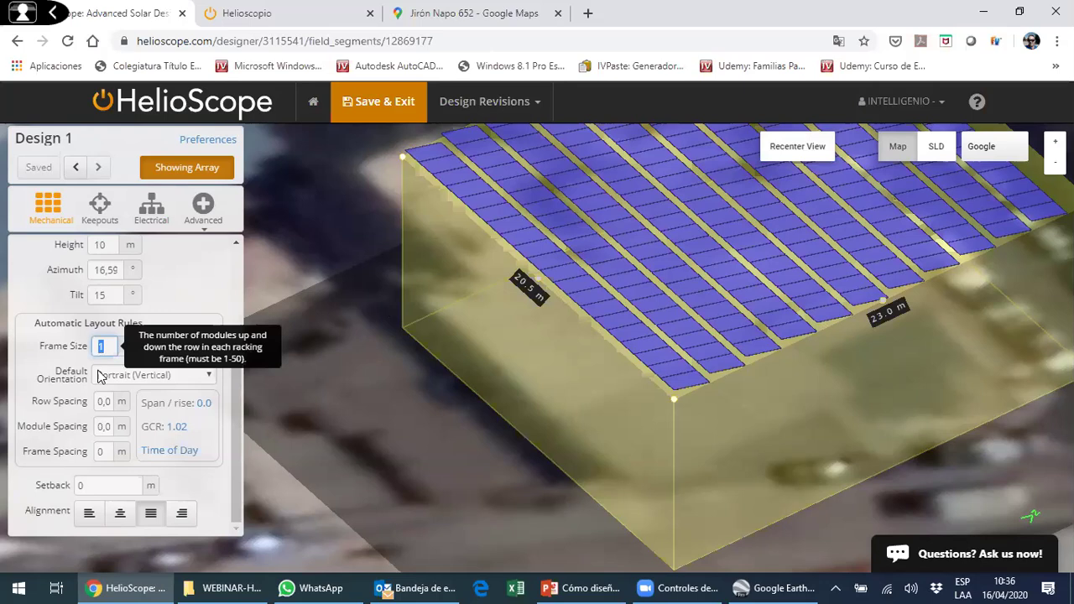
pyautogui.write('2')
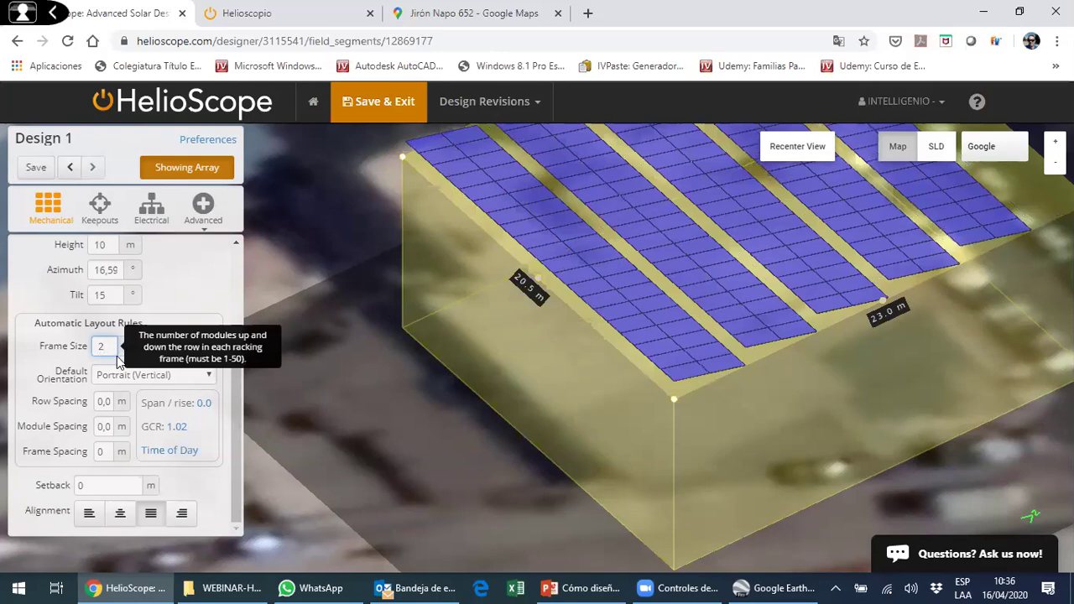
pyautogui.moveTo(106, 344); pyautogui.dragTo(87, 354)
pyautogui.write('3')
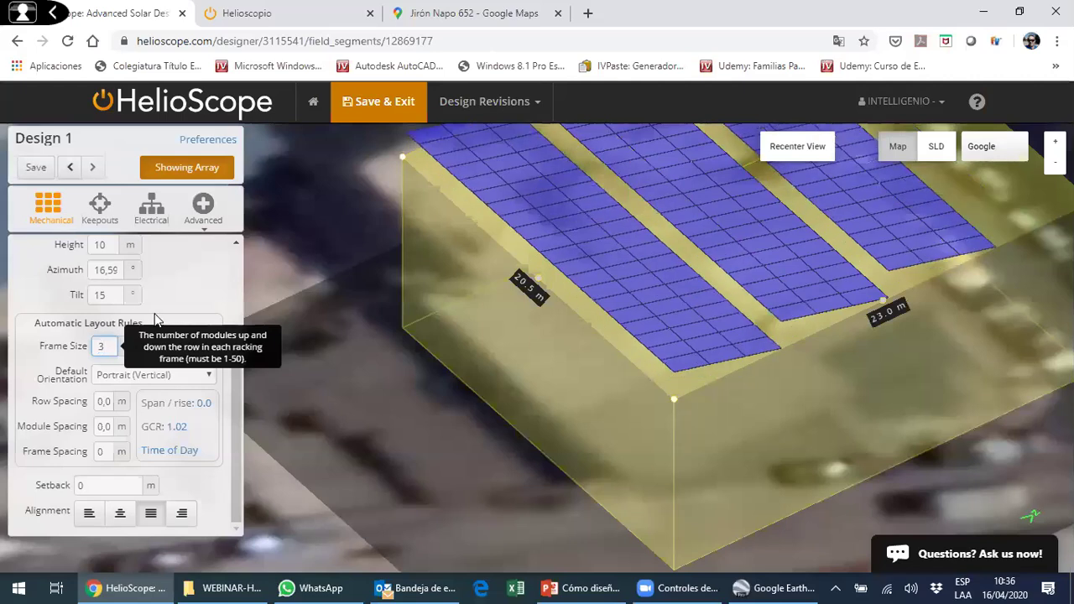
pyautogui.click(166, 345)
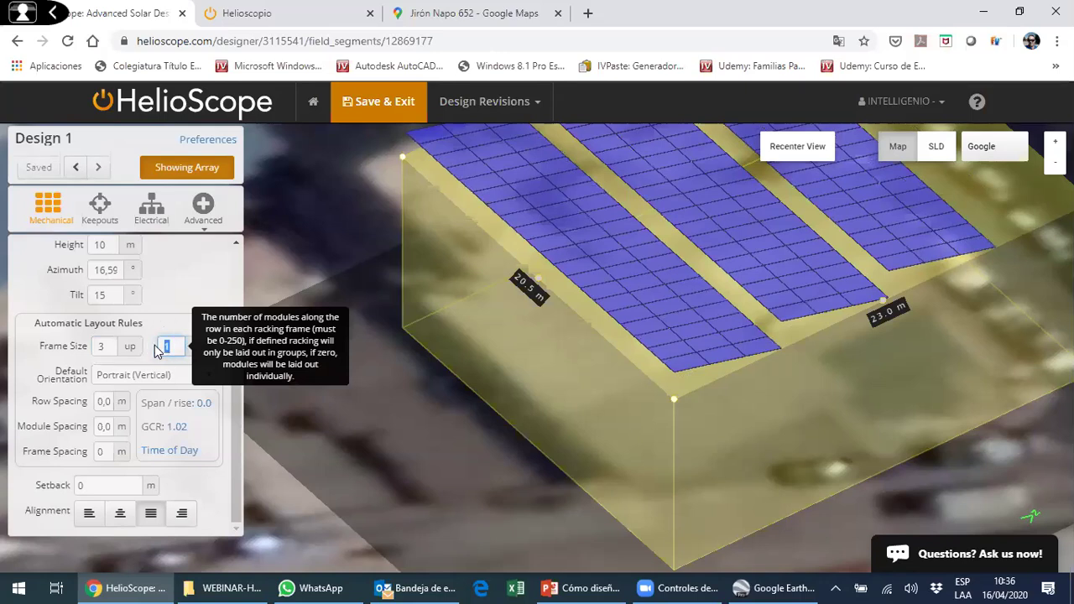
pyautogui.click(107, 348)
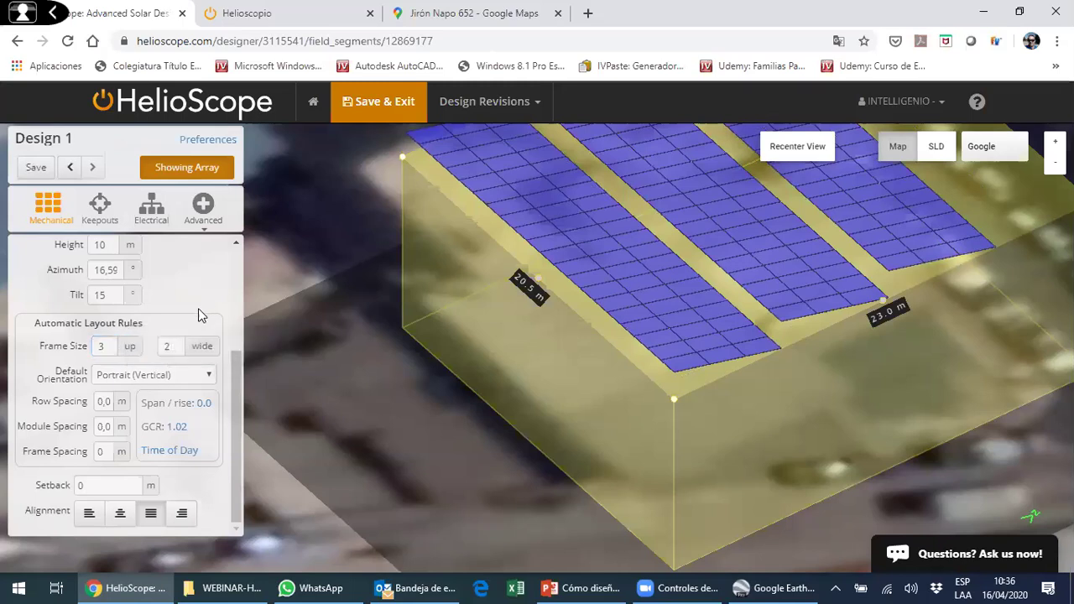
pyautogui.click(167, 347)
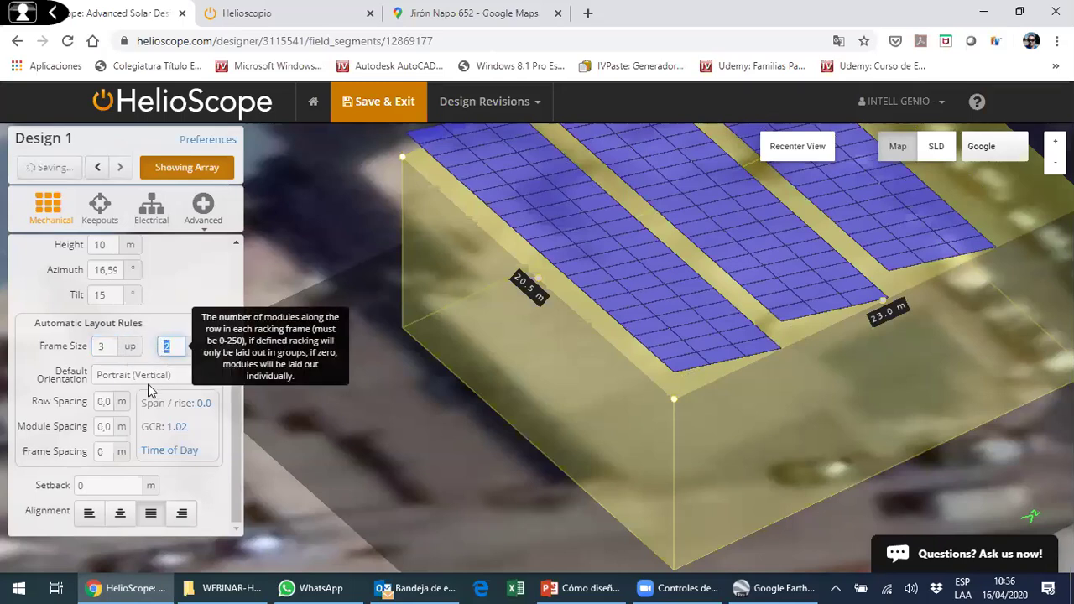
pyautogui.click(104, 428)
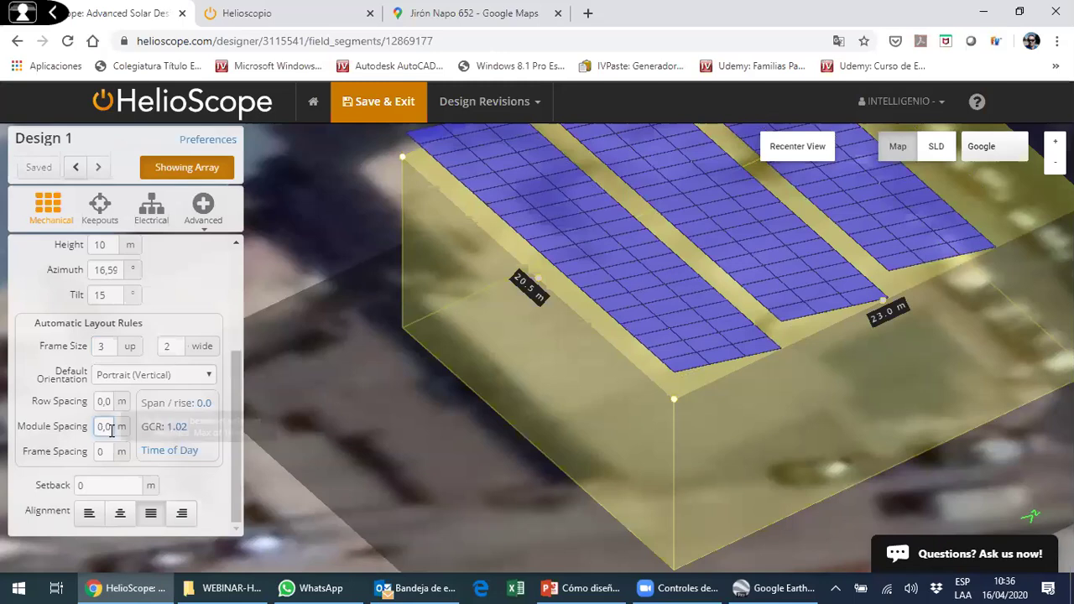
# - Edit the module spacing value in Automatic Layout Rules
pyautogui.click(101, 429)
pyautogui.doubleClick(113, 429)
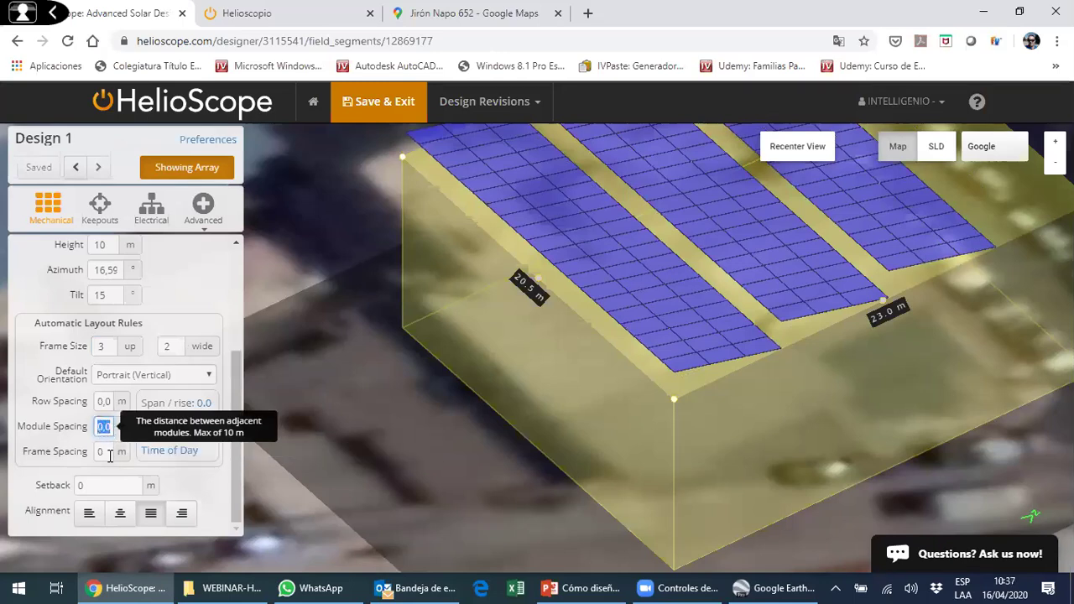
pyautogui.write('11')
pyautogui.press('BackSpace')
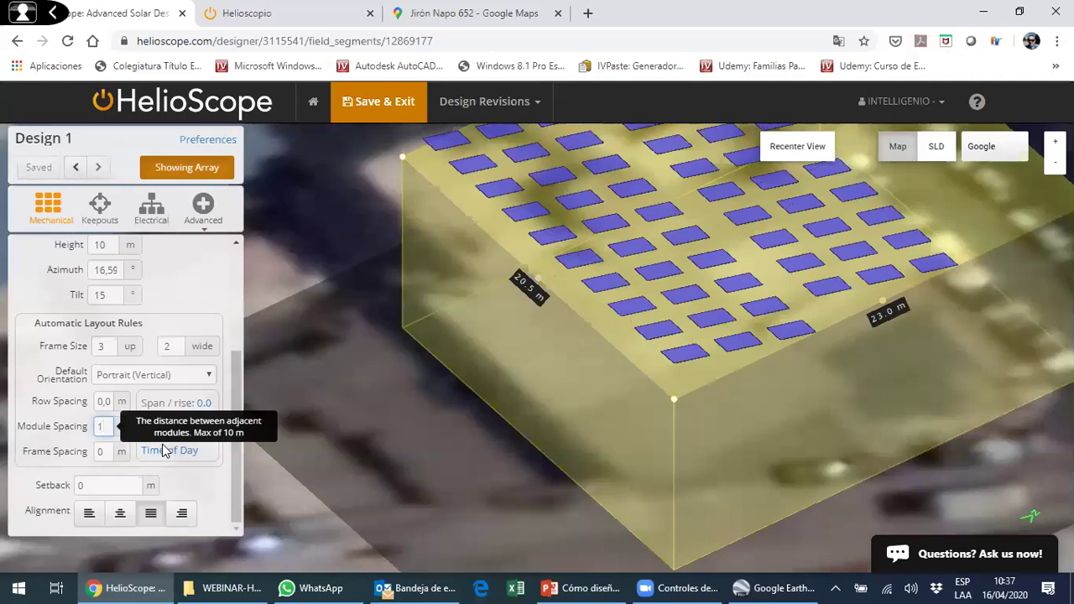
pyautogui.press('BackSpace')
pyautogui.write('0.')
pyautogui.write('20')
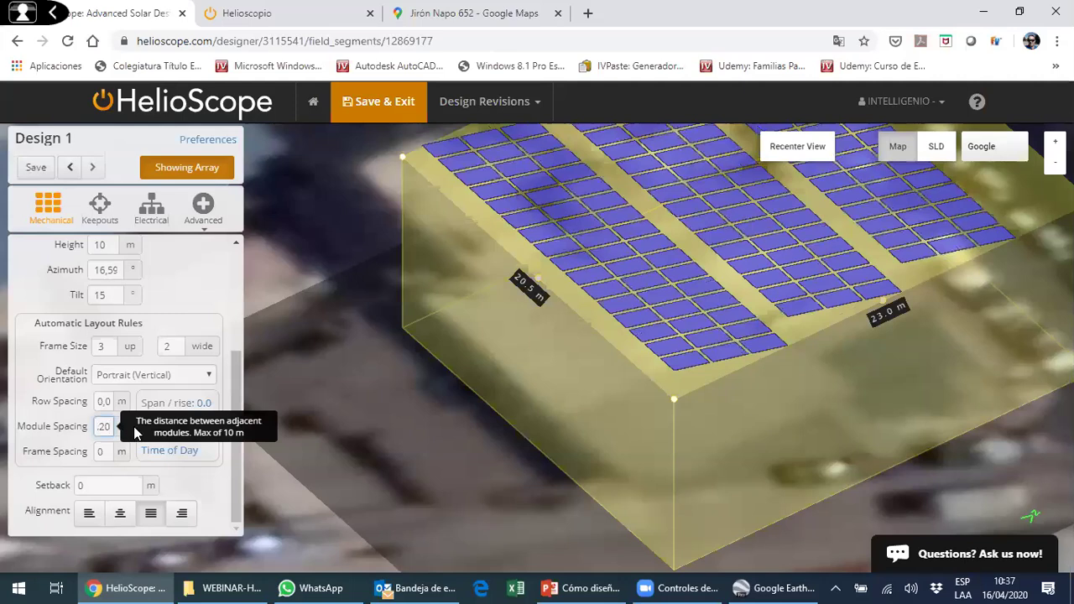
pyautogui.press('BackSpace')
pyautogui.write('02')
pyautogui.click(187, 313)
pyautogui.scroll(10, 691, 357)
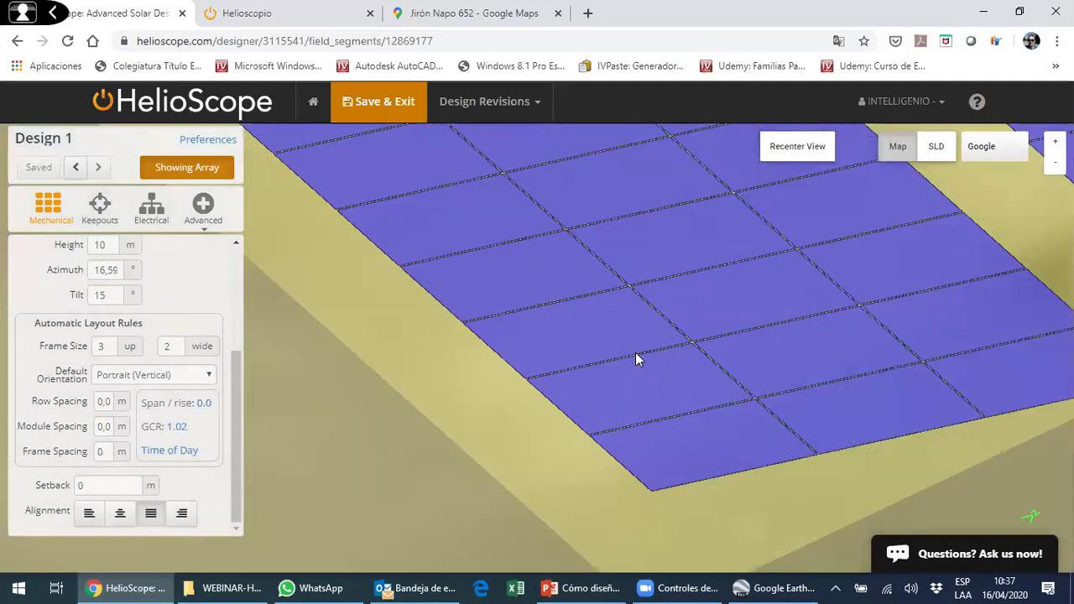
# - Set frame spacing to 1 m and return to a top-down view
pyautogui.click(102, 452)
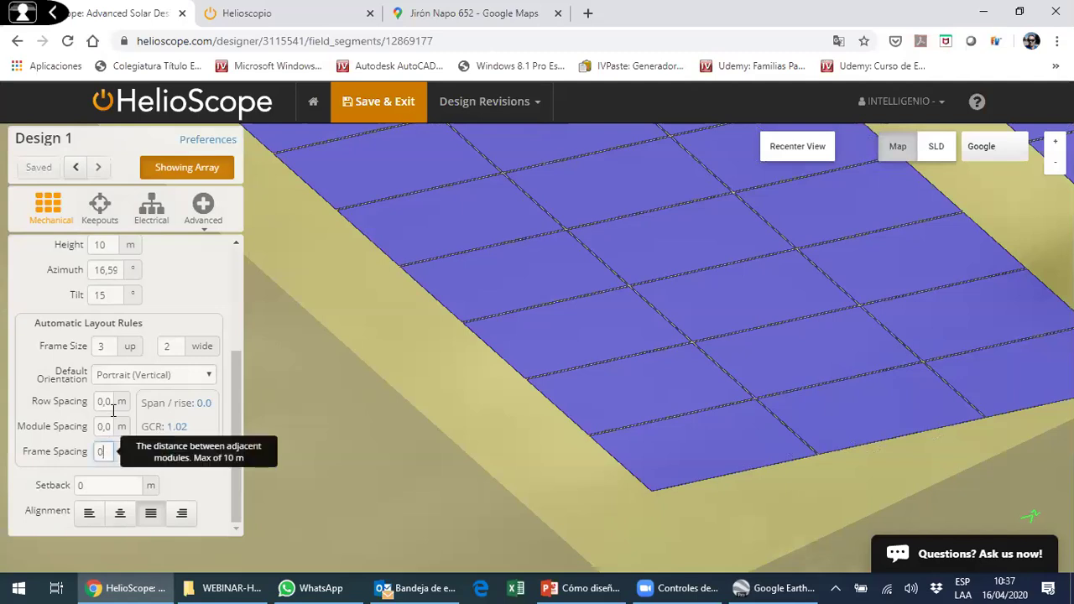
pyautogui.doubleClick(98, 452)
pyautogui.write('1')
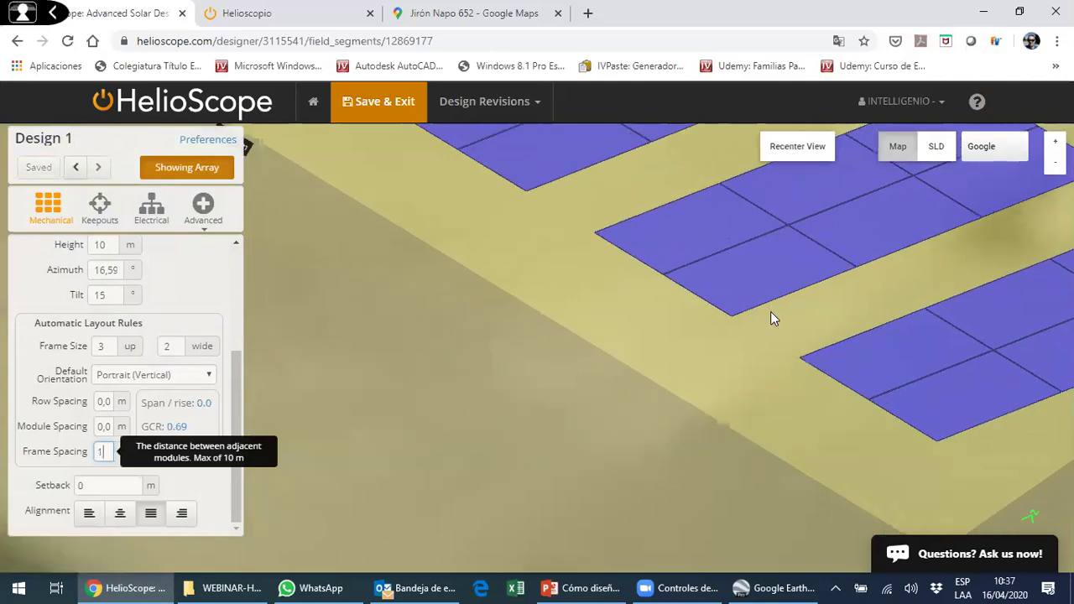
pyautogui.click(812, 157)
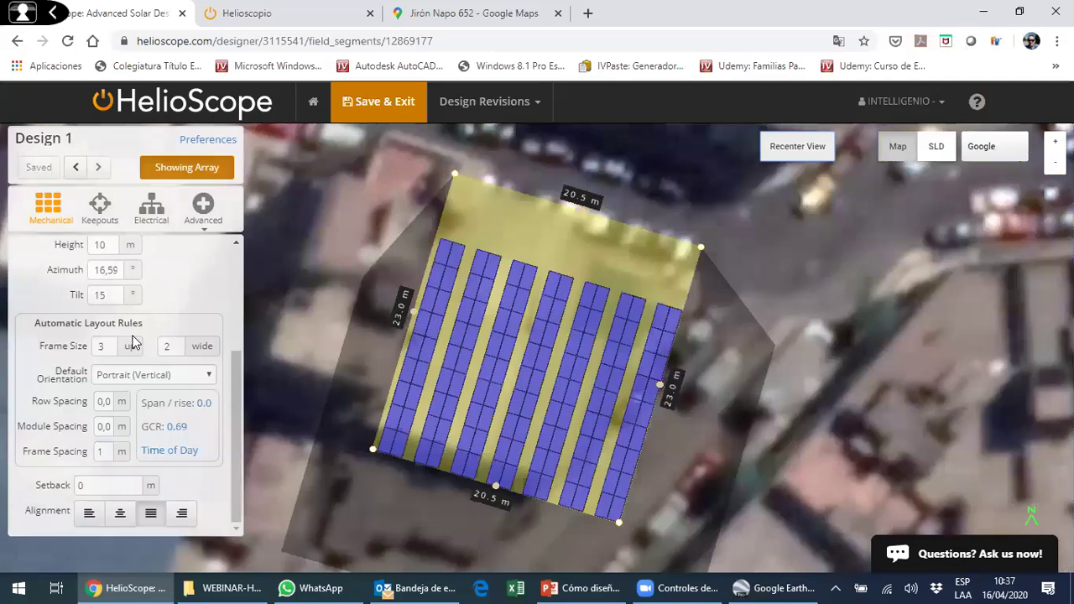
# - Switch the default module orientation to Landscape, giving four long strips at 0.82 GCR
pyautogui.moveTo(613, 326); pyautogui.dragTo(421, 319)
pyautogui.scroll(2, 521, 283)
pyautogui.moveTo(315, 319); pyautogui.dragTo(260, 325)
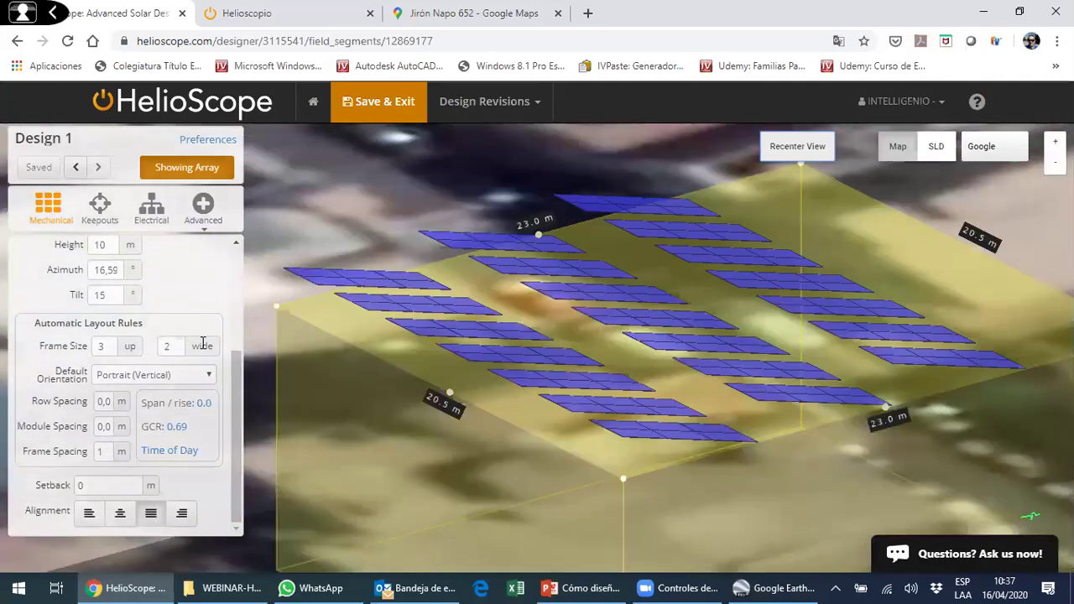
pyautogui.click(185, 379)
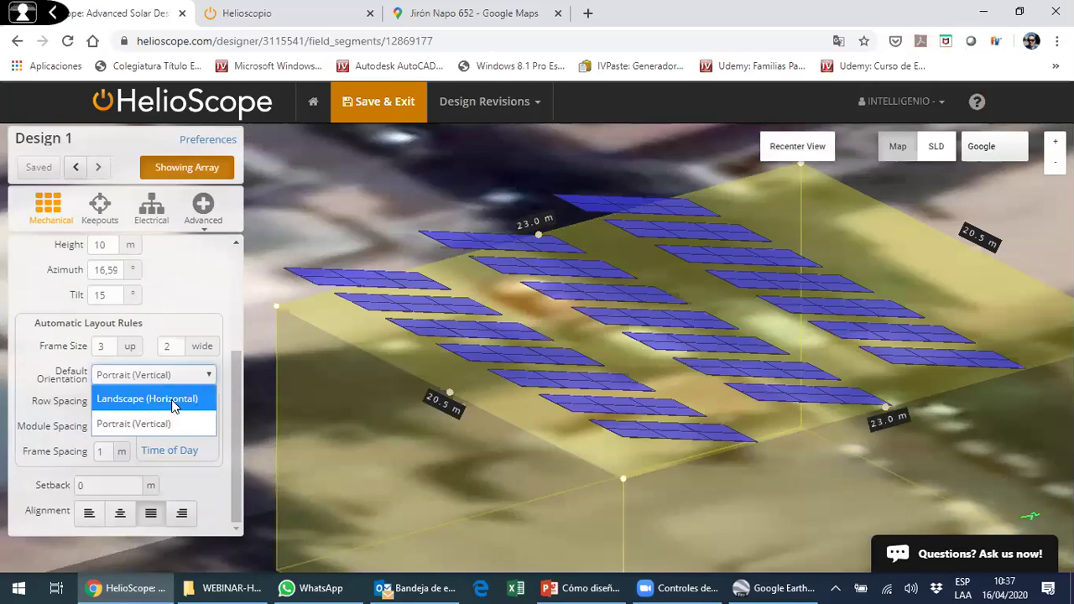
pyautogui.click(177, 404)
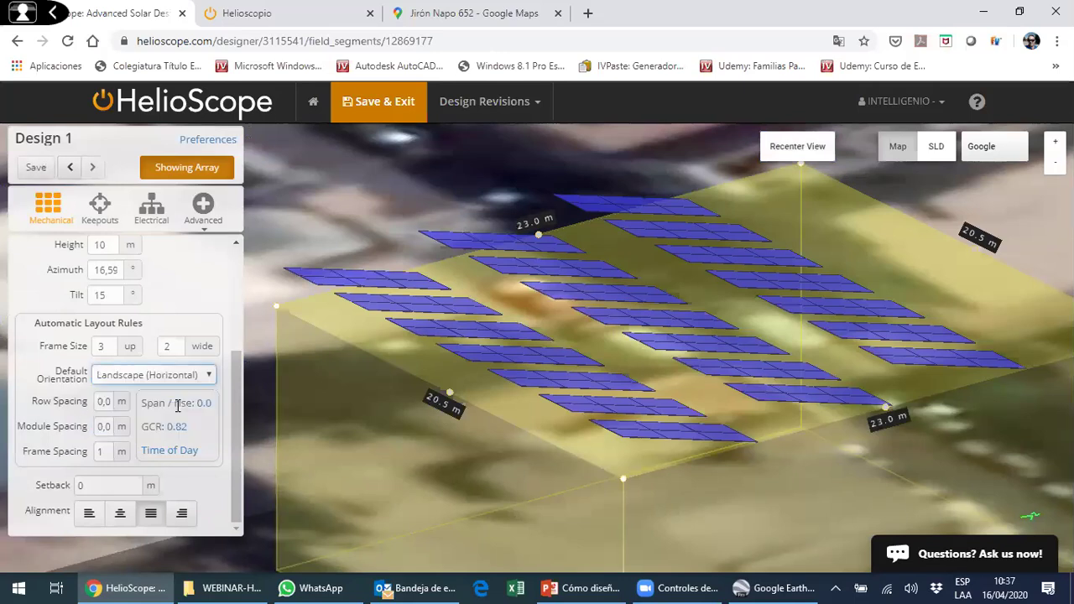
pyautogui.moveTo(508, 381); pyautogui.dragTo(209, 433)
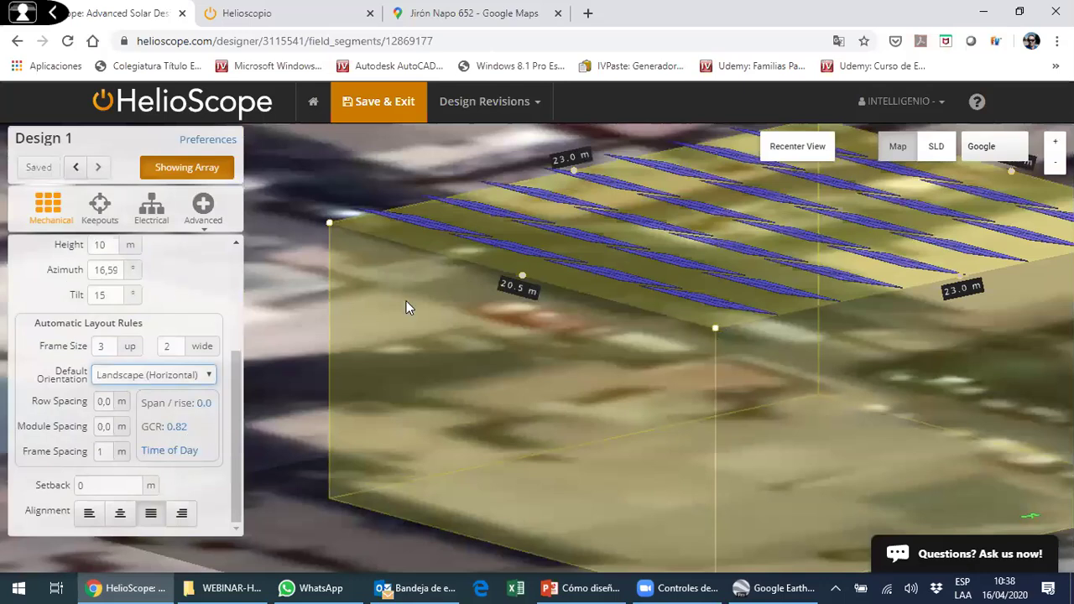
pyautogui.click(776, 147)
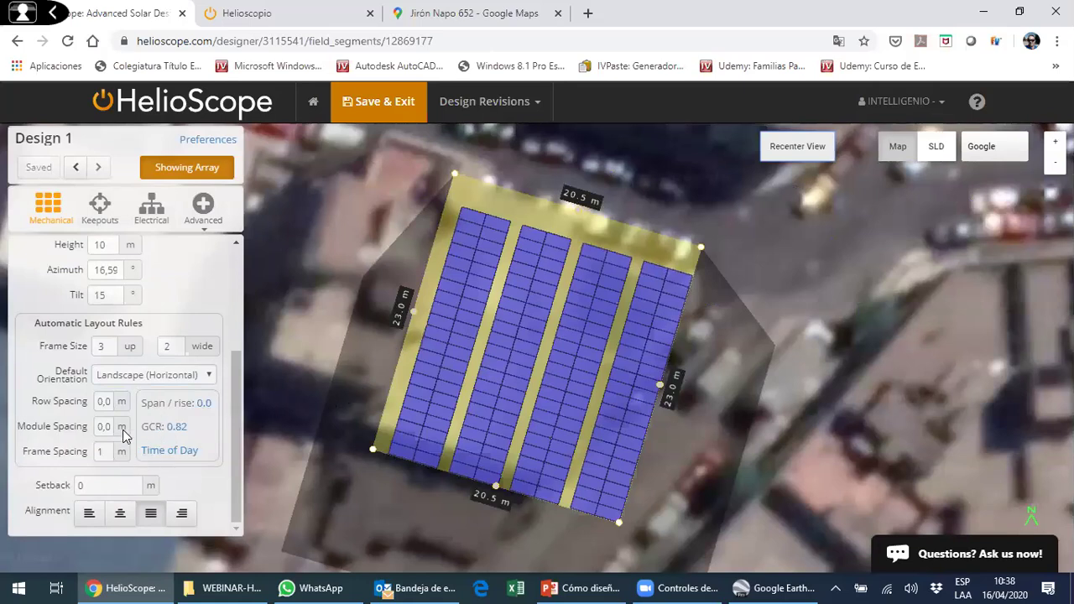
# - Leave row spacing unchanged and set a 2 m roof-edge setback
pyautogui.click(103, 402)
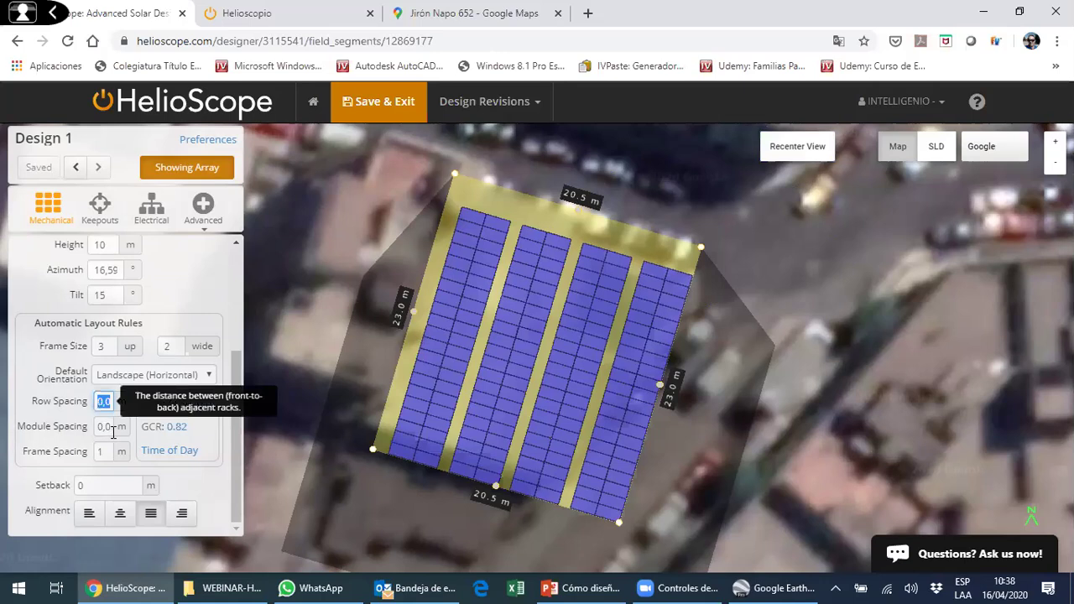
pyautogui.click(203, 424)
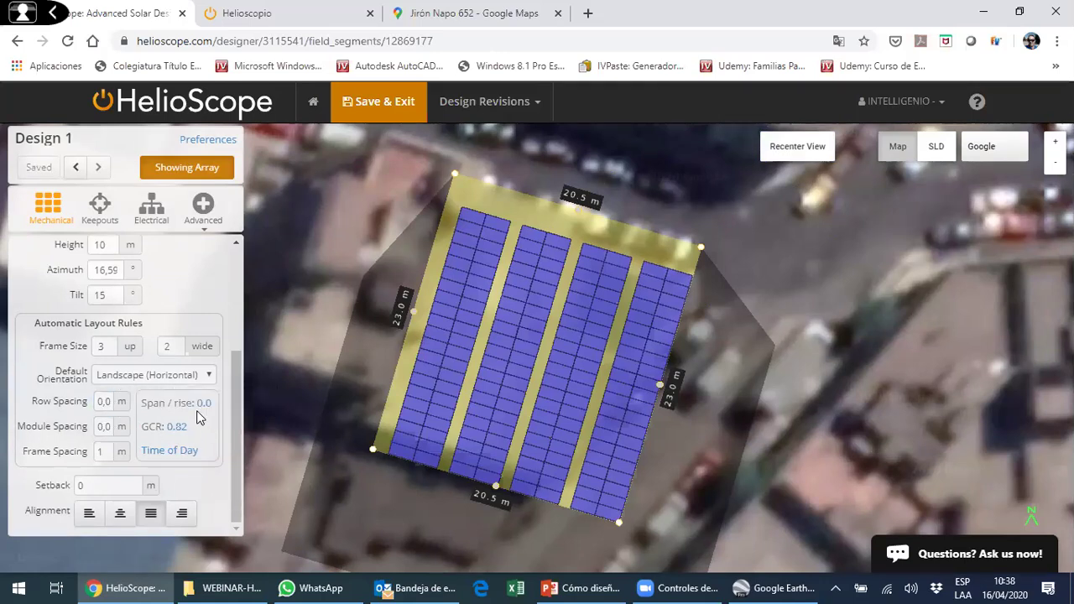
pyautogui.click(120, 486)
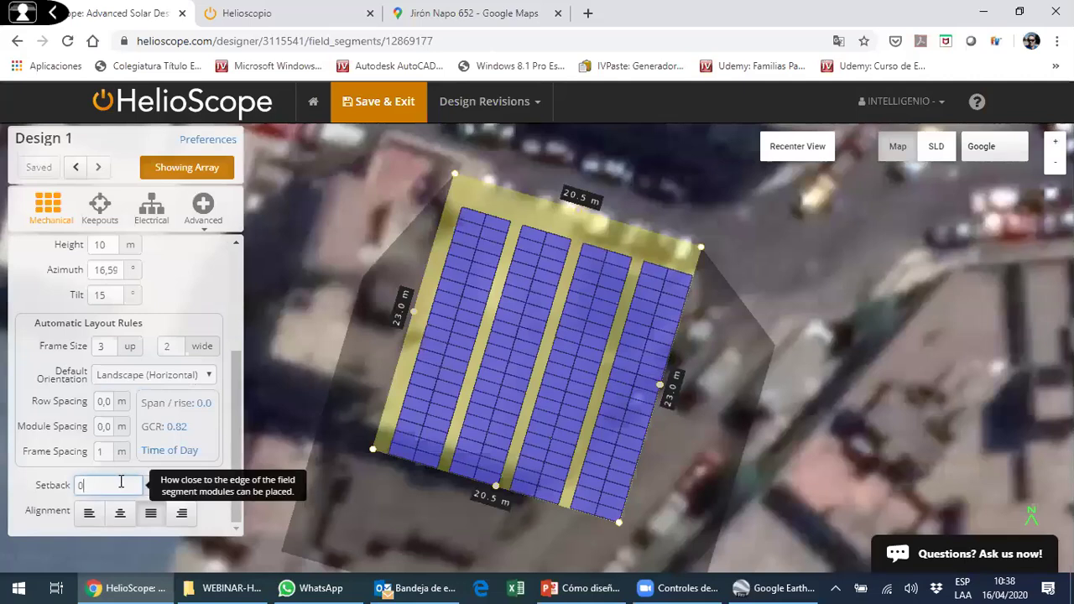
pyautogui.moveTo(77, 485); pyautogui.dragTo(105, 485)
pyautogui.write('1')
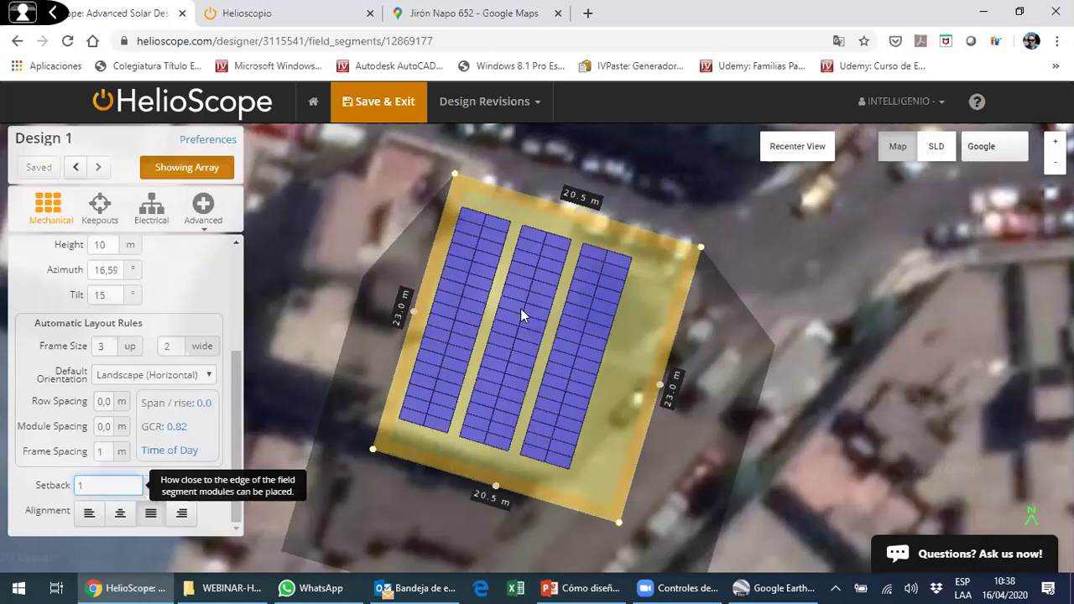
pyautogui.press('BackSpace')
pyautogui.write('2')
pyautogui.moveTo(49, 468); pyautogui.dragTo(74, 468)
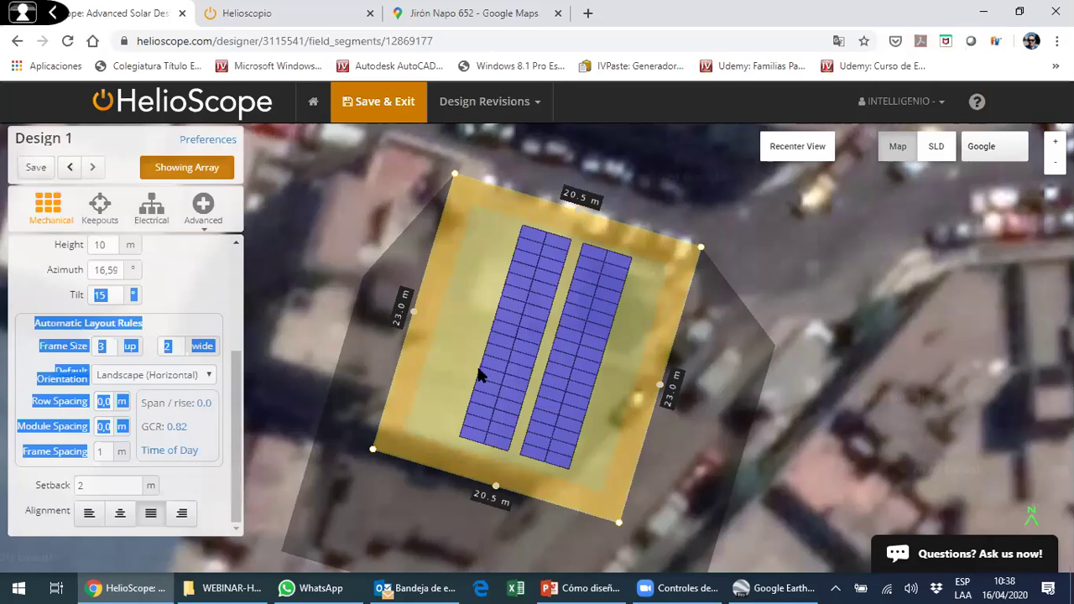
# - Try right and left alignment, ending with the modules centred on the roof
pyautogui.moveTo(483, 273); pyautogui.dragTo(211, 444)
pyautogui.click(226, 440)
pyautogui.click(120, 513)
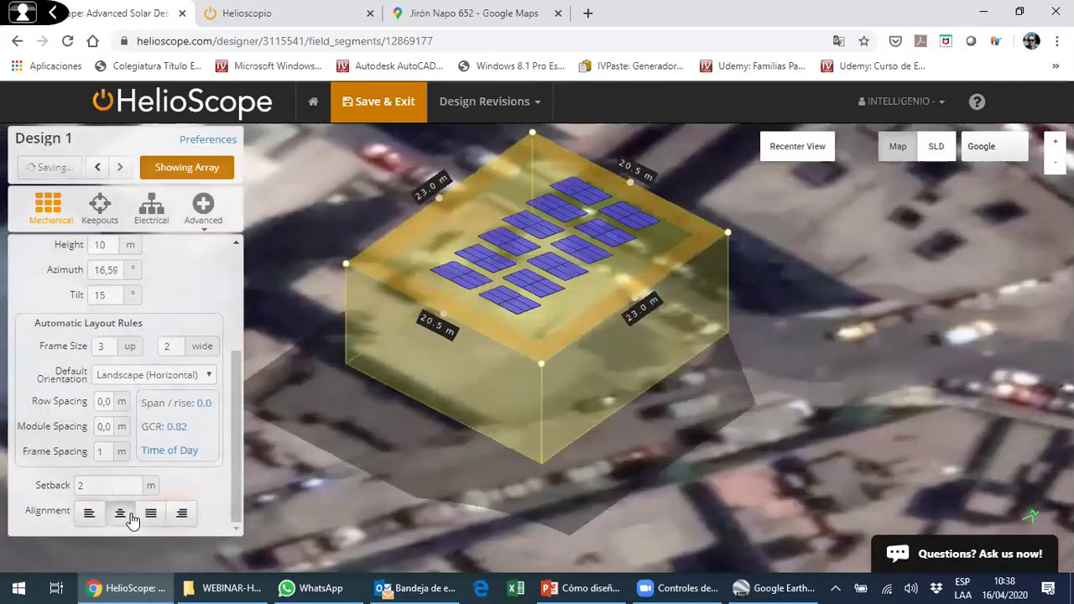
pyautogui.click(181, 514)
pyautogui.click(88, 513)
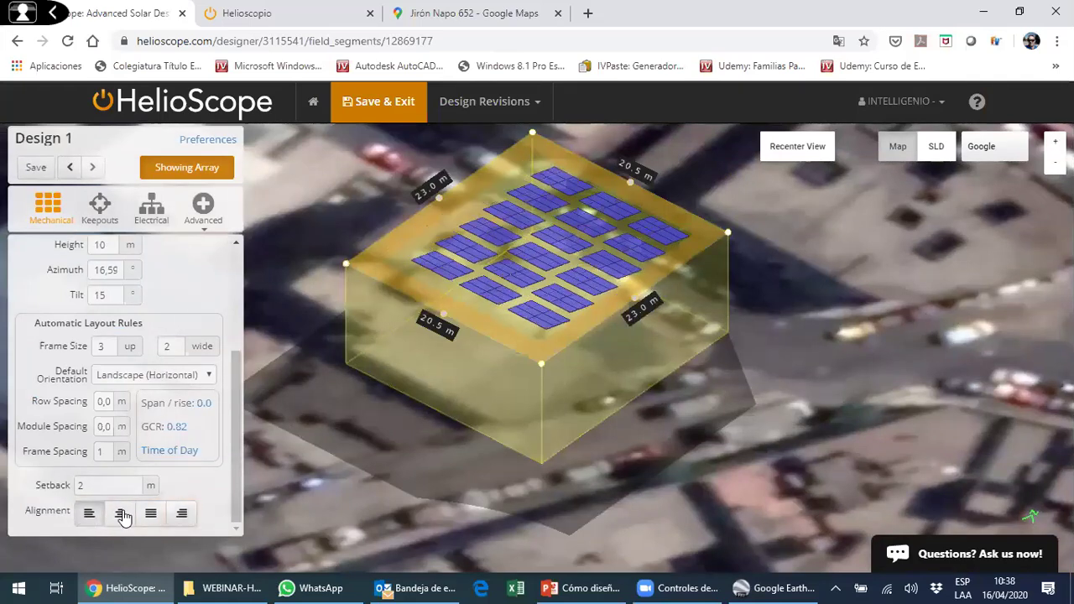
pyautogui.click(120, 513)
pyautogui.scroll(3, 211, 369)
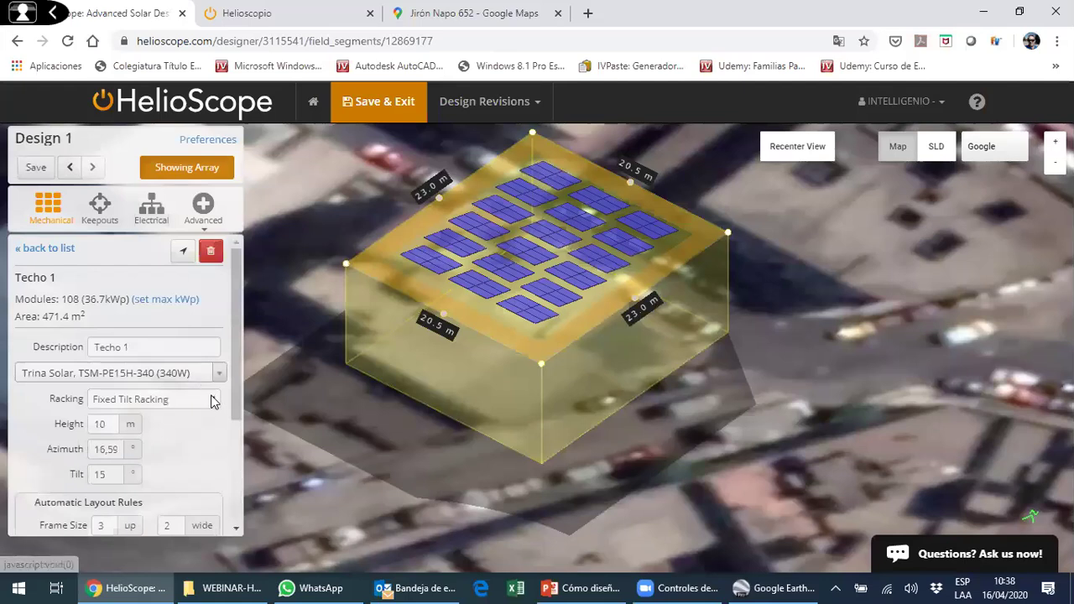
# - Try Flush Mount Racking on the Techo 1 array
pyautogui.scroll(5, 536, 315)
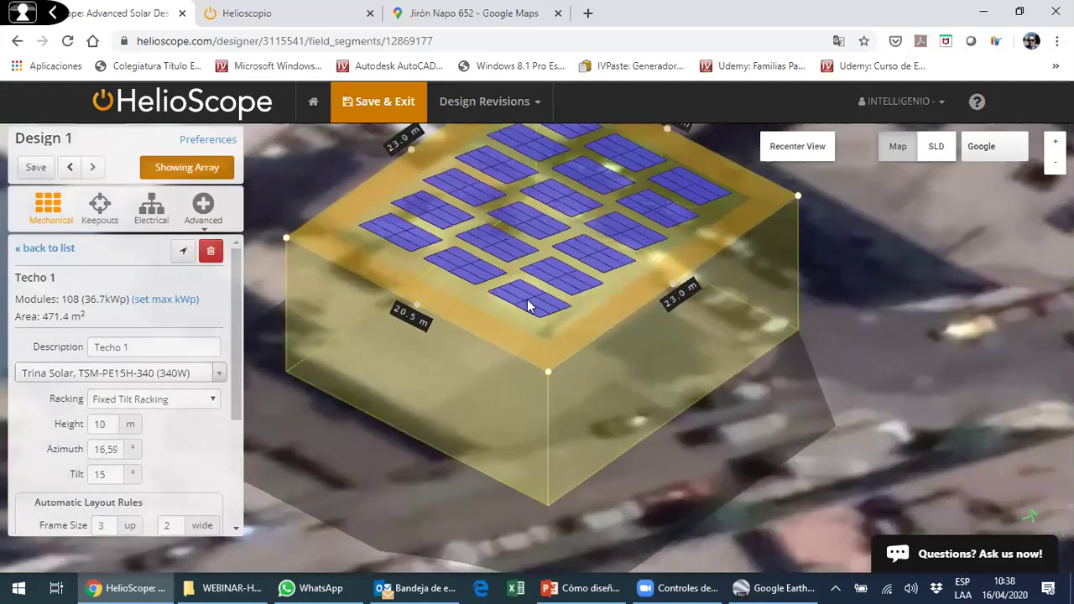
pyautogui.moveTo(513, 332); pyautogui.dragTo(213, 409)
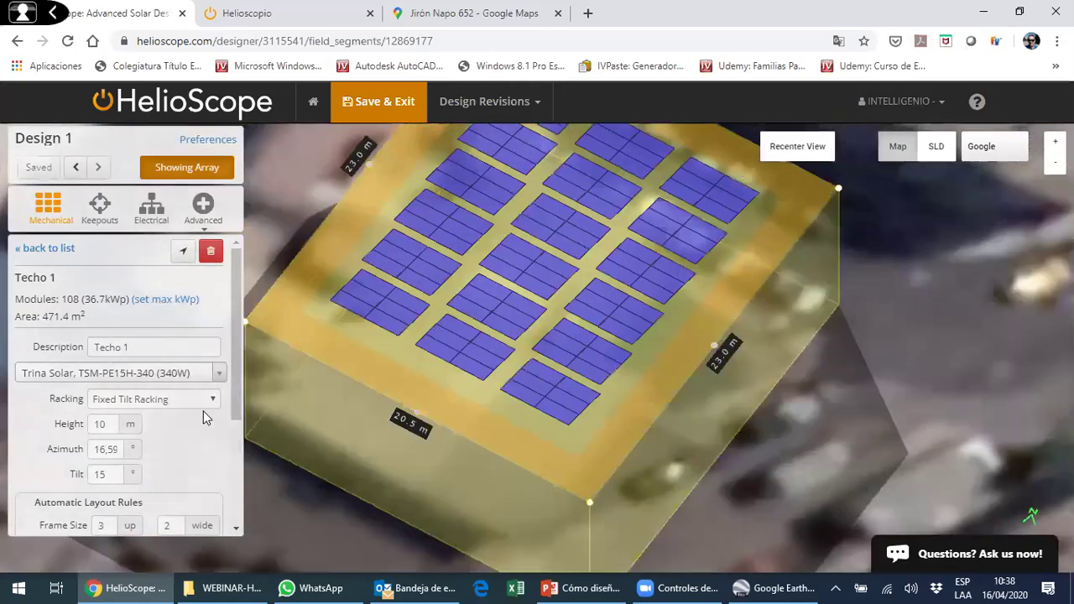
pyautogui.click(203, 405)
pyautogui.click(189, 448)
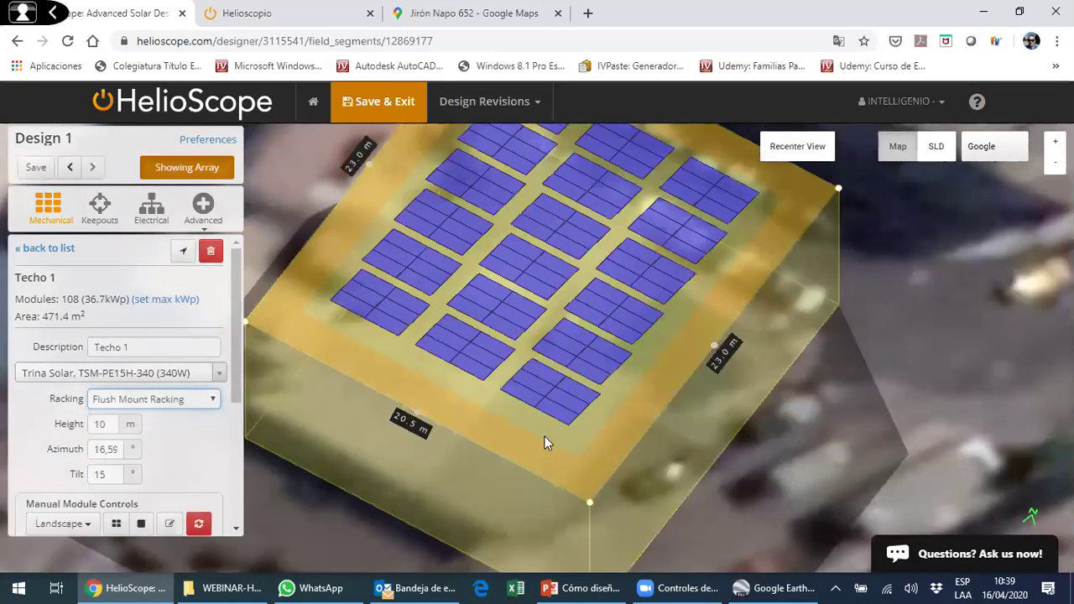
pyautogui.moveTo(407, 393); pyautogui.dragTo(451, 411)
pyautogui.moveTo(519, 382); pyautogui.dragTo(445, 361)
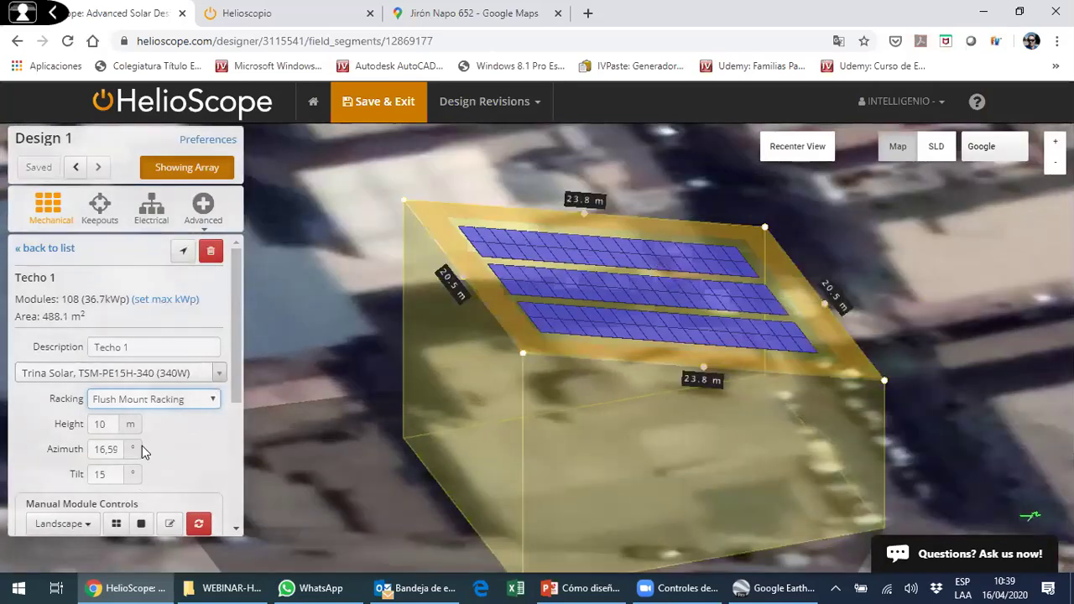
# - Switch to East-West Racking, leaving 96 modules (32.6 kWp)
pyautogui.click(211, 400)
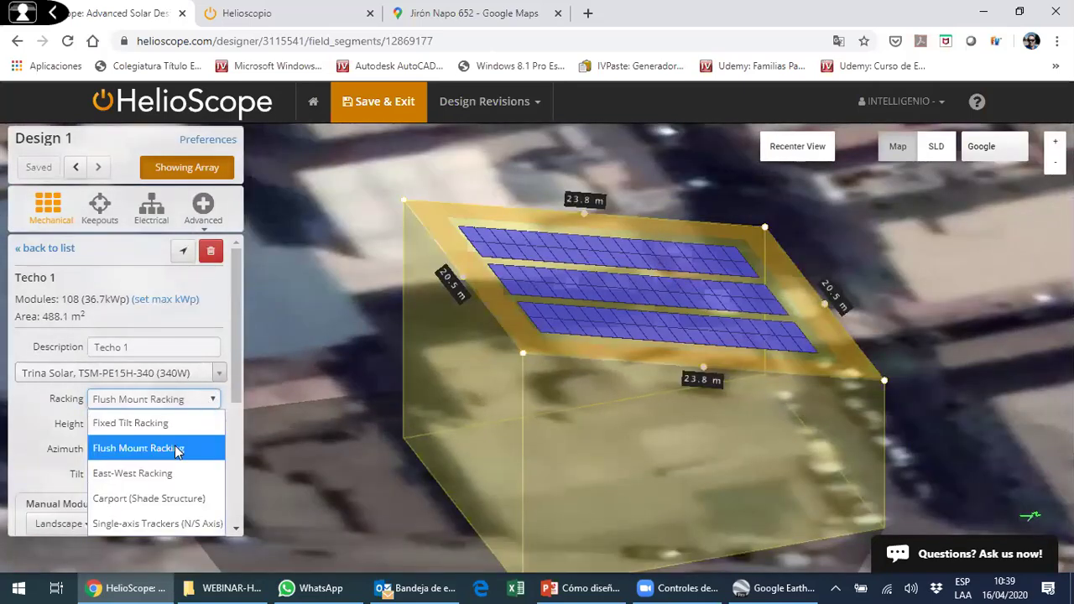
pyautogui.click(186, 473)
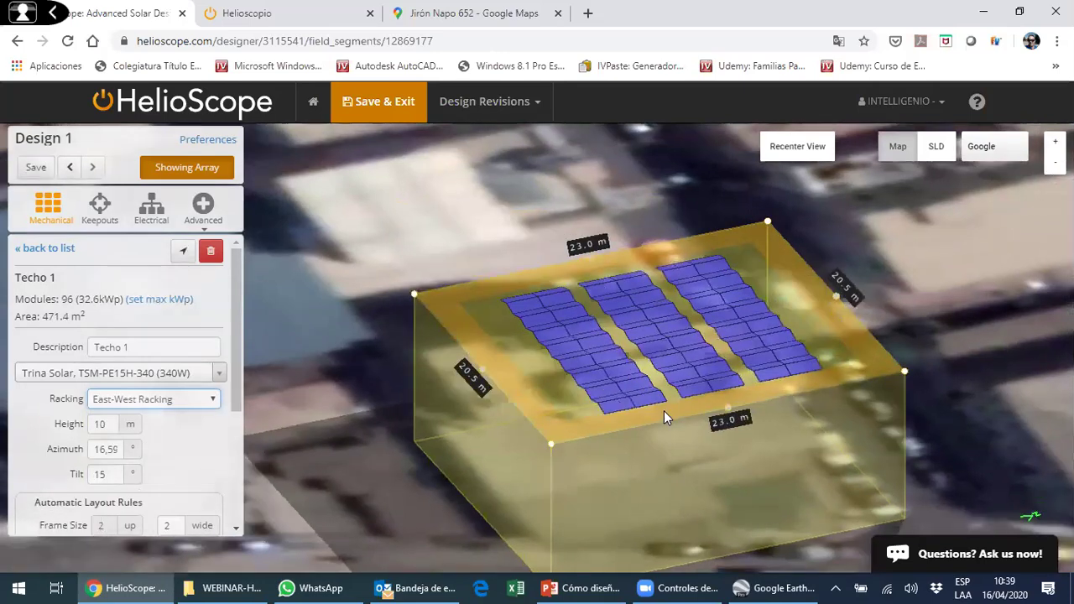
pyautogui.moveTo(717, 344); pyautogui.dragTo(810, 155)
pyautogui.click(809, 153)
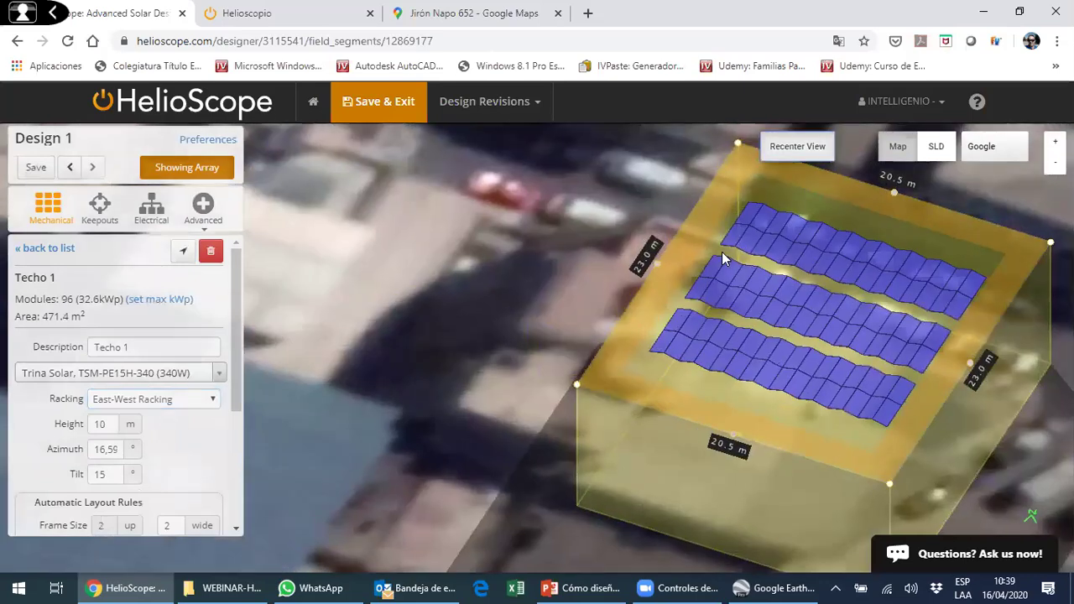
pyautogui.moveTo(693, 282); pyautogui.dragTo(651, 262)
pyautogui.scroll(5, 646, 274)
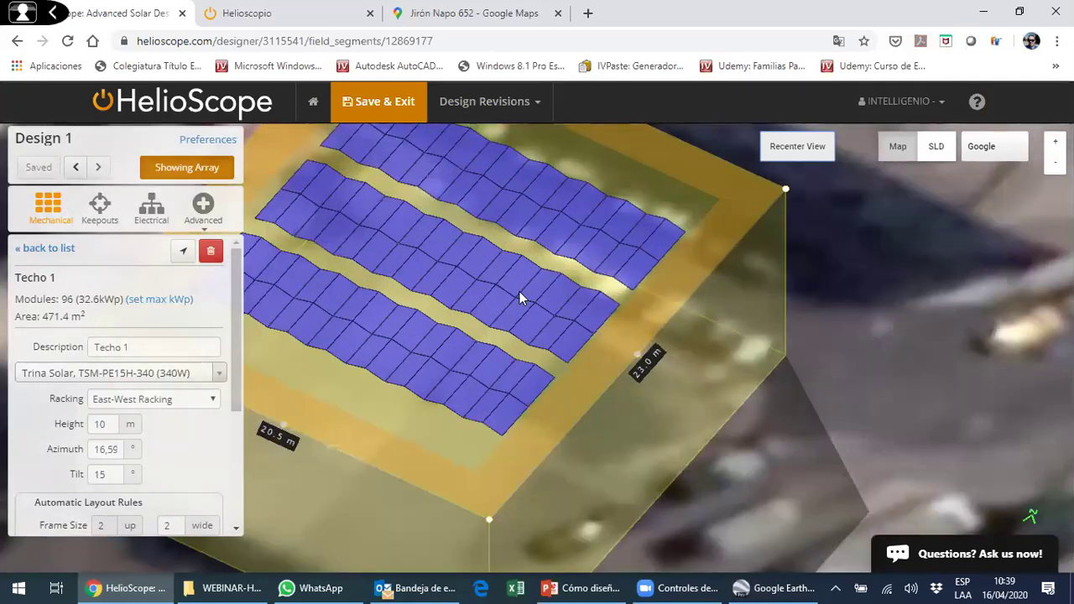
# - Try Carport racking and single-axis N/S trackers on the array
pyautogui.click(214, 402)
pyautogui.click(210, 498)
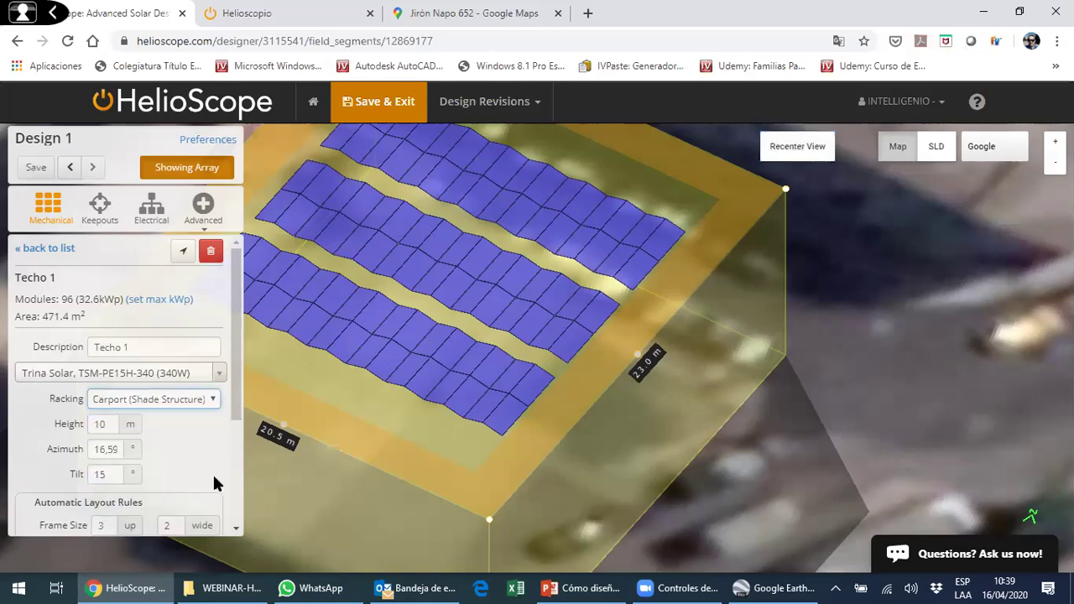
pyautogui.moveTo(450, 379); pyautogui.dragTo(577, 357)
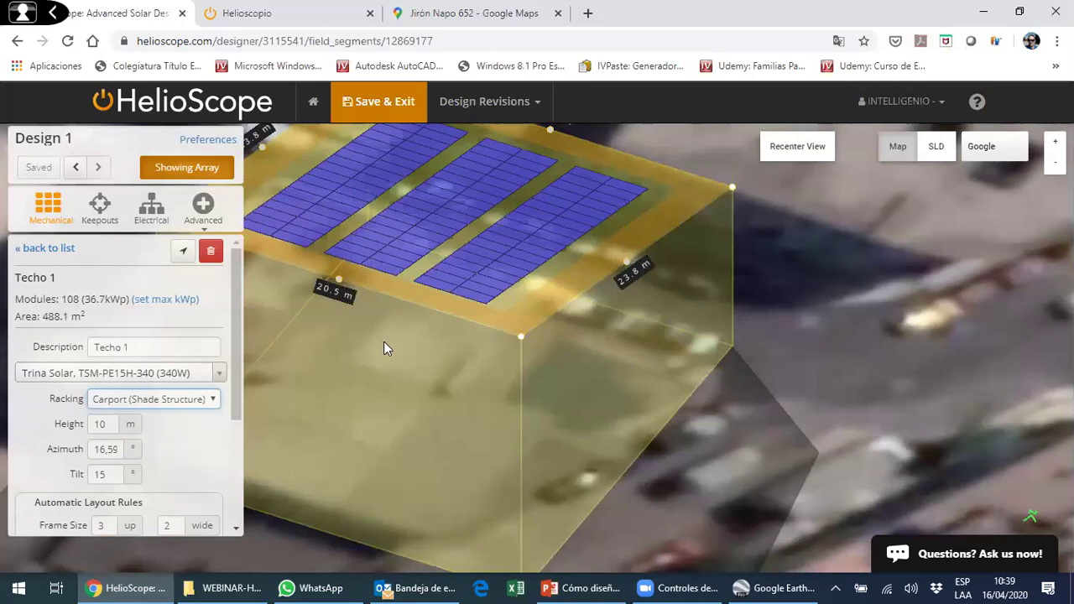
pyautogui.click(187, 399)
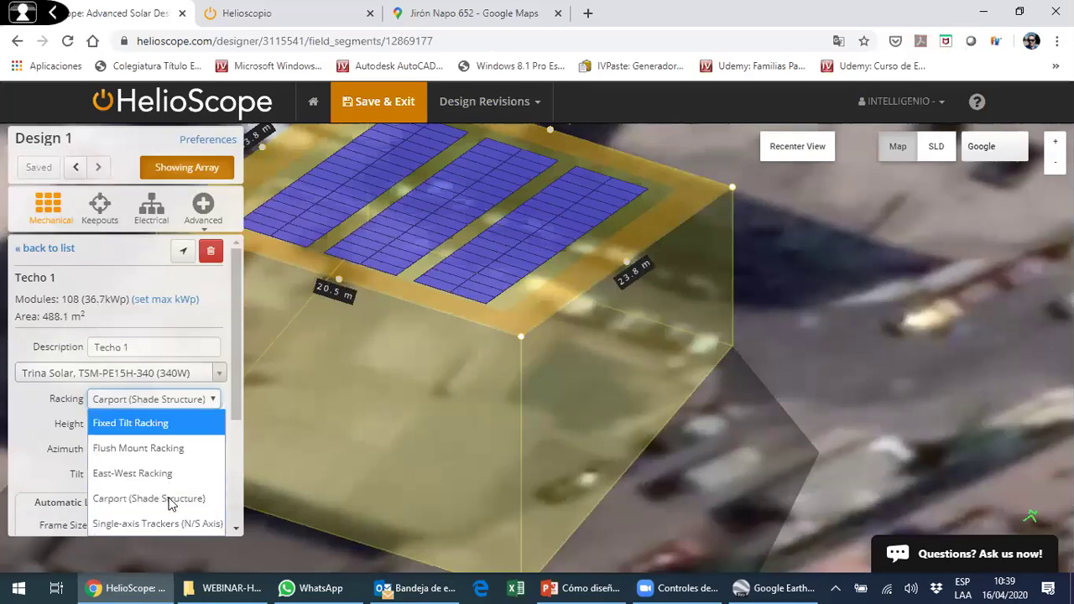
pyautogui.click(180, 523)
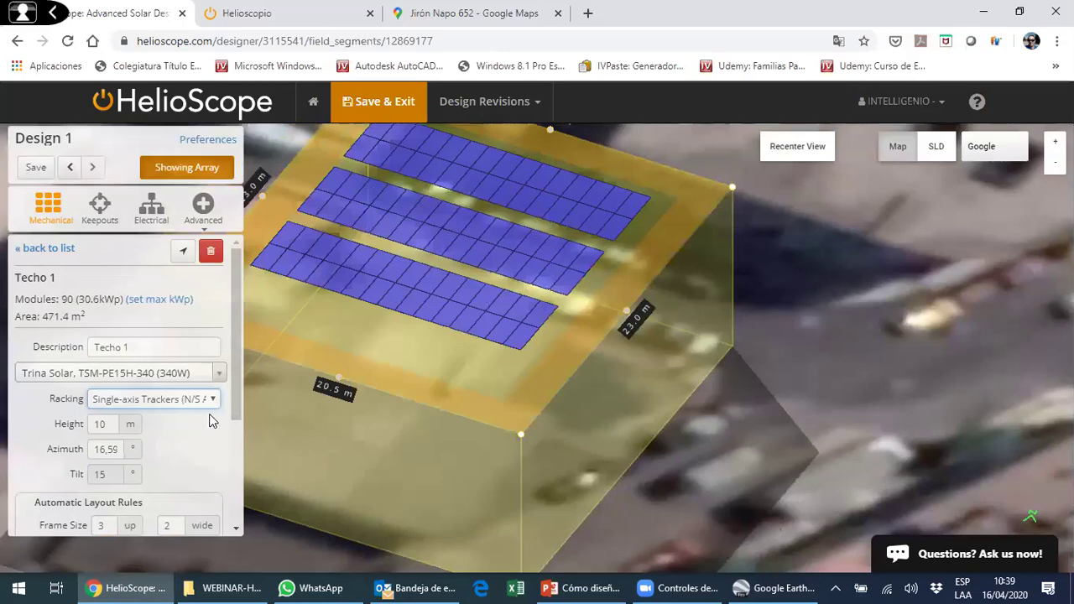
pyautogui.moveTo(236, 401); pyautogui.dragTo(251, 526)
pyautogui.moveTo(261, 453); pyautogui.dragTo(261, 435)
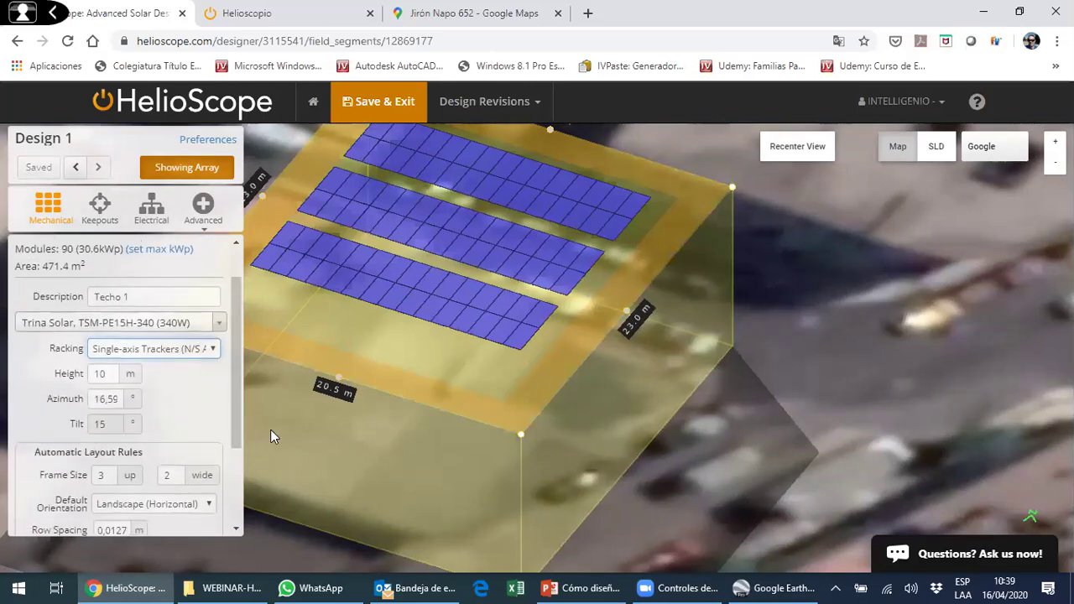
# - Return to Fixed Tilt Racking with 108 modules and recenter to a top-down view
pyautogui.click(214, 350)
pyautogui.click(205, 375)
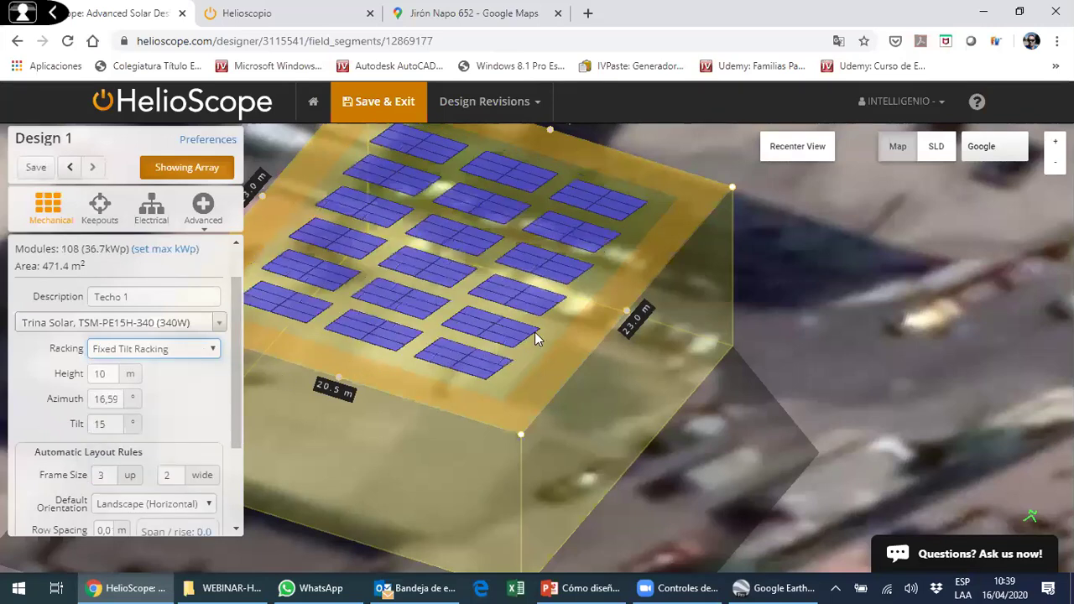
pyautogui.moveTo(604, 356); pyautogui.dragTo(249, 230)
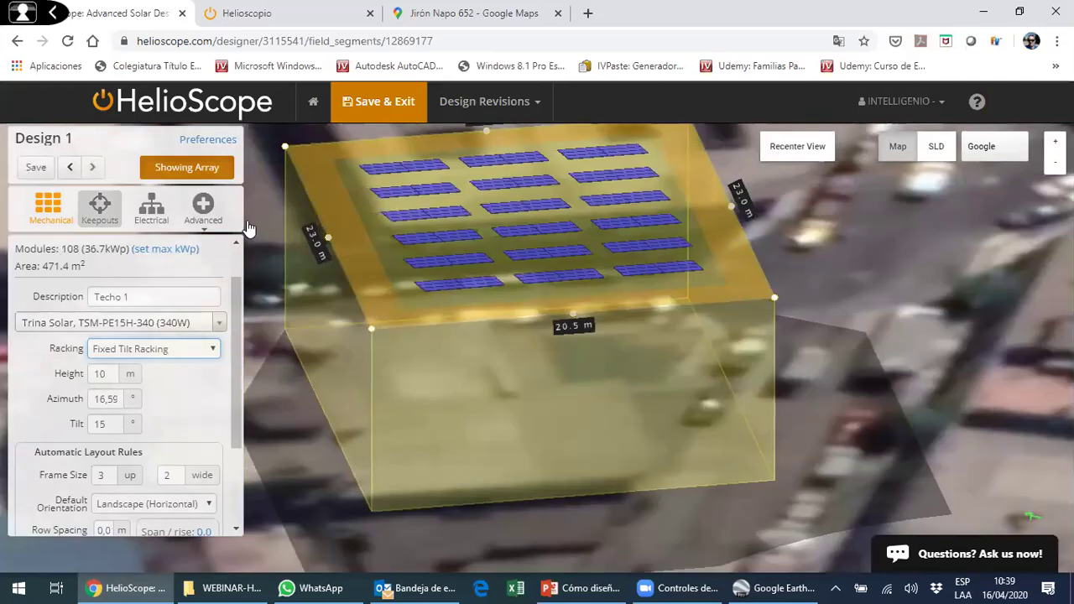
pyautogui.click(797, 149)
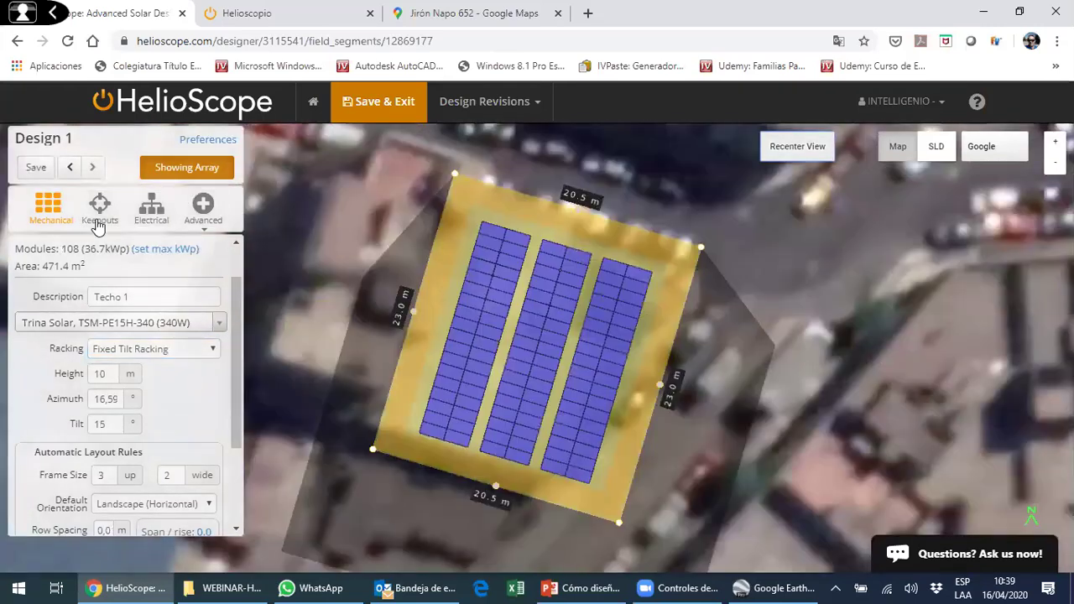
# - Change the 2018-06-21 shade keepout window end from 2:00 to 3:00 and save
pyautogui.click(100, 206)
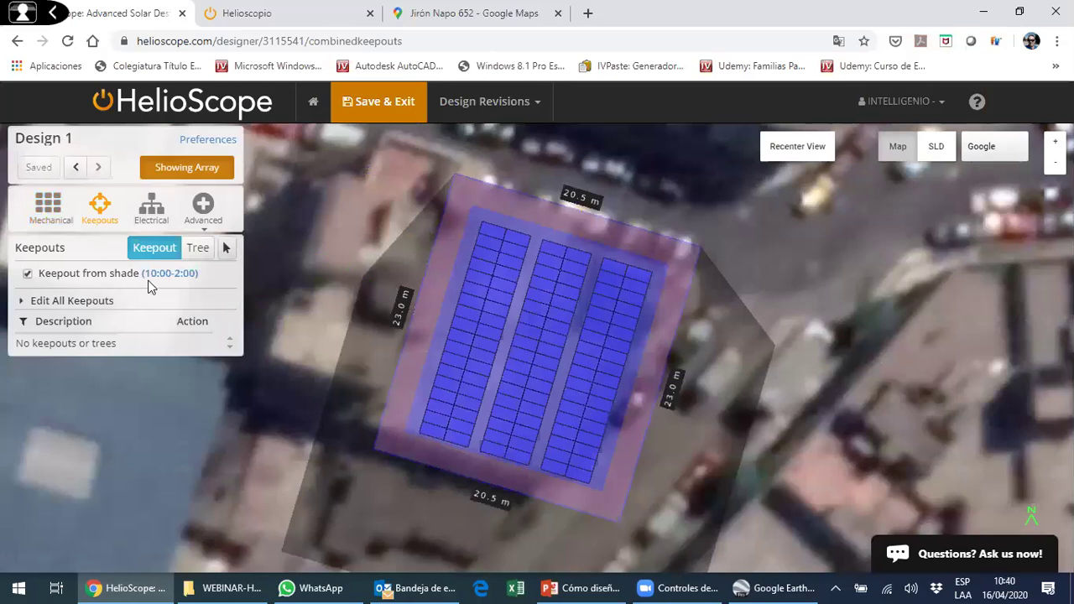
pyautogui.click(160, 279)
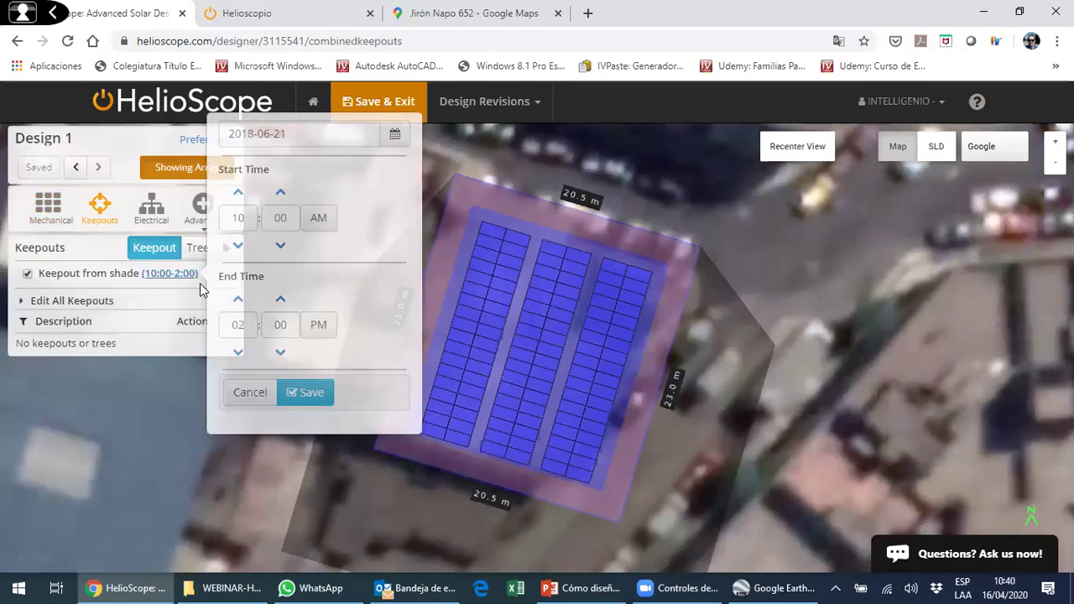
pyautogui.click(239, 301)
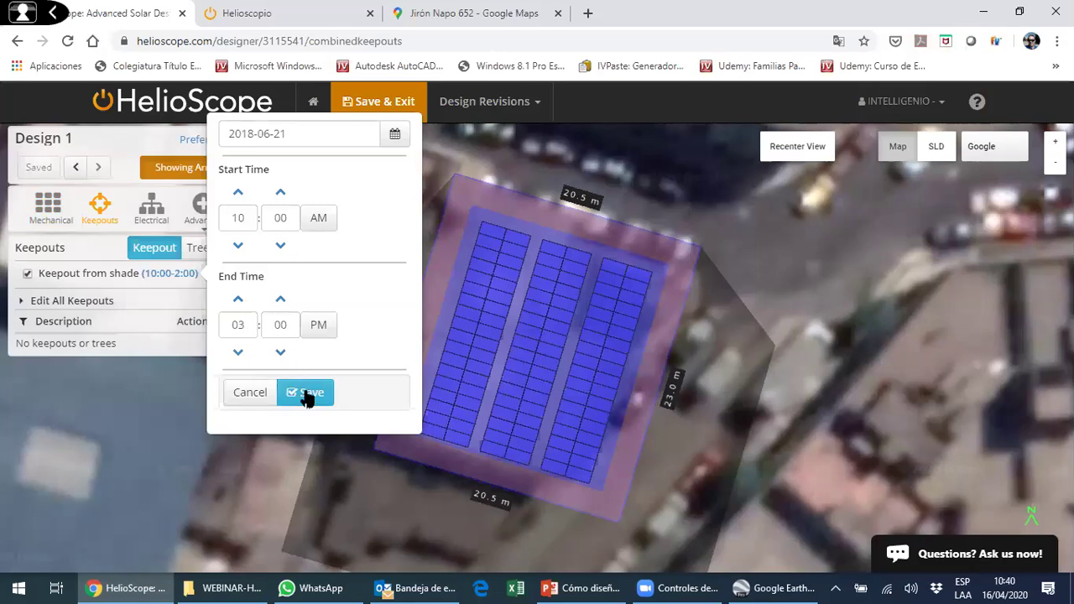
pyautogui.click(305, 392)
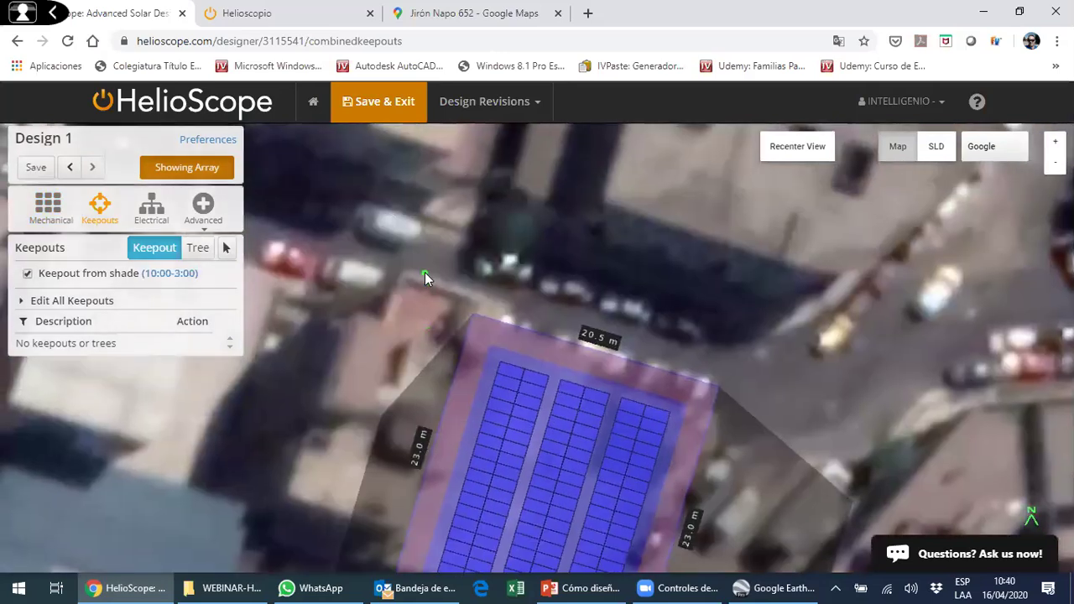
pyautogui.click(425, 272)
# - Place a trial spherical tree, then delete the oversized tree
pyautogui.click(196, 251)
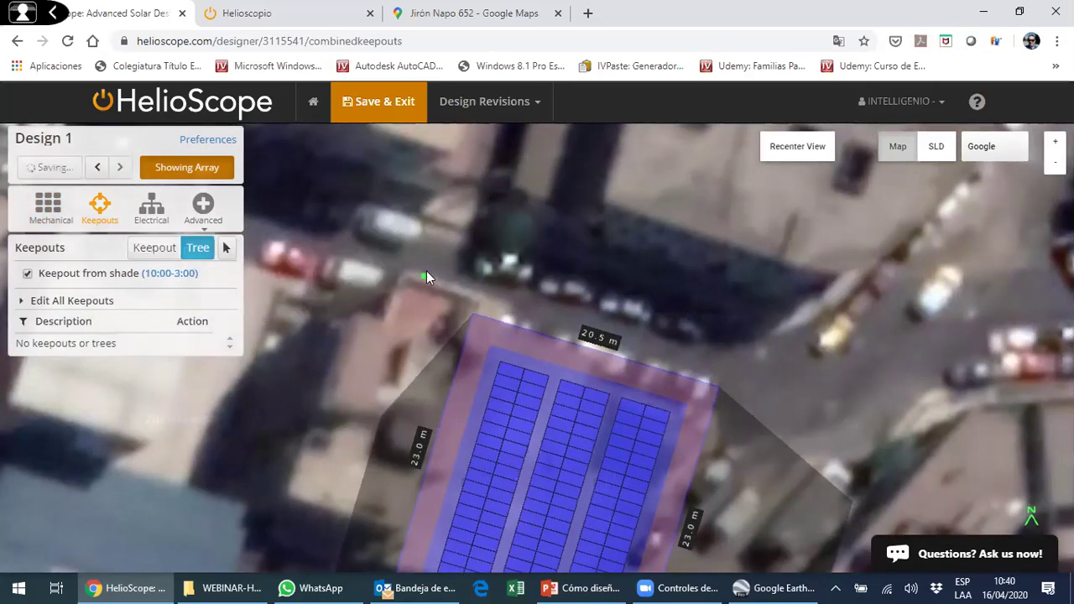
pyautogui.click(427, 277)
pyautogui.click(391, 162)
pyautogui.moveTo(609, 320); pyautogui.dragTo(575, 237)
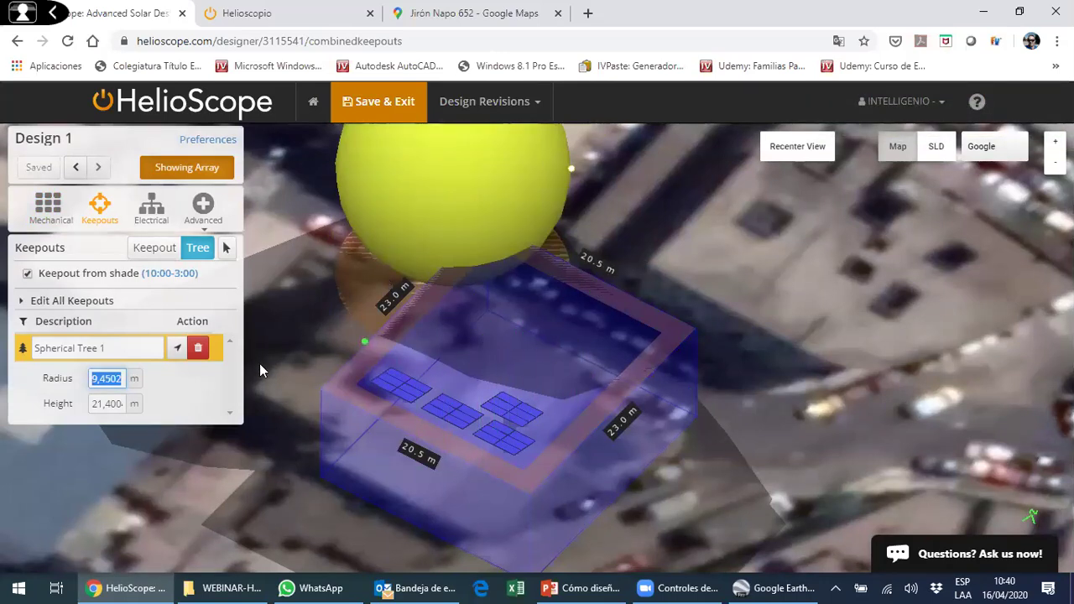
pyautogui.click(201, 351)
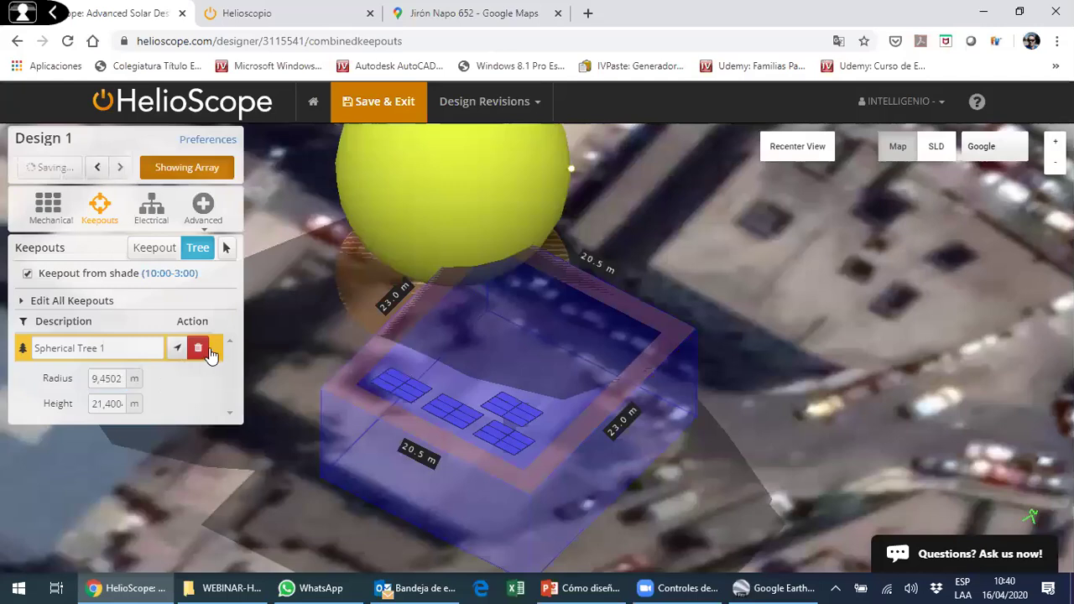
pyautogui.scroll(-2, 460, 323)
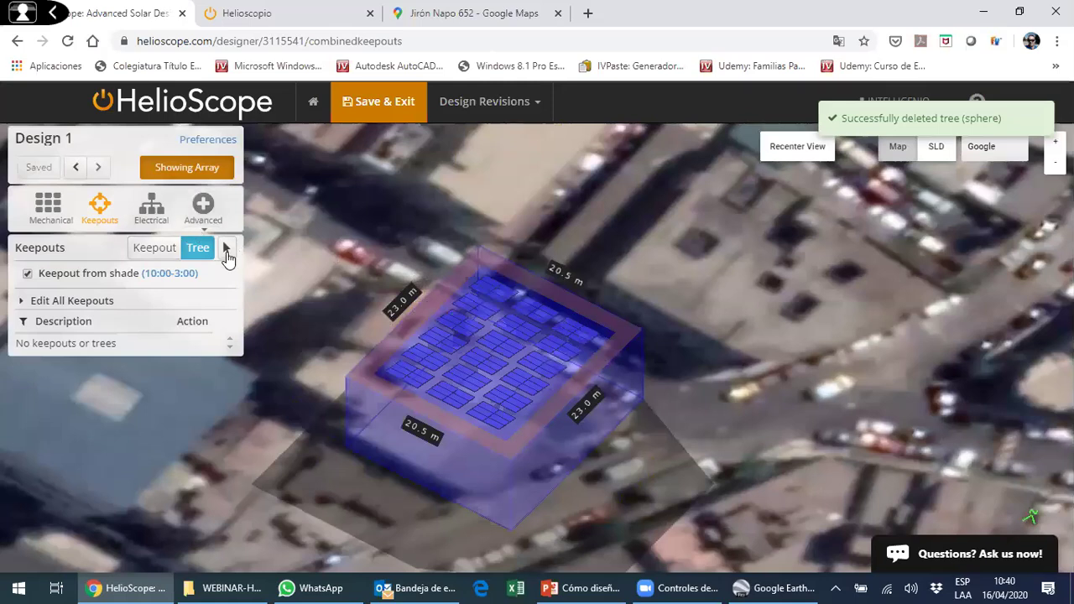
pyautogui.click(227, 248)
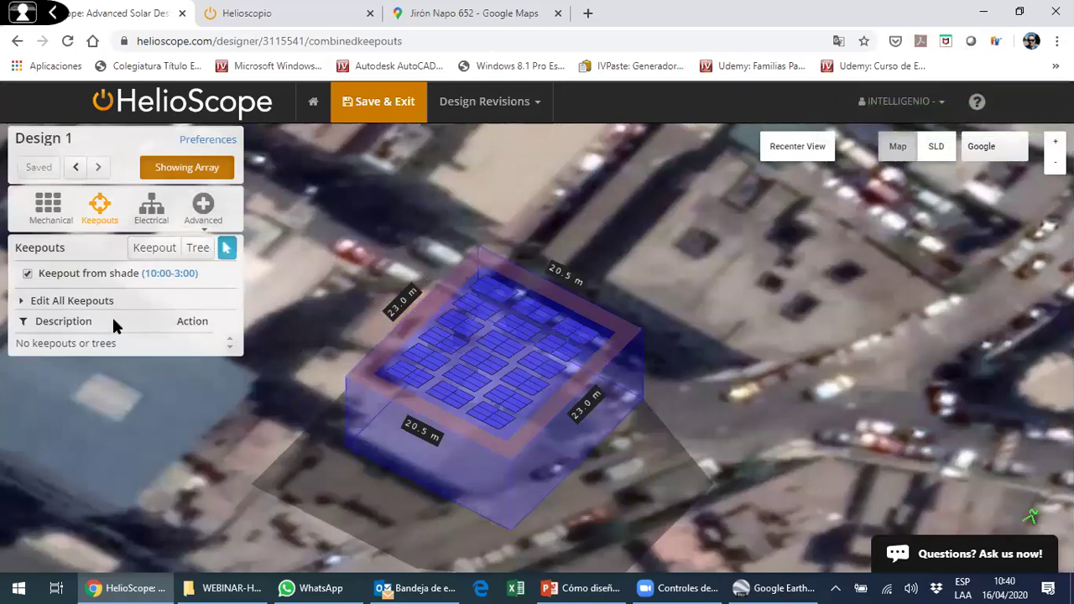
pyautogui.click(797, 146)
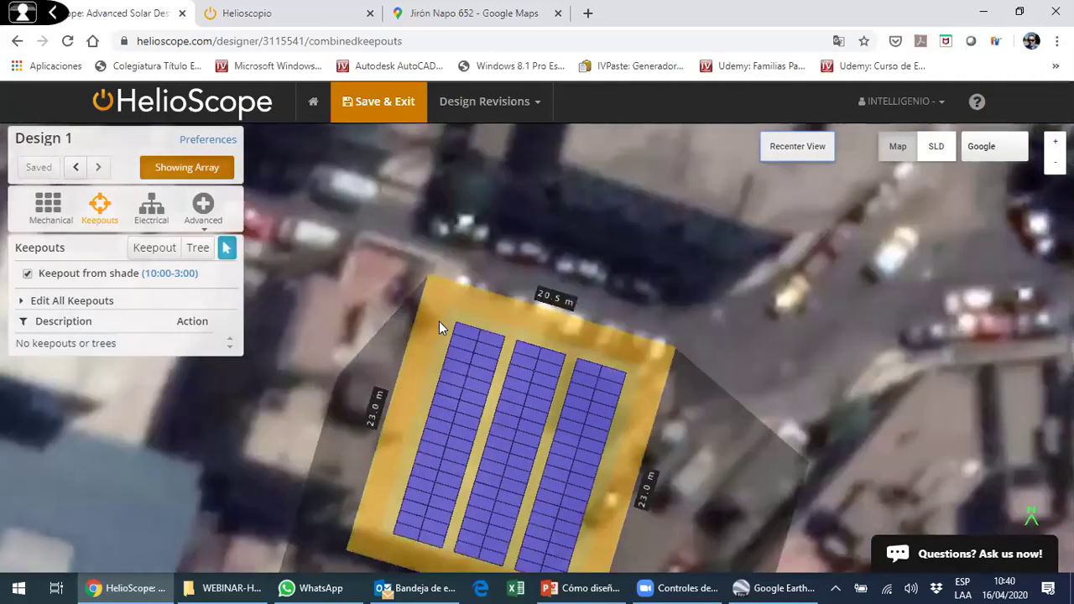
# - Add a smaller spherical tree (about 3.26 m radius) beyond the roof's upper-left edge
pyautogui.click(198, 249)
pyautogui.click(421, 237)
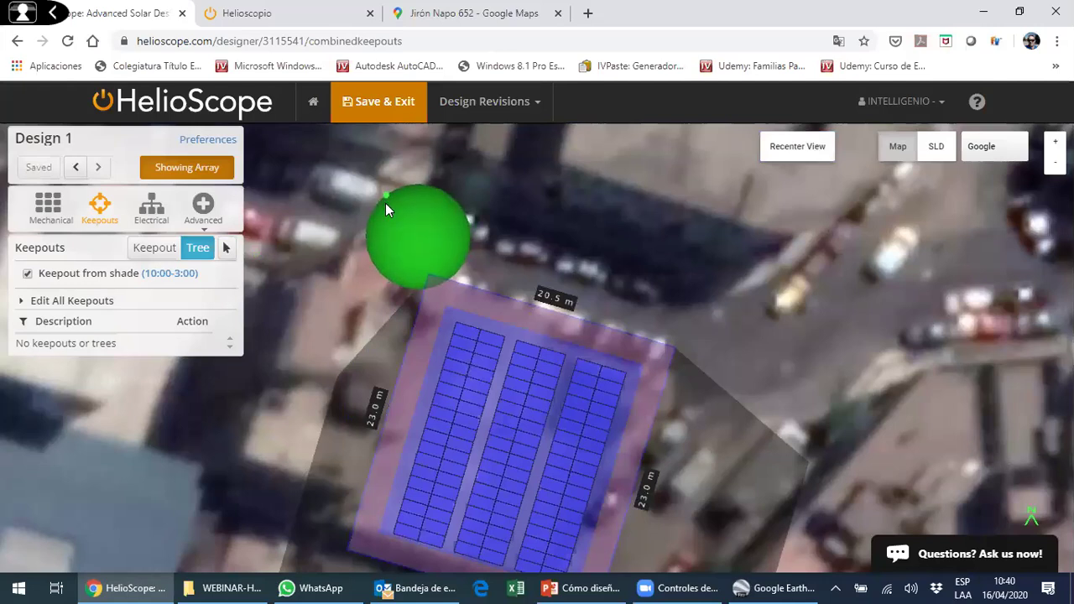
pyautogui.click(387, 211)
pyautogui.click(151, 250)
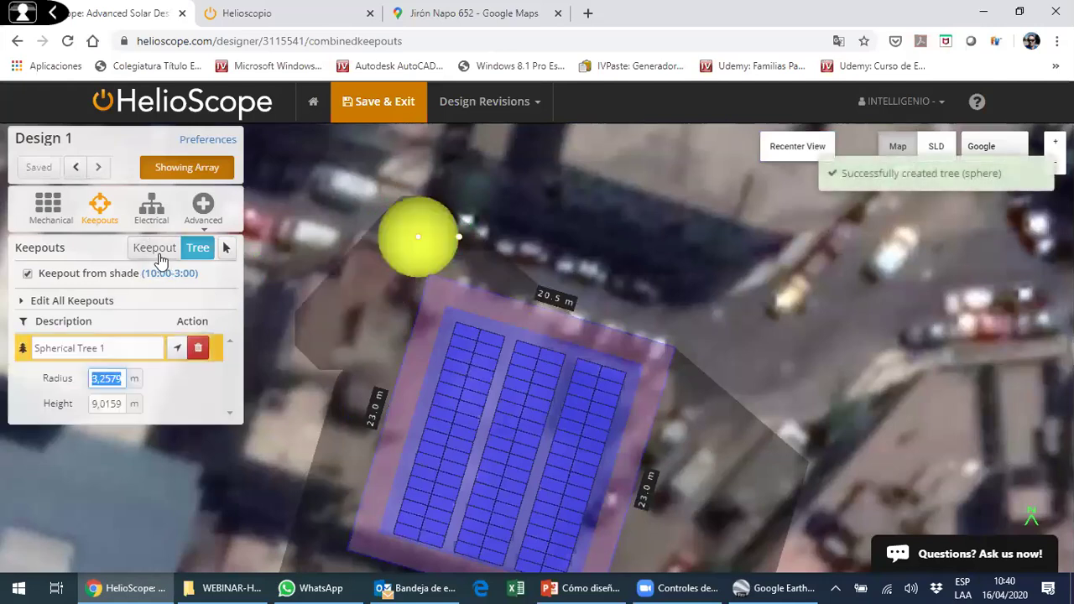
pyautogui.click(549, 251)
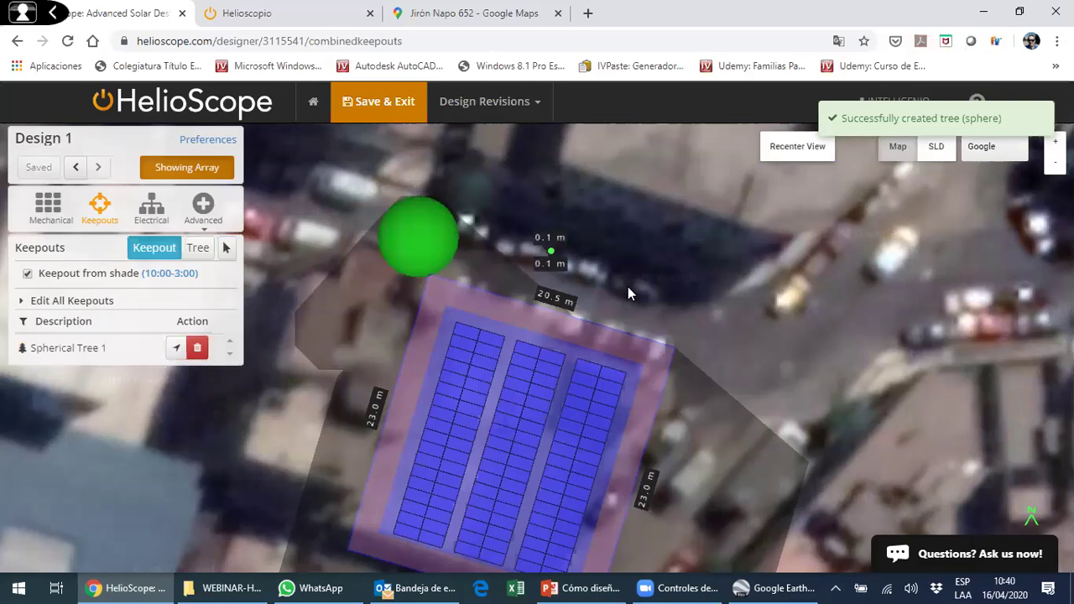
# - Outline a 3 m by 2 m rectangular keepout near the array's top
pyautogui.click(601, 276)
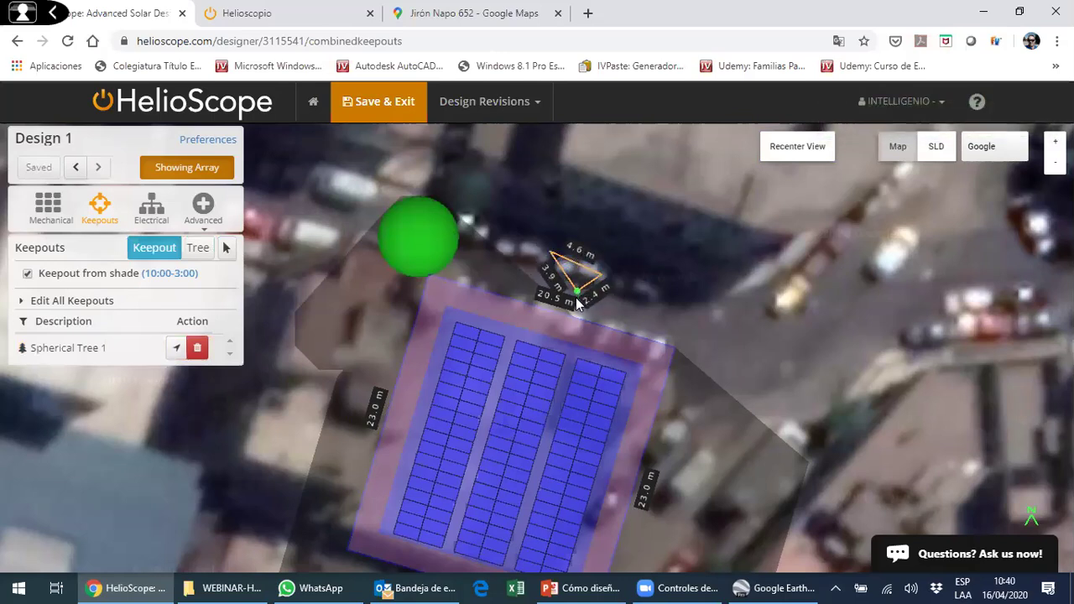
pyautogui.click(484, 373)
pyautogui.click(521, 385)
pyautogui.click(527, 361)
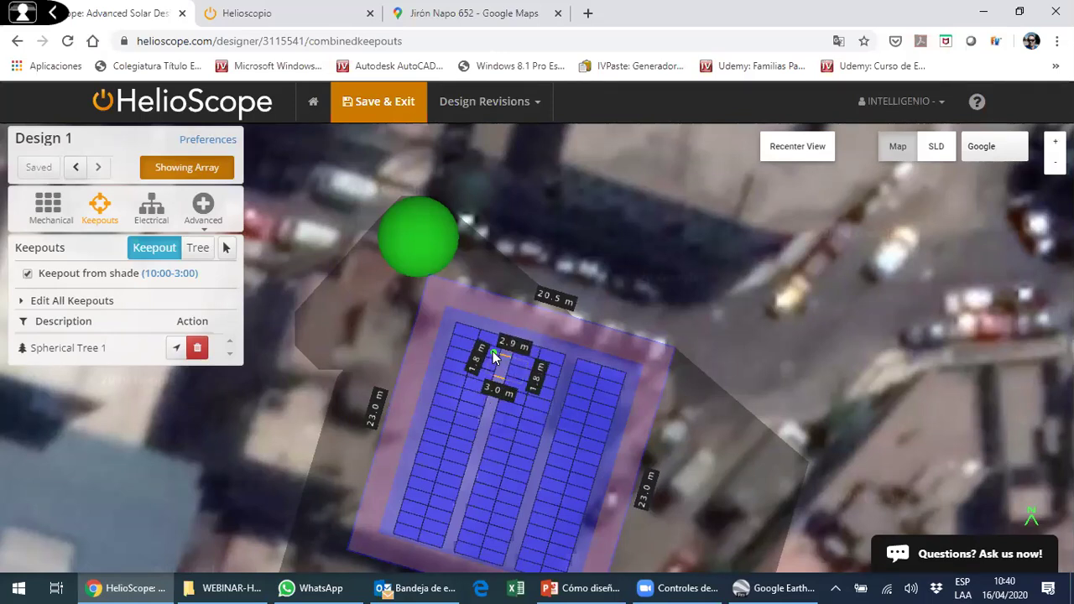
pyautogui.click(487, 351)
pyautogui.click(484, 373)
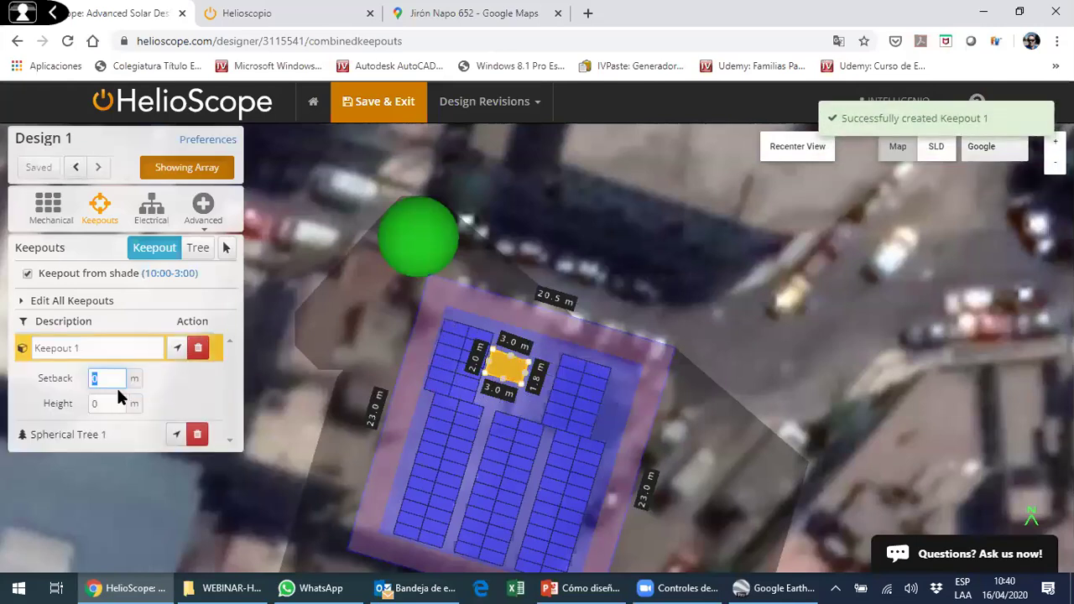
# - Give the keepout 1 m height and 1 m setback, then inspect it in 3D
pyautogui.click(89, 400)
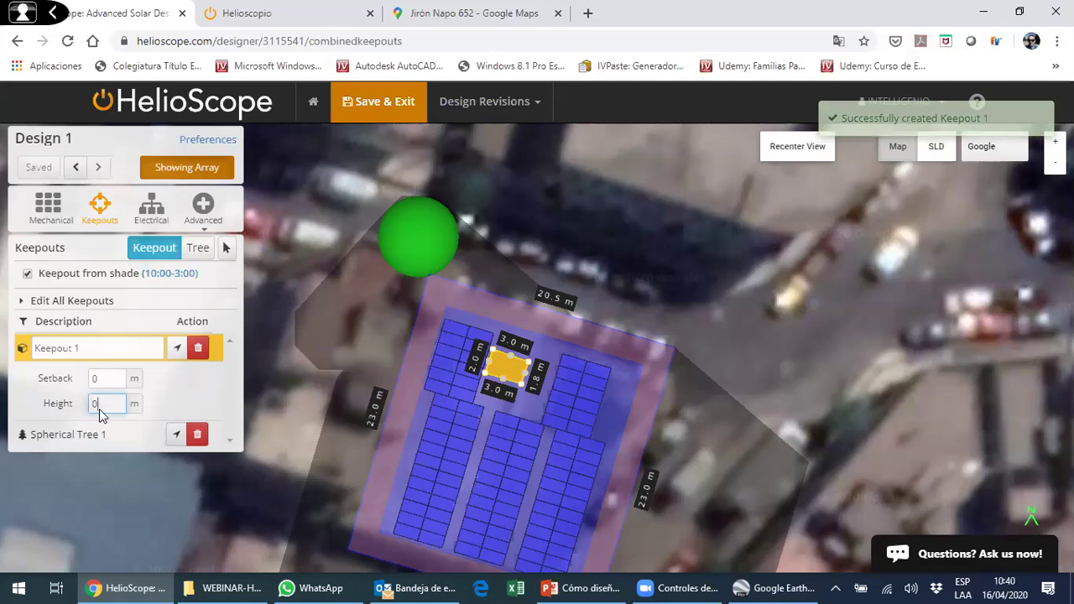
pyautogui.write('1')
pyautogui.hotkey('shift', 'Tab')
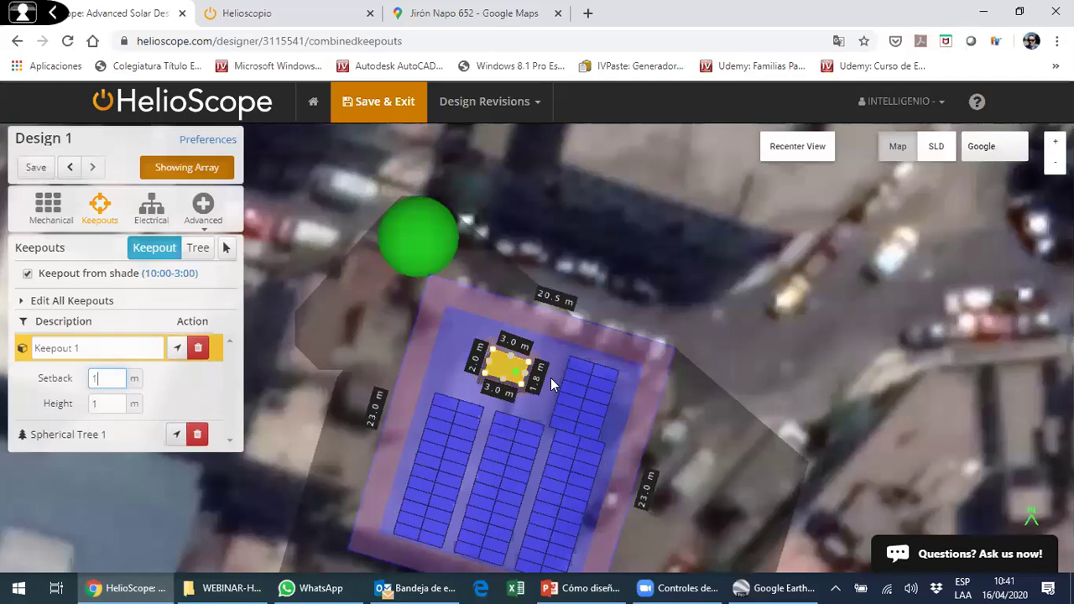
pyautogui.scroll(2, 551, 384)
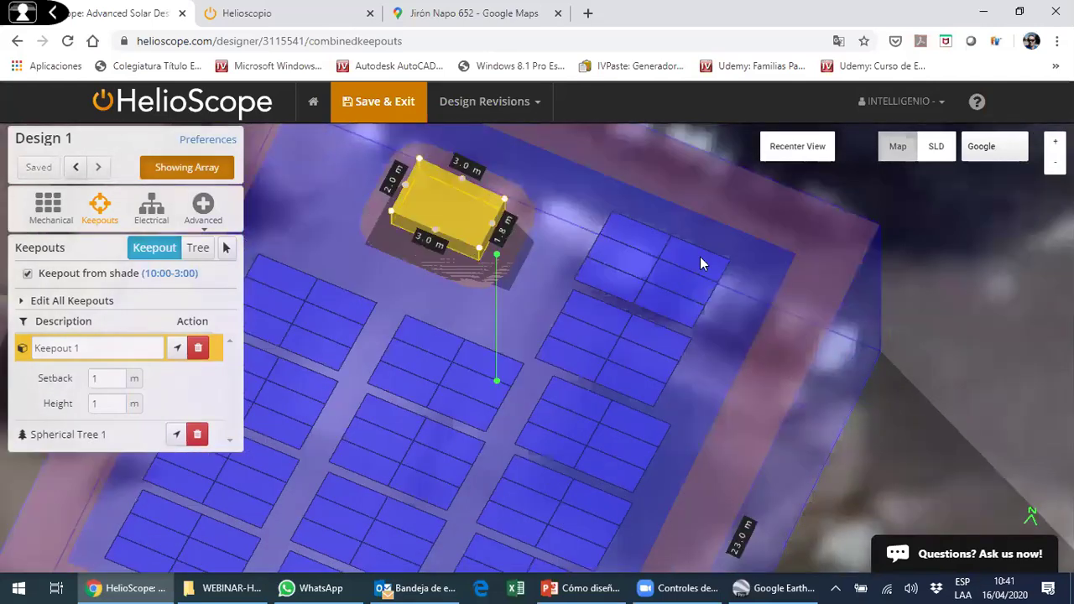
pyautogui.click(226, 247)
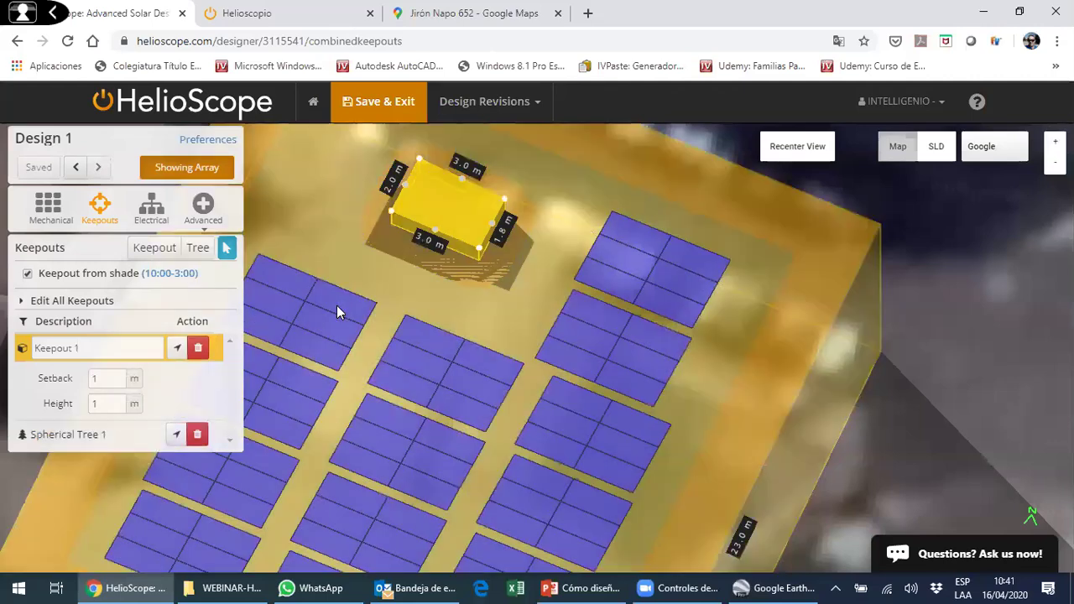
pyautogui.moveTo(377, 319); pyautogui.dragTo(514, 239)
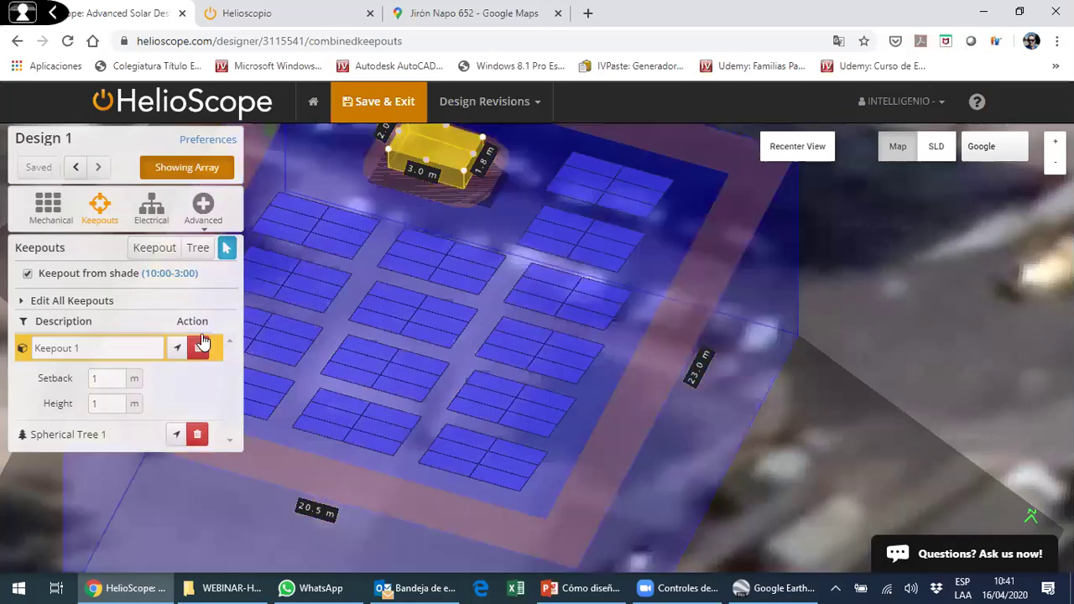
# - Open the wiring zone's inverter list and select the ABB TRIO-7.5-TL-OUTD inverter
pyautogui.click(158, 220)
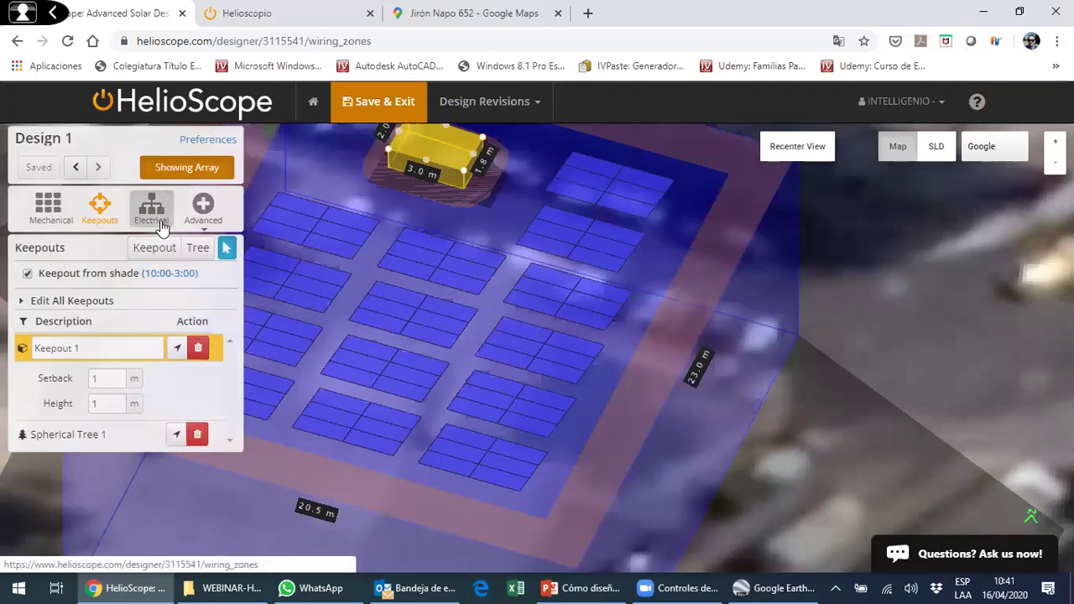
pyautogui.click(196, 277)
pyautogui.scroll(-2, 183, 386)
pyautogui.scroll(2, 189, 320)
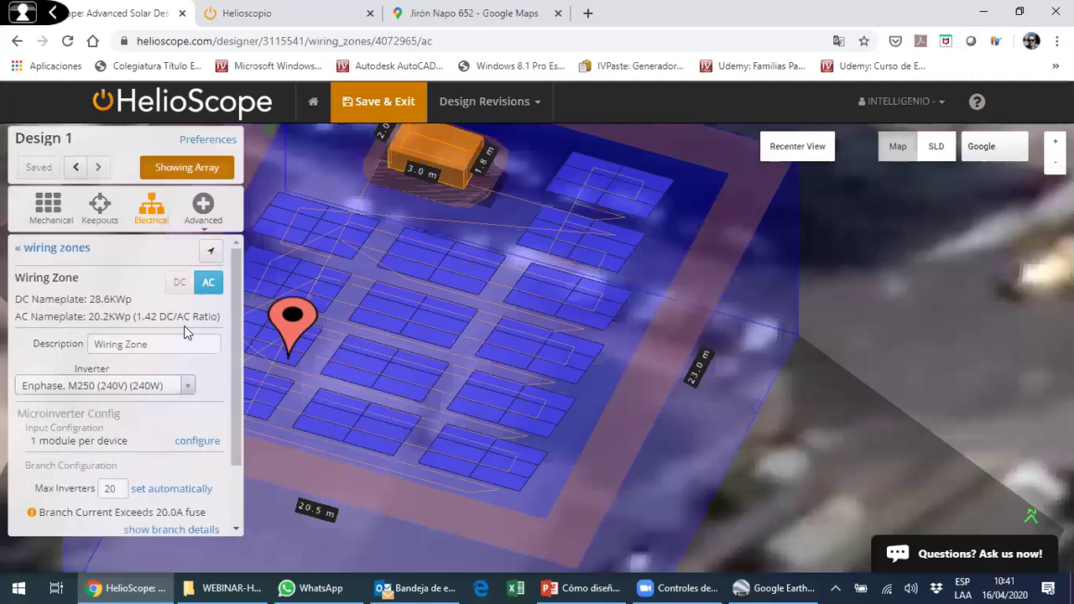
pyautogui.scroll(-2, 126, 364)
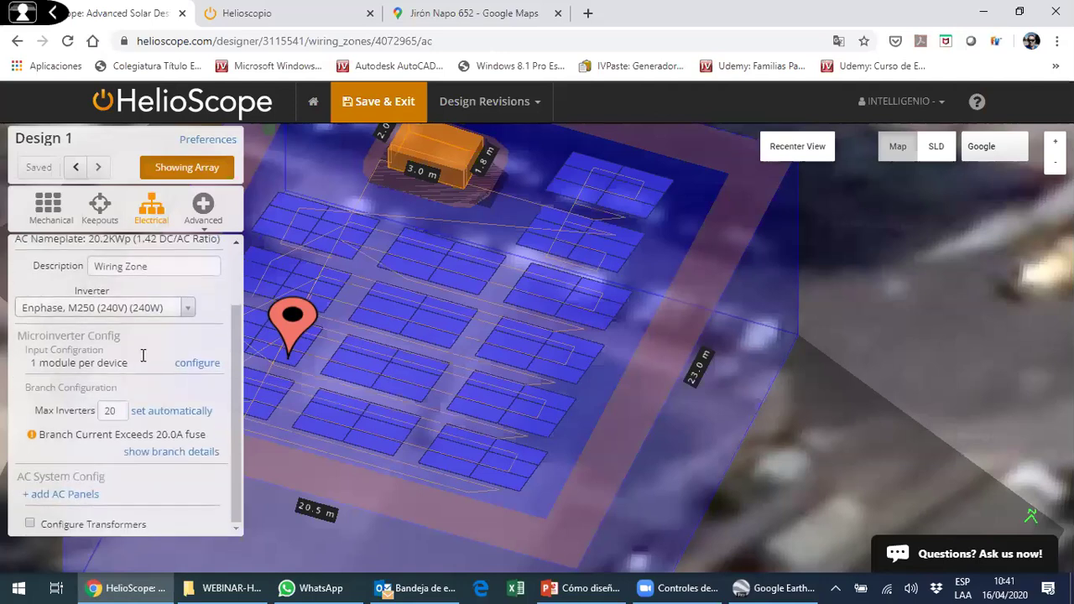
pyautogui.scroll(2, 156, 345)
pyautogui.click(157, 344)
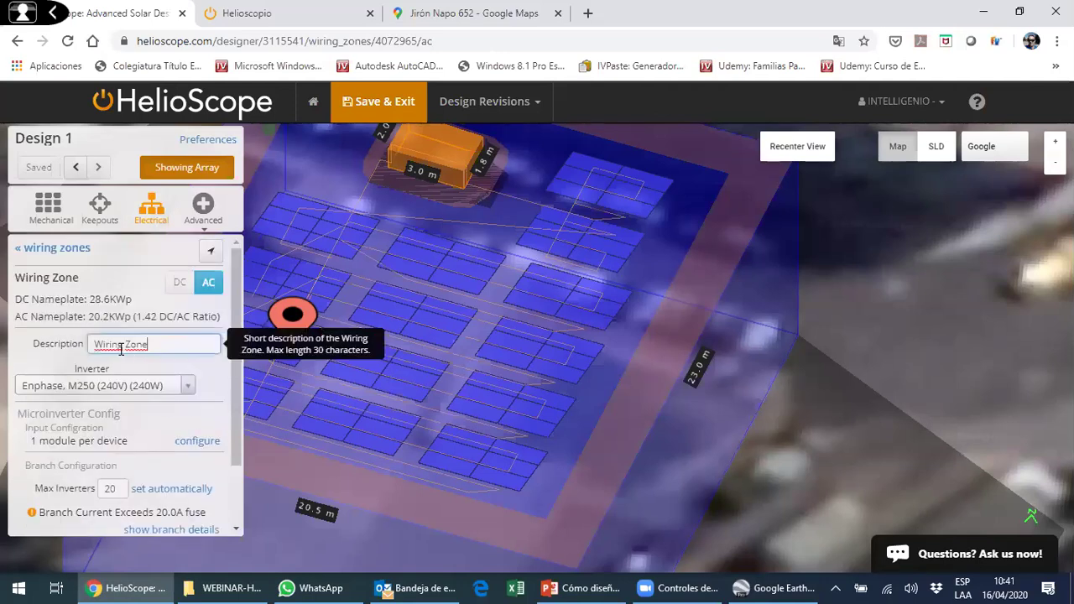
pyautogui.click(187, 387)
pyautogui.scroll(-1, 131, 319)
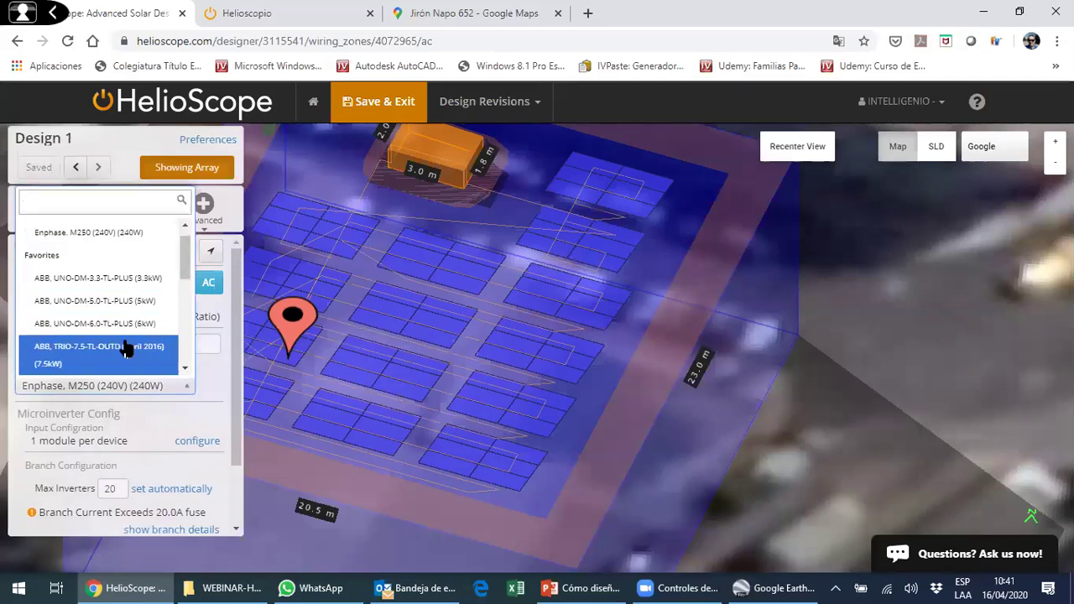
pyautogui.click(126, 350)
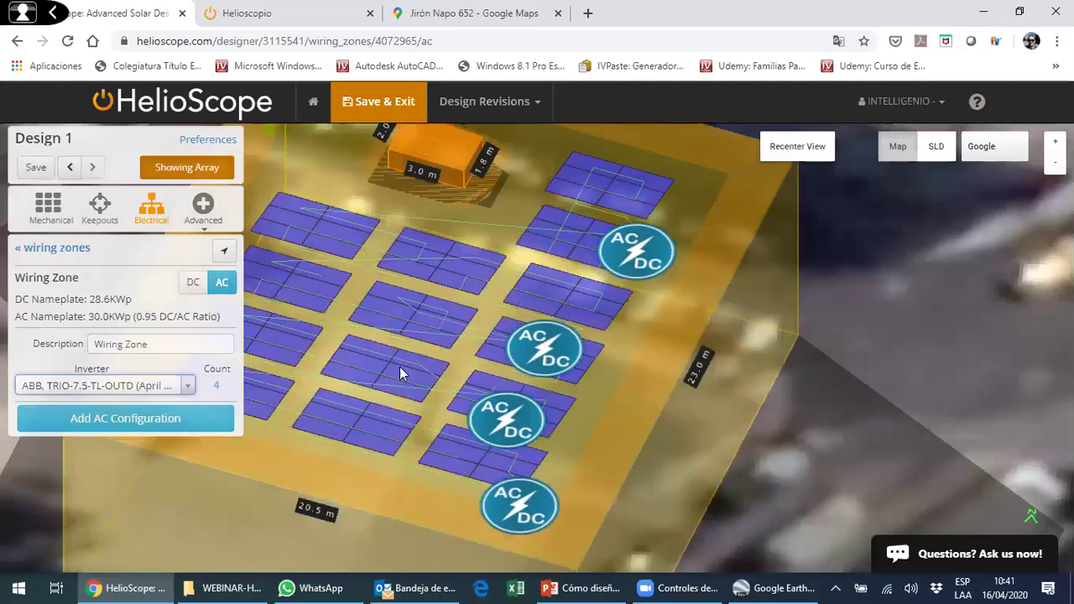
# - Set the automatic inverter count sizing ratio to 1
pyautogui.moveTo(399, 367); pyautogui.dragTo(471, 295)
pyautogui.moveTo(361, 396); pyautogui.dragTo(315, 348)
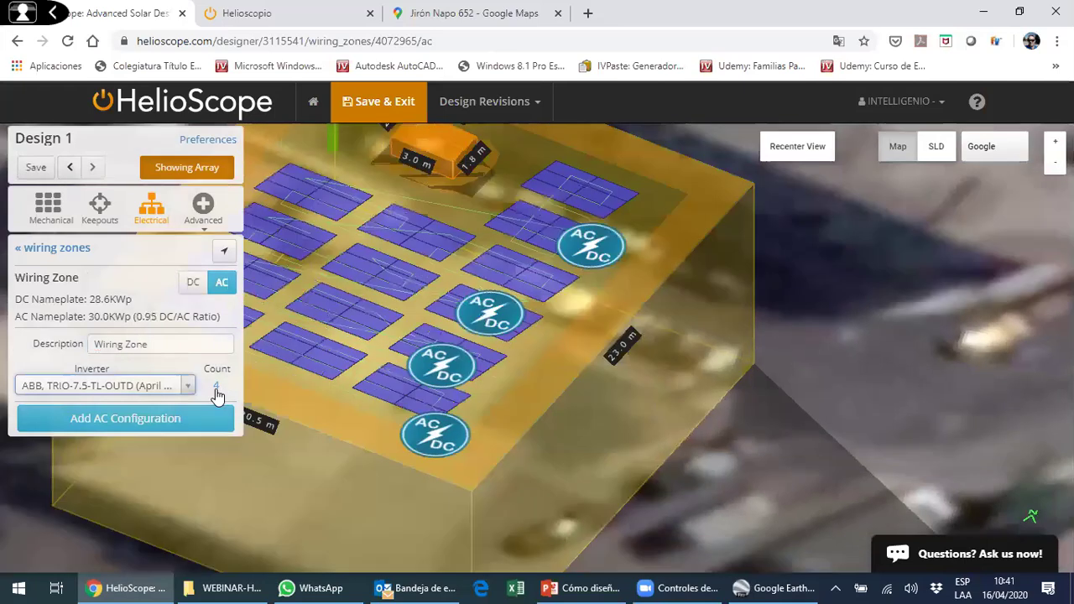
pyautogui.click(216, 390)
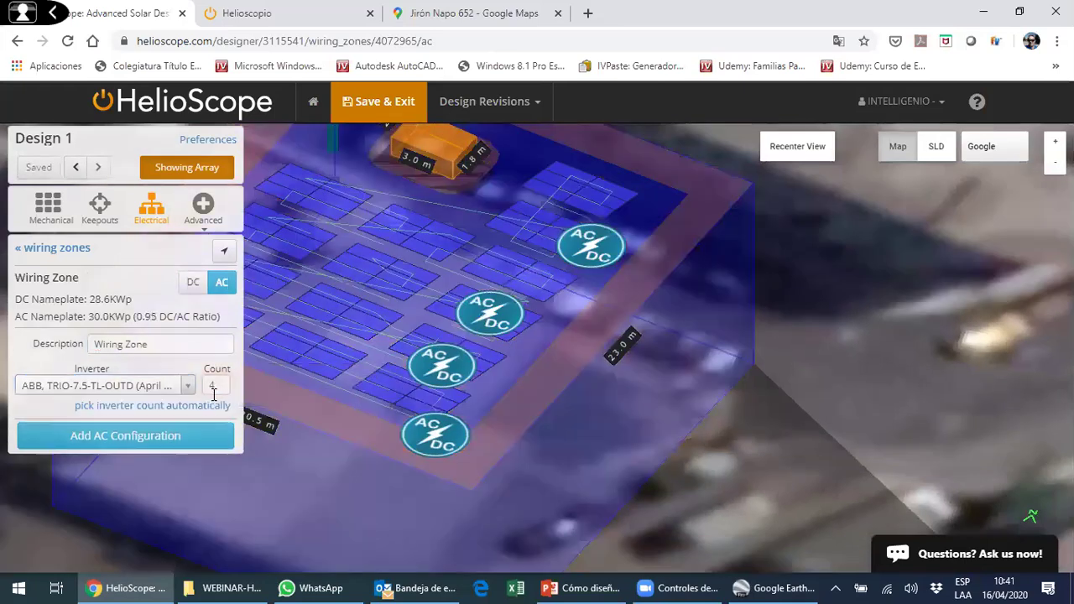
pyautogui.click(165, 408)
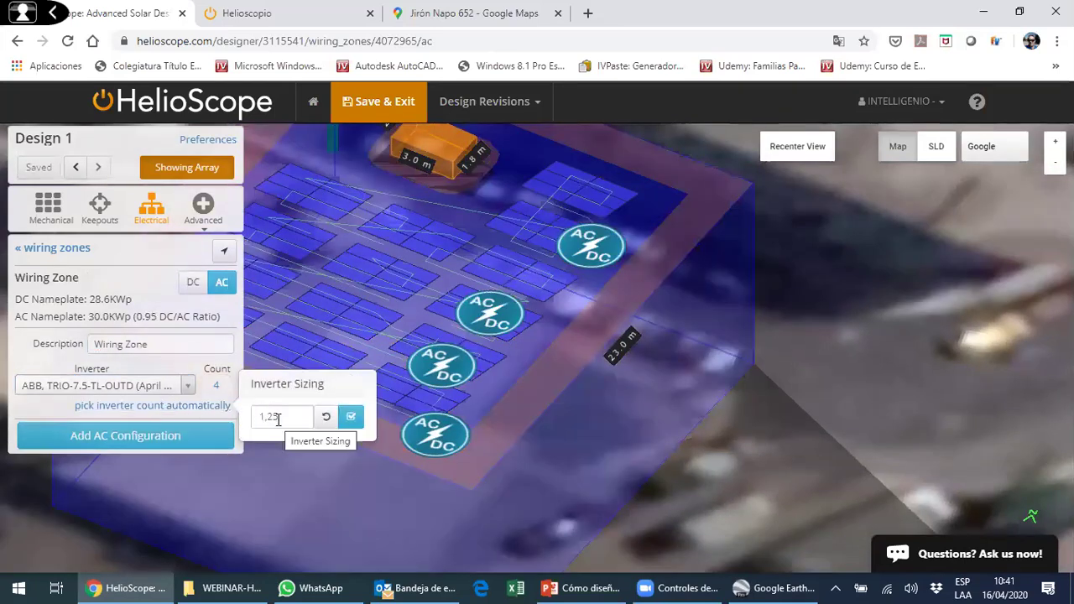
pyautogui.press('BackSpace')
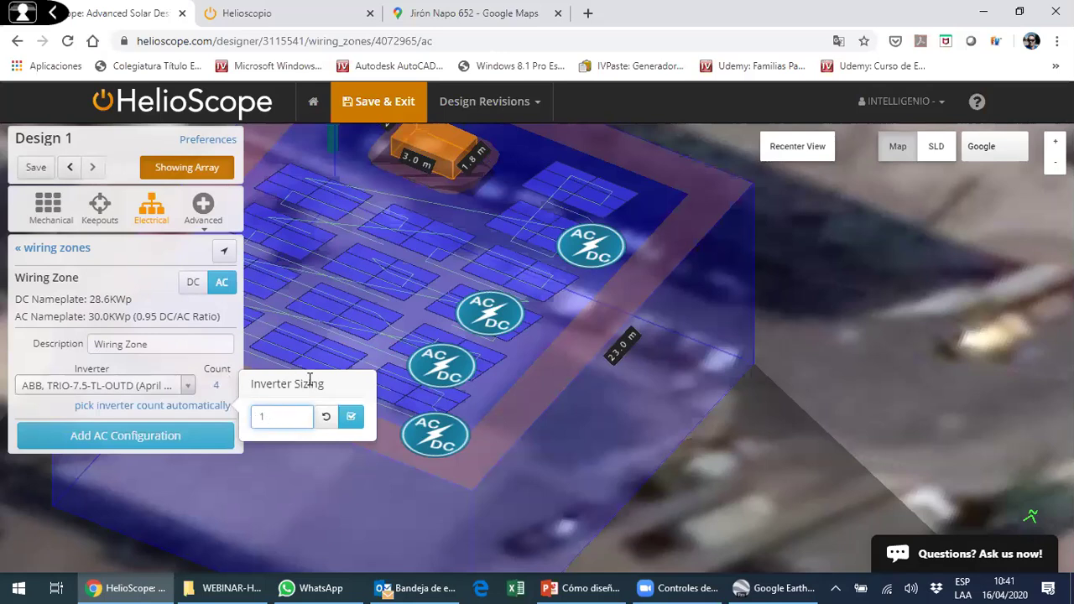
pyautogui.click(350, 417)
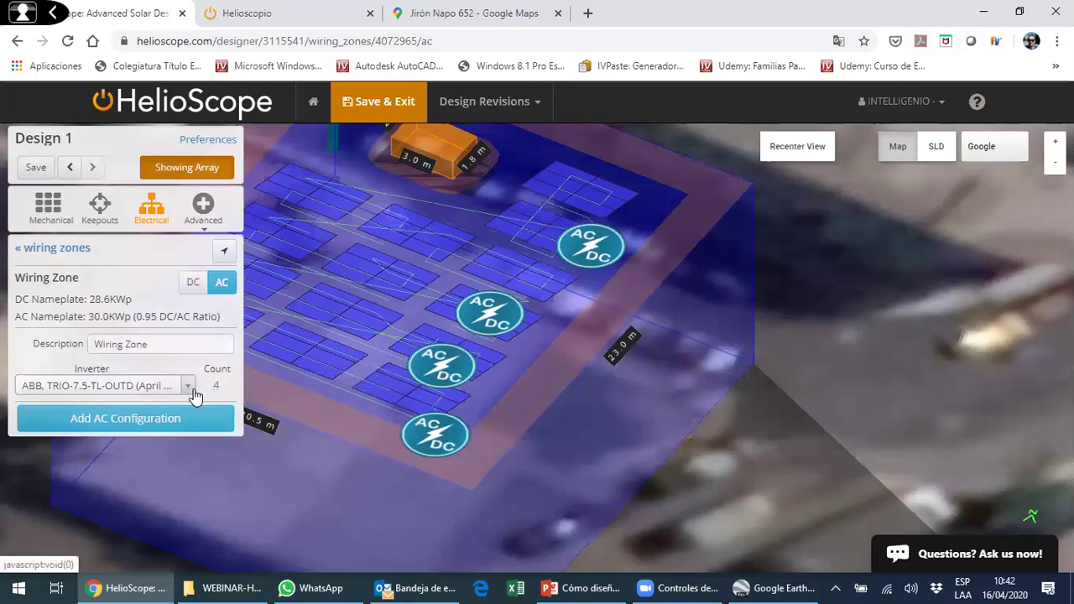
# - Switch the inverter model to a single ABB TRIO-27_6-TL-OUTD-400 (30 kW)
pyautogui.click(184, 386)
pyautogui.click(131, 325)
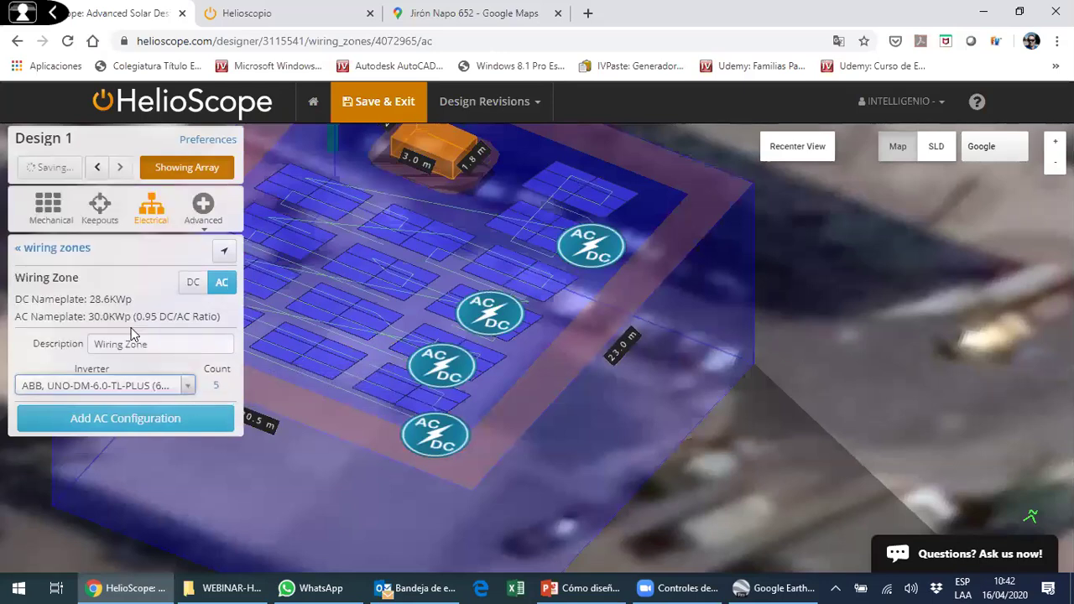
pyautogui.click(189, 385)
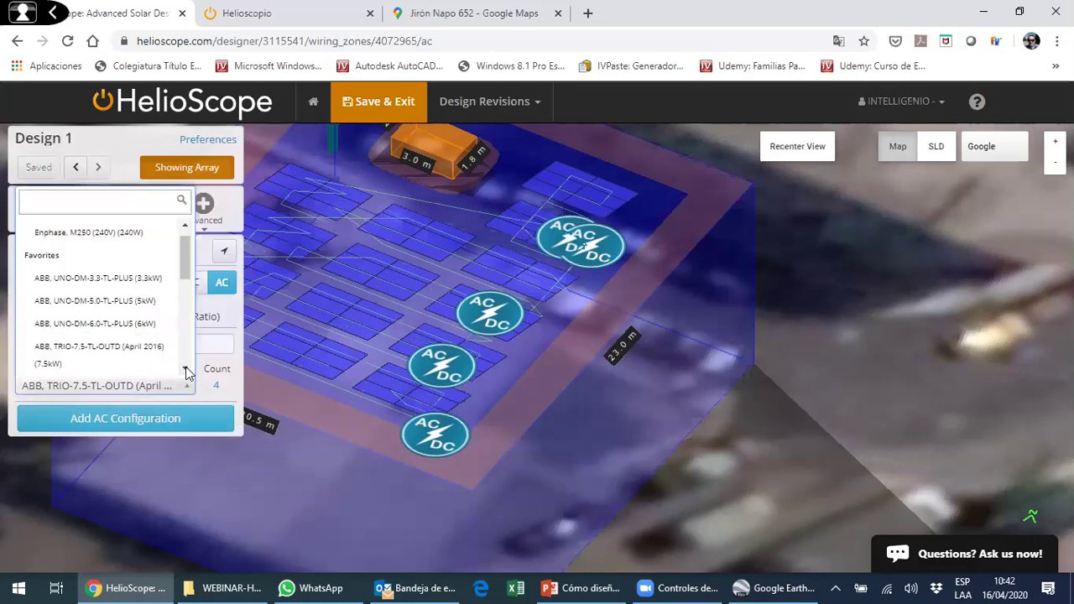
pyautogui.scroll(-5, 186, 373)
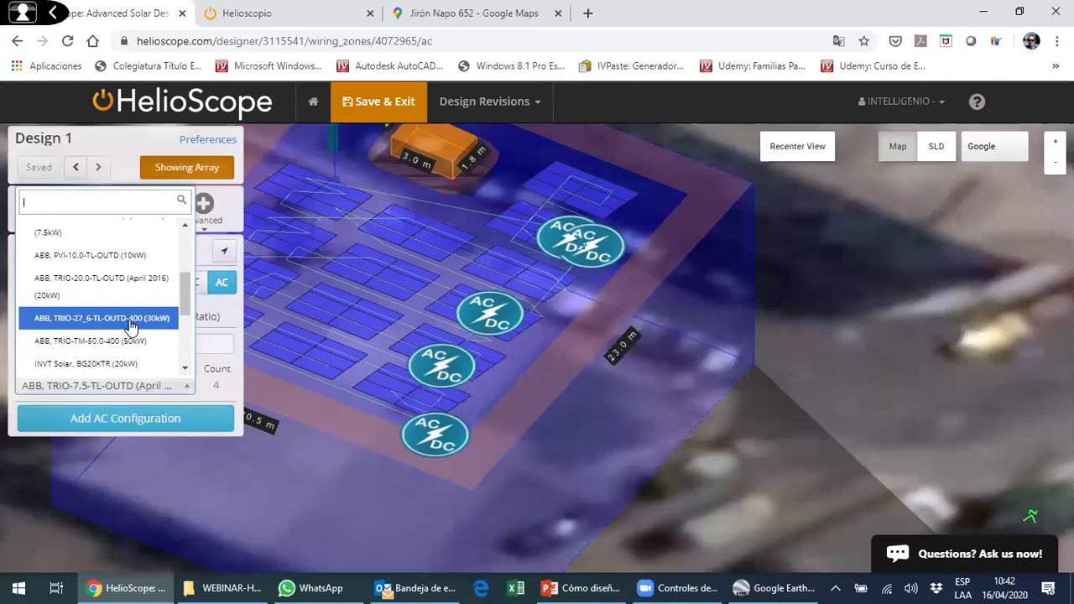
pyautogui.click(130, 326)
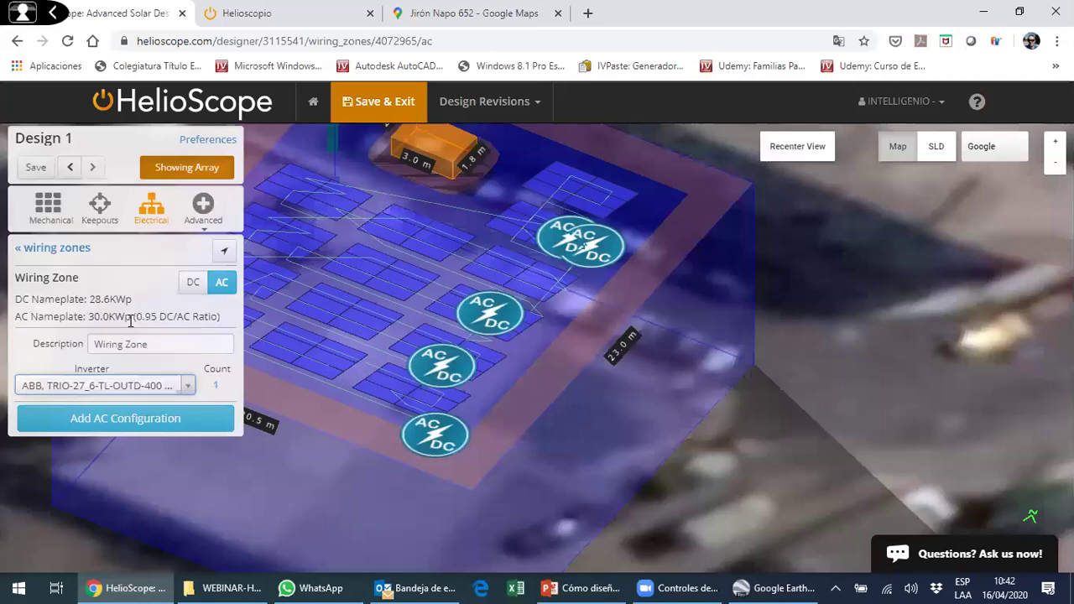
pyautogui.click(215, 384)
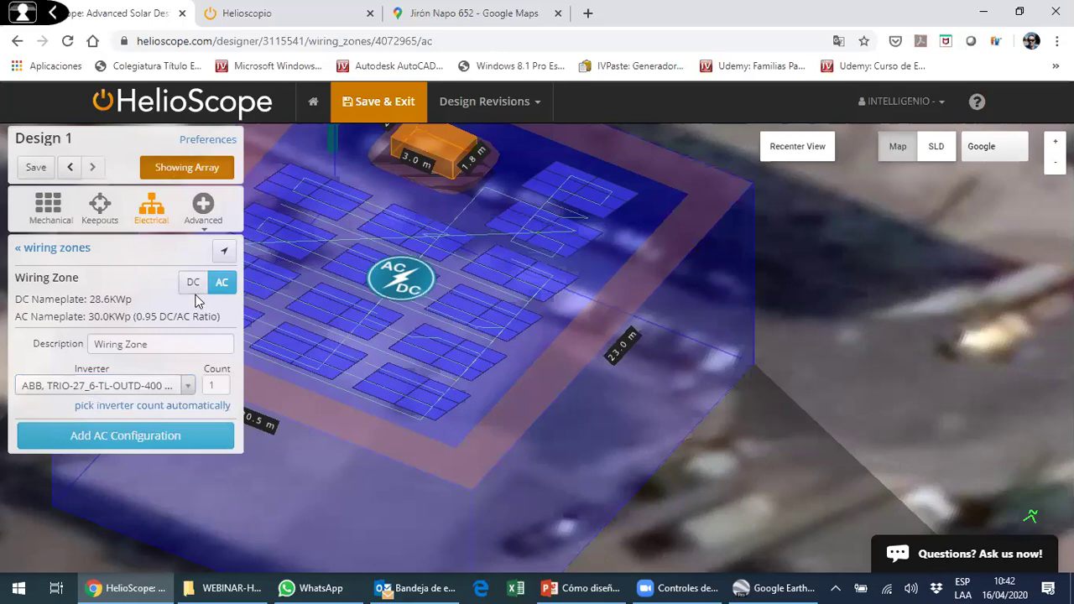
# - Add an AC configuration, then add combiners to the DC subsystem
pyautogui.click(141, 438)
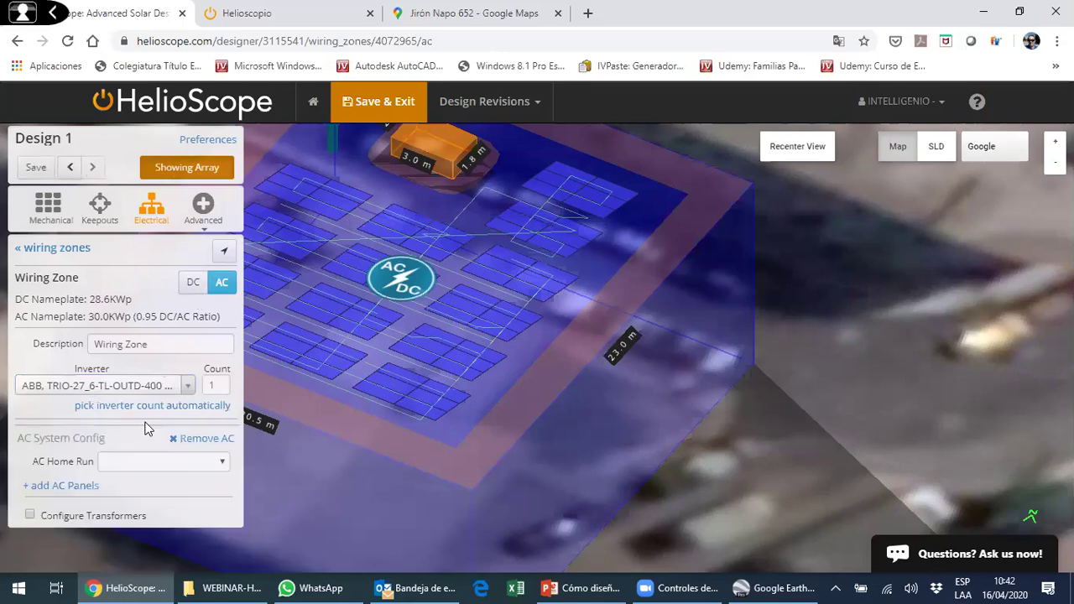
pyautogui.click(221, 280)
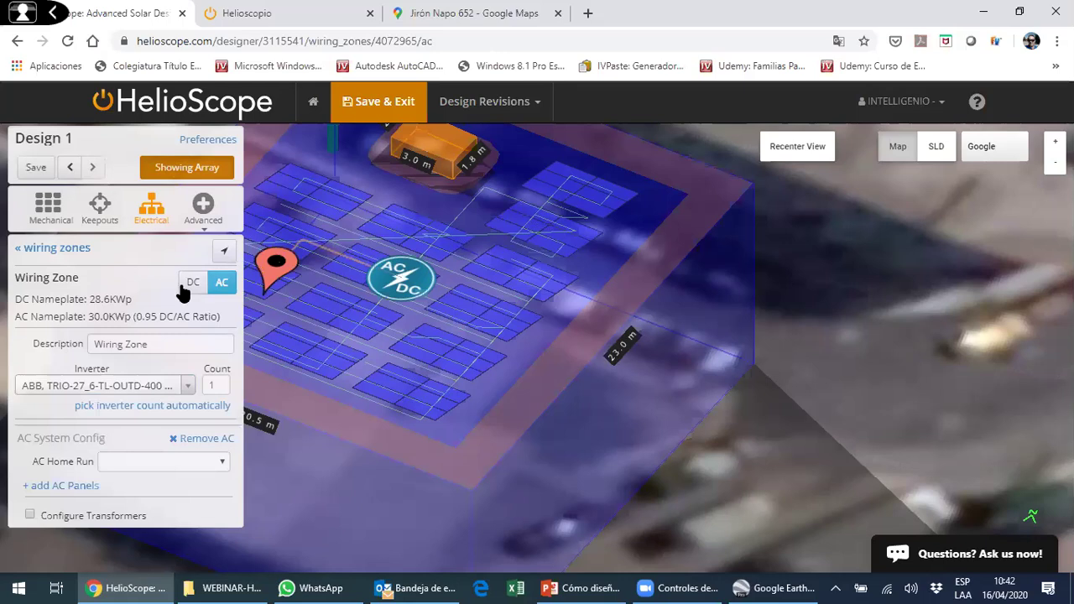
pyautogui.click(793, 159)
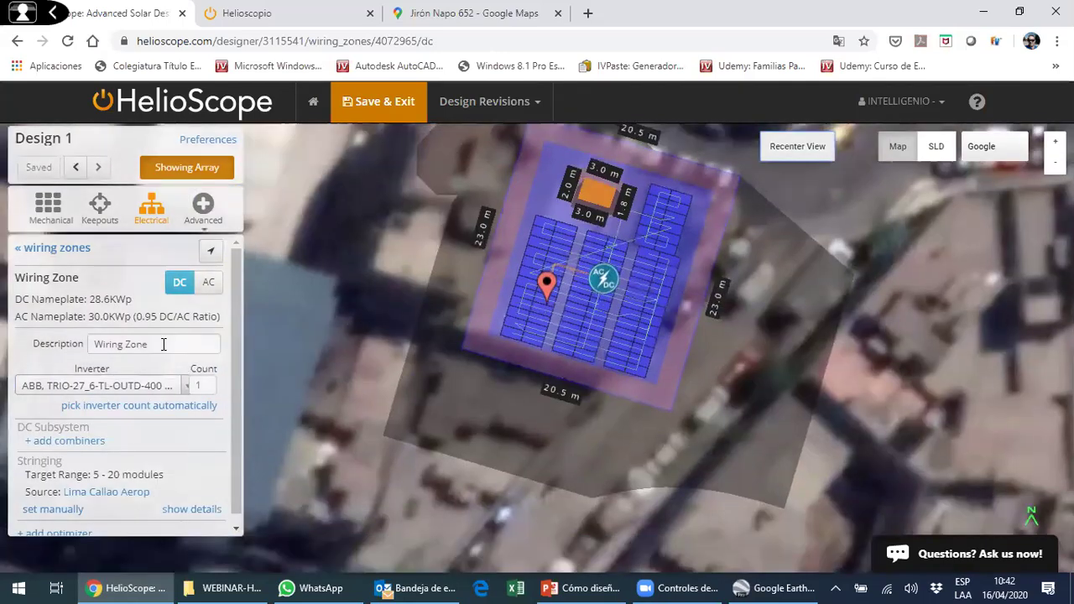
pyautogui.scroll(-1, 193, 344)
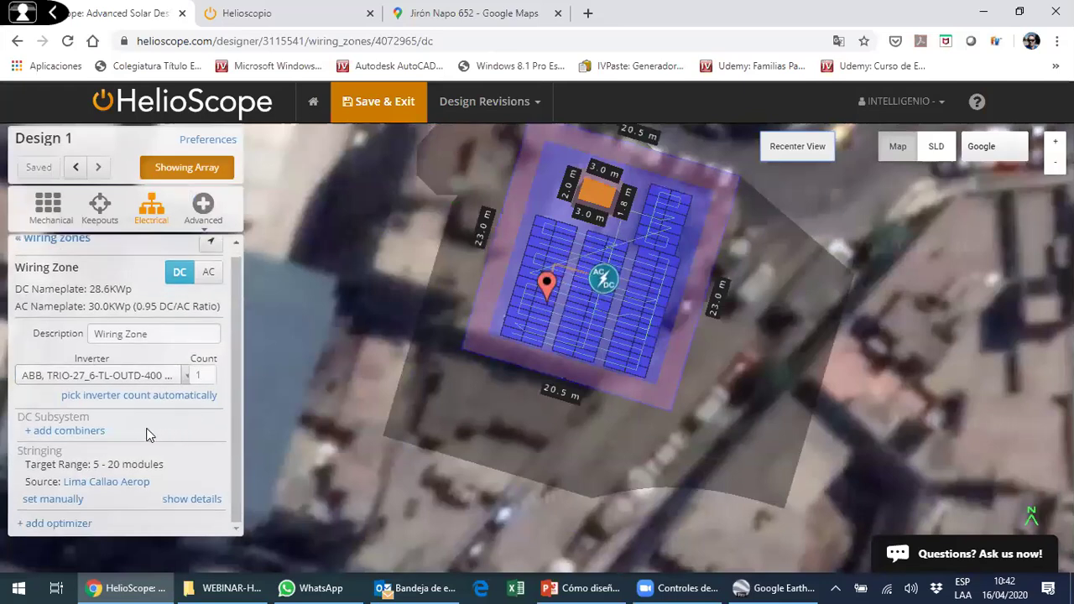
pyautogui.click(74, 430)
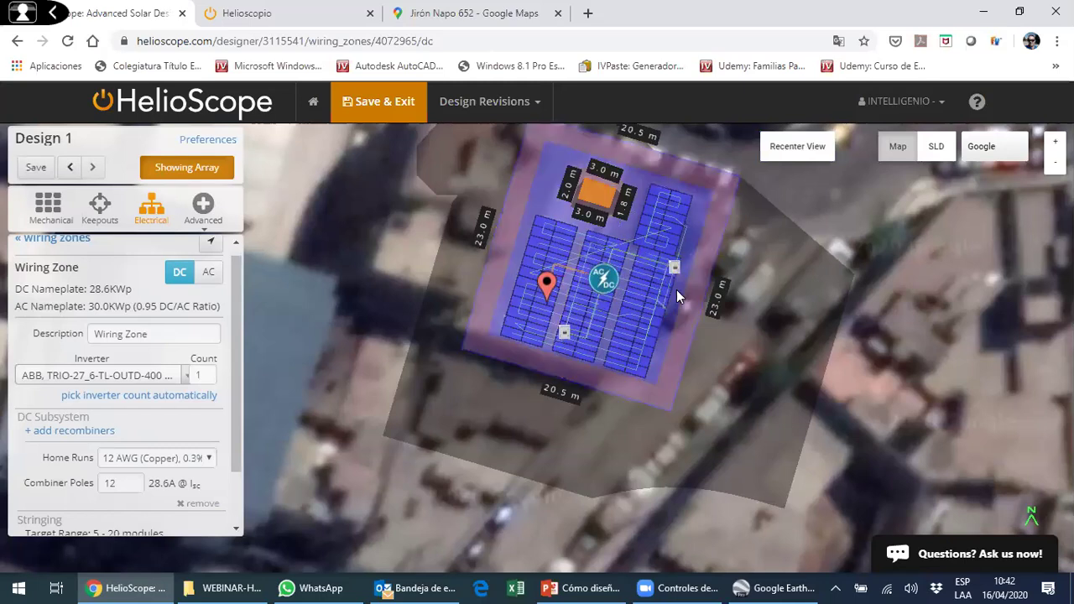
# - Move the connection pin off the roof and the inverter to the array's left edge, and reposition two combiner boxes
pyautogui.moveTo(546, 289)
pyautogui.mouseDown()
pyautogui.moveTo(489, 250)
pyautogui.moveTo(461, 323)
pyautogui.mouseUp()
pyautogui.moveTo(439, 361); pyautogui.dragTo(333, 401)
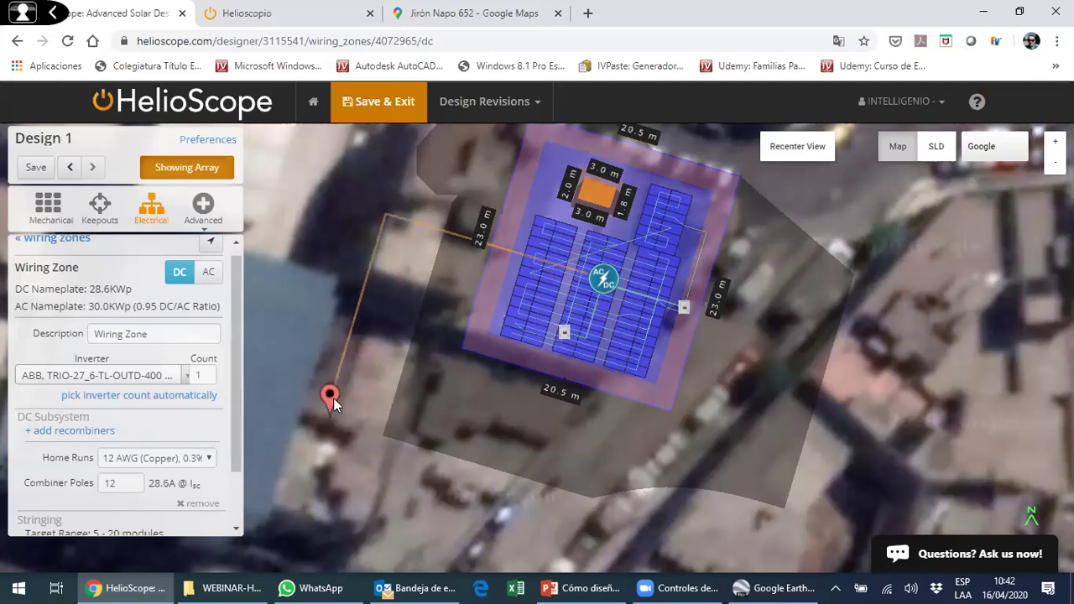
pyautogui.moveTo(587, 270); pyautogui.dragTo(462, 308)
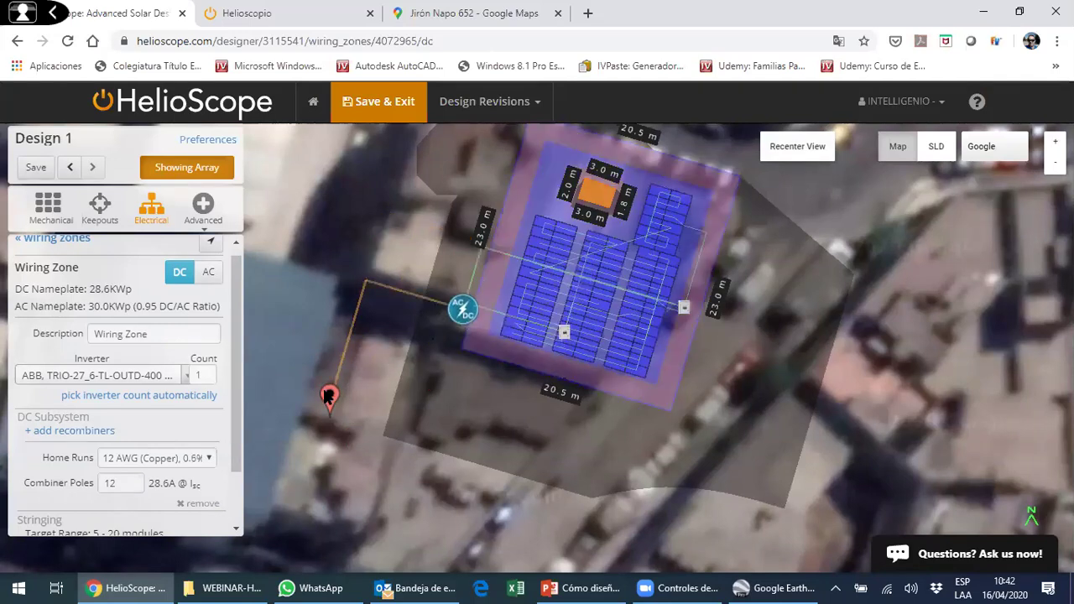
pyautogui.moveTo(564, 332); pyautogui.dragTo(558, 348)
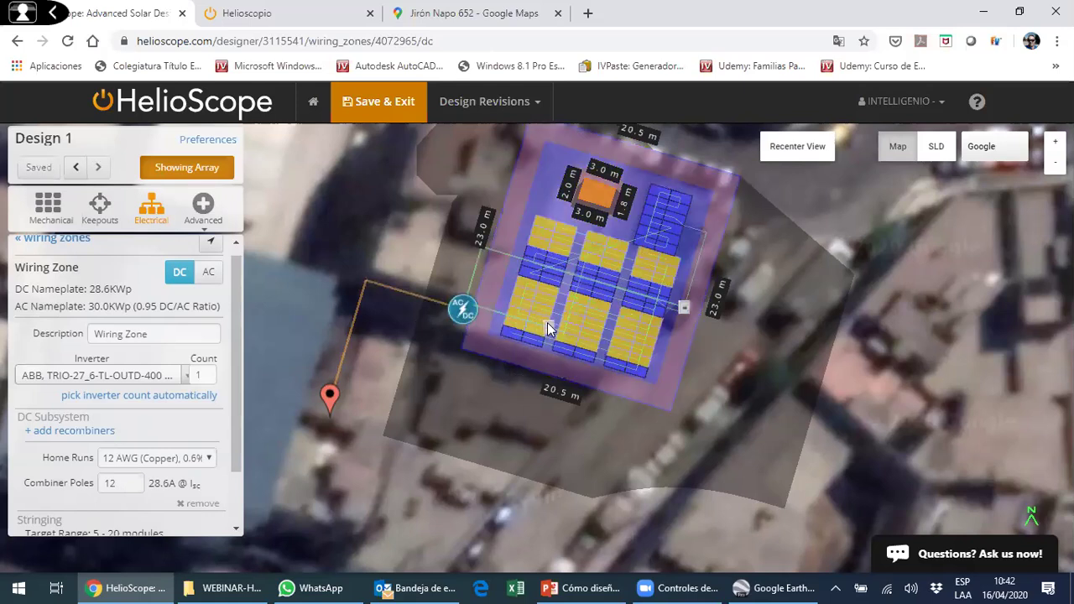
pyautogui.moveTo(567, 320); pyautogui.dragTo(555, 322)
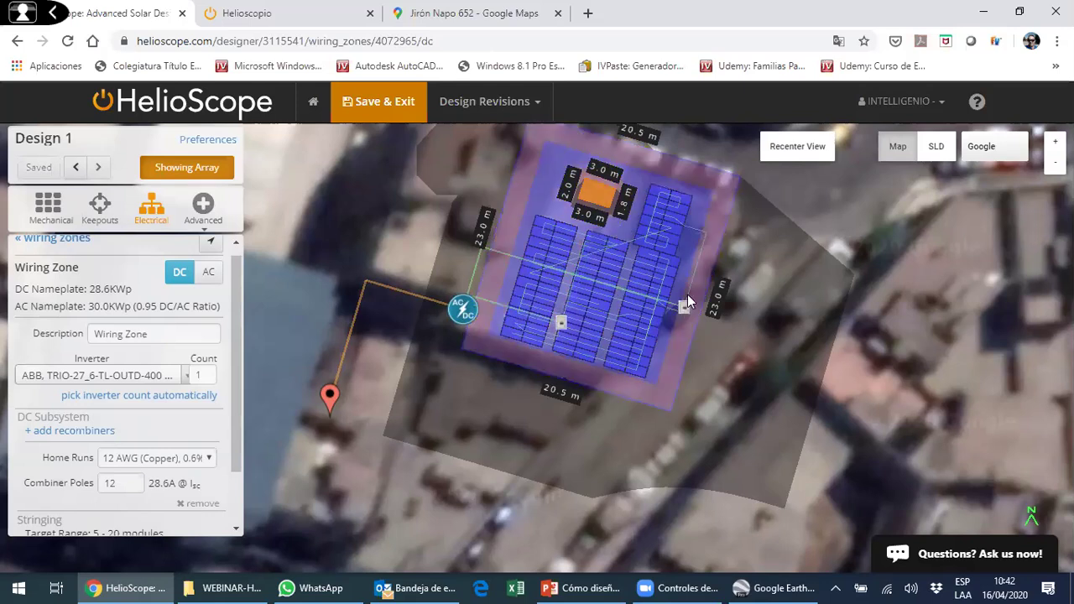
pyautogui.moveTo(684, 307); pyautogui.dragTo(689, 289)
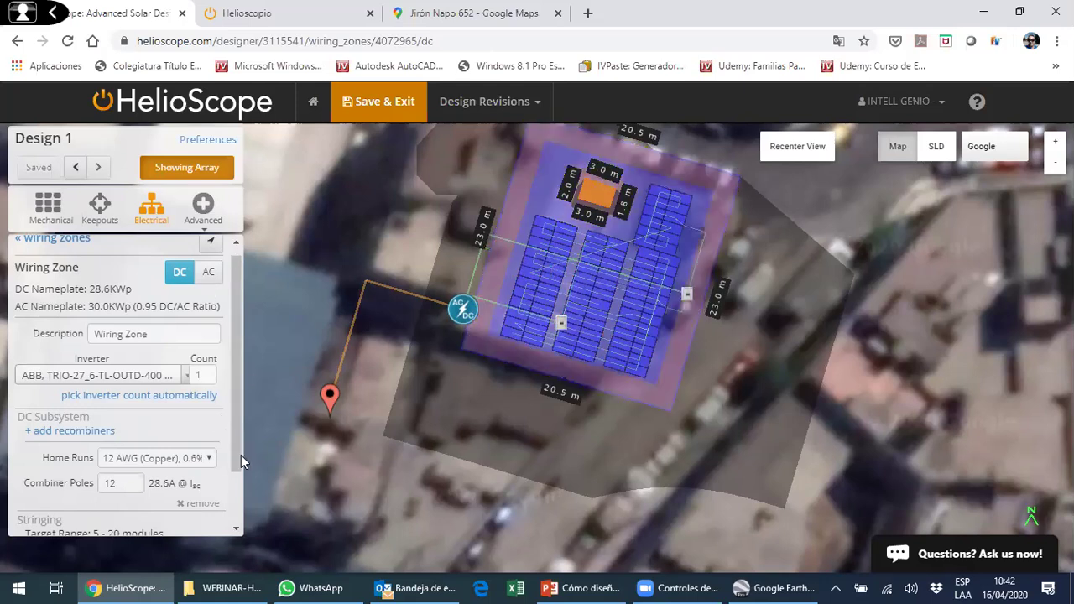
pyautogui.scroll(-2, 240, 455)
# - Set the DC home run wire to 4 mm2 copper
pyautogui.click(201, 395)
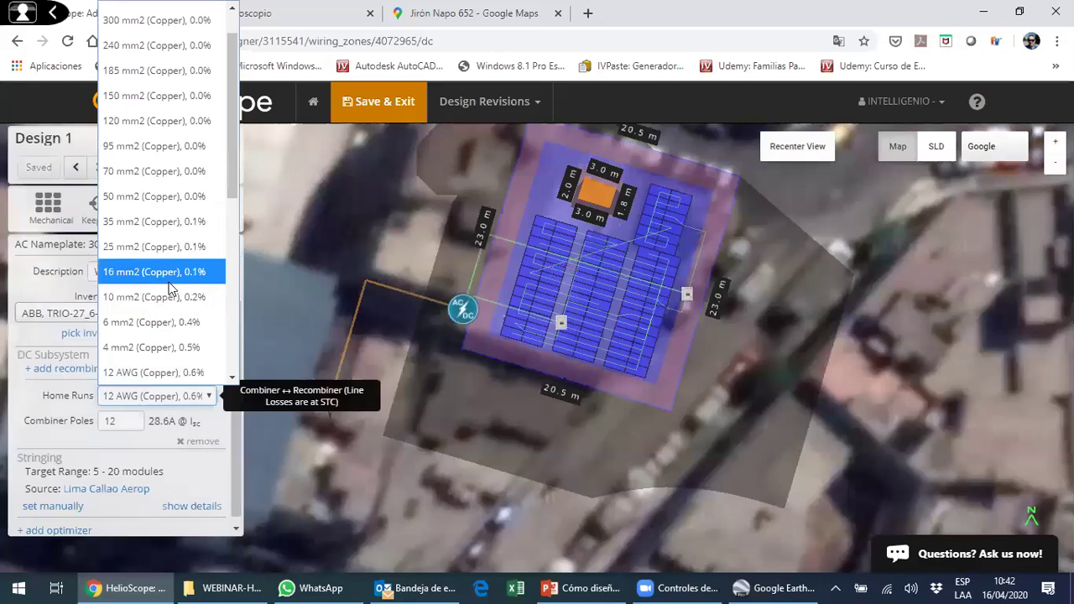
pyautogui.scroll(1, 172, 117)
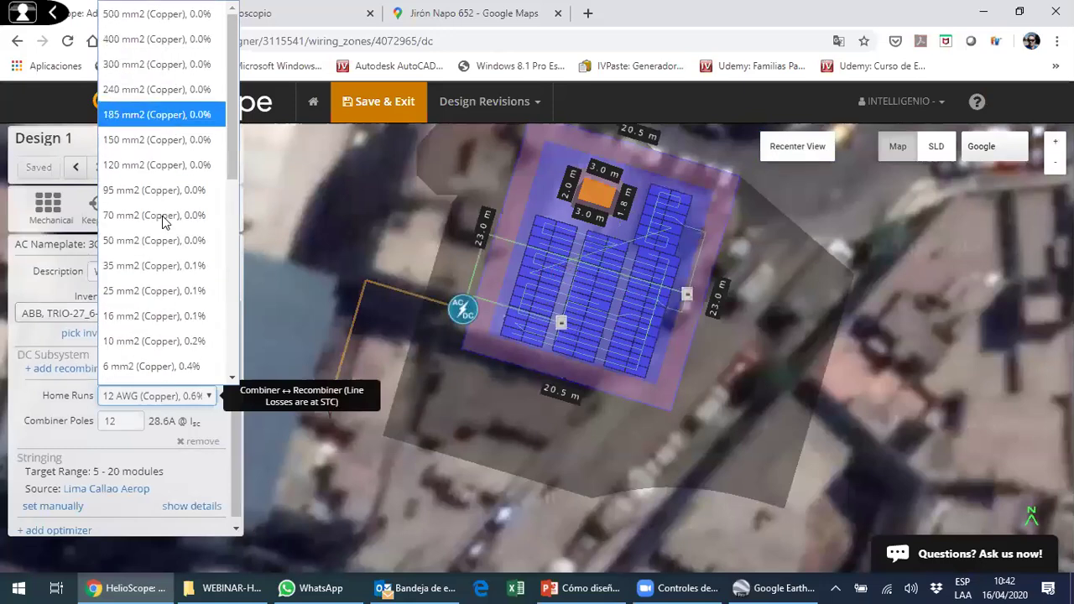
pyautogui.scroll(-3, 166, 251)
pyautogui.scroll(2, 161, 247)
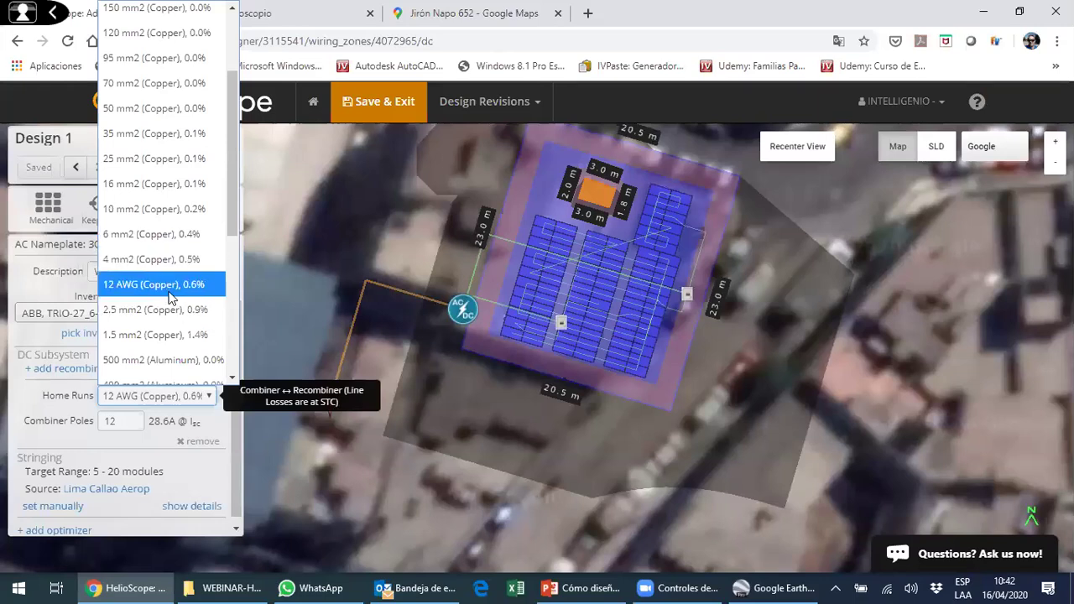
pyautogui.click(159, 260)
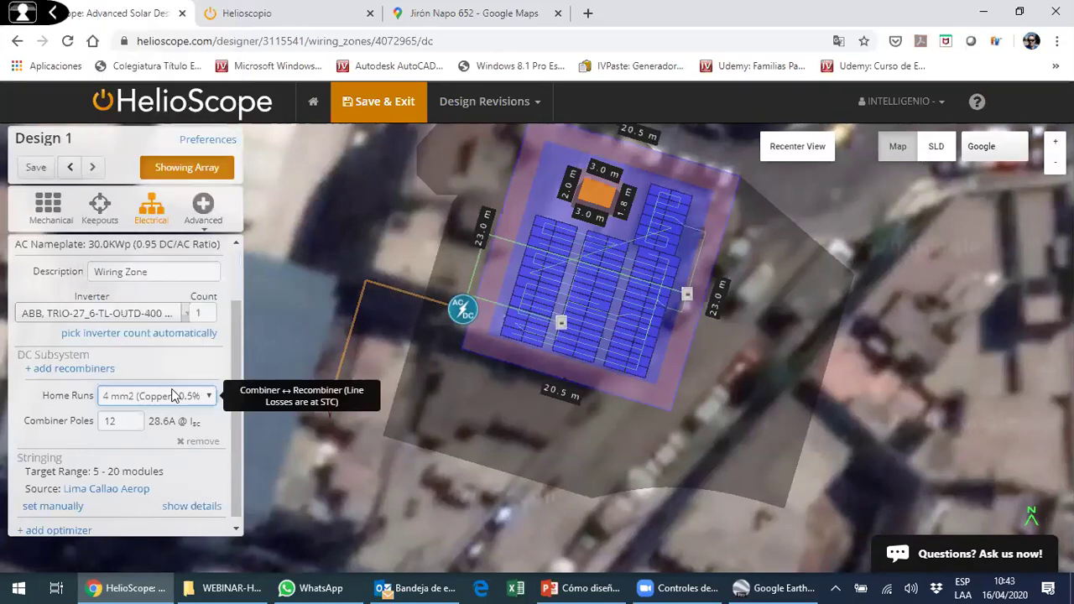
# - Set Combiner Poles to 2
pyautogui.doubleClick(127, 408)
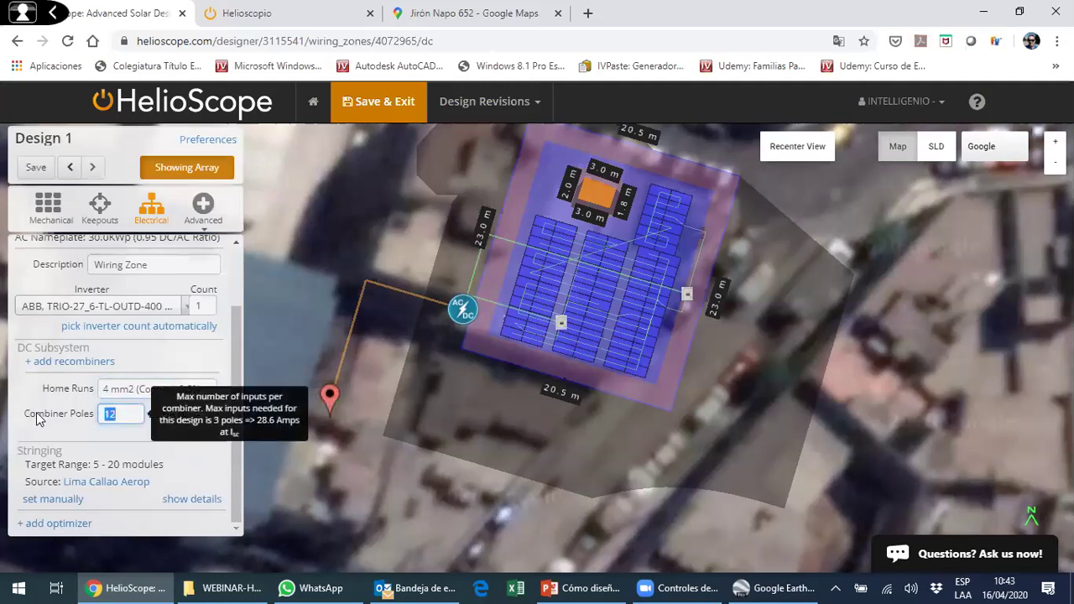
pyautogui.write('12')
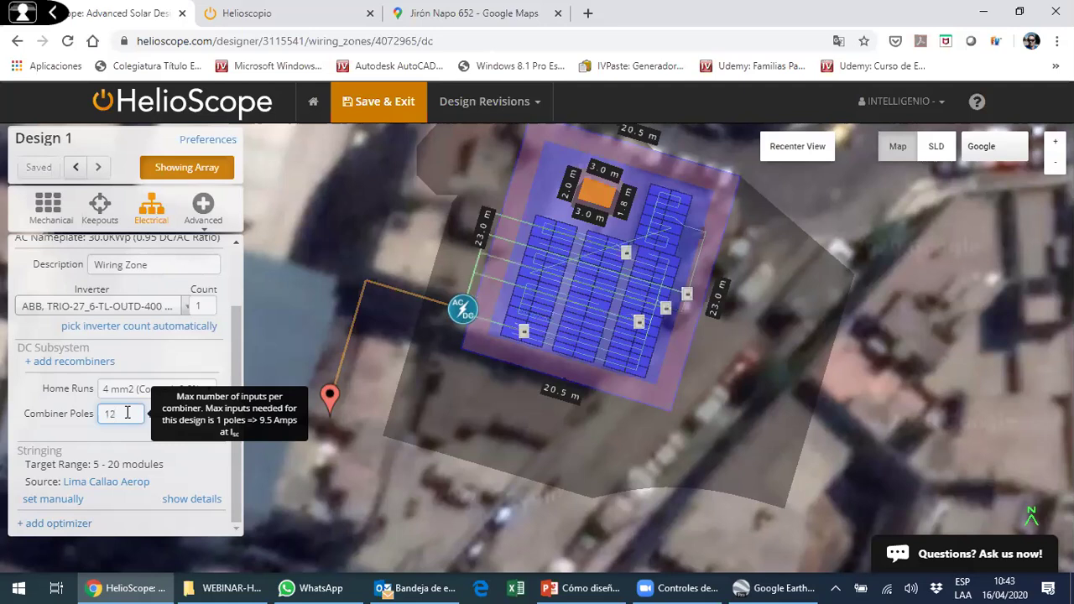
pyautogui.press('BackSpace')
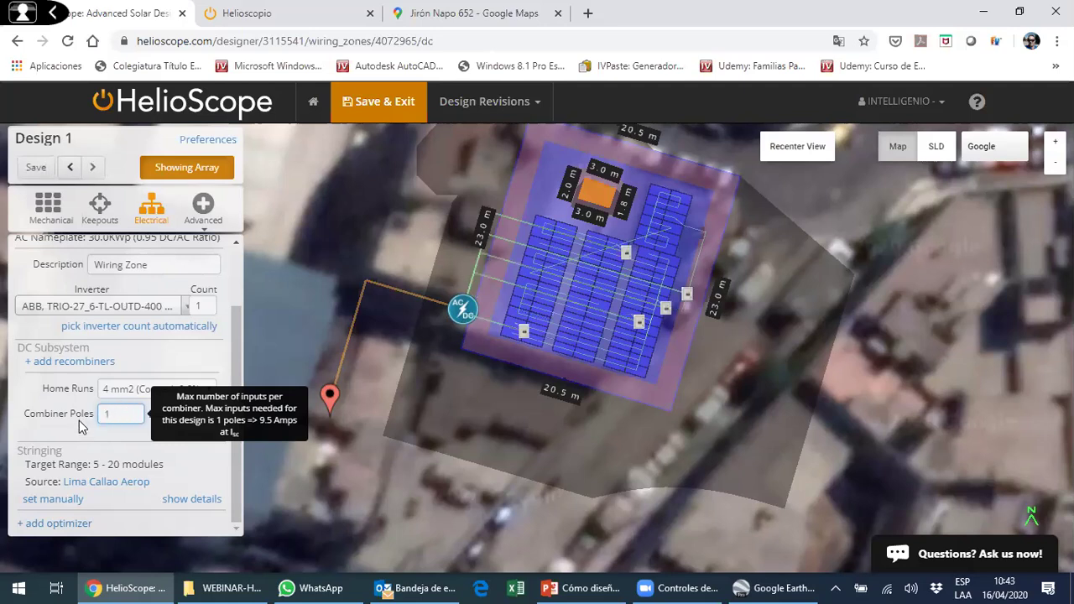
pyautogui.moveTo(75, 414); pyautogui.dragTo(122, 421)
pyautogui.click(122, 421)
pyautogui.click(126, 451)
pyautogui.click(111, 415)
pyautogui.write('2')
pyautogui.moveTo(119, 417); pyautogui.dragTo(93, 420)
pyautogui.write('2')
pyautogui.click(113, 441)
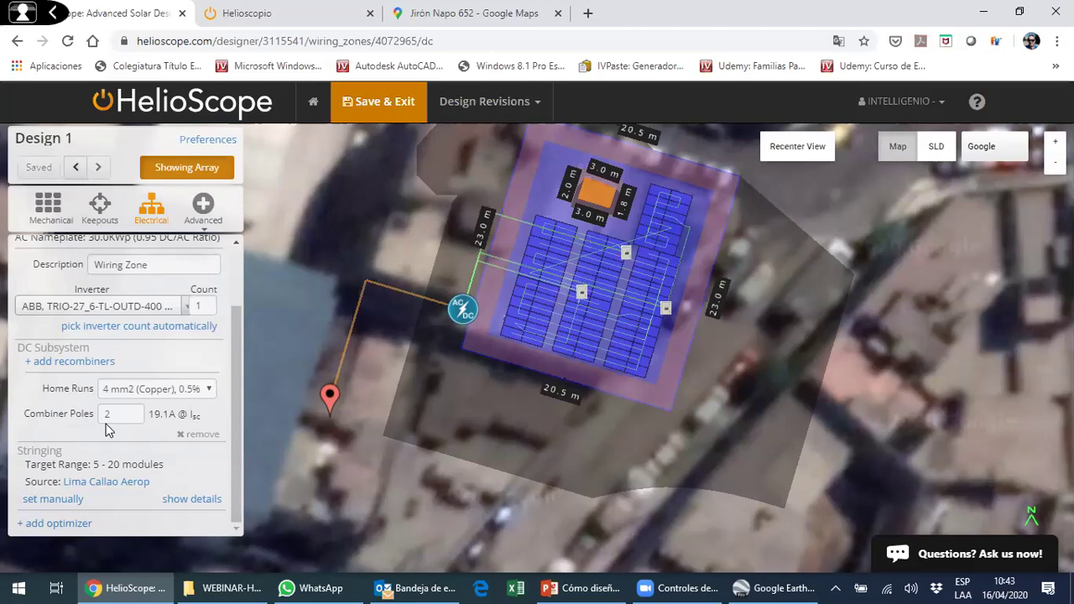
pyautogui.click(68, 499)
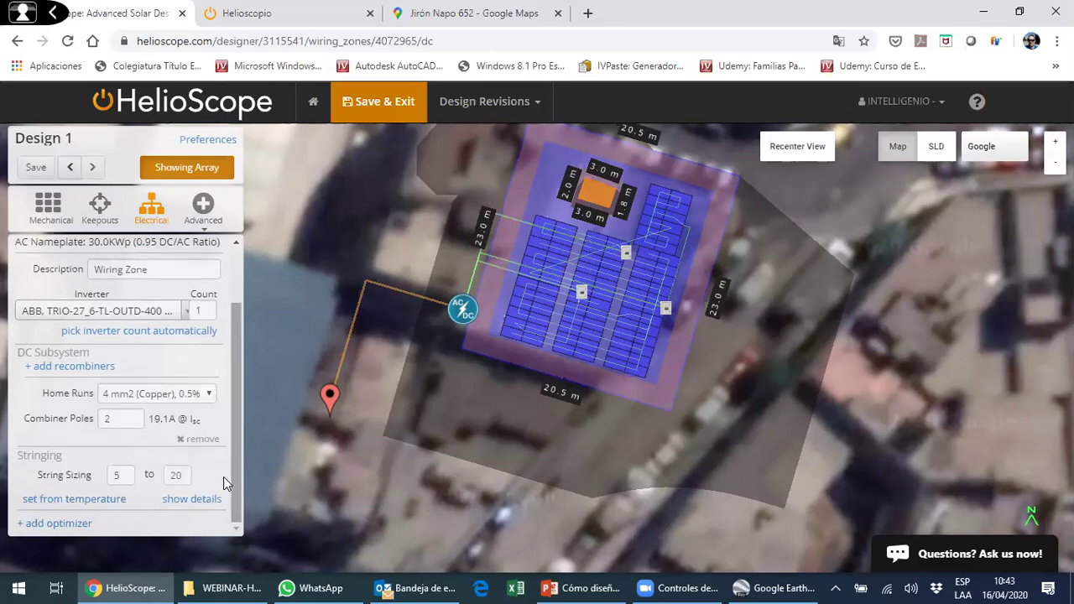
pyautogui.click(175, 498)
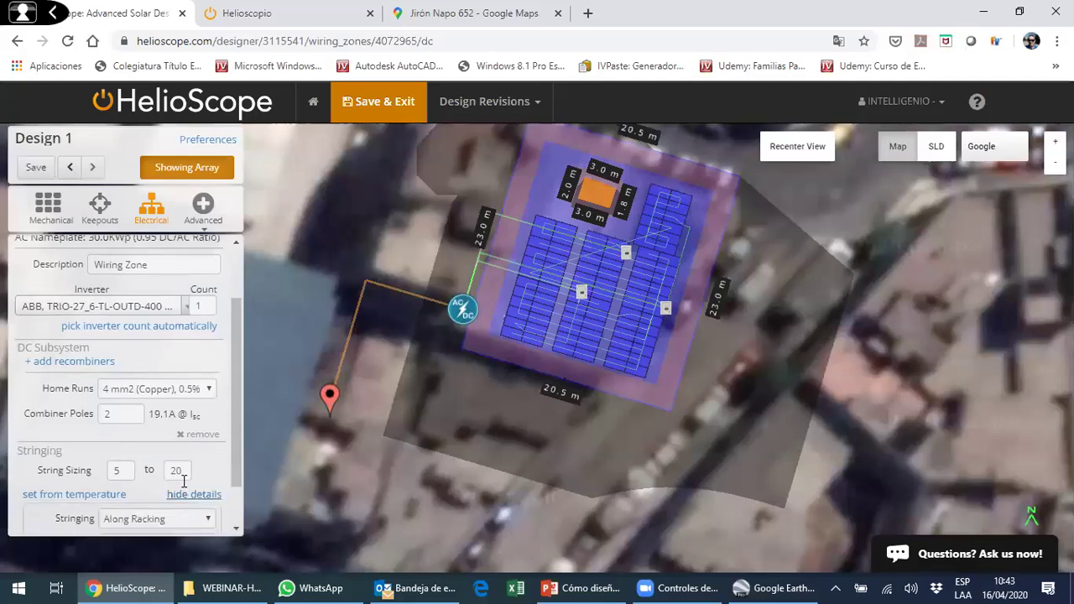
pyautogui.scroll(-2, 230, 424)
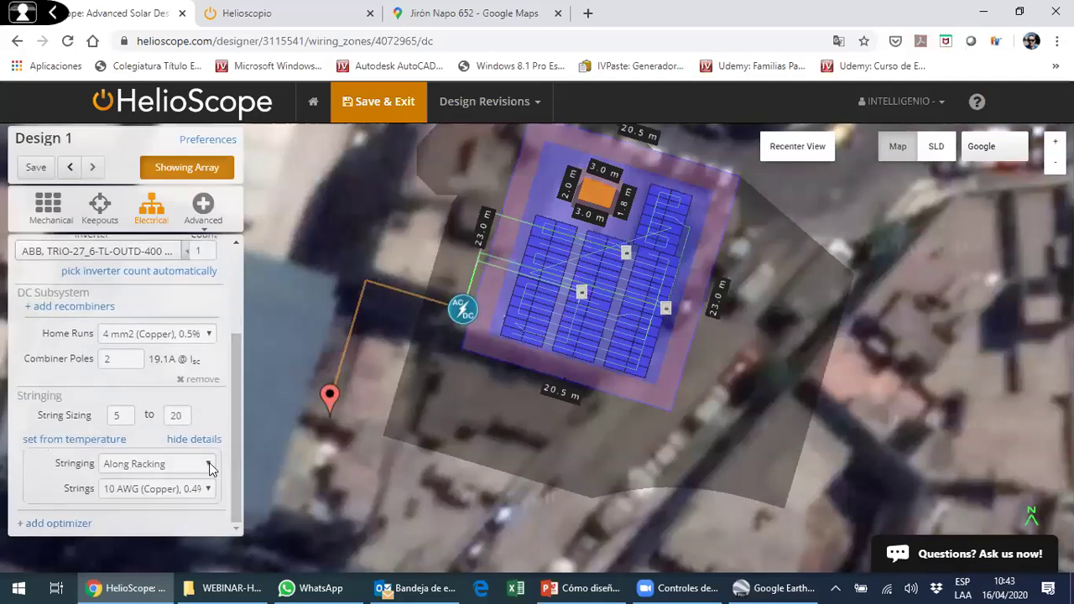
pyautogui.click(209, 468)
pyautogui.click(153, 510)
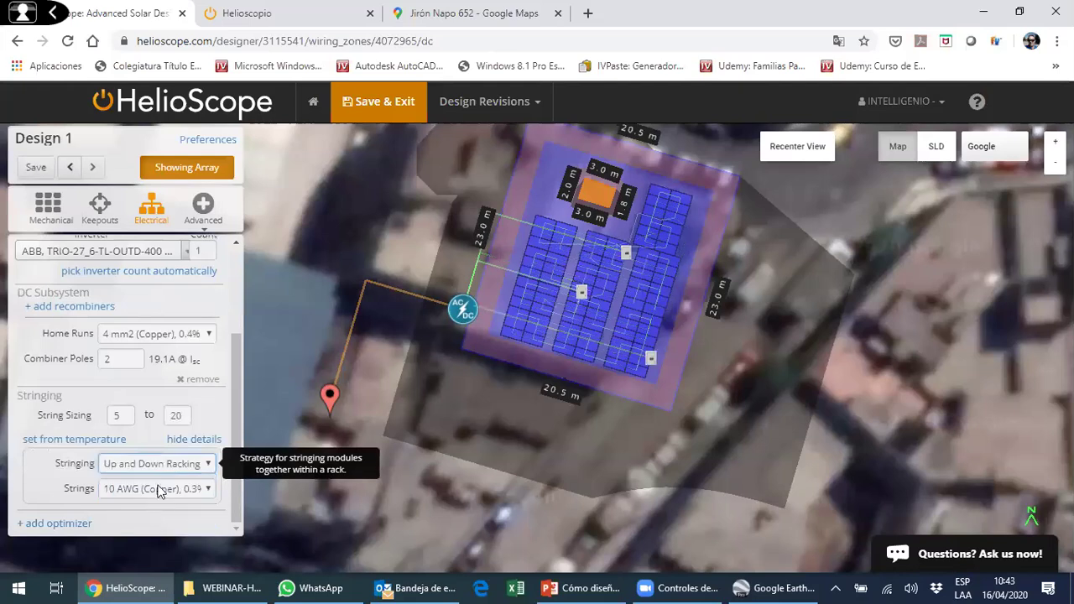
pyautogui.click(634, 321)
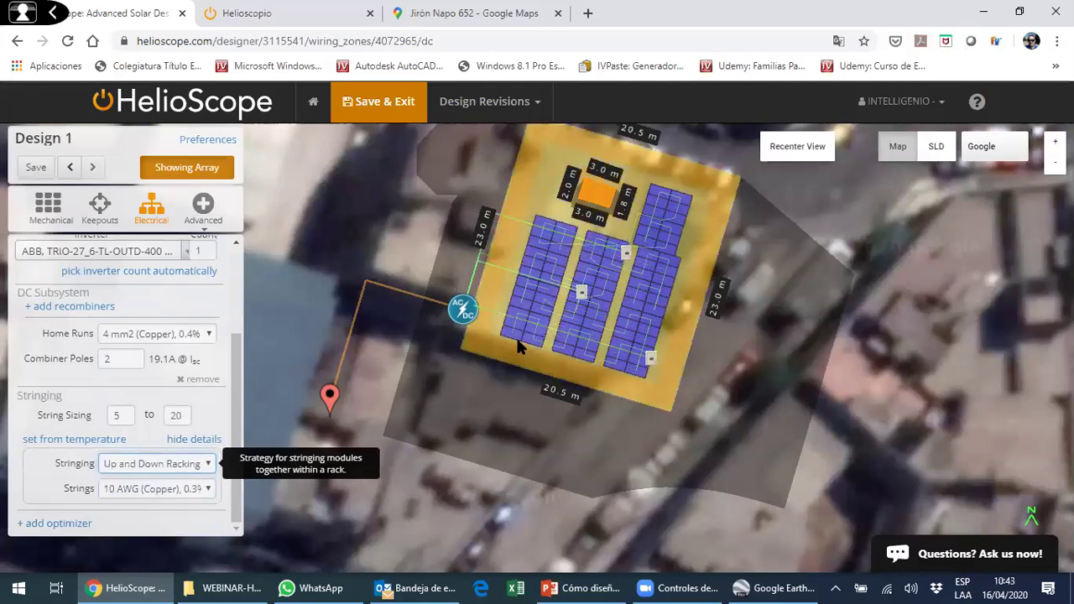
pyautogui.click(422, 395)
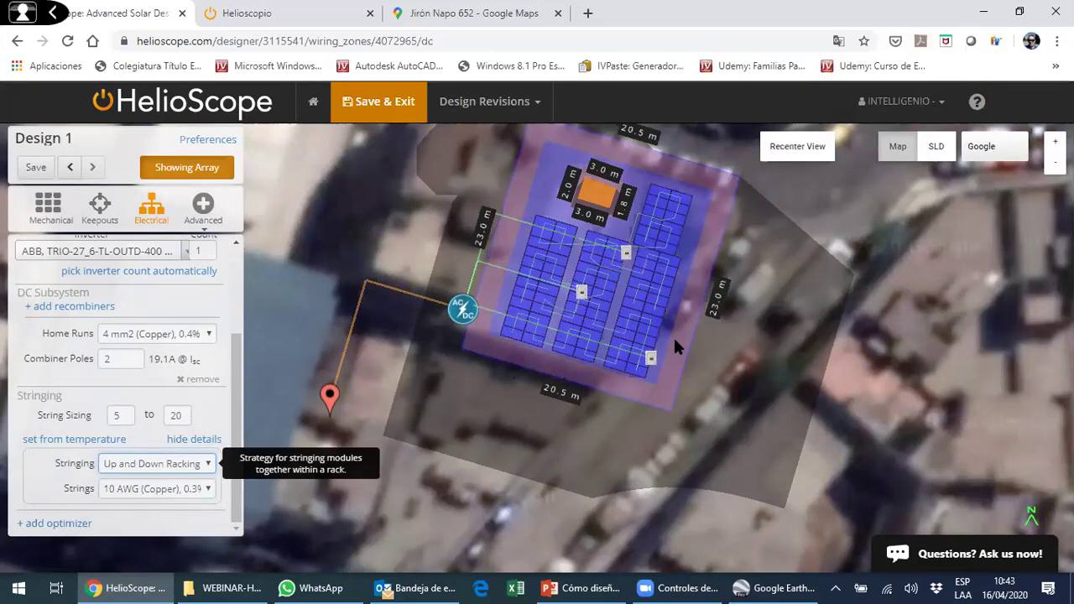
pyautogui.click(165, 471)
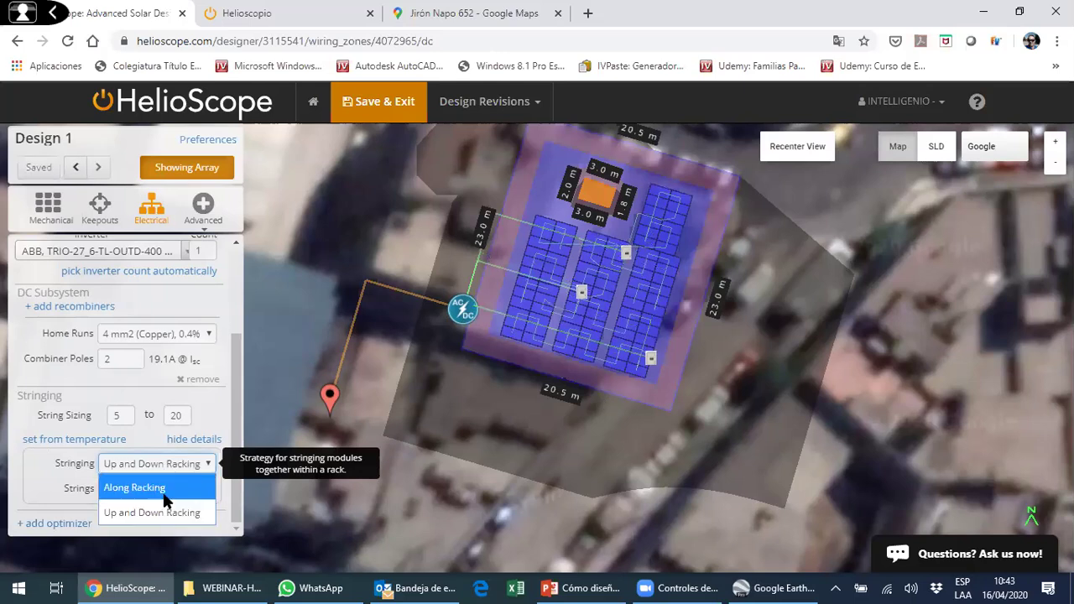
pyautogui.click(153, 488)
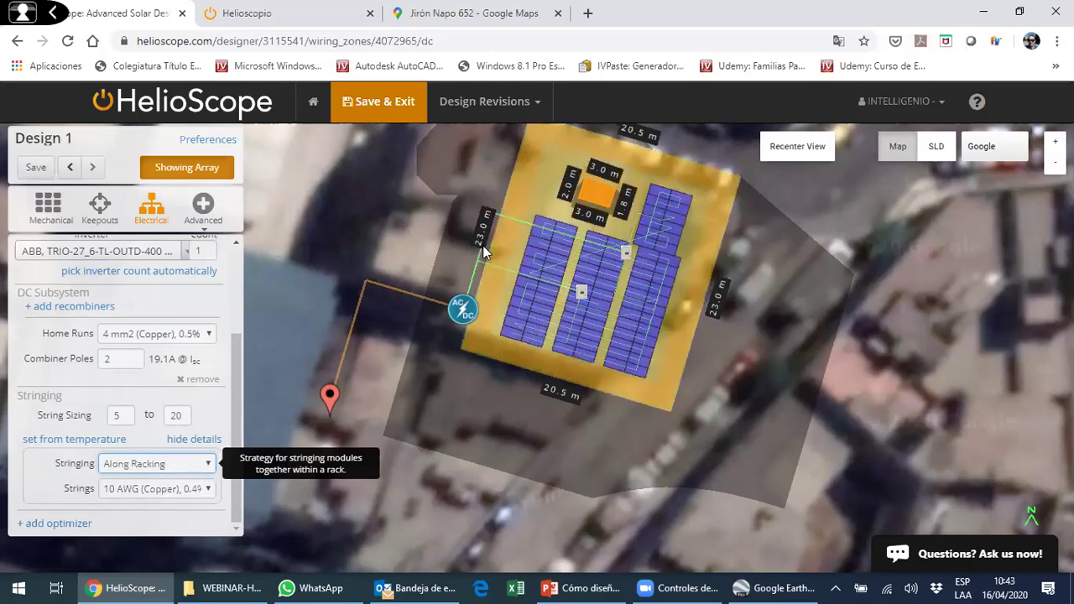
pyautogui.scroll(1, 235, 411)
pyautogui.scroll(-1, 236, 424)
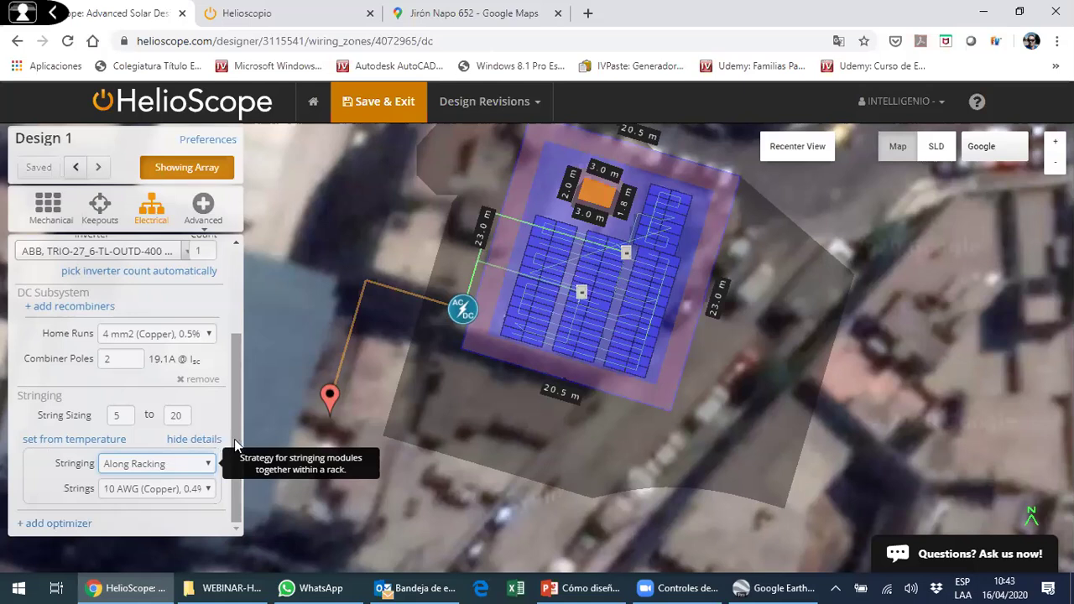
pyautogui.click(118, 415)
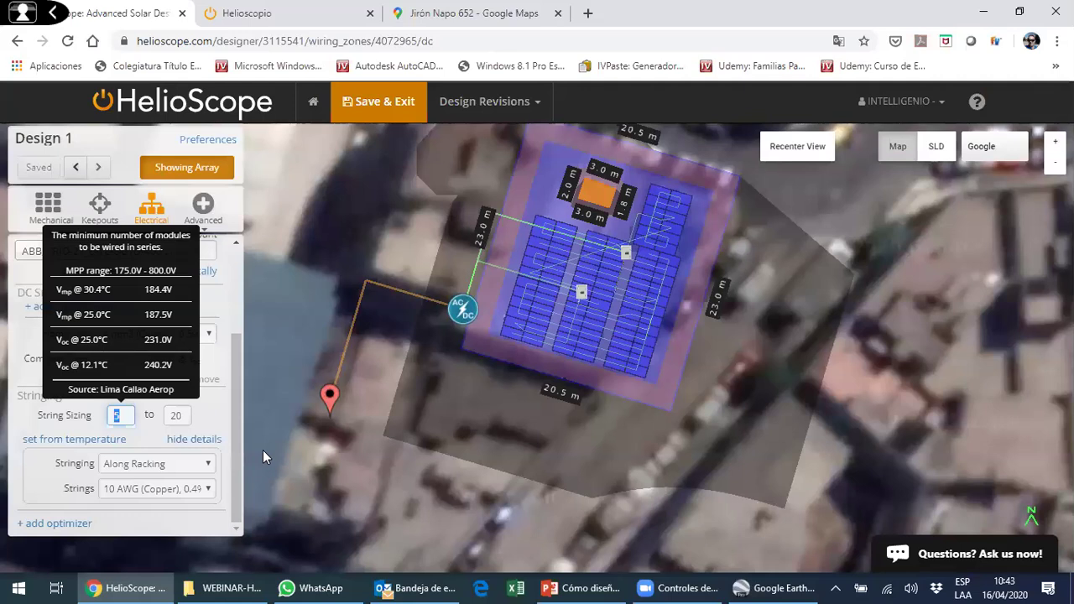
# - Fix the string sizing at a minimum and maximum of 5 modules per string
pyautogui.write('2')
pyautogui.press('Tab')
pyautogui.write('2')
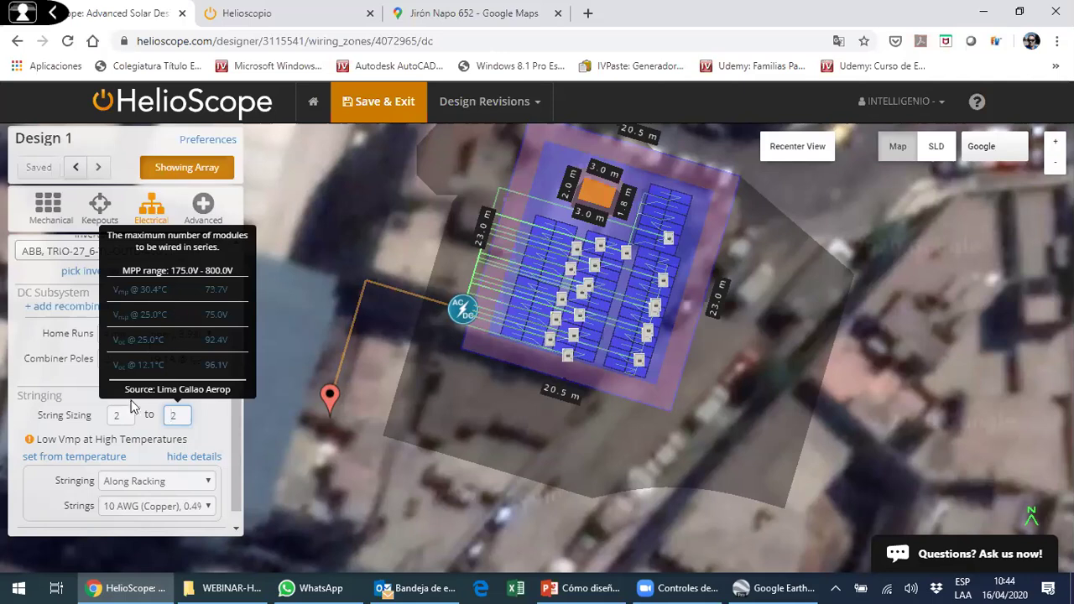
pyautogui.hotkey('shift', 'Tab')
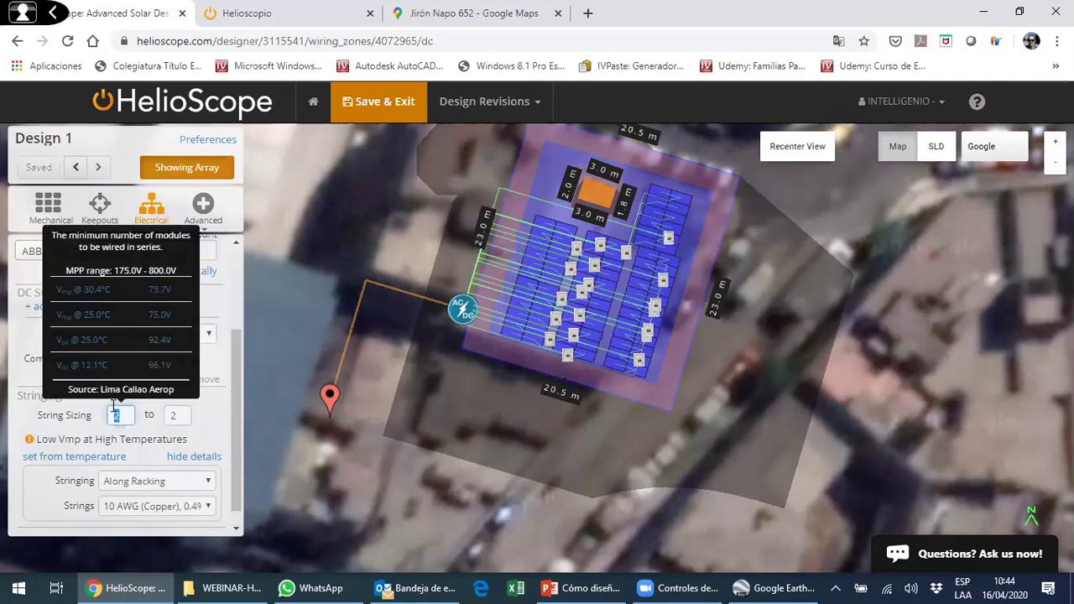
pyautogui.write('5')
pyautogui.click(177, 416)
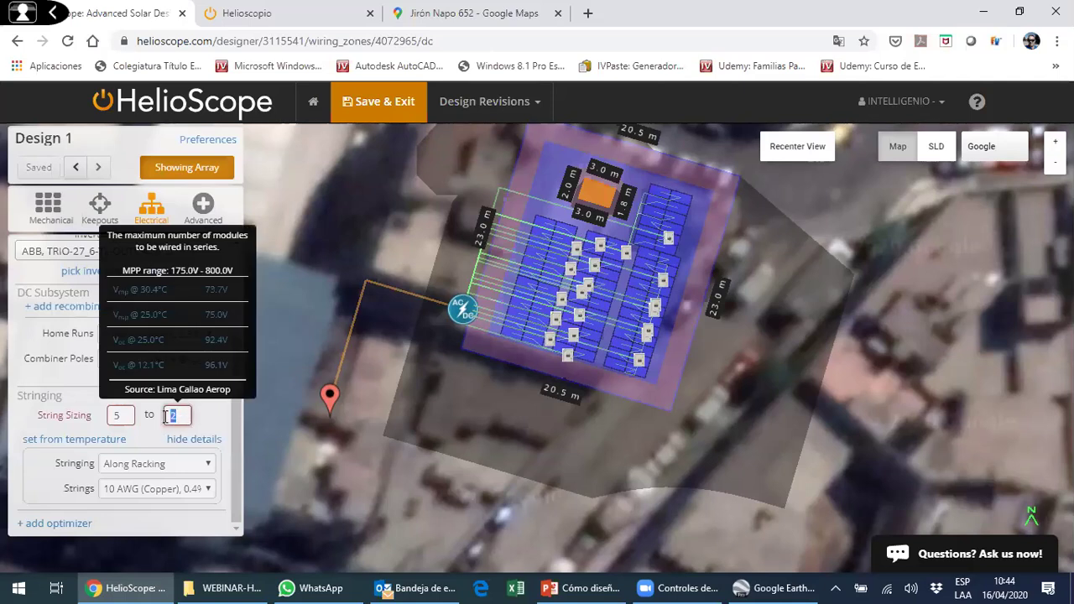
pyautogui.write('5')
pyautogui.hotkey('shift', 'Tab')
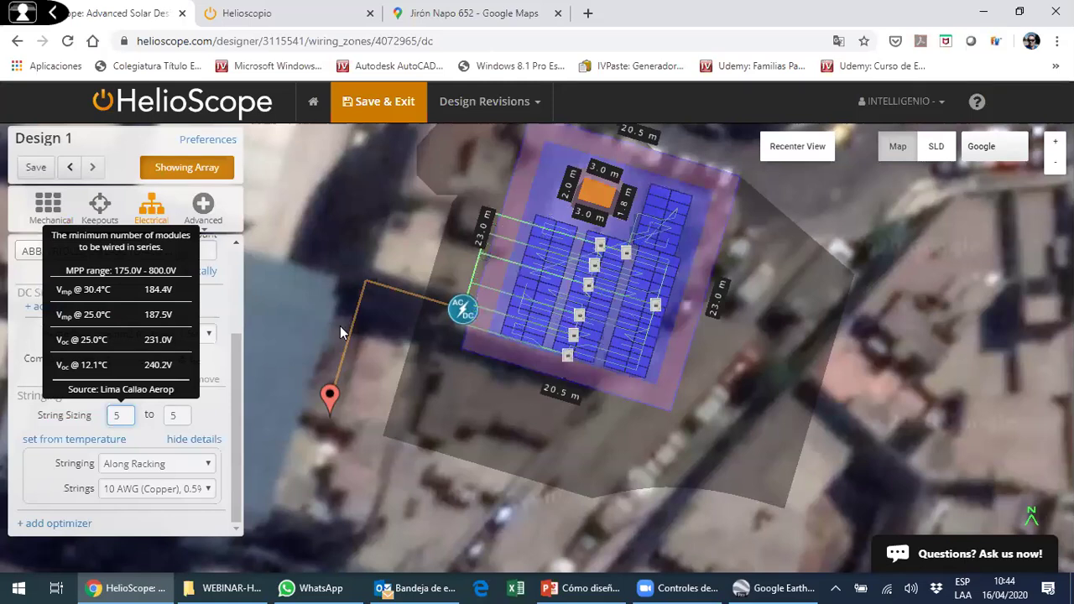
# - Show the single-line diagram and pan it to view the strings
pyautogui.click(940, 147)
pyautogui.moveTo(727, 192)
pyautogui.mouseDown()
pyautogui.moveTo(753, 204)
pyautogui.moveTo(724, 185)
pyautogui.mouseUp()
pyautogui.moveTo(690, 264); pyautogui.dragTo(744, 234)
pyautogui.moveTo(609, 299); pyautogui.dragTo(613, 296)
pyautogui.moveTo(377, 302); pyautogui.dragTo(376, 378)
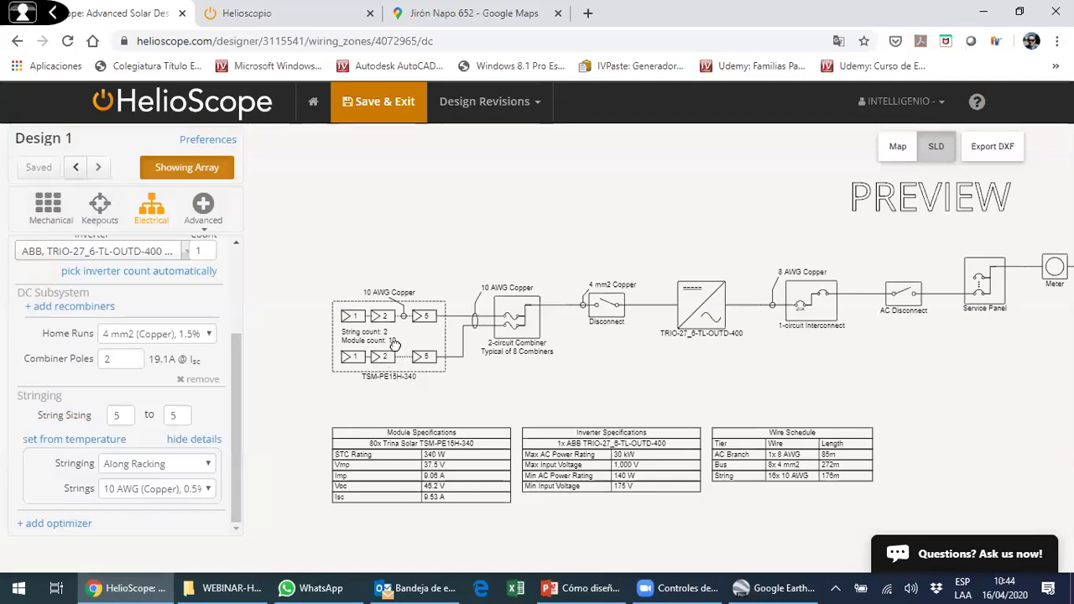
pyautogui.moveTo(394, 344); pyautogui.dragTo(383, 332)
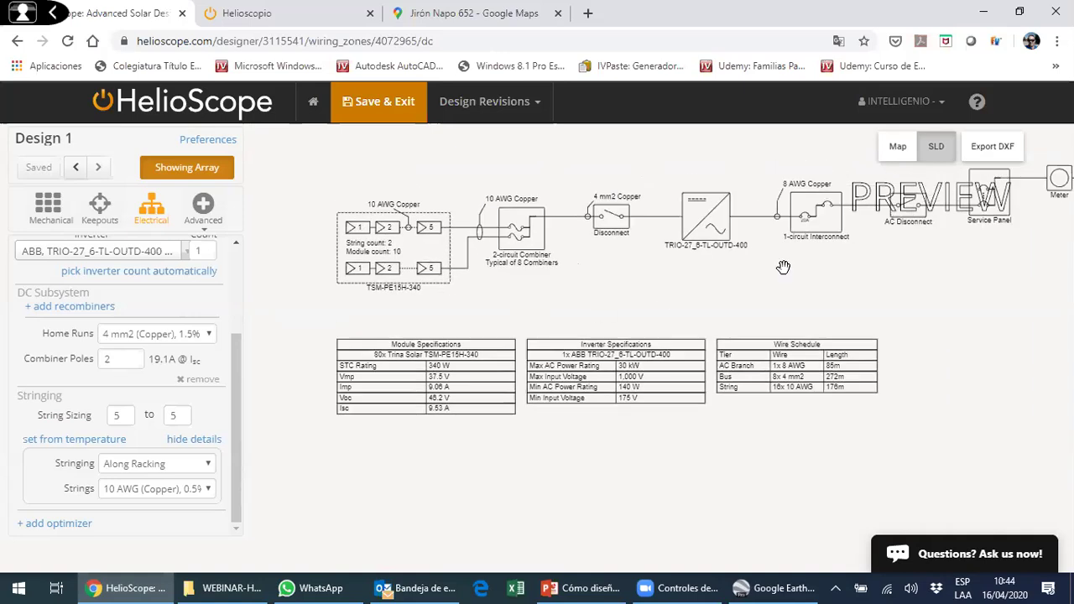
# - Export the diagram as helioscope_3115541_sld.dxf into the Documentos folder
pyautogui.click(1010, 161)
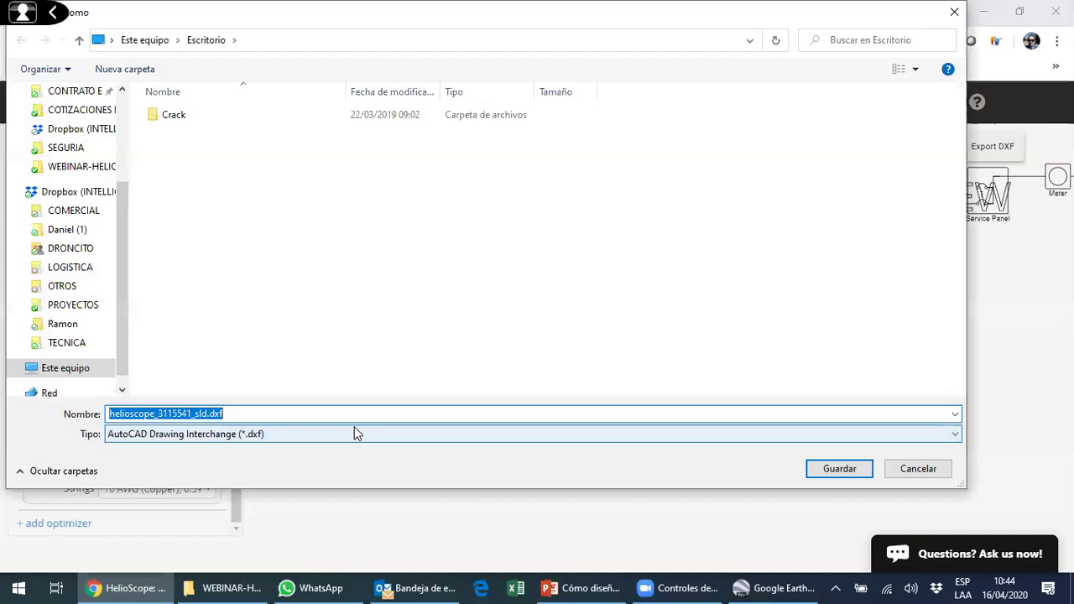
pyautogui.click(354, 432)
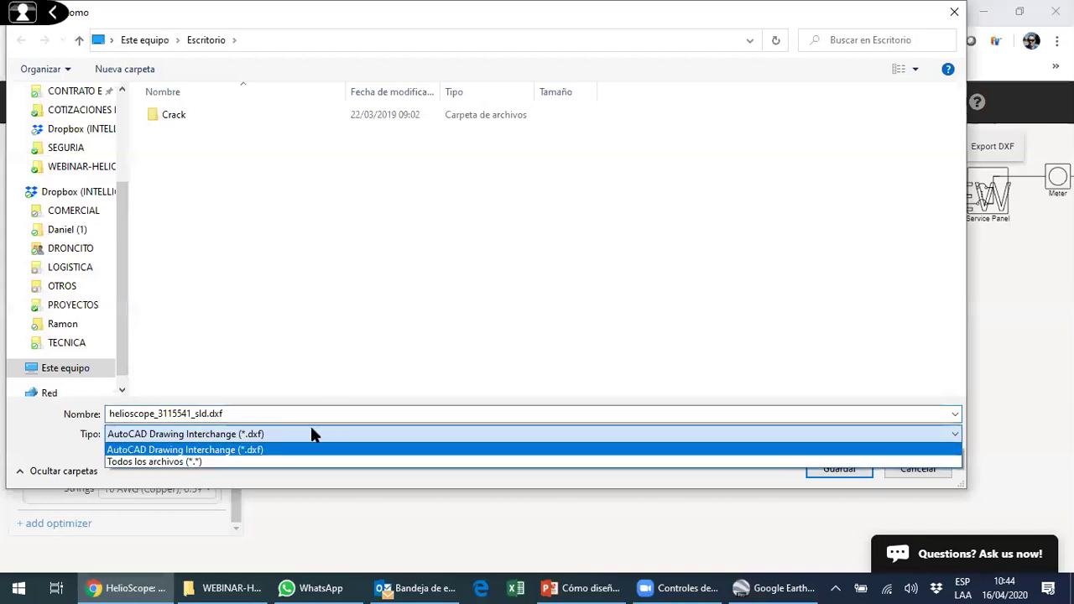
pyautogui.click(125, 225)
pyautogui.scroll(3, 79, 140)
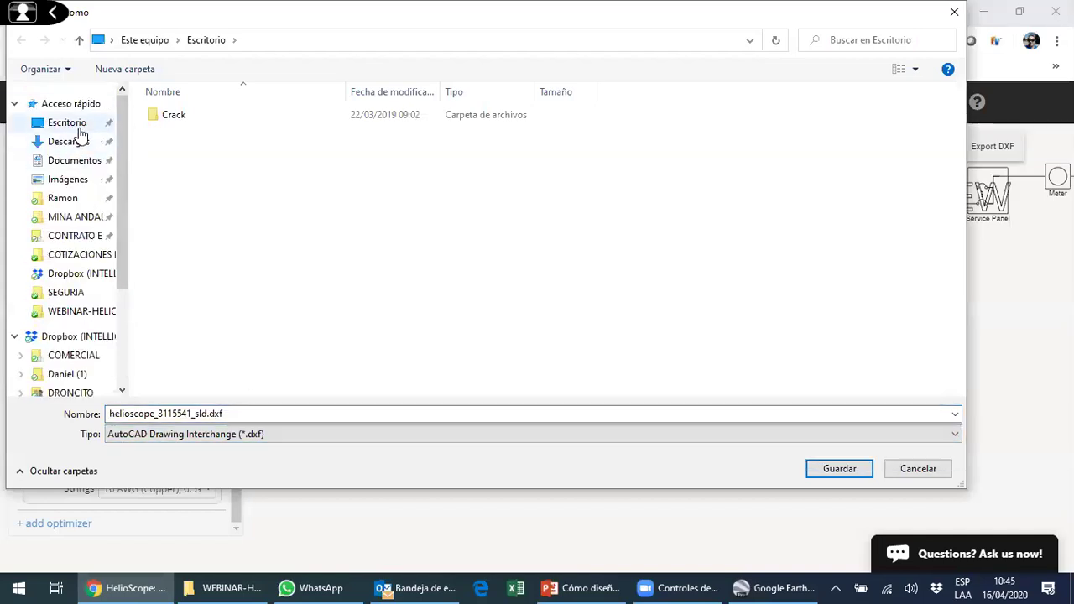
pyautogui.click(74, 142)
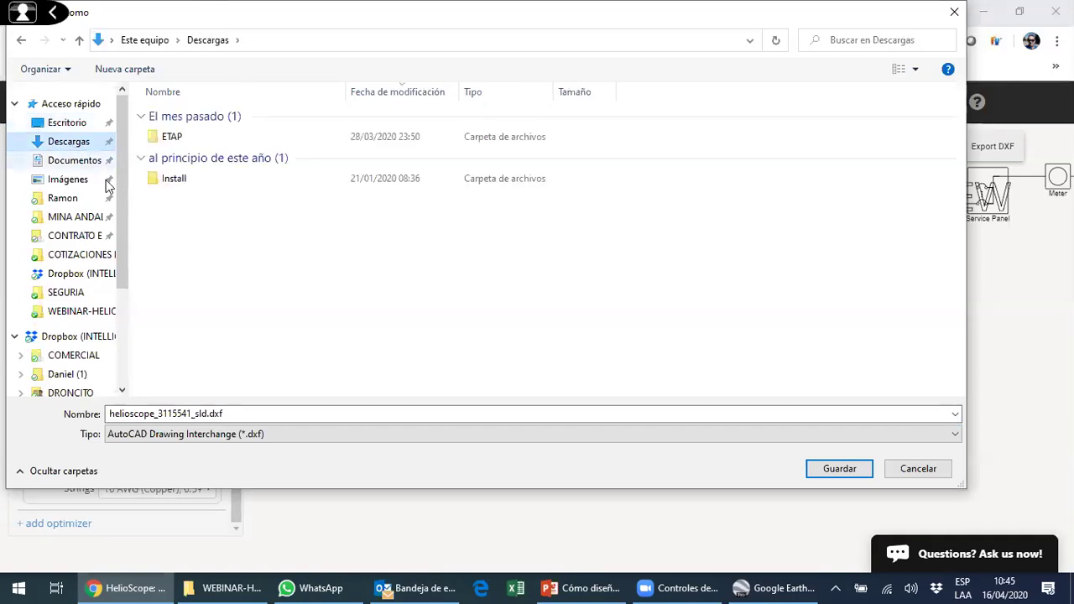
pyautogui.click(80, 164)
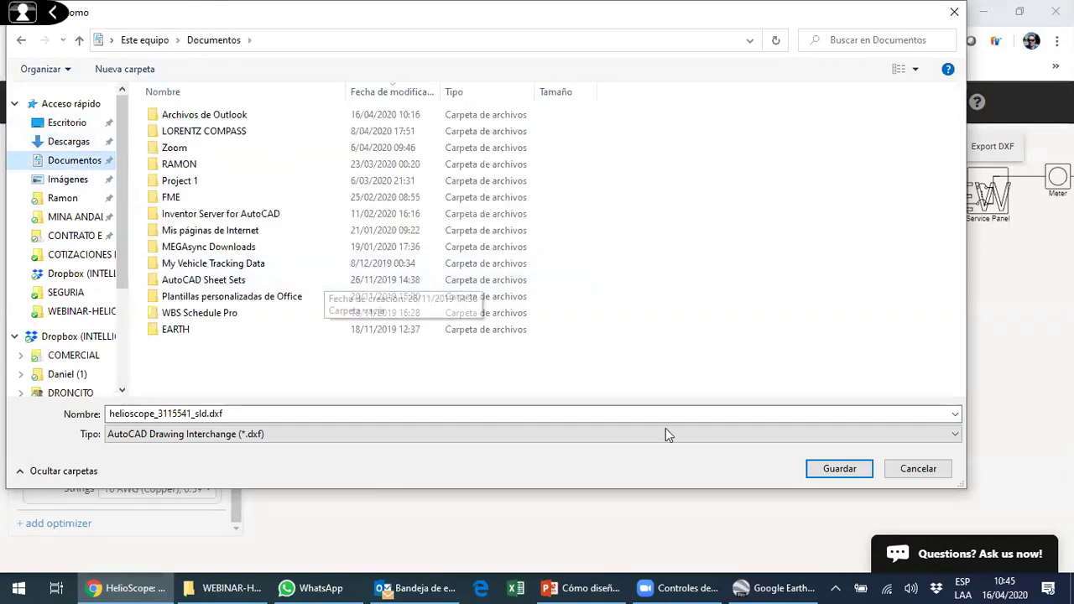
pyautogui.click(841, 461)
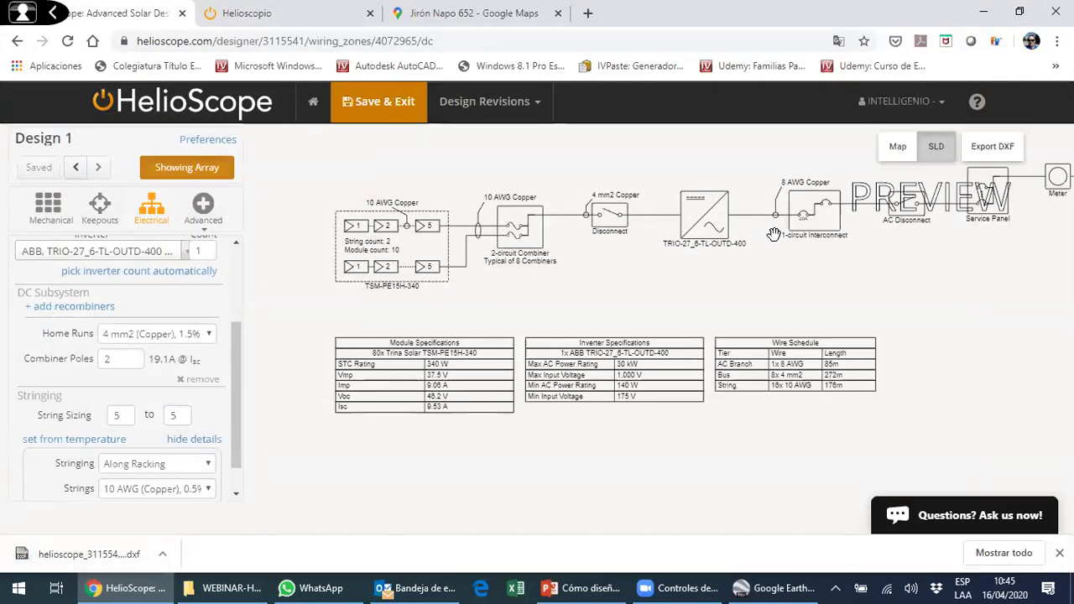
# - Set string sizing from Lima Callao temperature data (5–20 modules) and view the 84-module single-line diagram
pyautogui.click(1059, 553)
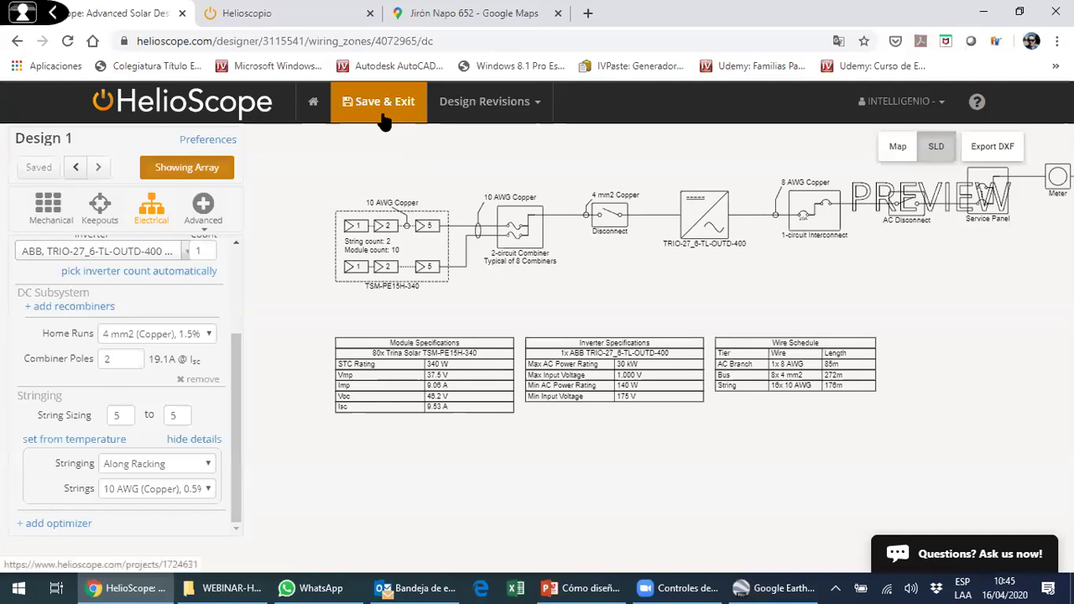
pyautogui.click(898, 149)
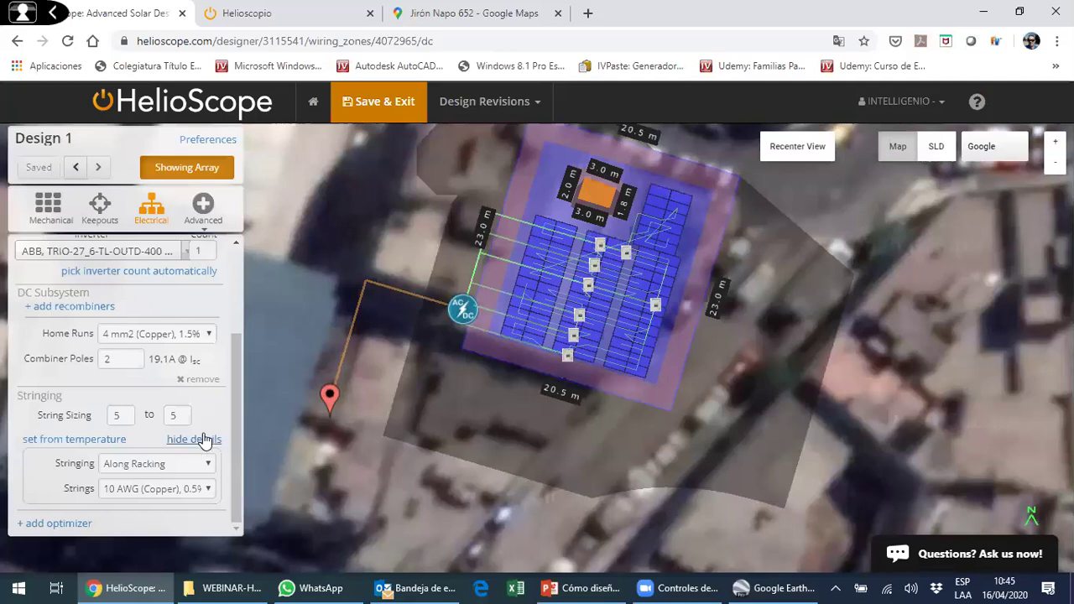
pyautogui.click(106, 439)
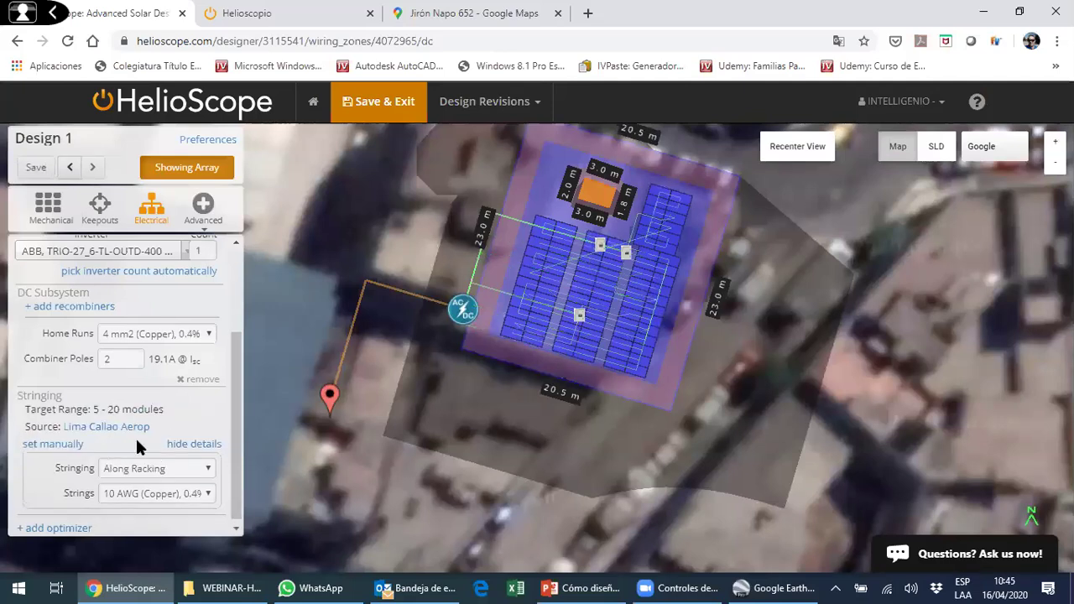
pyautogui.click(212, 440)
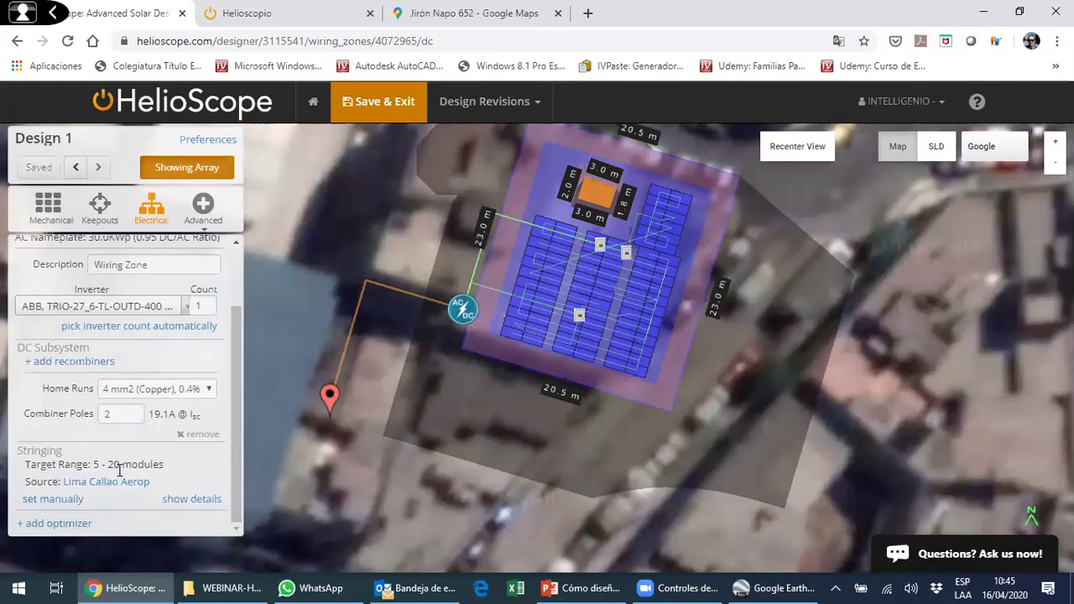
pyautogui.click(937, 146)
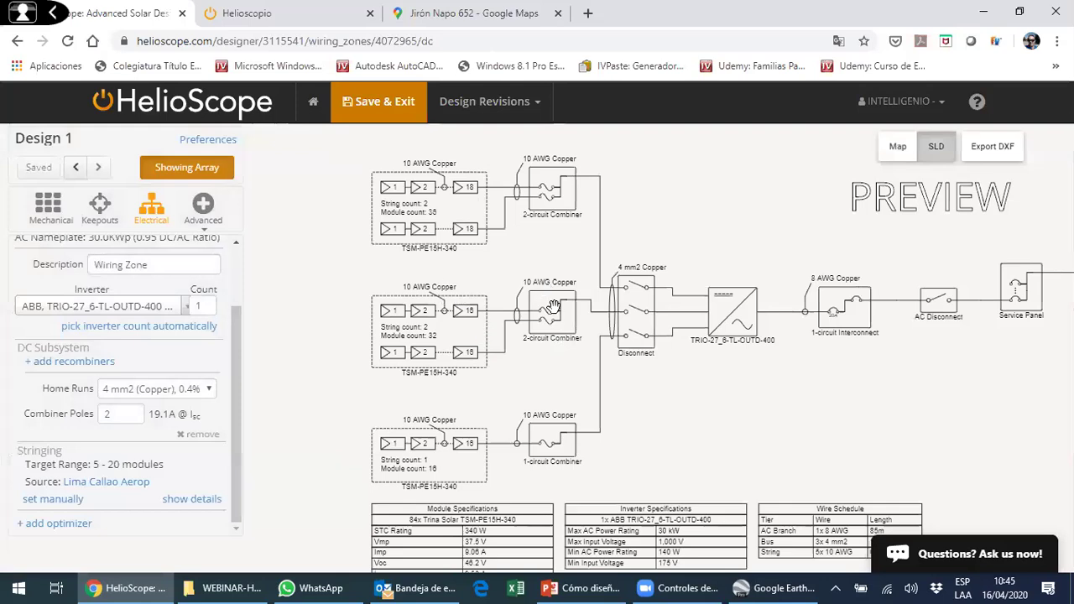
# - Scroll through the three-combiner single-line diagram to review it
pyautogui.scroll(-3, 437, 267)
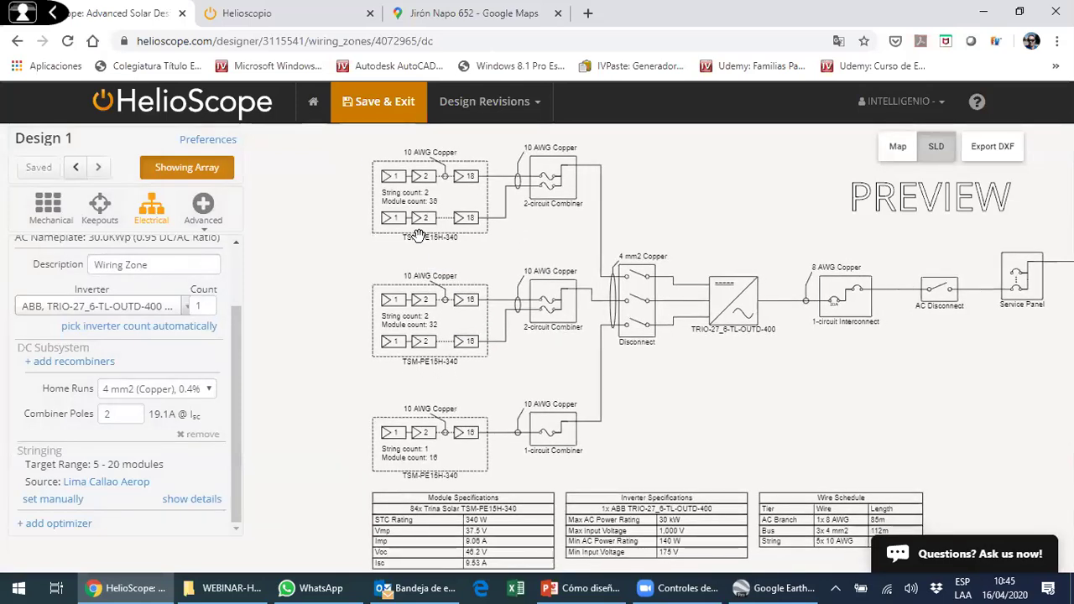
pyautogui.scroll(-1, 438, 277)
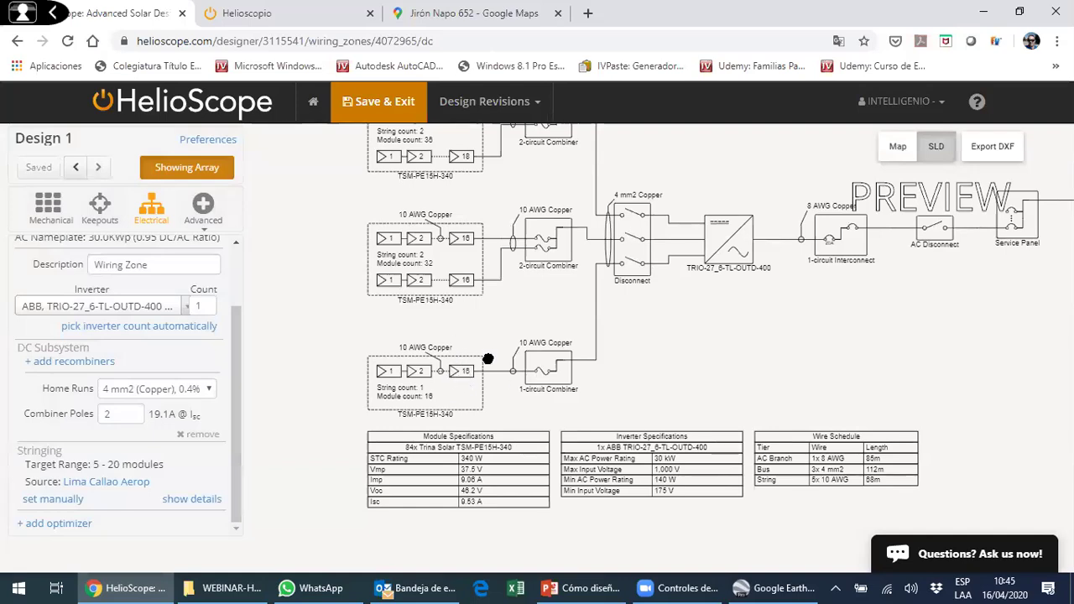
pyautogui.scroll(4, 485, 359)
pyautogui.scroll(-3, 488, 325)
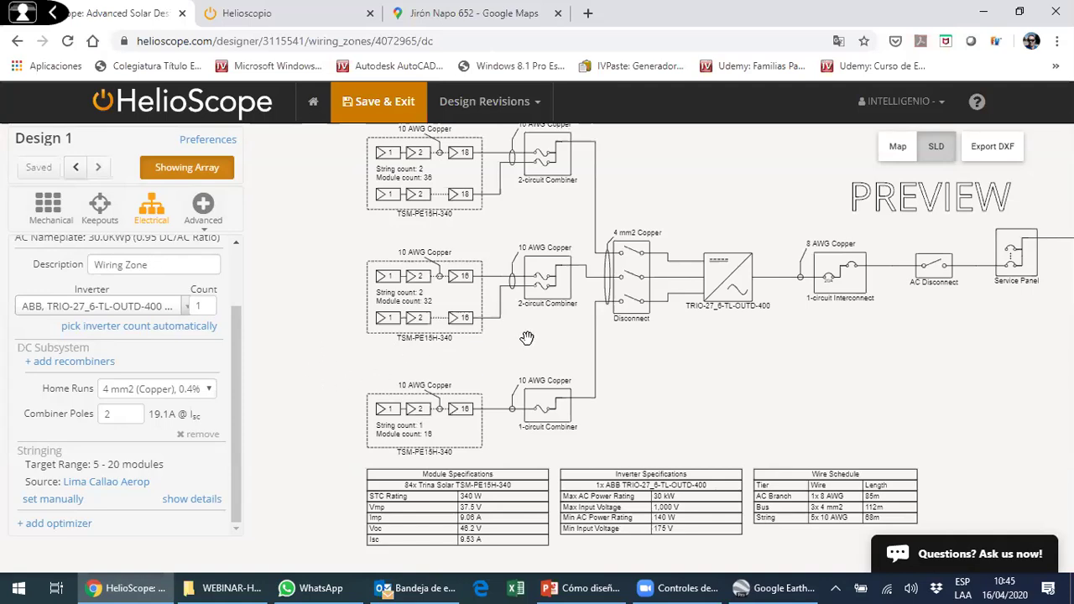
pyautogui.scroll(5, 465, 401)
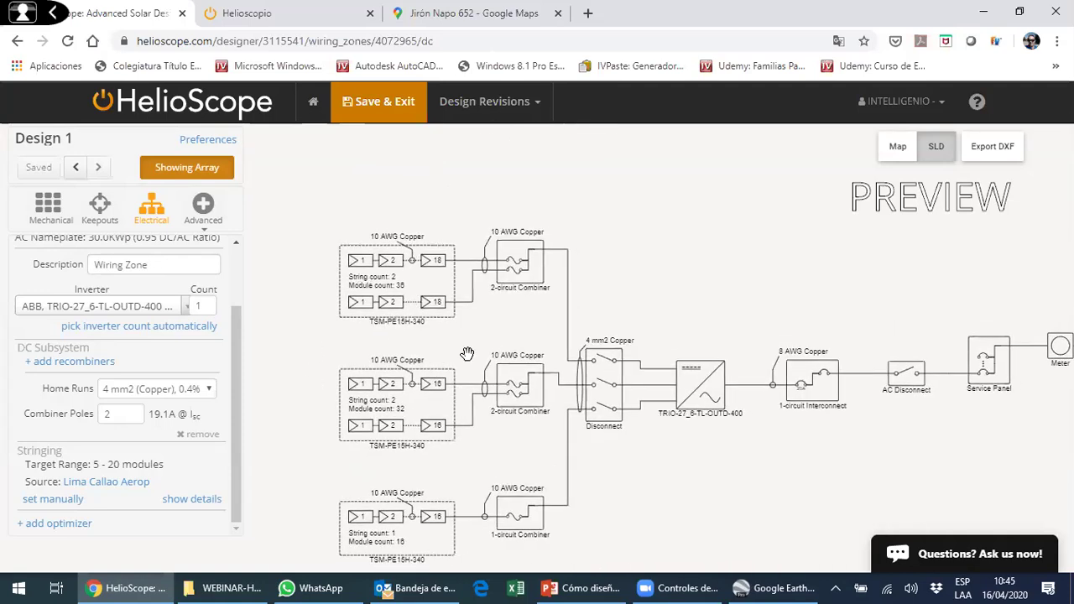
pyautogui.scroll(-2, 466, 293)
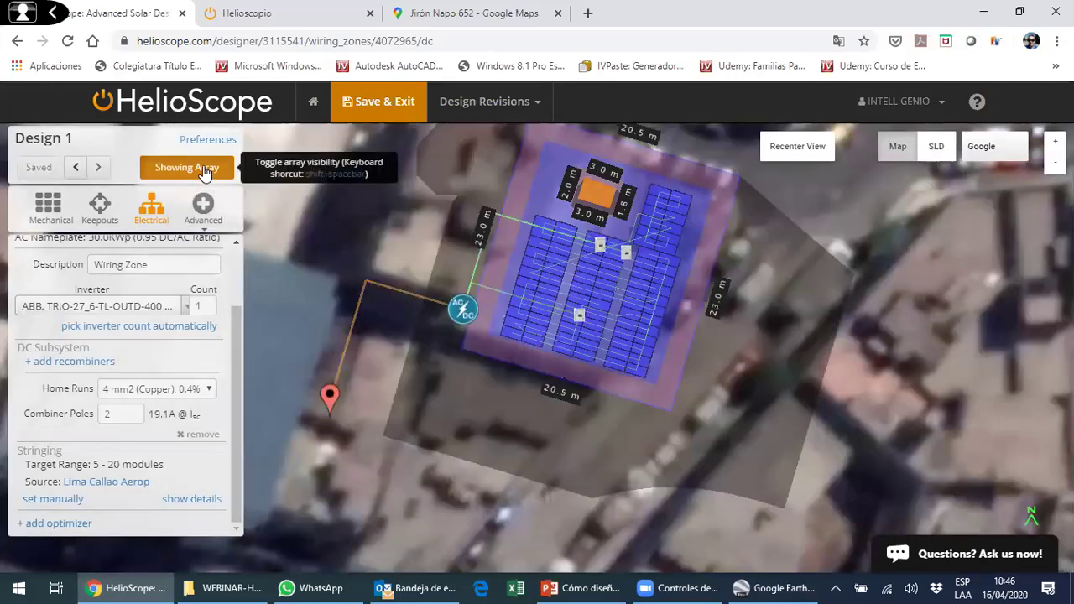
# - In designer preferences, keep keepout dimension labels shown and shrink the label size to small
pyautogui.click(203, 168)
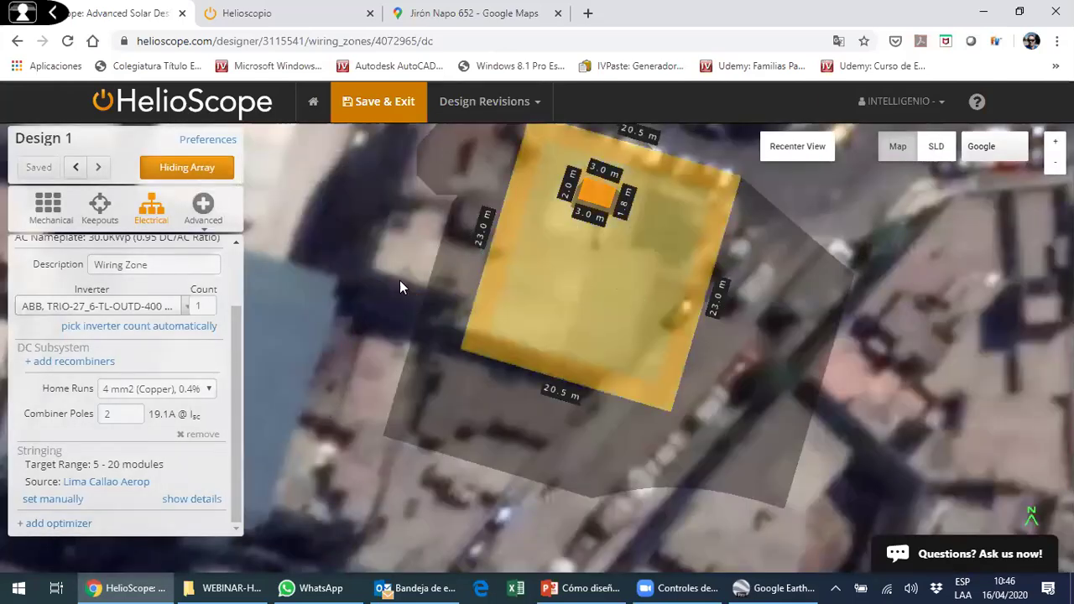
pyautogui.click(202, 168)
pyautogui.click(210, 140)
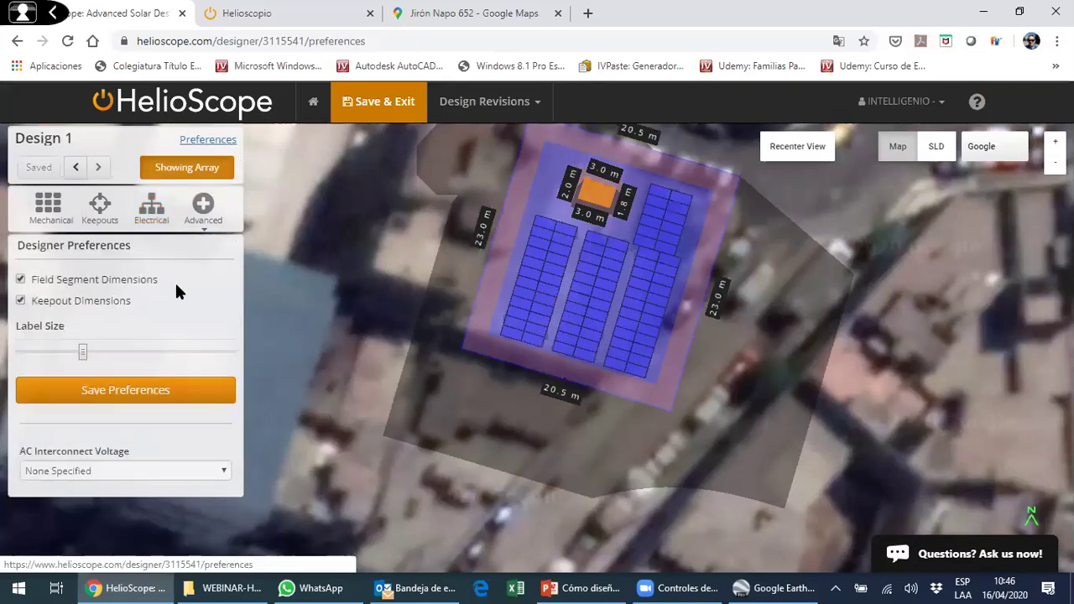
pyautogui.click(101, 280)
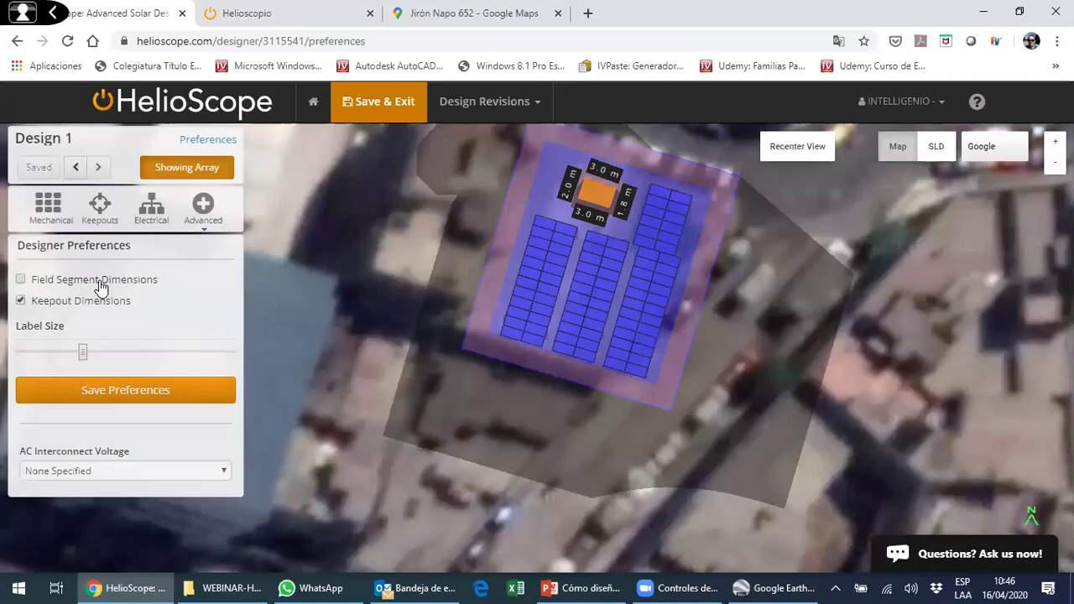
pyautogui.click(101, 286)
pyautogui.click(75, 309)
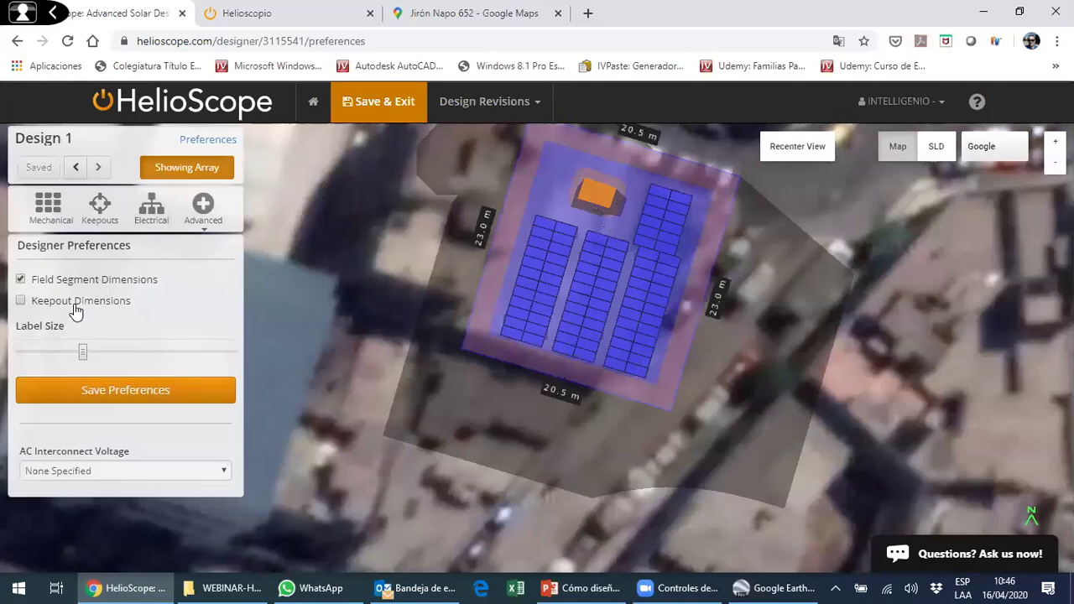
pyautogui.click(76, 309)
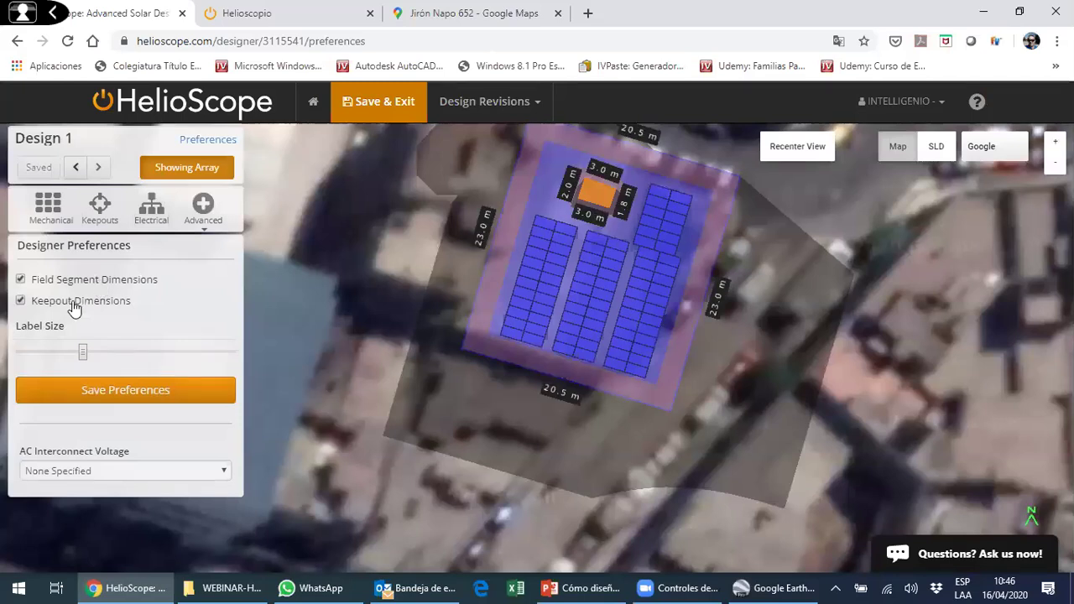
pyautogui.click(74, 307)
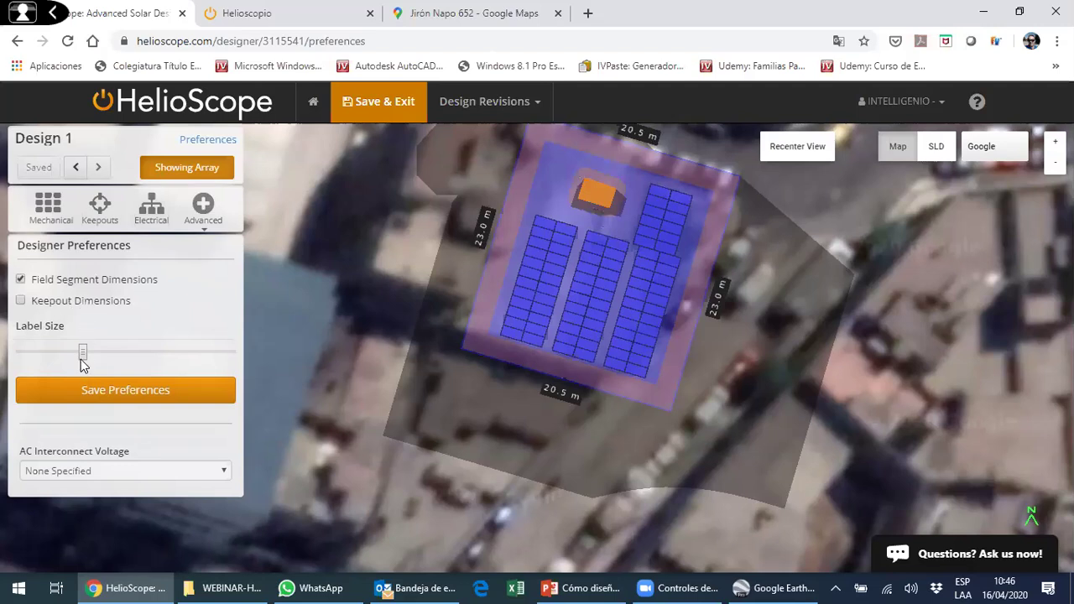
pyautogui.moveTo(84, 359); pyautogui.dragTo(134, 360)
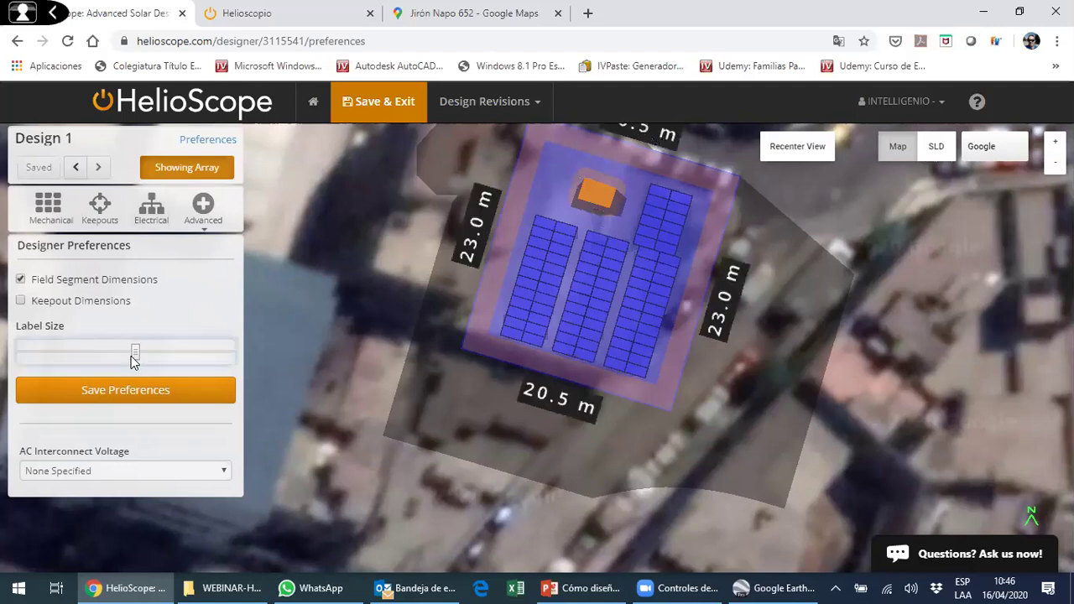
pyautogui.click(36, 358)
pyautogui.moveTo(60, 362)
pyautogui.mouseDown()
pyautogui.moveTo(173, 360)
pyautogui.moveTo(59, 357)
pyautogui.mouseUp()
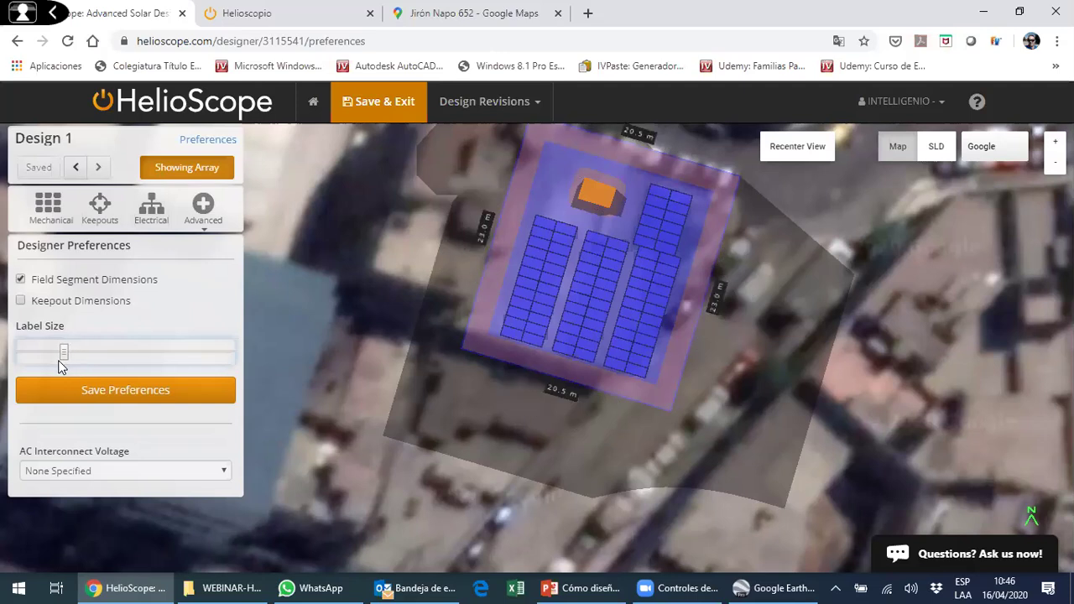
pyautogui.click(20, 300)
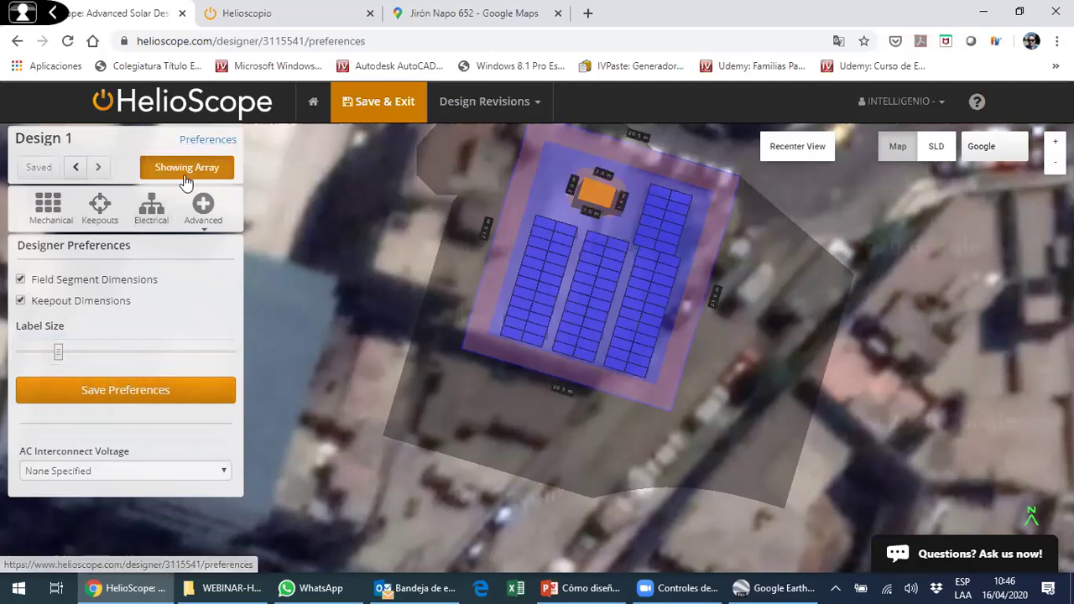
# - Recenter the map and list the field segments, showing Techo 1 at 84 modules, 28.6 kWp
pyautogui.click(185, 178)
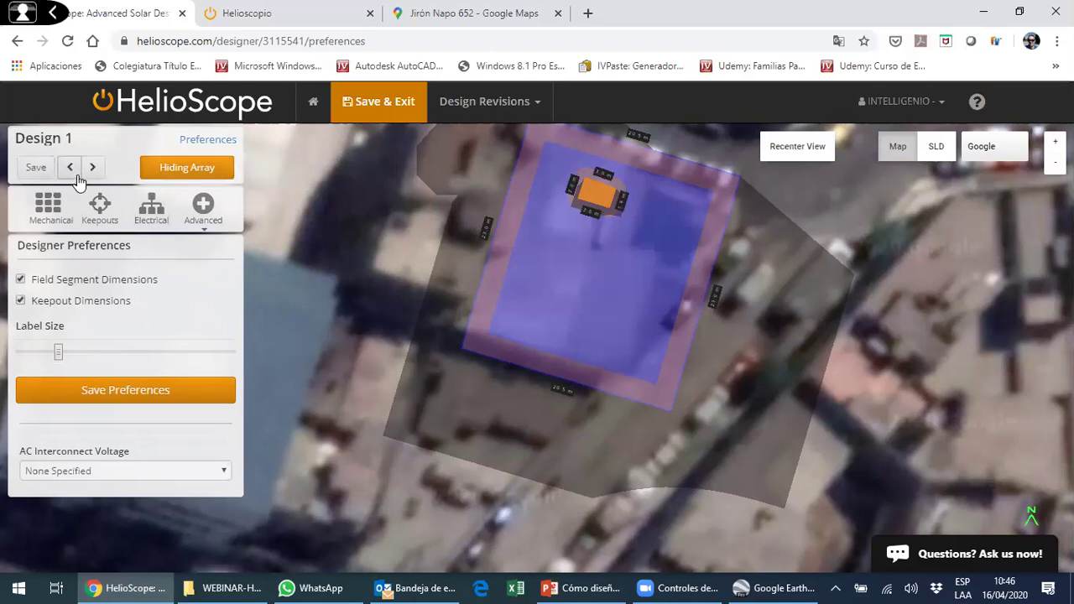
pyautogui.click(796, 146)
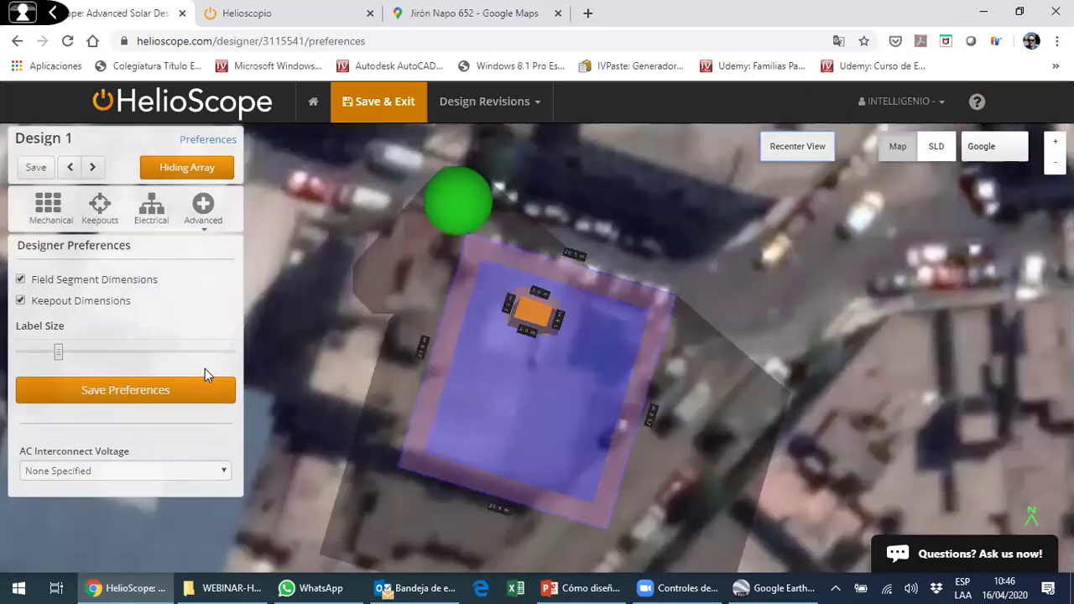
pyautogui.click(200, 172)
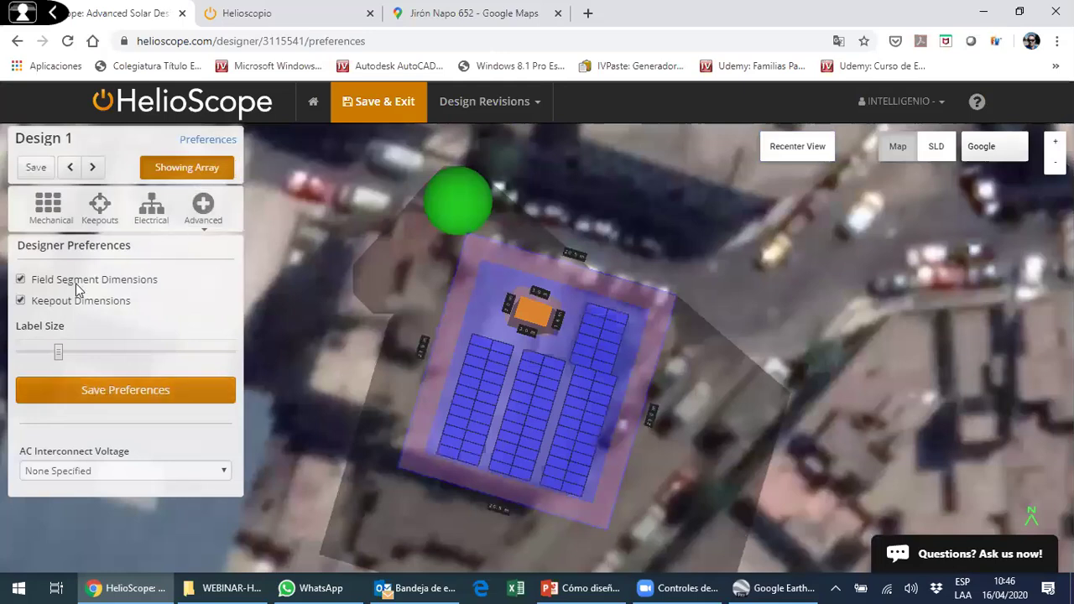
pyautogui.click(39, 213)
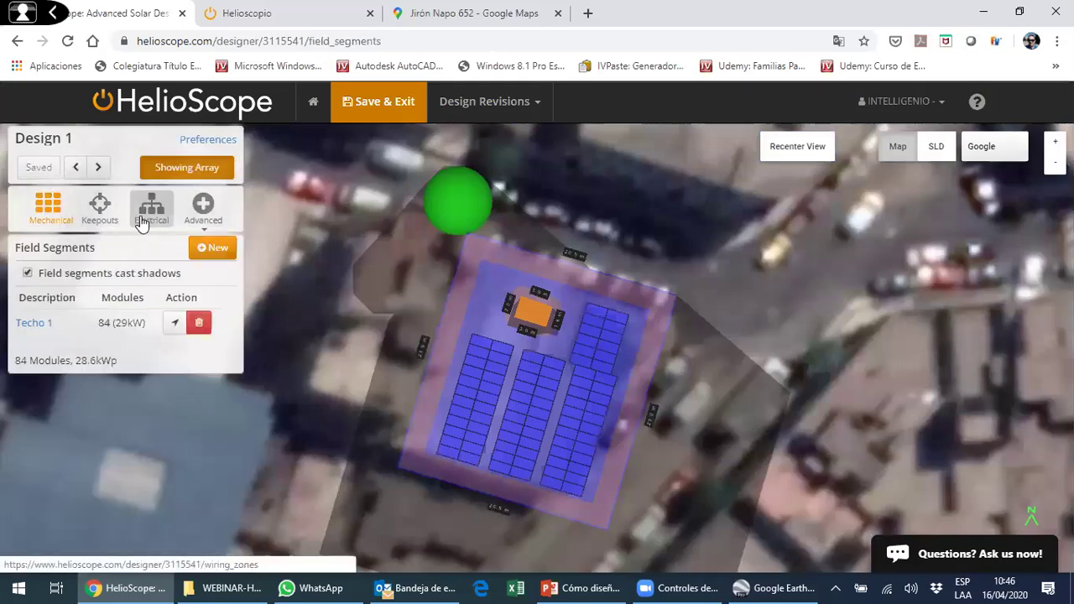
# - Try moving the rooftop keepout, undo it, and open Advanced > Shading optimization
pyautogui.click(541, 332)
pyautogui.click(543, 322)
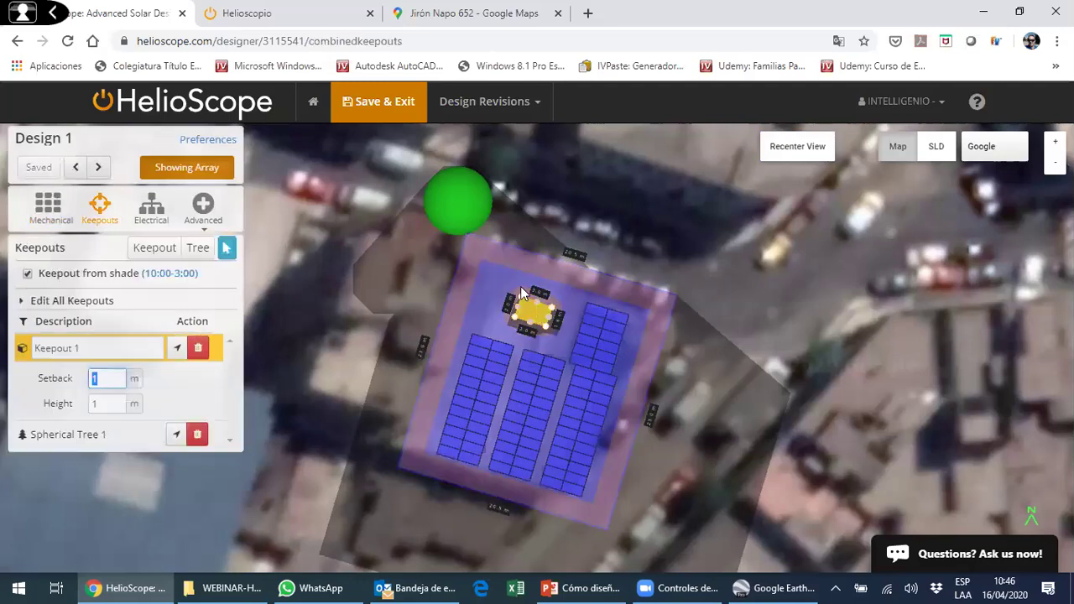
pyautogui.moveTo(521, 294); pyautogui.dragTo(494, 282)
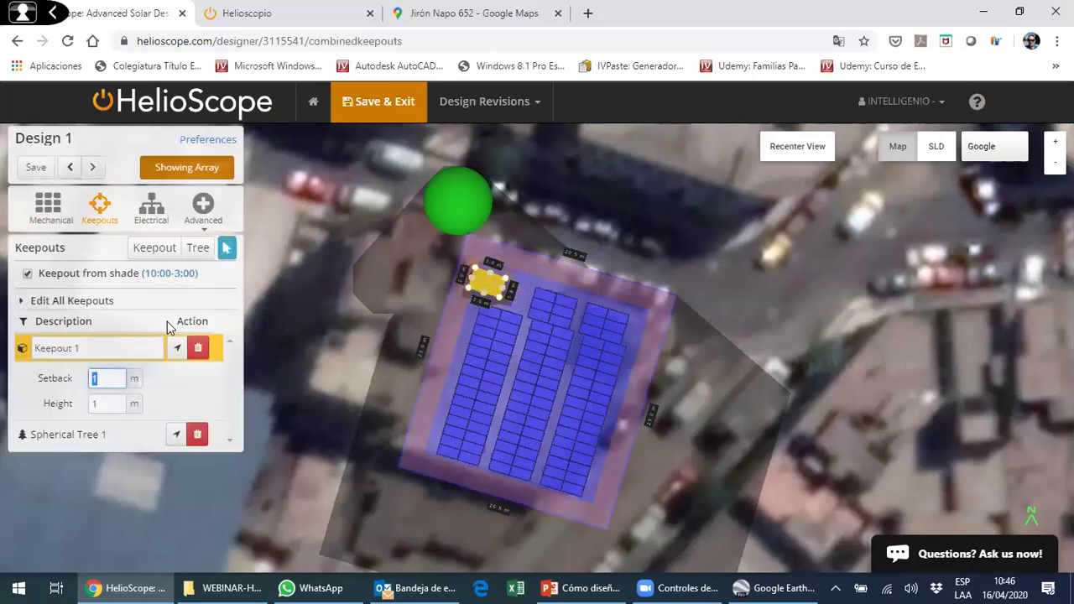
pyautogui.click(69, 167)
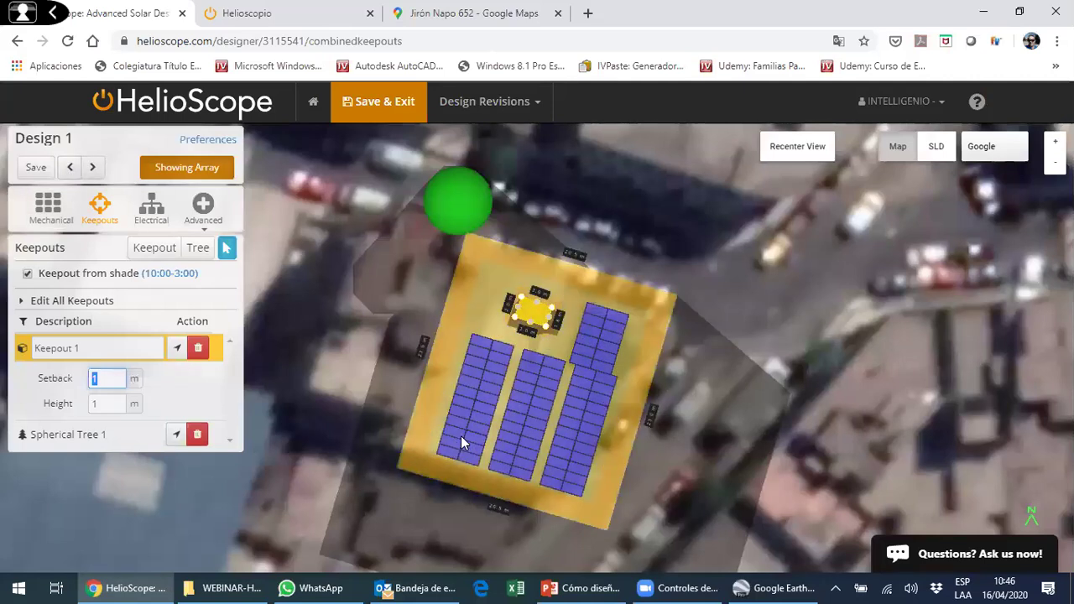
pyautogui.click(206, 220)
pyautogui.click(225, 238)
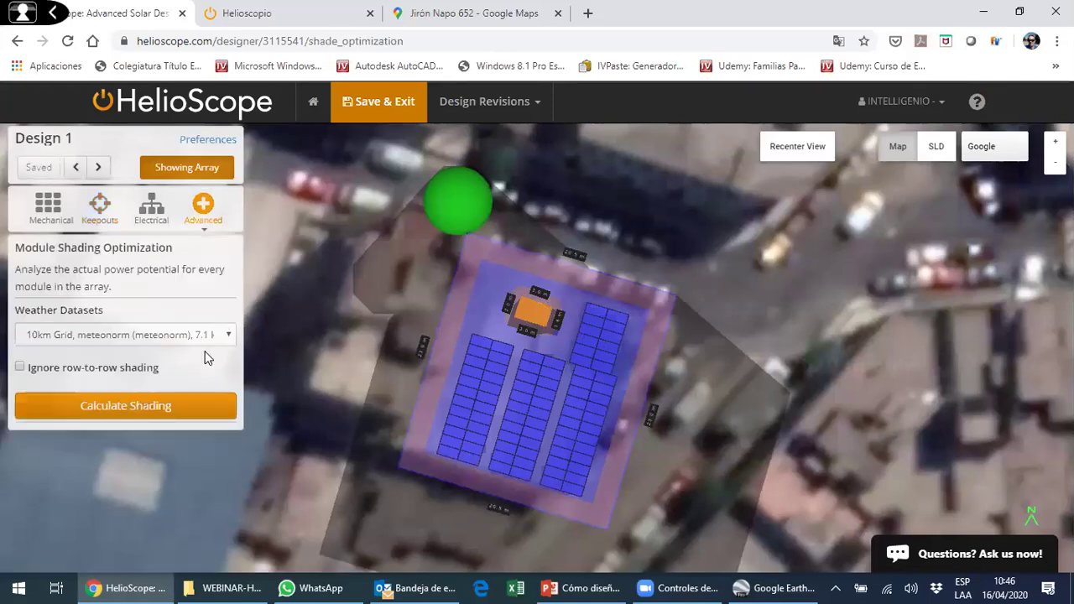
# - Calculate module shading, lower the cutoff to 6.2%, and remove the 23 shaded modules
pyautogui.click(125, 405)
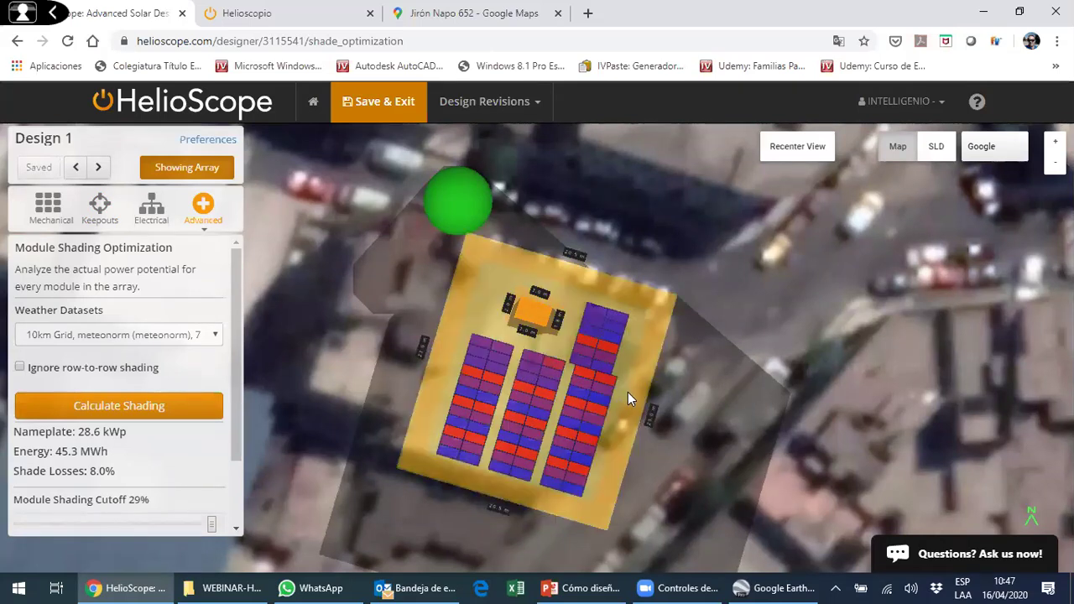
pyautogui.moveTo(636, 321); pyautogui.dragTo(443, 388)
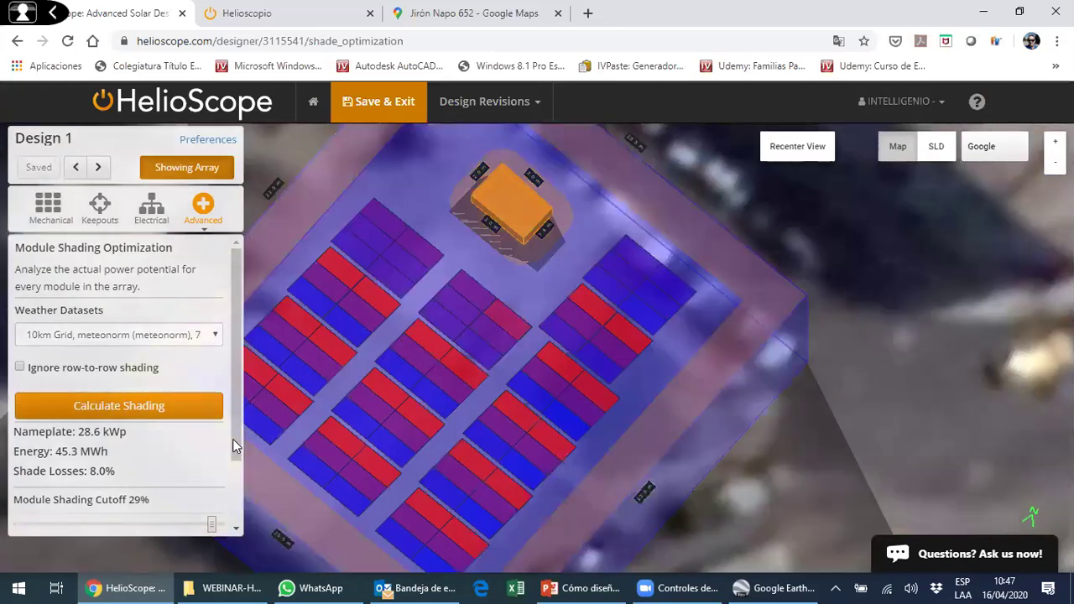
pyautogui.scroll(-2, 233, 458)
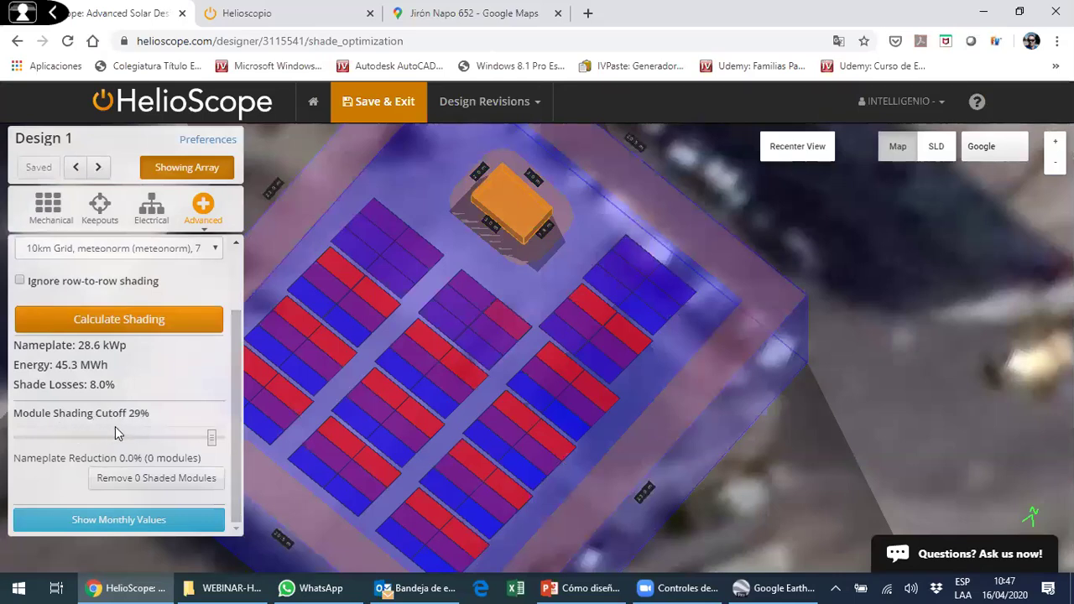
pyautogui.moveTo(211, 437); pyautogui.dragTo(98, 443)
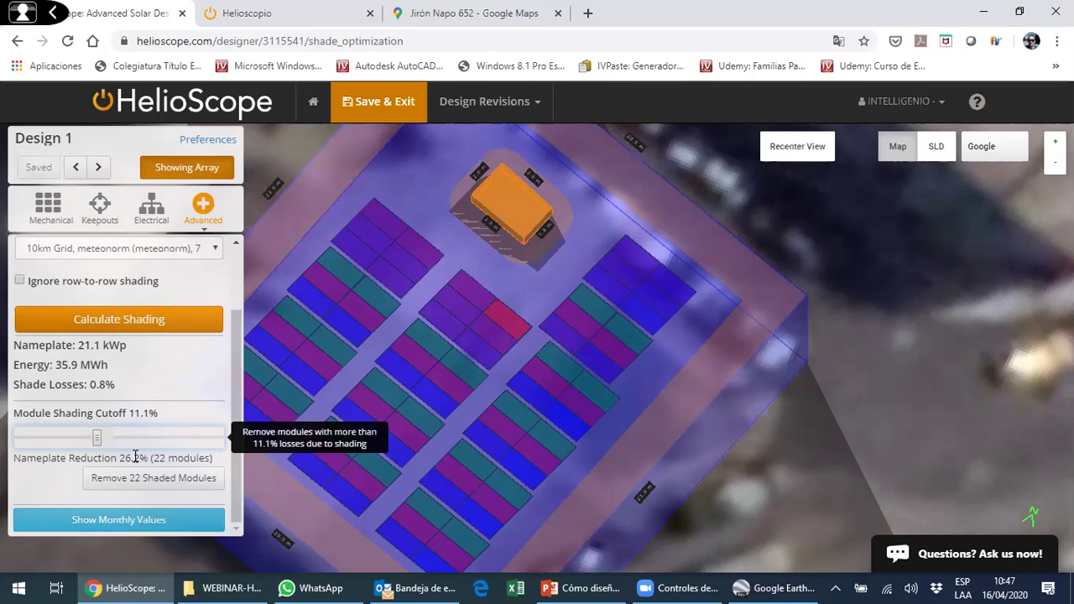
pyautogui.moveTo(98, 438)
pyautogui.mouseDown()
pyautogui.moveTo(13, 445)
pyautogui.moveTo(36, 437)
pyautogui.moveTo(23, 438)
pyautogui.moveTo(127, 454)
pyautogui.moveTo(34, 446)
pyautogui.moveTo(63, 455)
pyautogui.moveTo(139, 444)
pyautogui.moveTo(66, 437)
pyautogui.mouseUp()
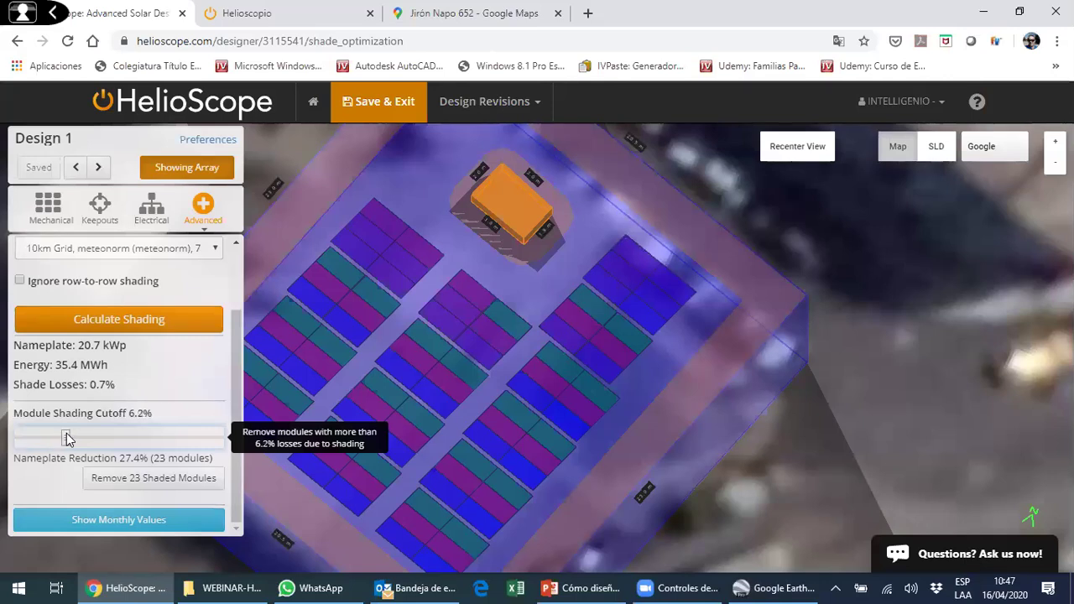
pyautogui.click(143, 491)
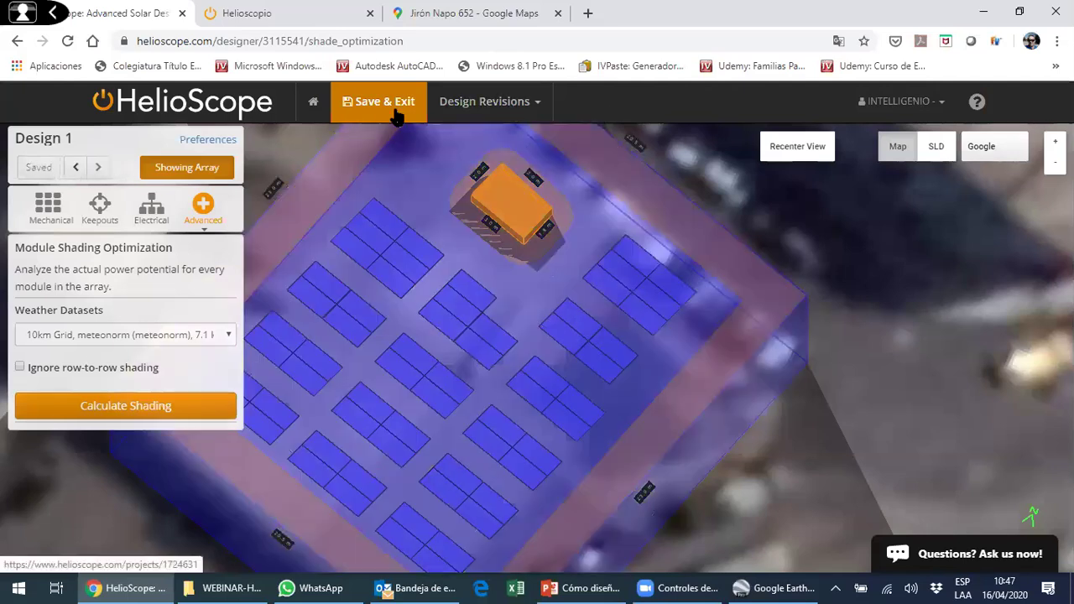
# - Save Design 1, simulate it with Condition Set 1, and confirm the 1,543.8 kWh/kWp yield in Reports
pyautogui.click(394, 111)
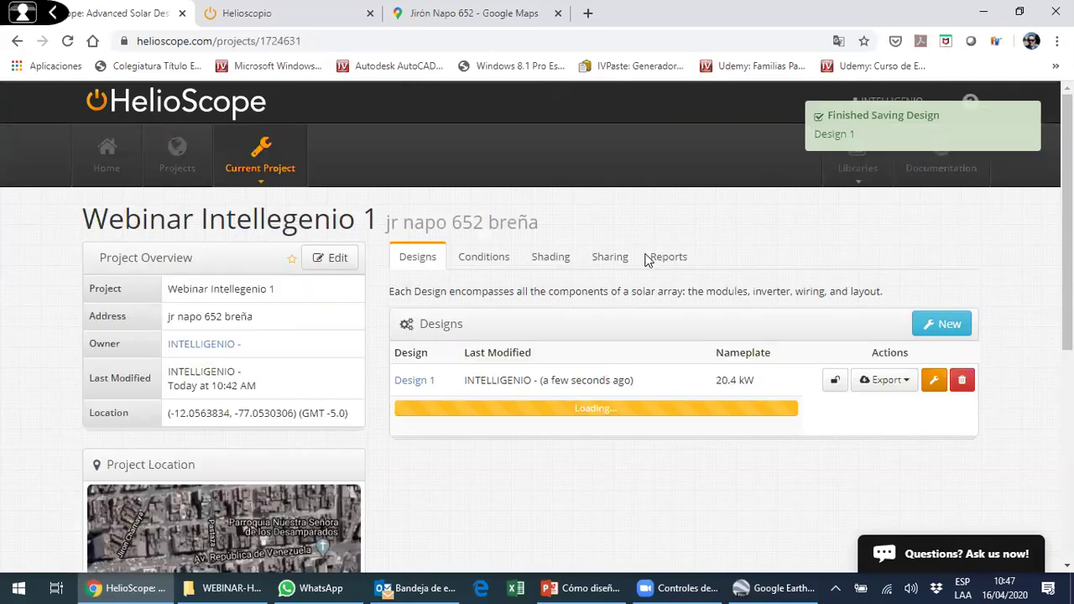
pyautogui.click(802, 399)
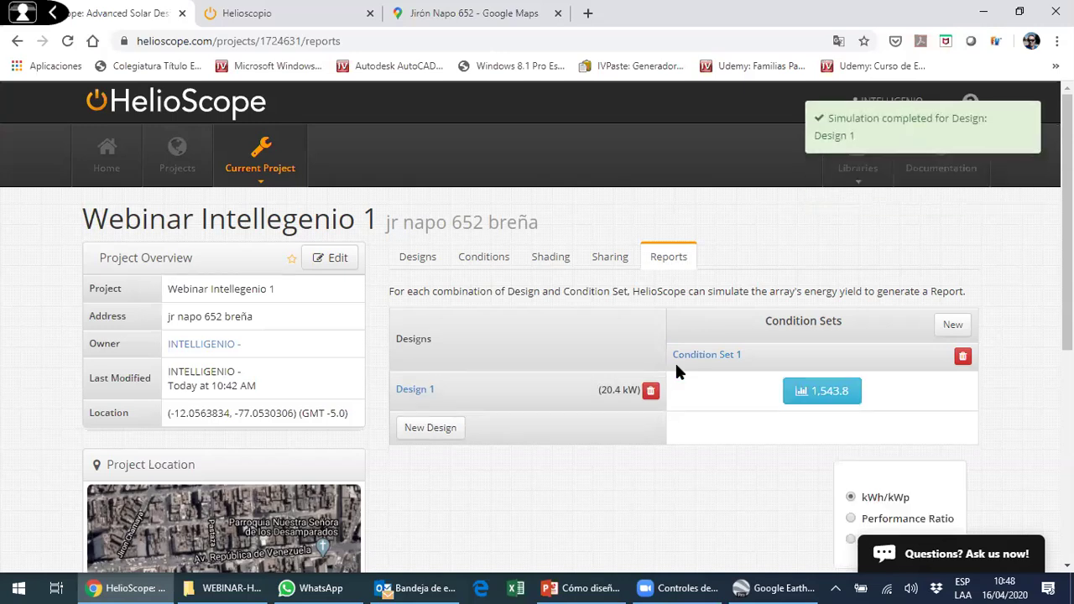
pyautogui.click(485, 260)
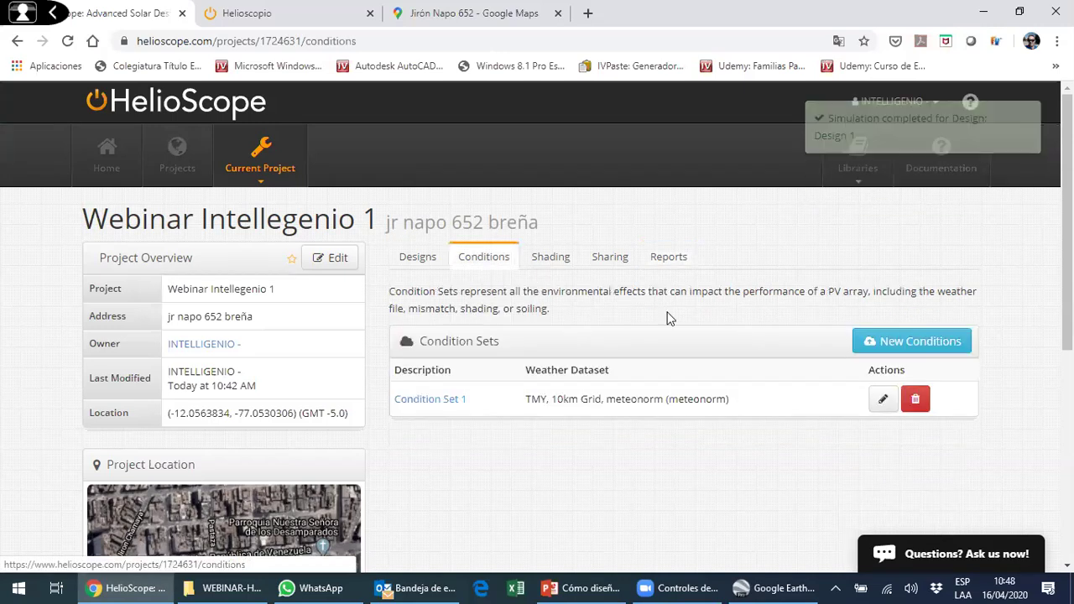
pyautogui.scroll(-1, 669, 318)
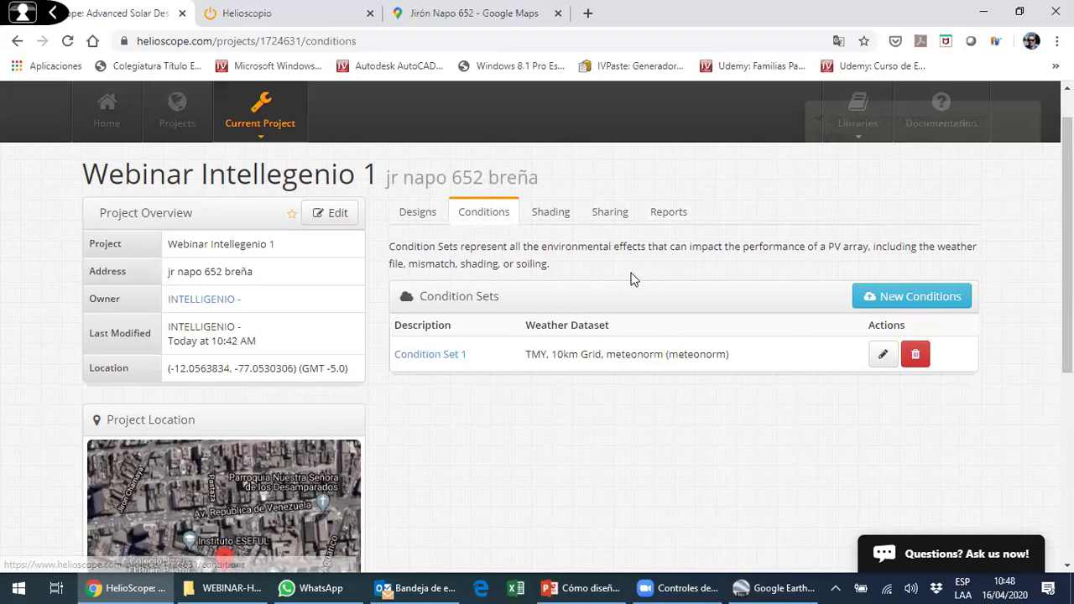
pyautogui.scroll(-1, 877, 280)
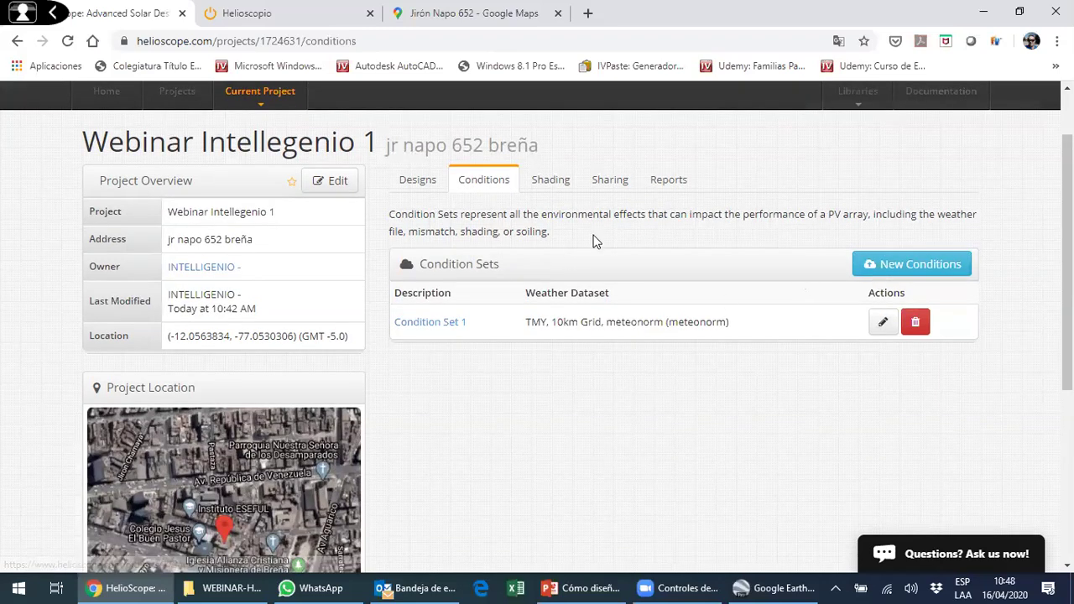
pyautogui.scroll(-1, 680, 183)
pyautogui.click(681, 180)
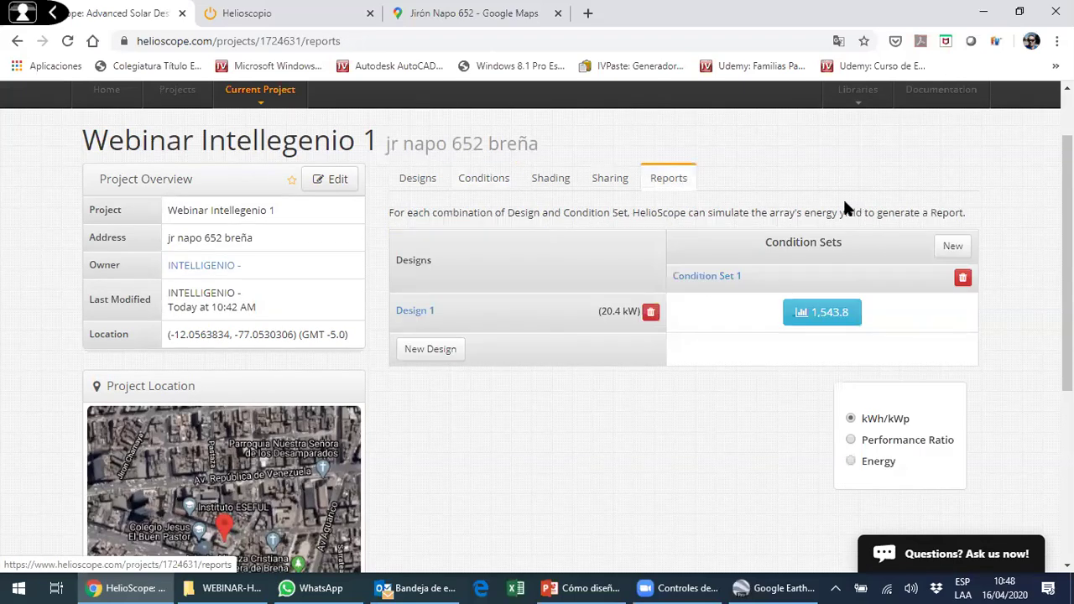
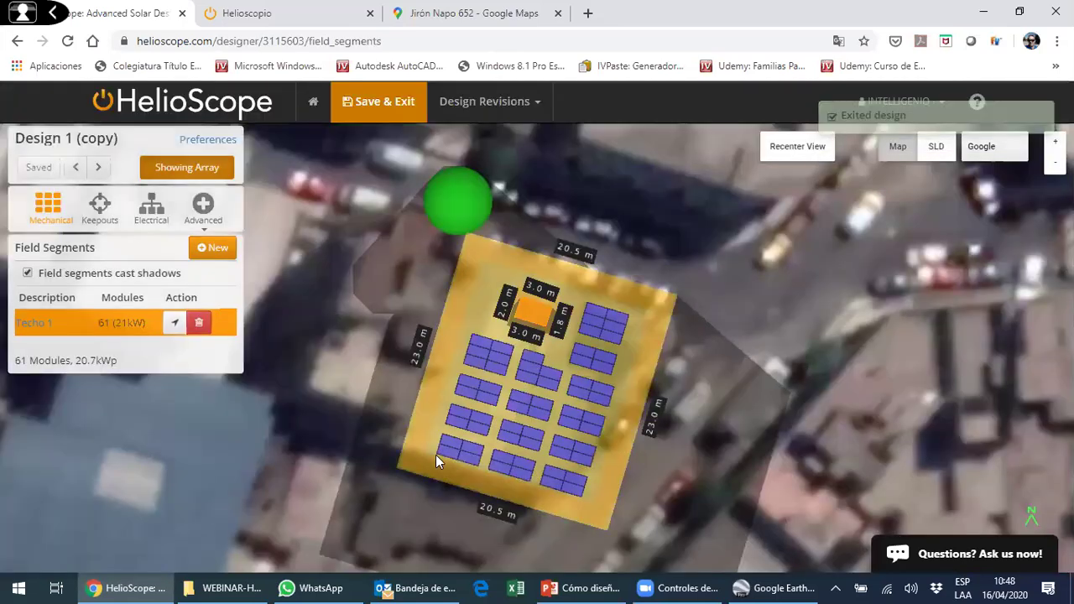
# - Rotate the Techo 1 field segment to azimuth 196.5° and save the design
pyautogui.click(470, 486)
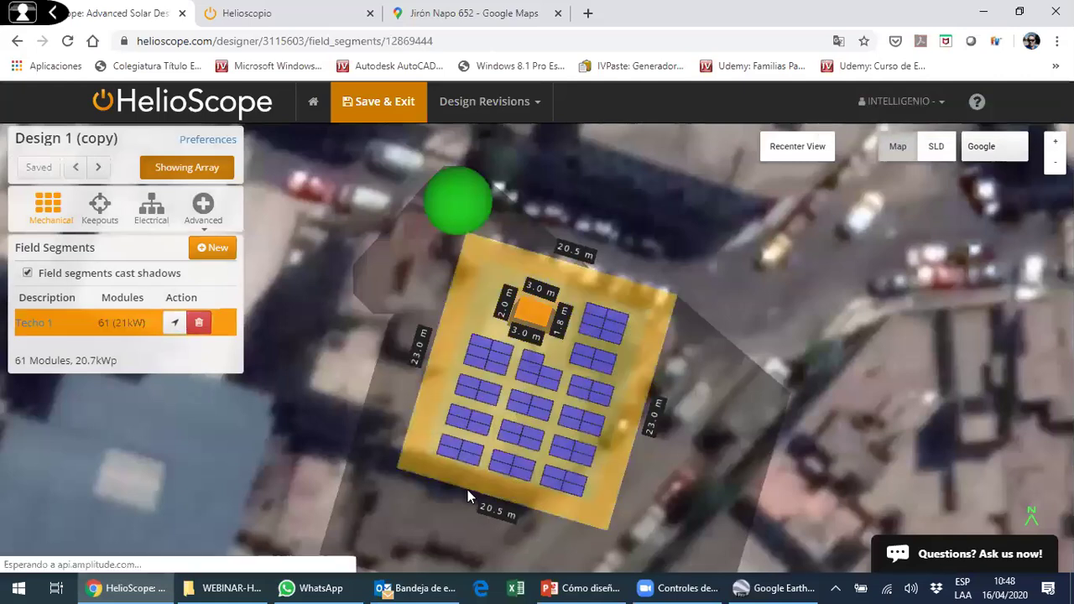
pyautogui.moveTo(501, 505)
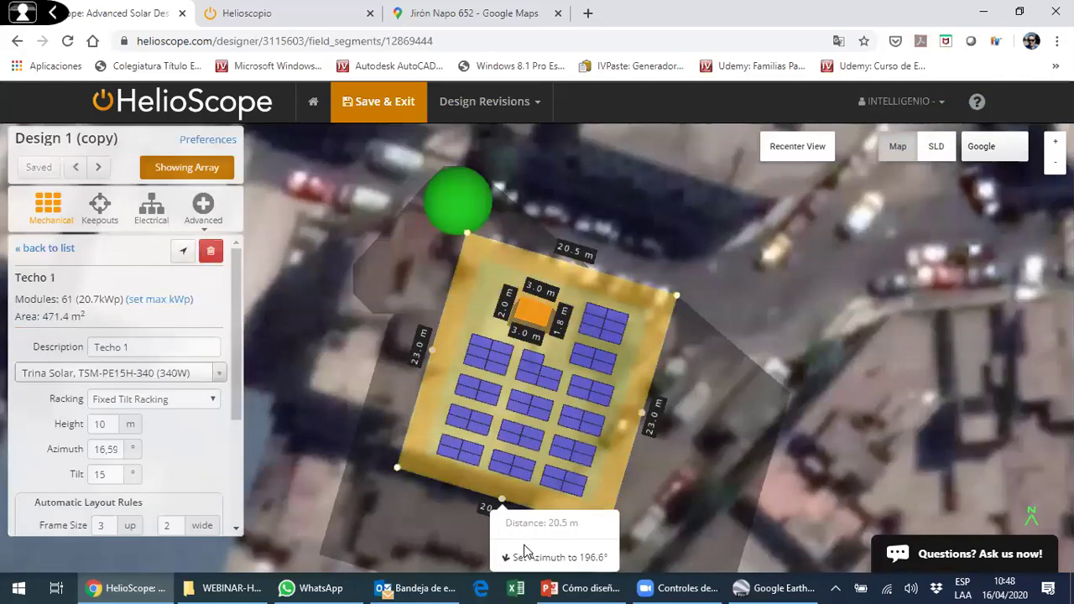
pyautogui.click(520, 550)
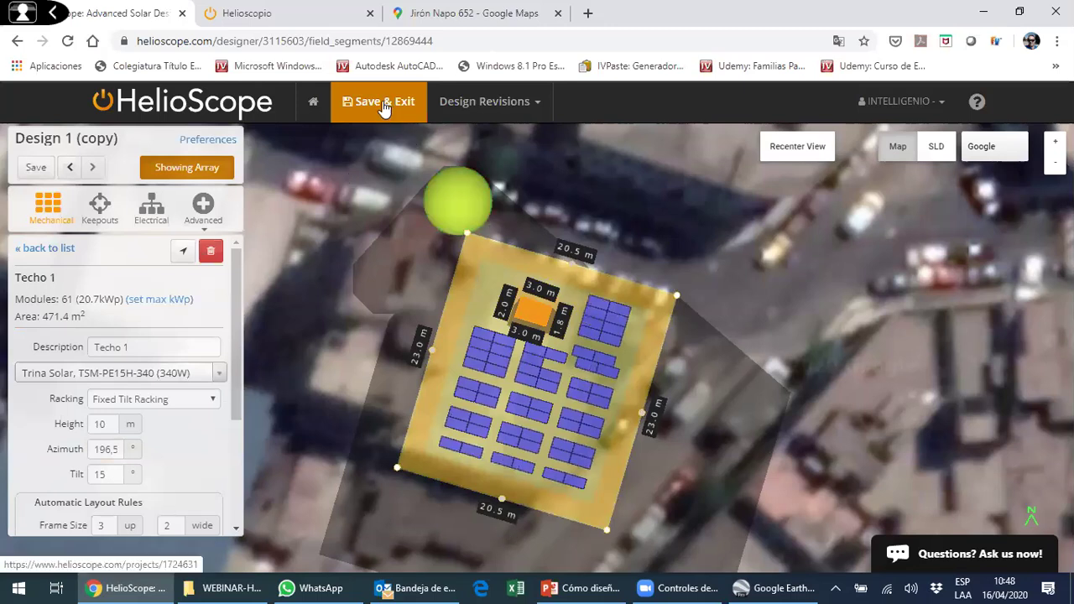
pyautogui.click(384, 107)
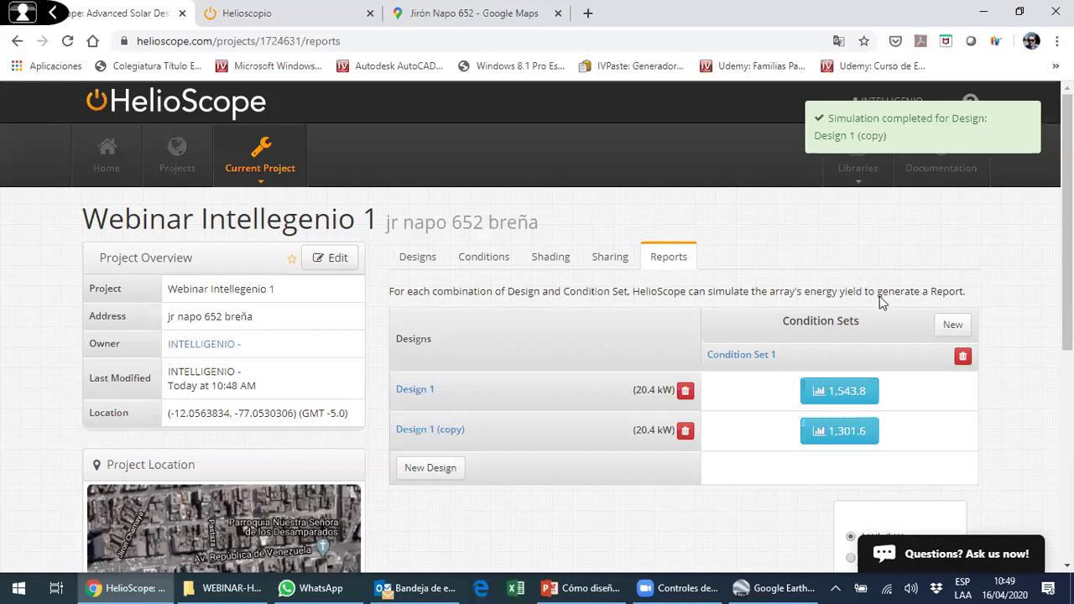
# - Open Design 1's 31.5 MWh production report from the projects' energy comparison
pyautogui.scroll(-2, 880, 296)
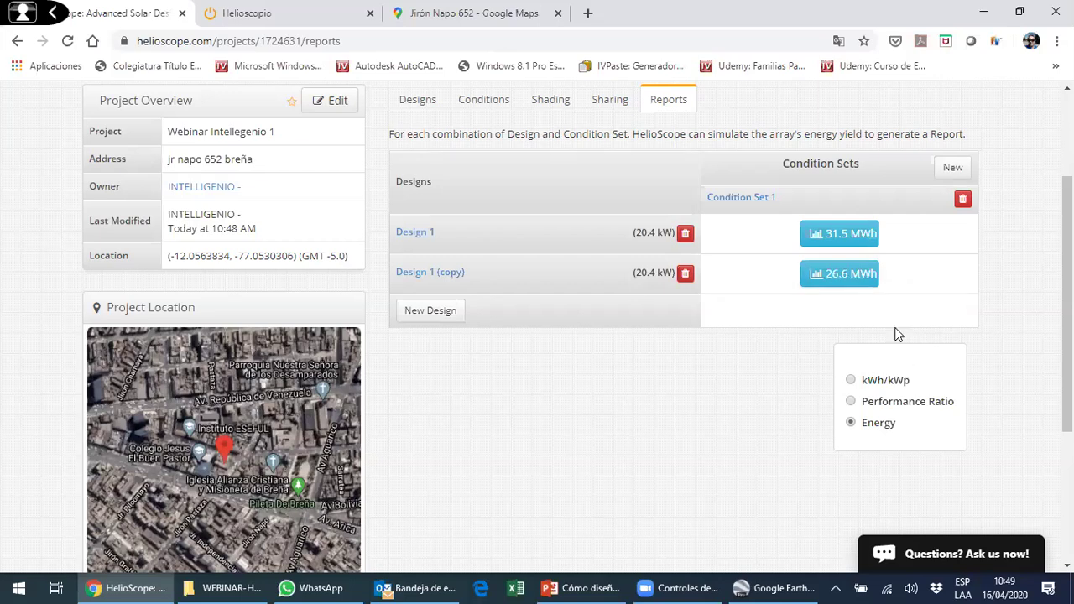
pyautogui.click(834, 244)
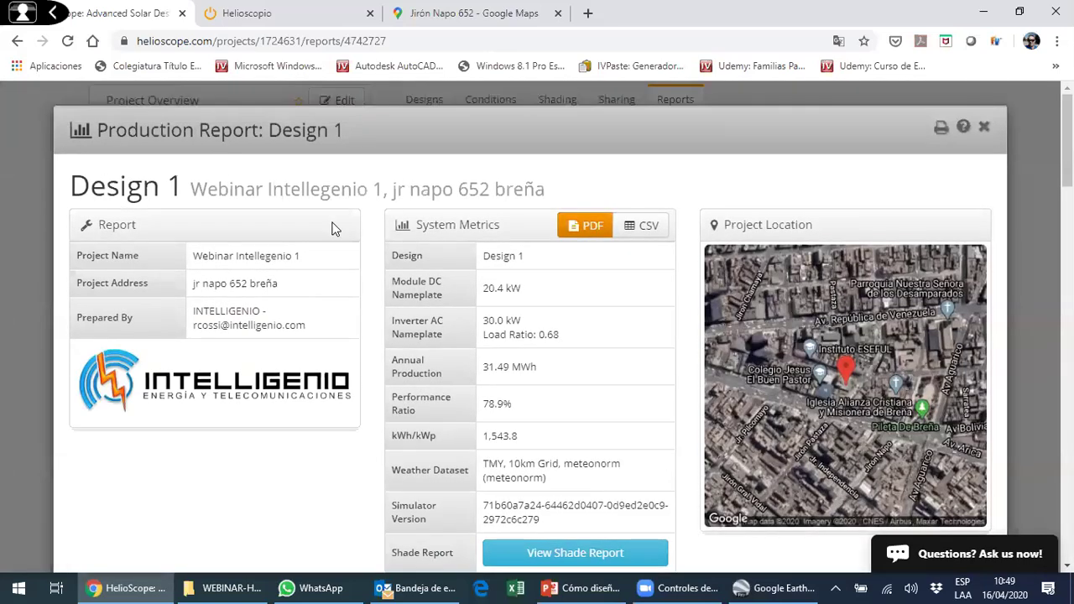
# - Show Design 1's monthly production table, starting at 3,049.5 kWh in January
pyautogui.scroll(-1, 378, 242)
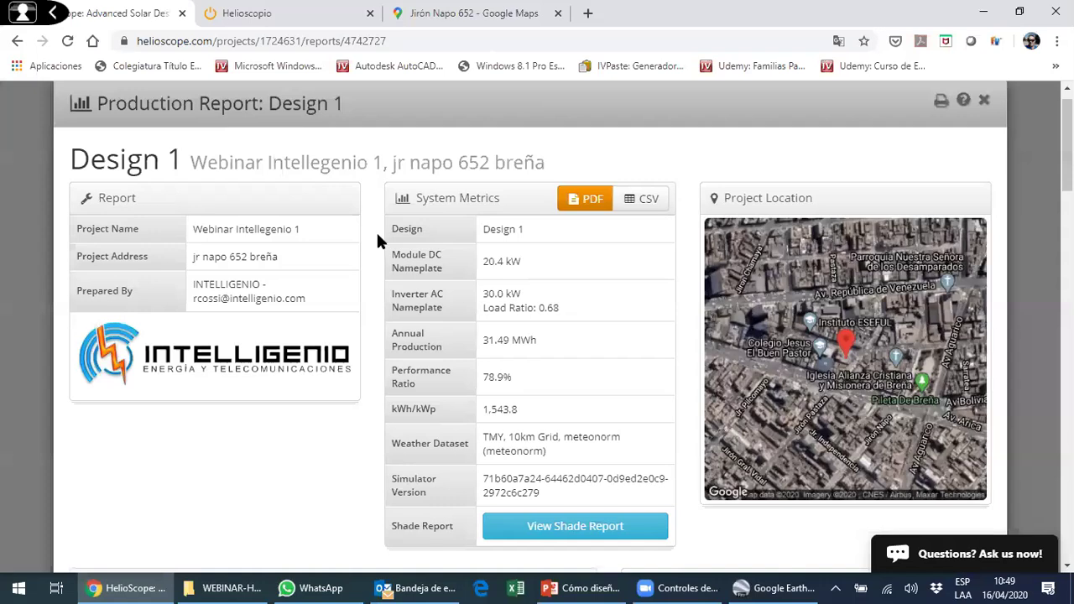
pyautogui.scroll(-6, 378, 241)
pyautogui.click(339, 382)
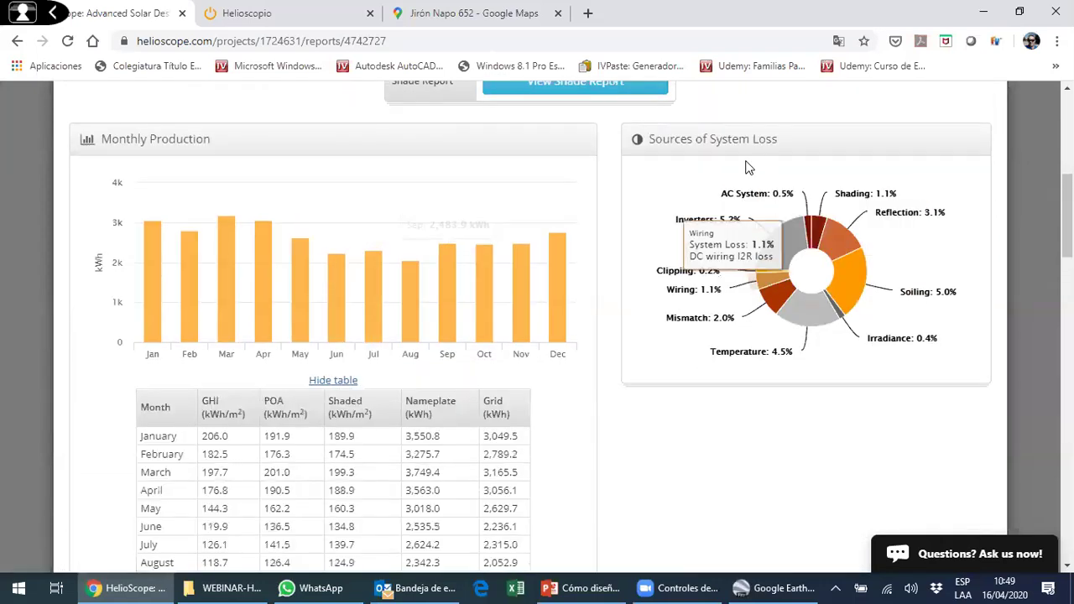
pyautogui.scroll(-3, 829, 232)
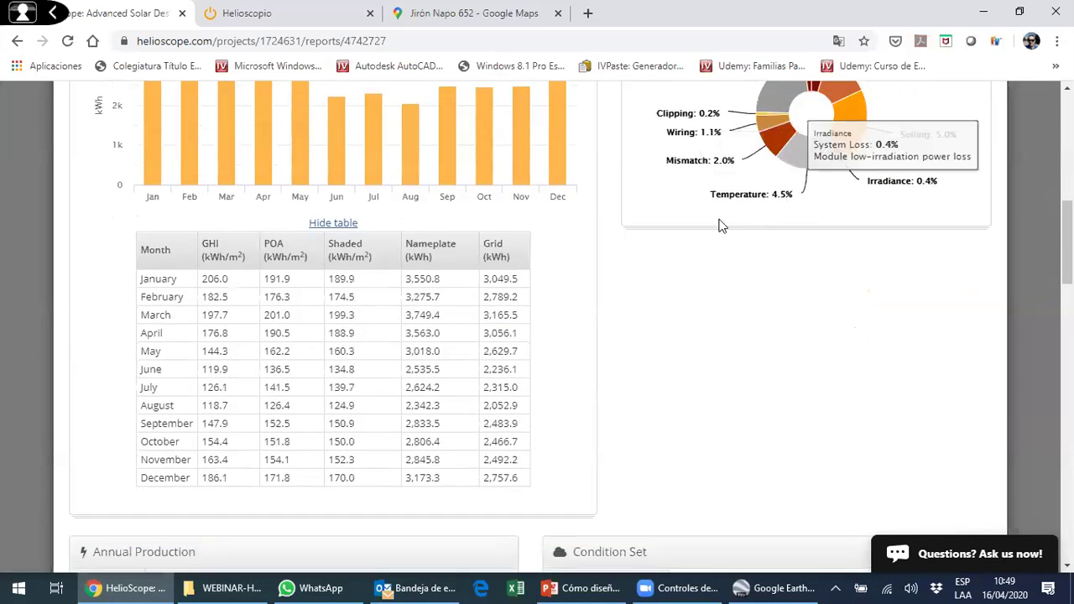
pyautogui.scroll(3, 720, 227)
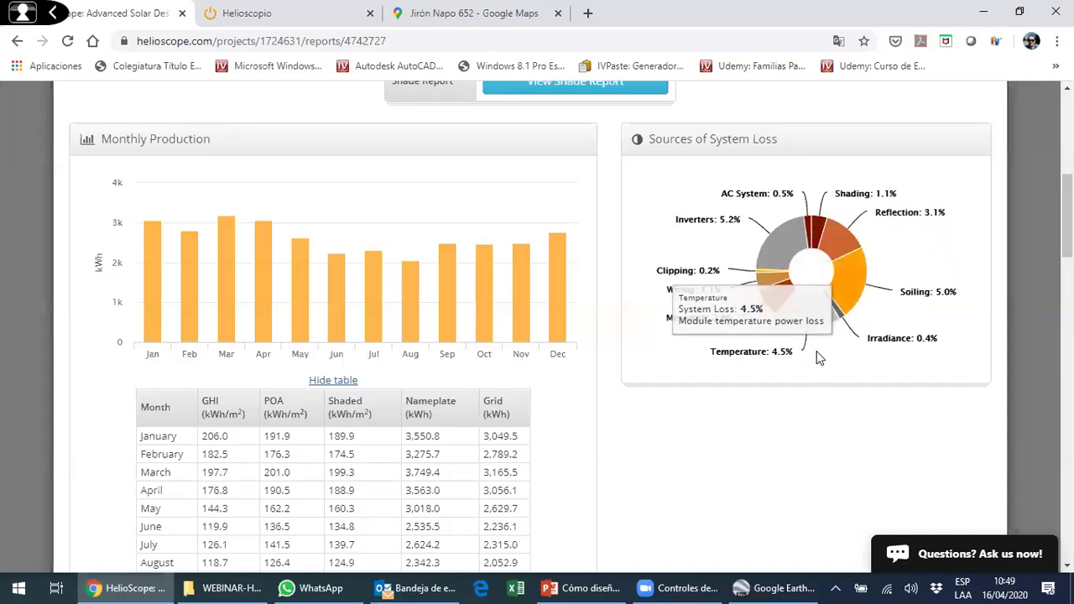
pyautogui.scroll(-4, 630, 252)
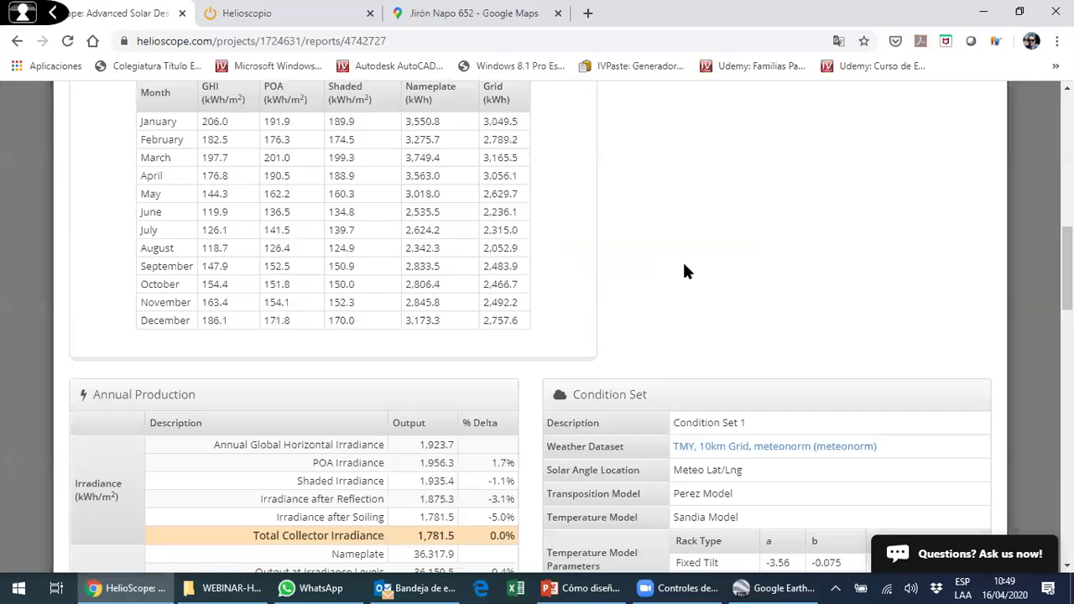
pyautogui.scroll(3, 681, 263)
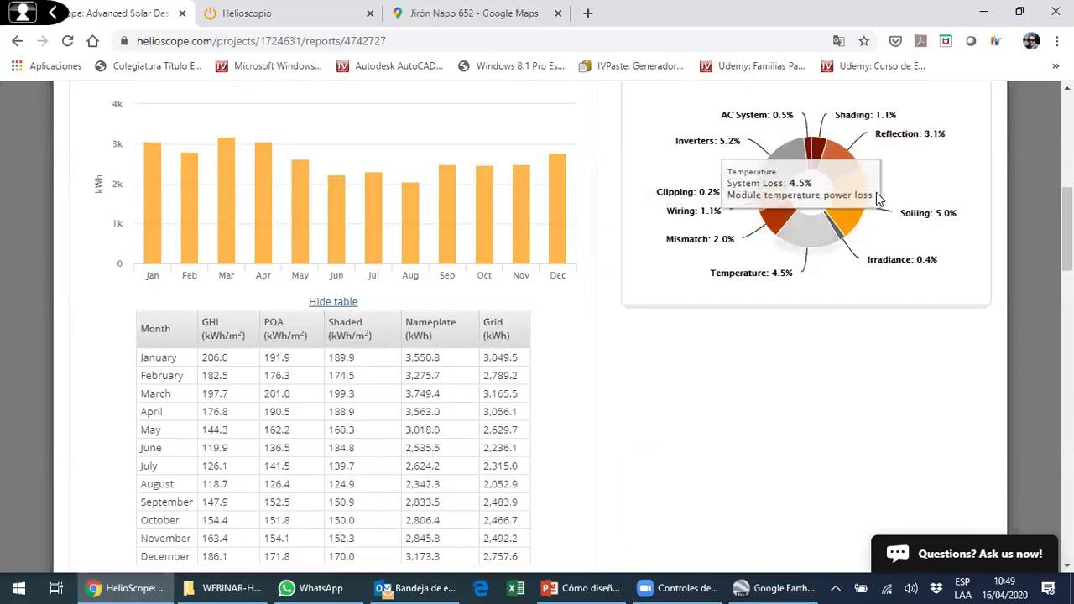
pyautogui.scroll(-2, 813, 224)
pyautogui.scroll(-1, 737, 224)
pyautogui.scroll(3, 663, 239)
pyautogui.scroll(-3, 646, 251)
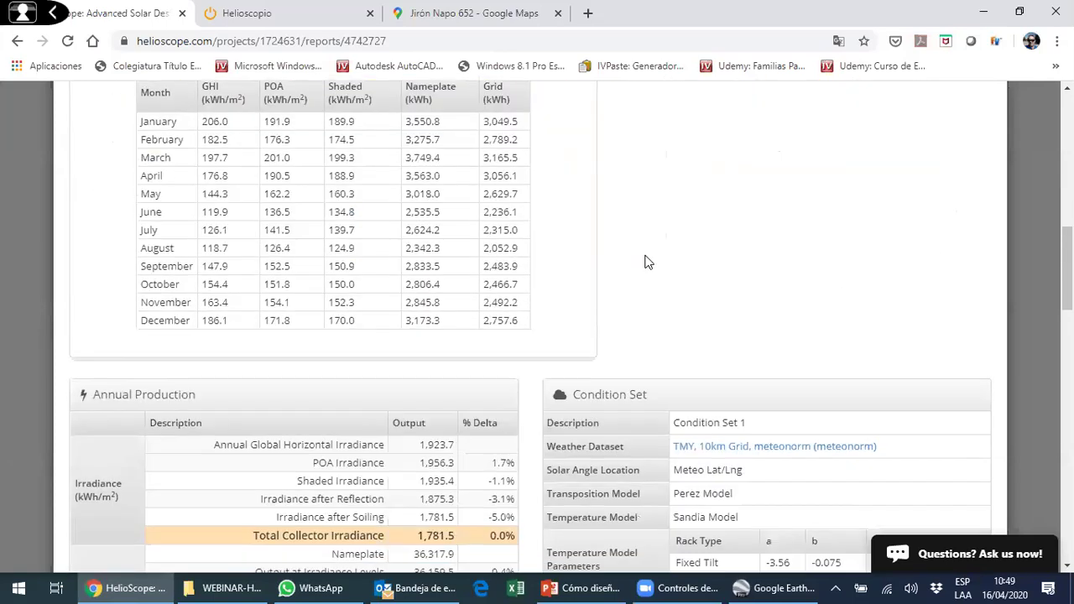
pyautogui.scroll(-1, 419, 191)
pyautogui.scroll(2, 367, 201)
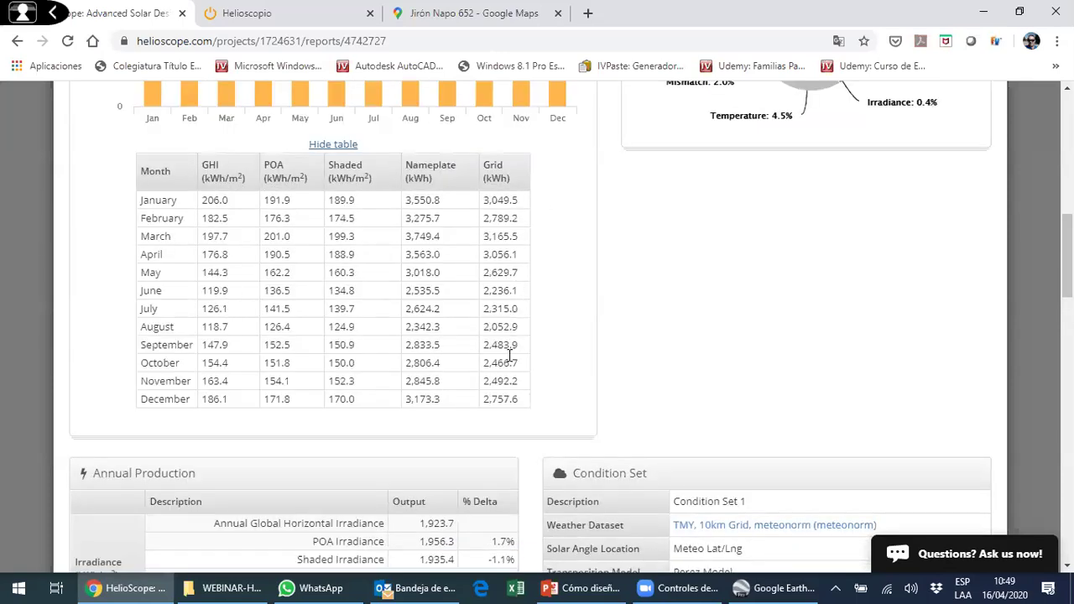
pyautogui.scroll(-3, 509, 355)
pyautogui.scroll(3, 394, 276)
pyautogui.scroll(-2, 655, 235)
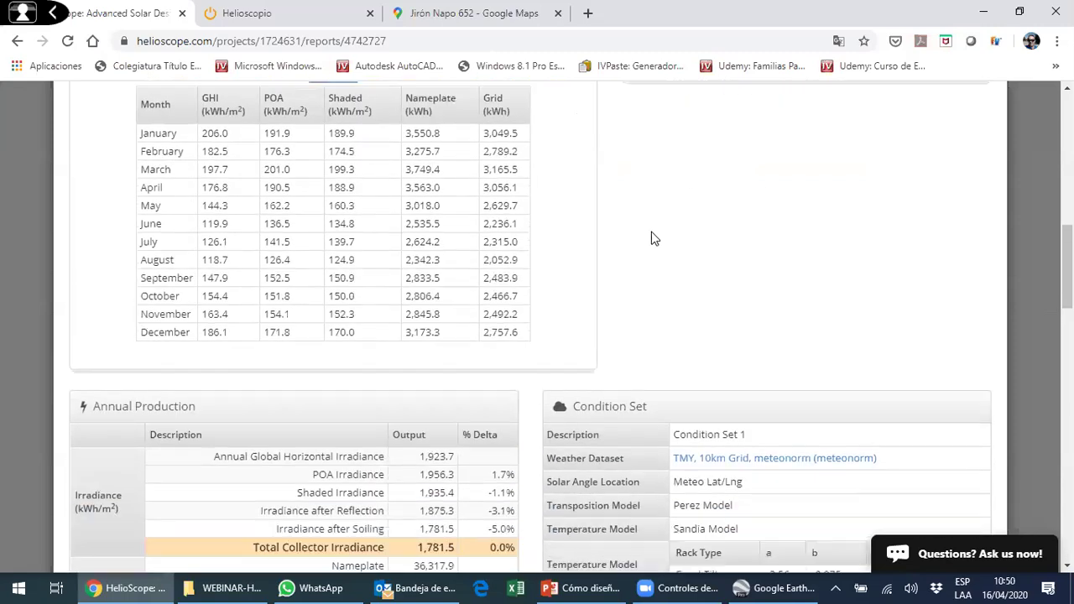
pyautogui.scroll(-5, 651, 239)
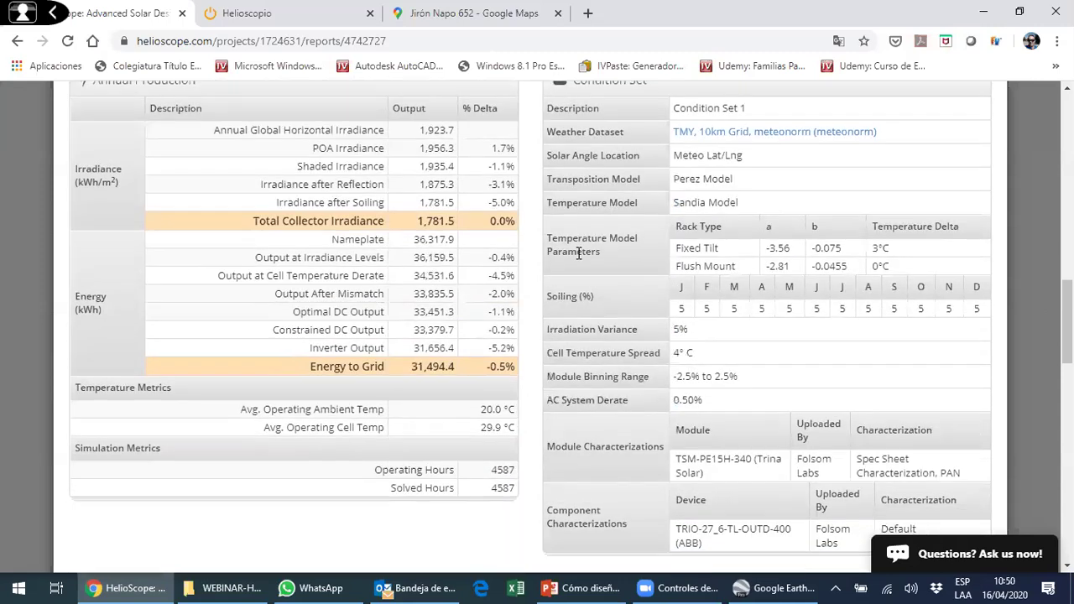
pyautogui.scroll(2, 578, 254)
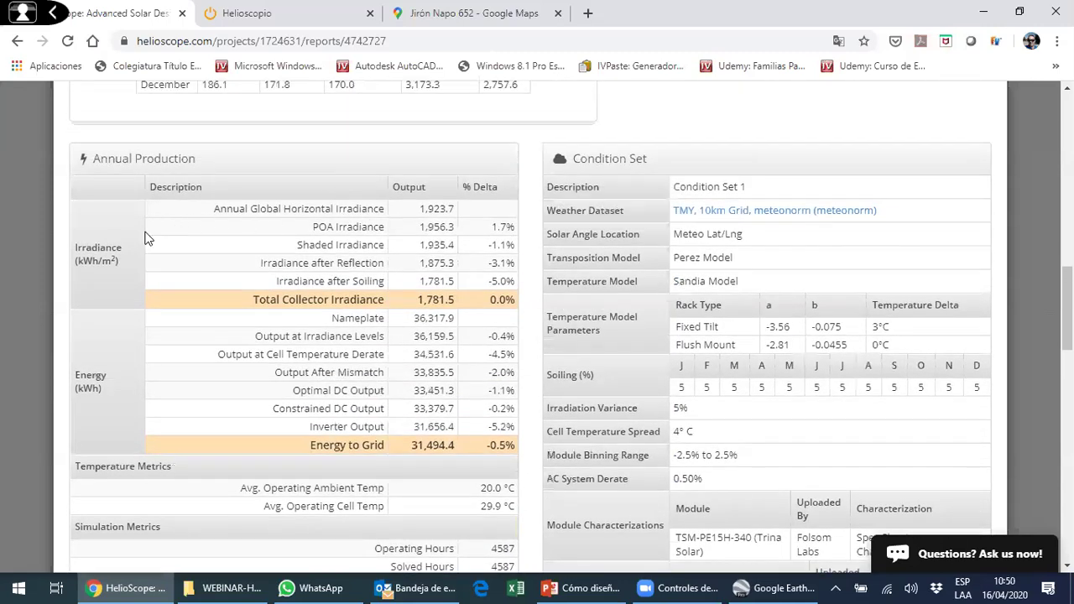
pyautogui.scroll(-1, 134, 327)
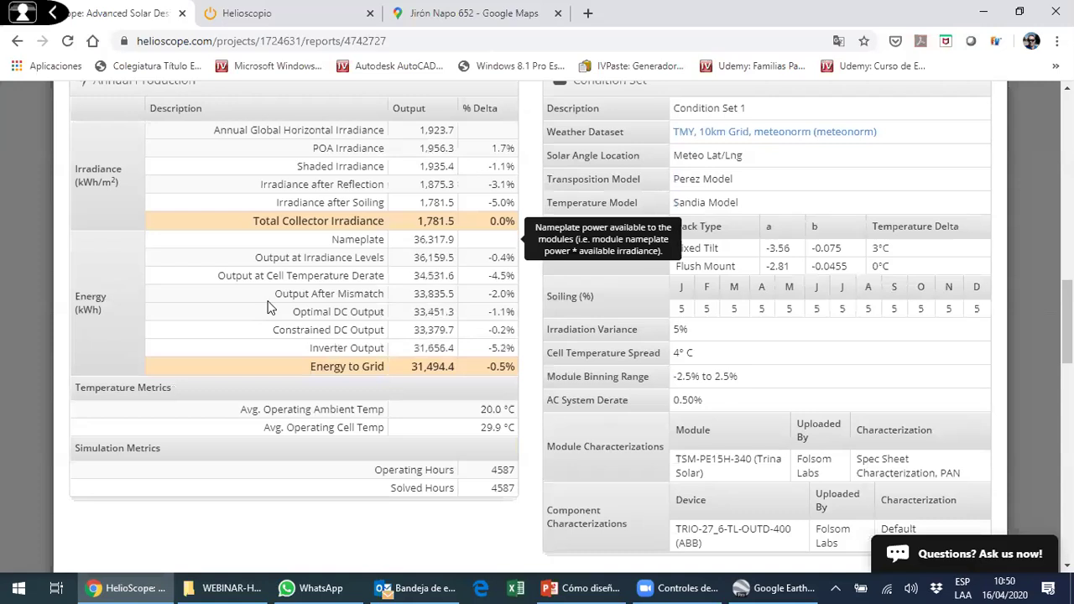
pyautogui.scroll(2, 549, 300)
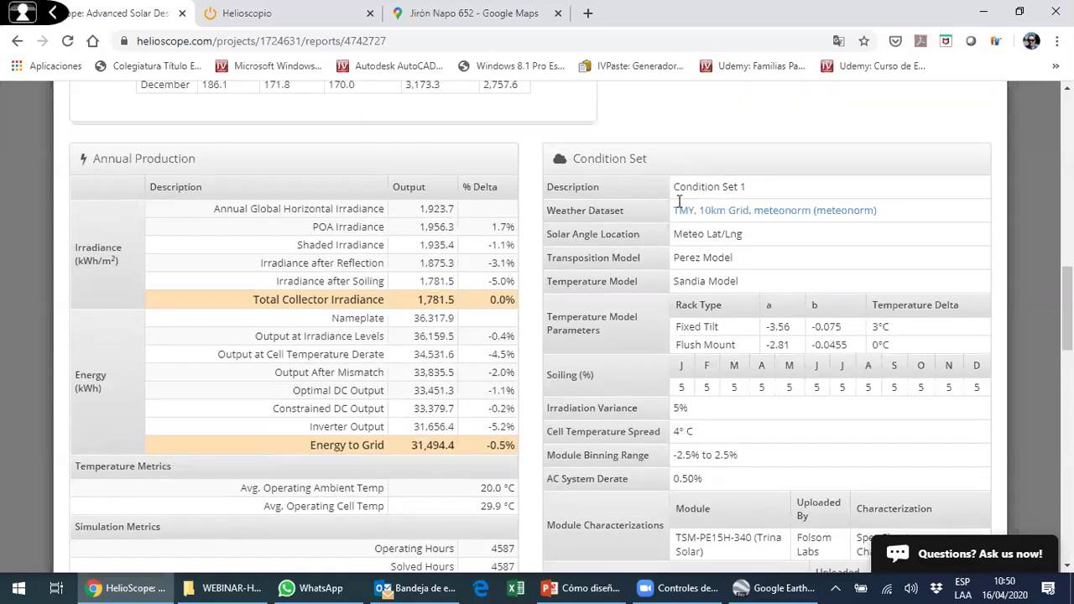
pyautogui.scroll(-3, 654, 223)
pyautogui.scroll(1, 660, 232)
pyautogui.scroll(-3, 659, 235)
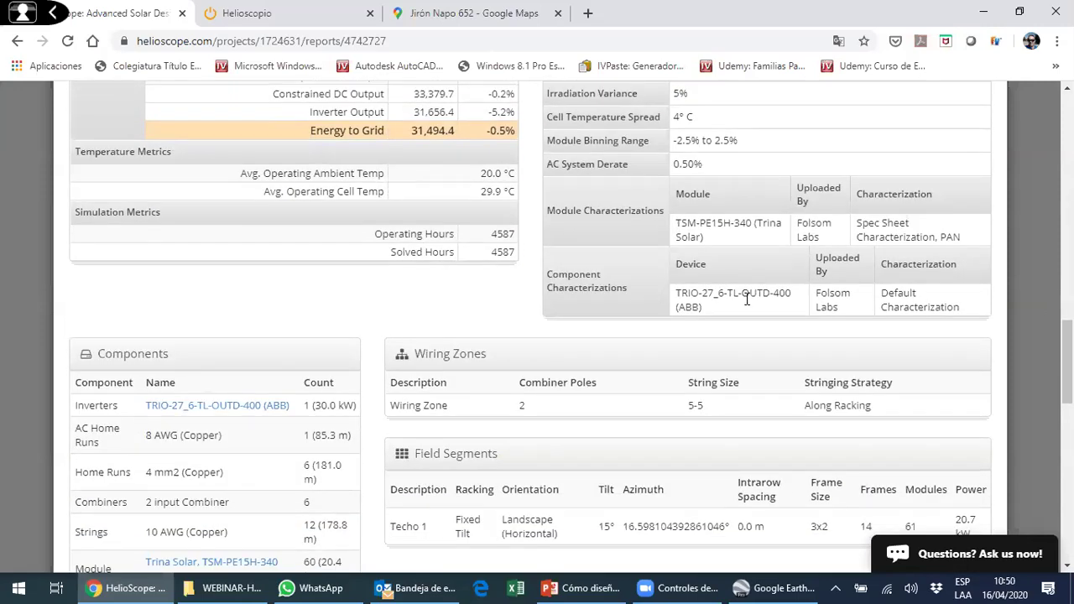
pyautogui.scroll(-3, 431, 247)
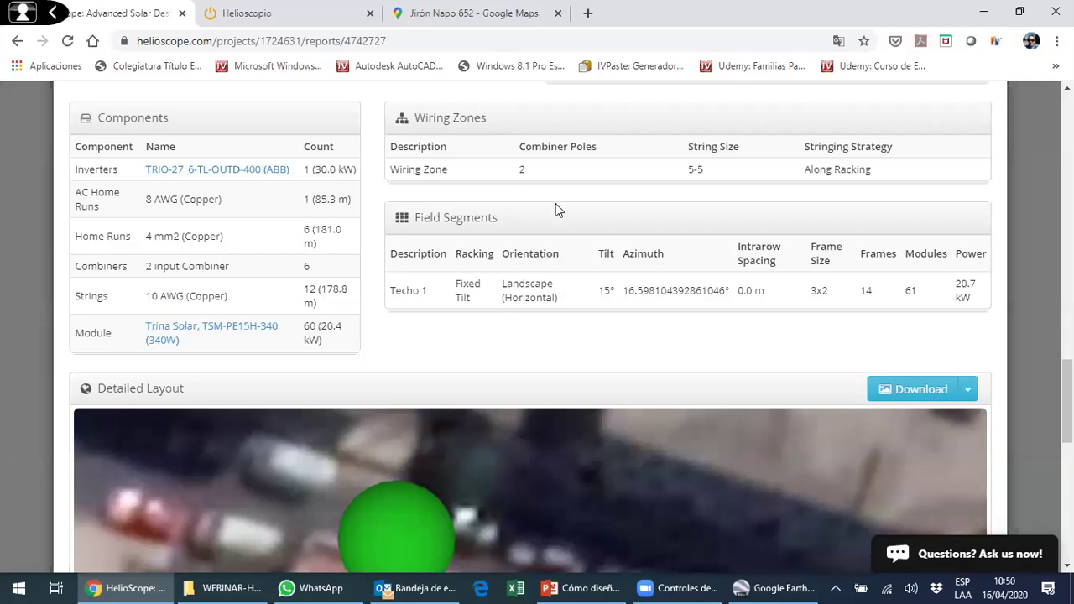
pyautogui.scroll(2, 457, 252)
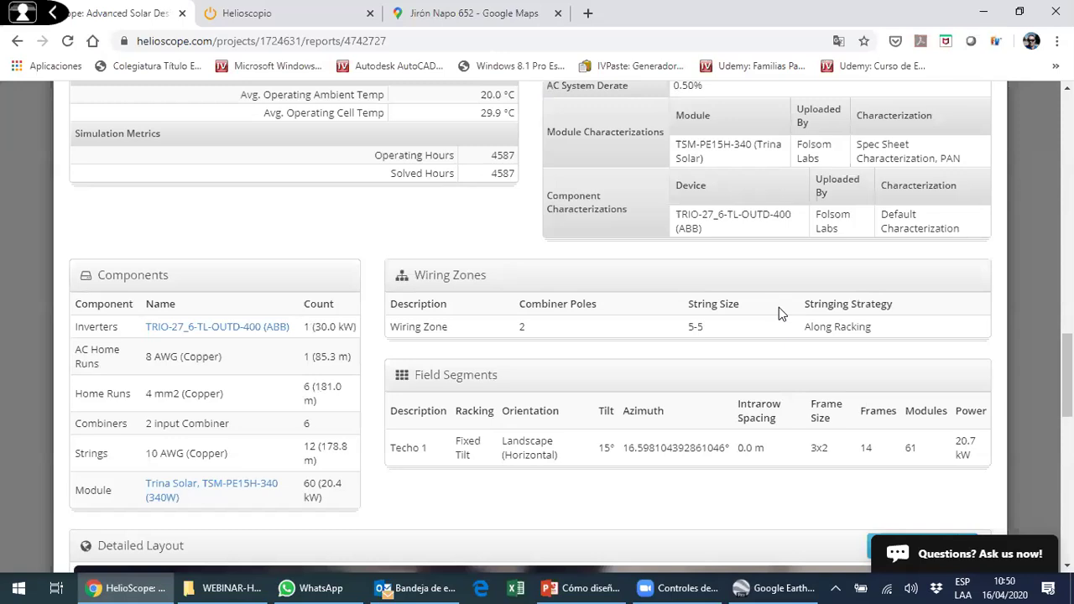
pyautogui.scroll(-2, 778, 308)
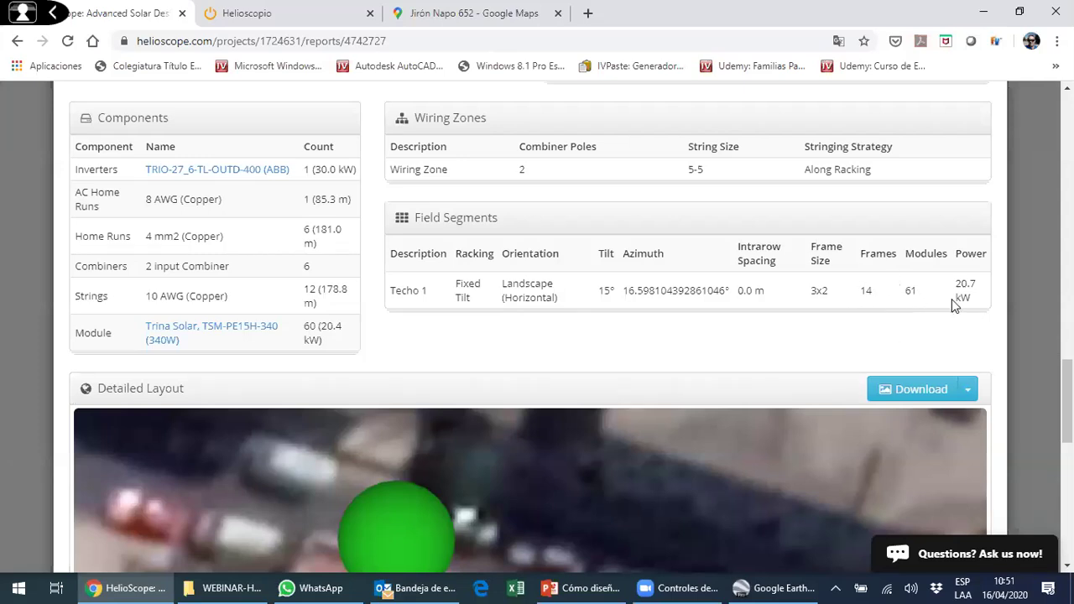
pyautogui.scroll(-6, 868, 285)
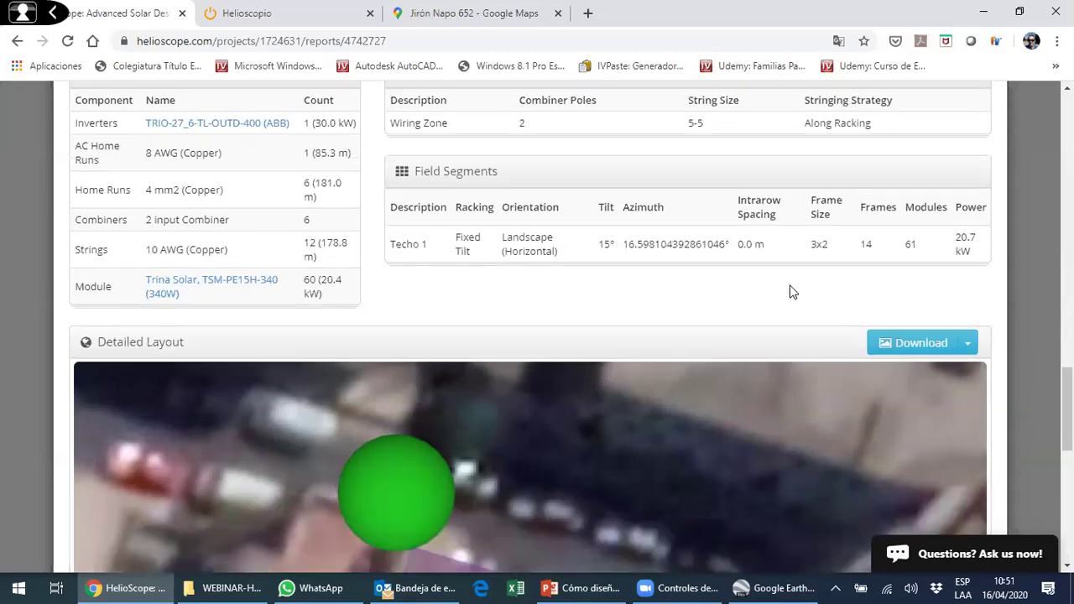
# - Untick the Modules layer in the Detailed Layout Export options
pyautogui.scroll(-1, 513, 294)
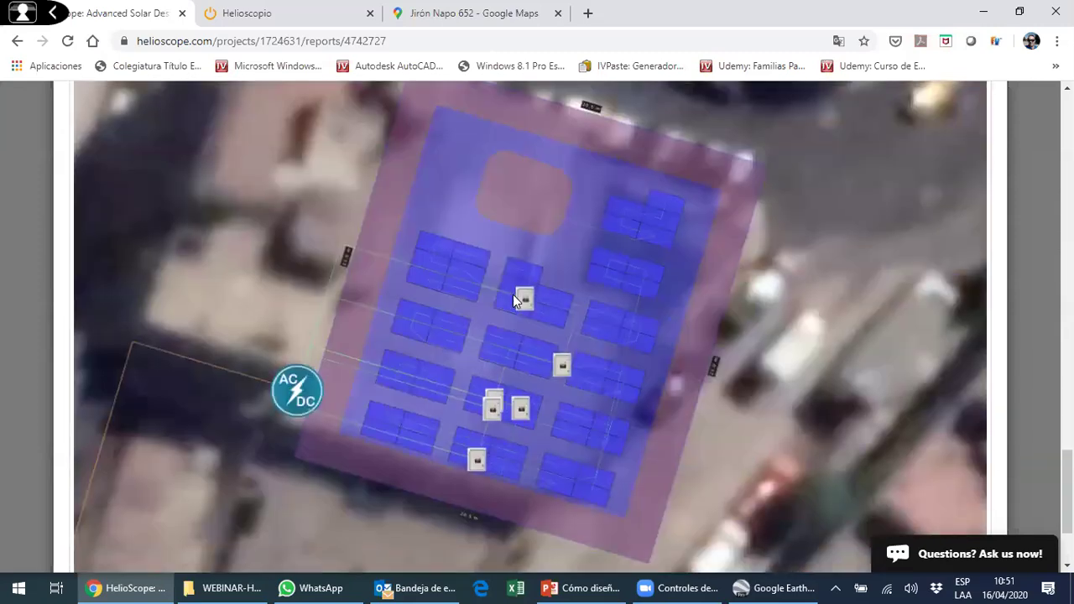
pyautogui.scroll(1, 536, 293)
pyautogui.scroll(-2, 475, 280)
pyautogui.scroll(1, 467, 241)
pyautogui.scroll(2, 504, 268)
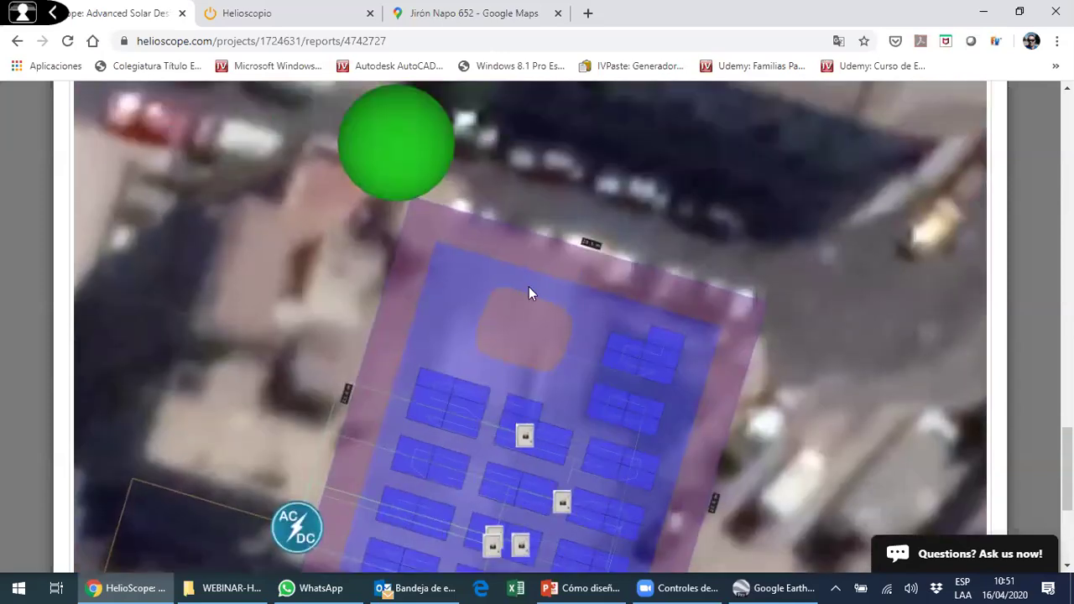
pyautogui.scroll(-3, 550, 304)
pyautogui.scroll(5, 893, 210)
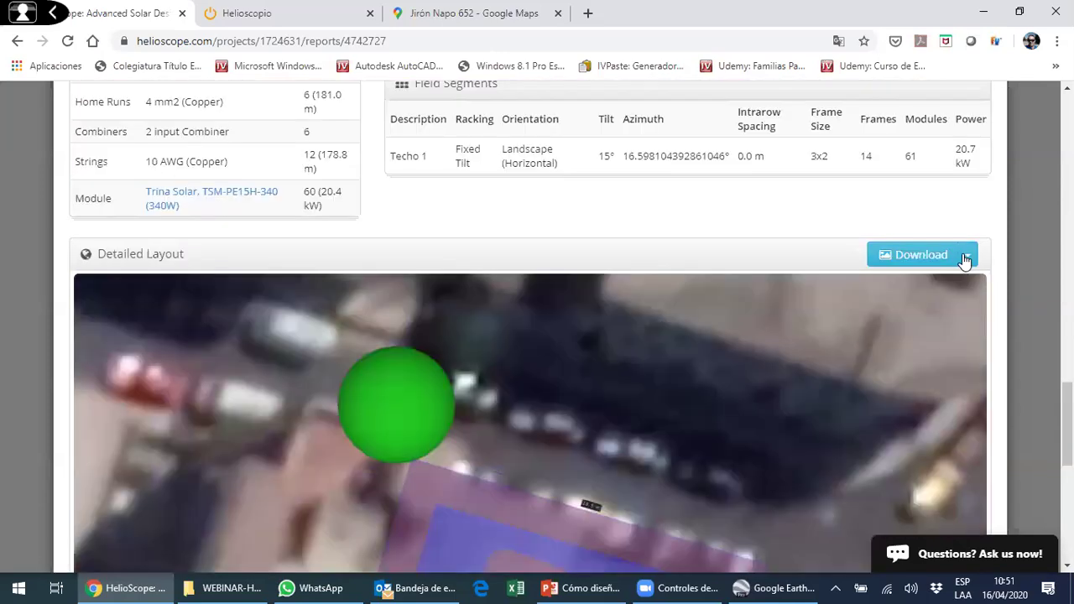
pyautogui.click(967, 255)
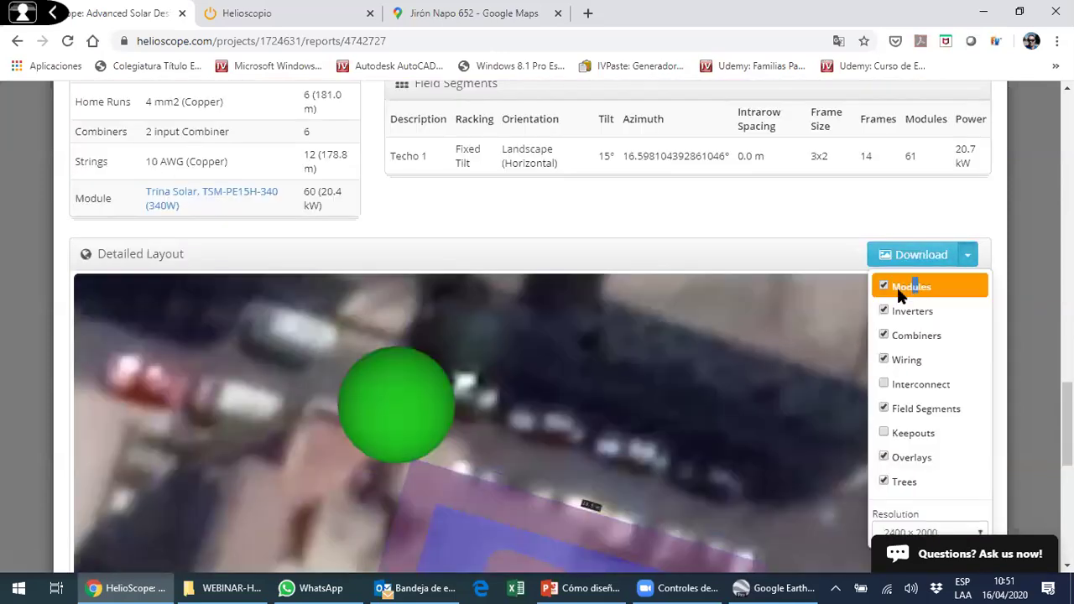
pyautogui.click(913, 287)
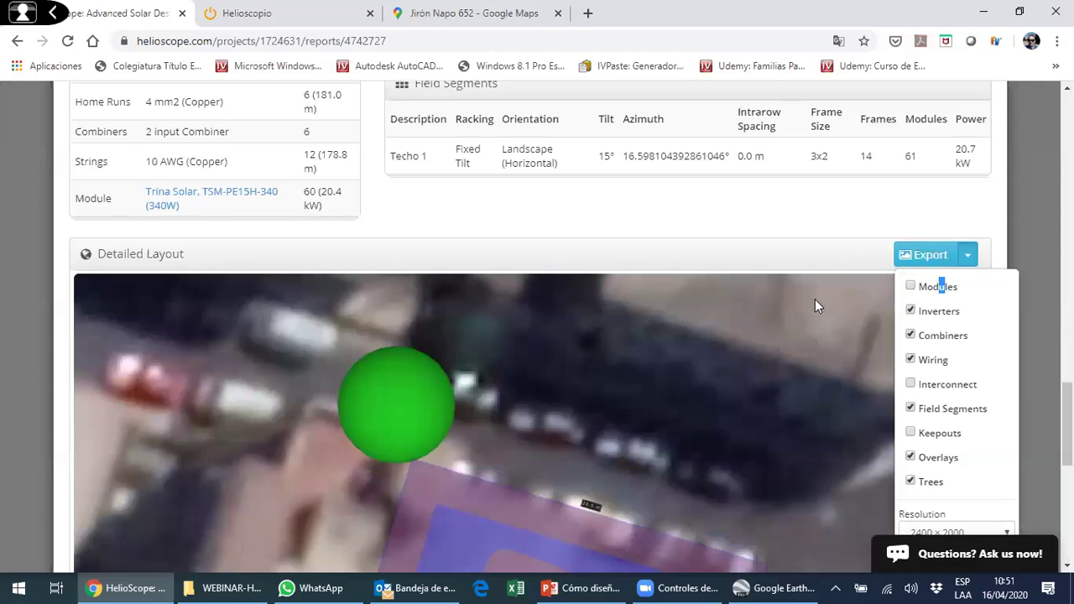
pyautogui.click(812, 303)
# - Export the detailed layout image and review the system losses, led by inverters at 5.2%
pyautogui.scroll(-5, 793, 265)
pyautogui.scroll(4, 502, 300)
pyautogui.scroll(-2, 633, 279)
pyautogui.scroll(-3, 628, 277)
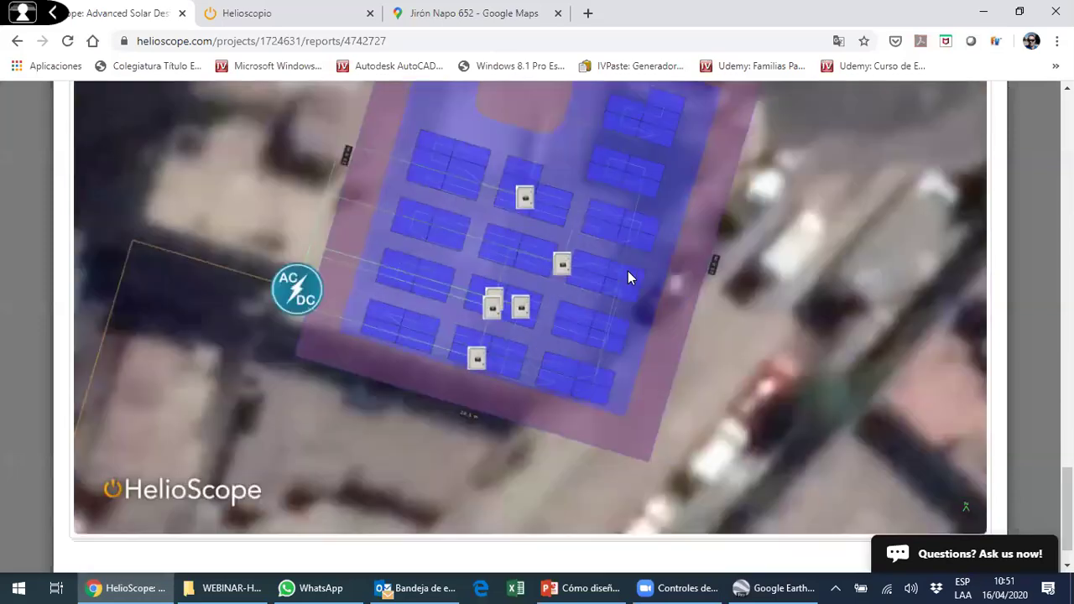
pyautogui.scroll(7, 856, 297)
pyautogui.click(902, 331)
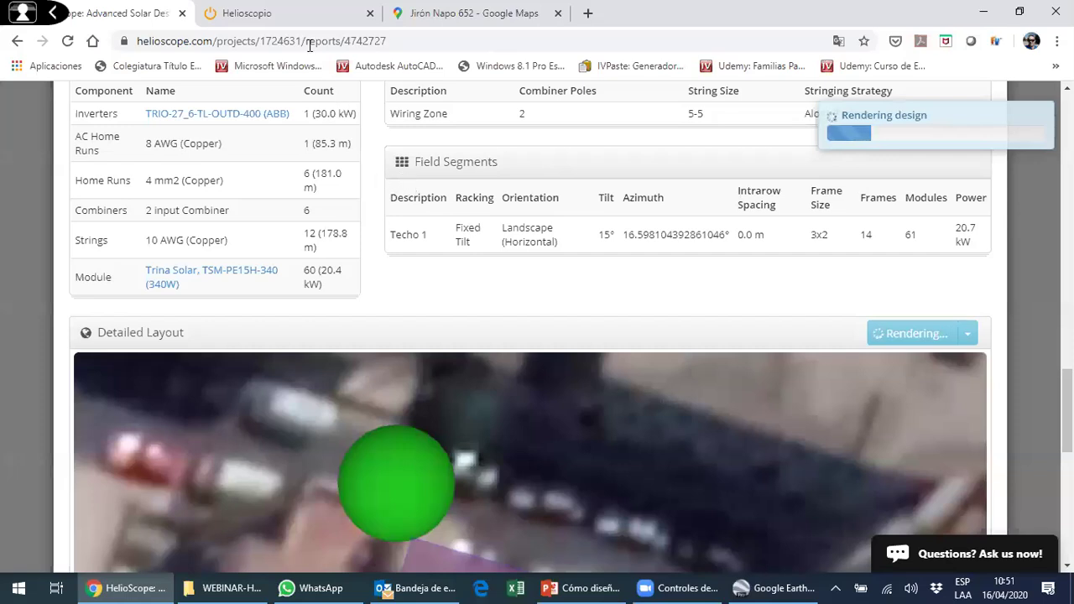
pyautogui.scroll(-3, 561, 261)
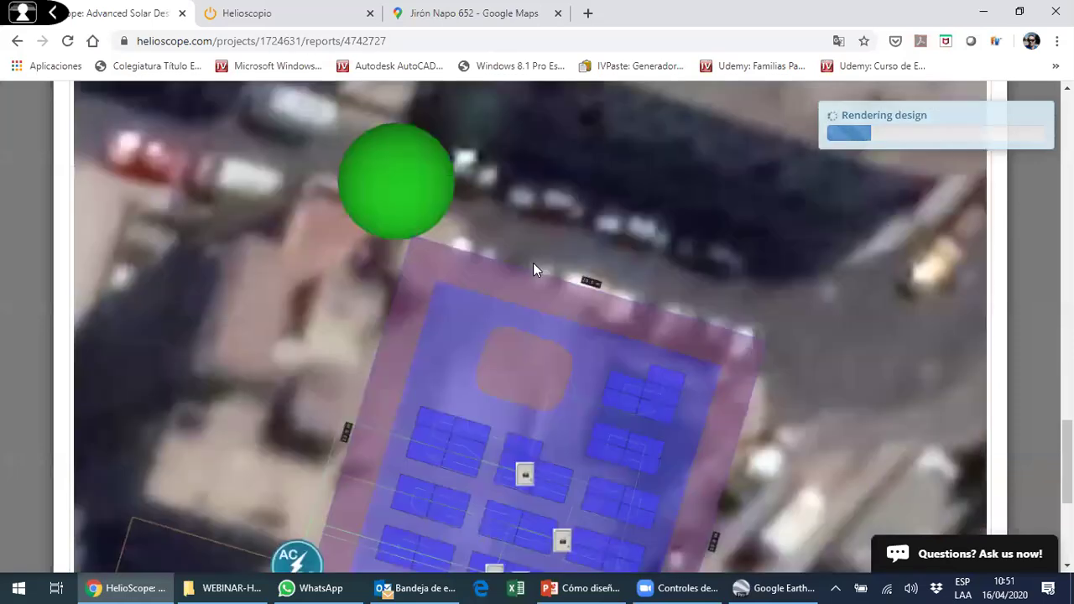
pyautogui.scroll(4, 533, 262)
pyautogui.scroll(10, 457, 256)
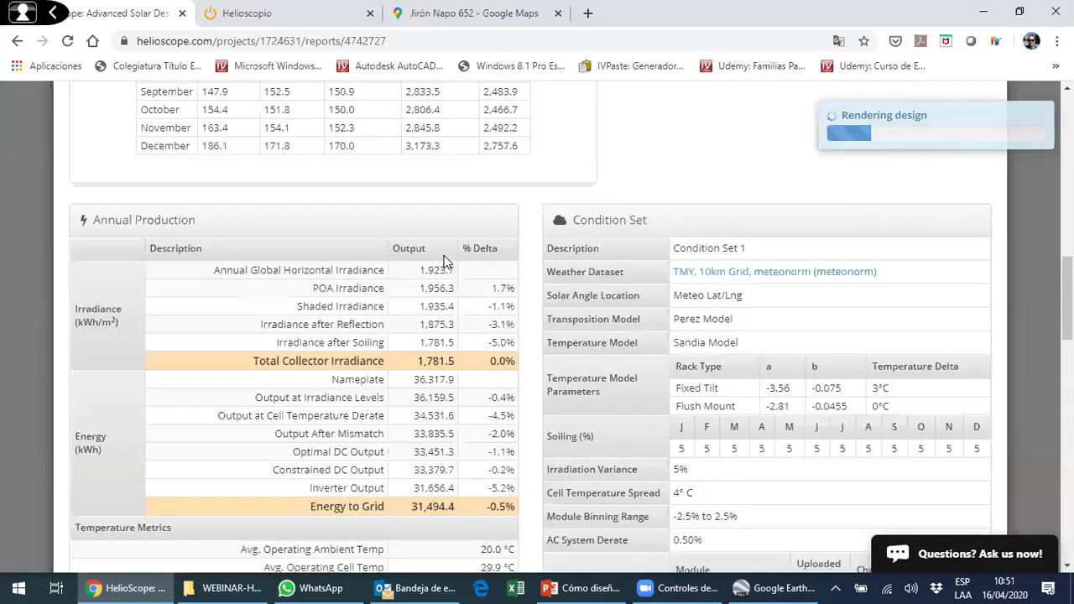
pyautogui.scroll(5, 446, 263)
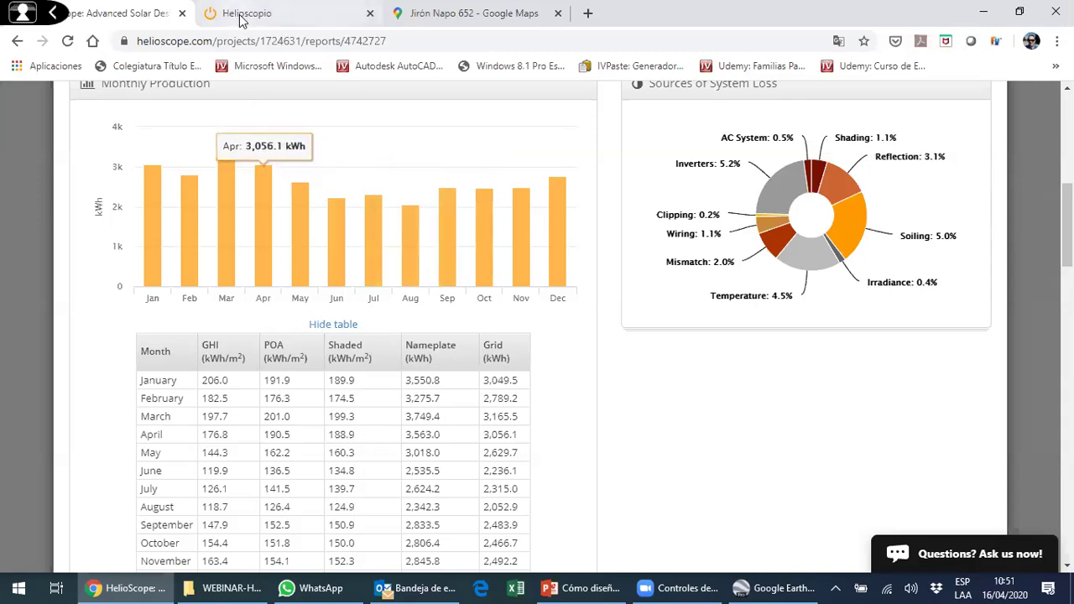
# - Open the Webinar Intelligenio project from the projects list in the other tab
pyautogui.click(281, 17)
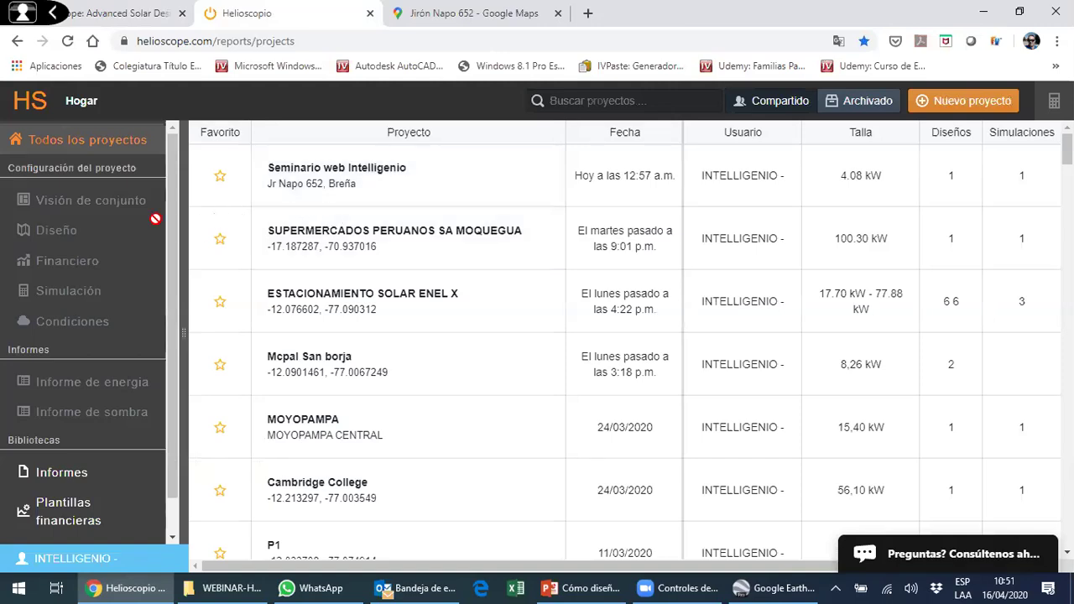
pyautogui.scroll(-1, 151, 233)
pyautogui.scroll(1, 151, 232)
pyautogui.click(327, 188)
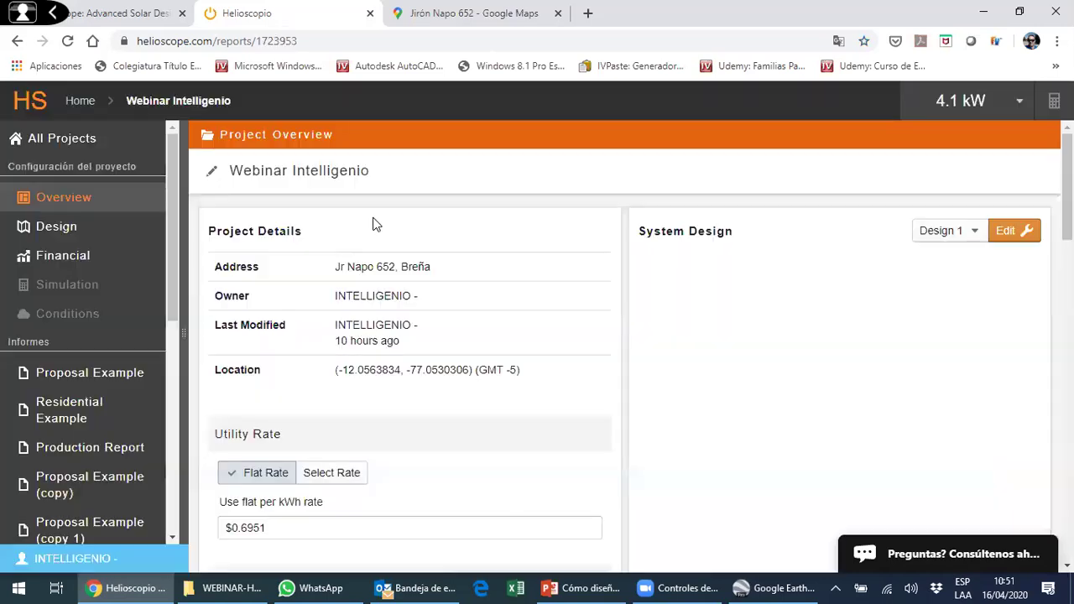
# - Translate the project overview into English and open the manual consumption monthly profile
pyautogui.scroll(-2, 380, 231)
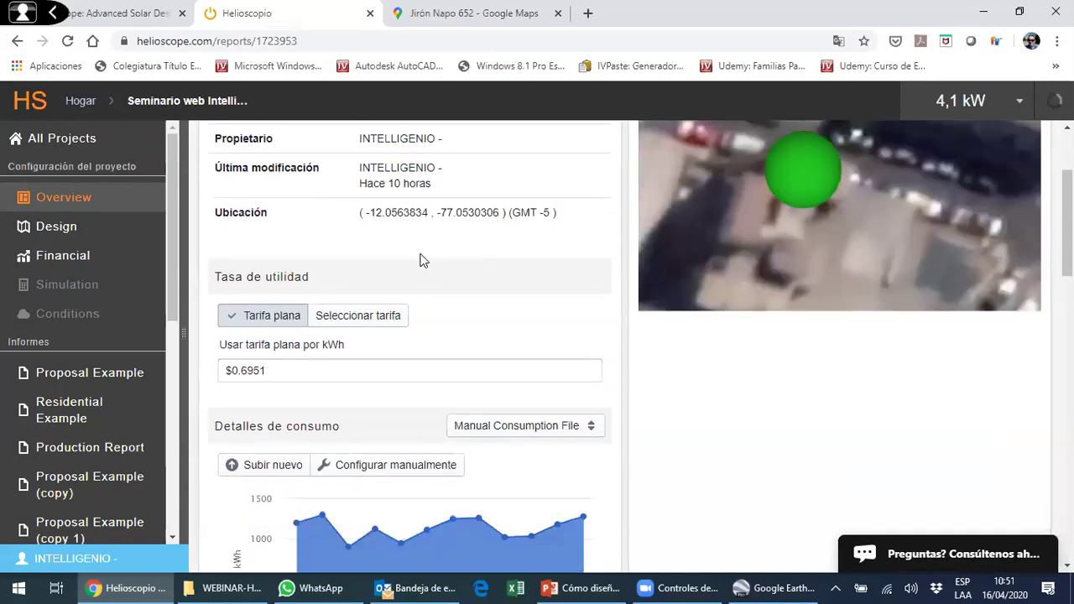
pyautogui.scroll(-1, 637, 274)
pyautogui.scroll(2, 623, 242)
pyautogui.scroll(-2, 568, 232)
pyautogui.scroll(1, 478, 282)
pyautogui.scroll(-2, 472, 280)
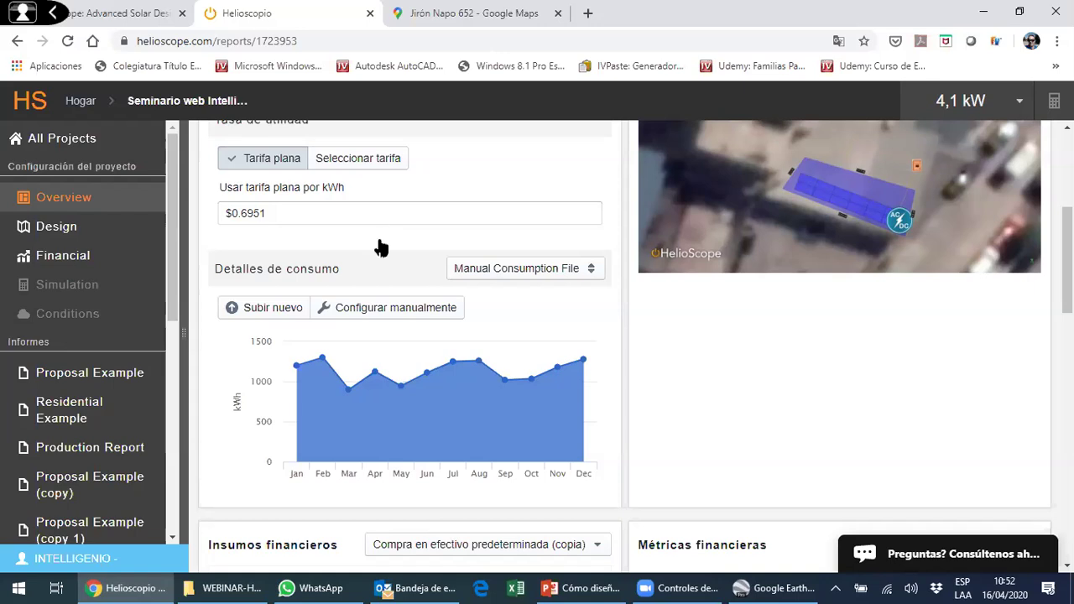
pyautogui.scroll(-1, 381, 246)
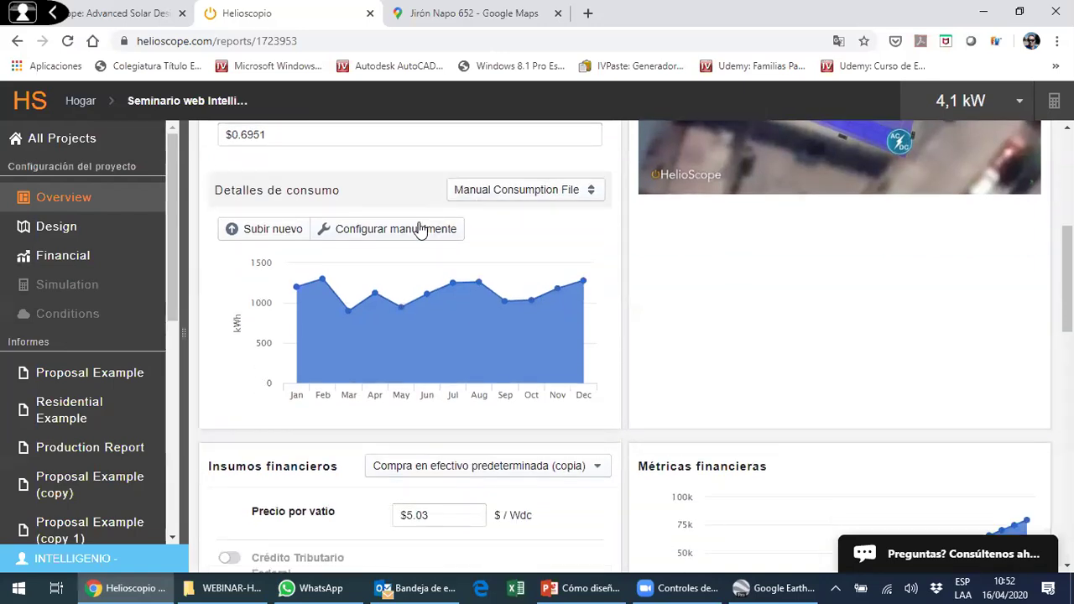
pyautogui.click(838, 41)
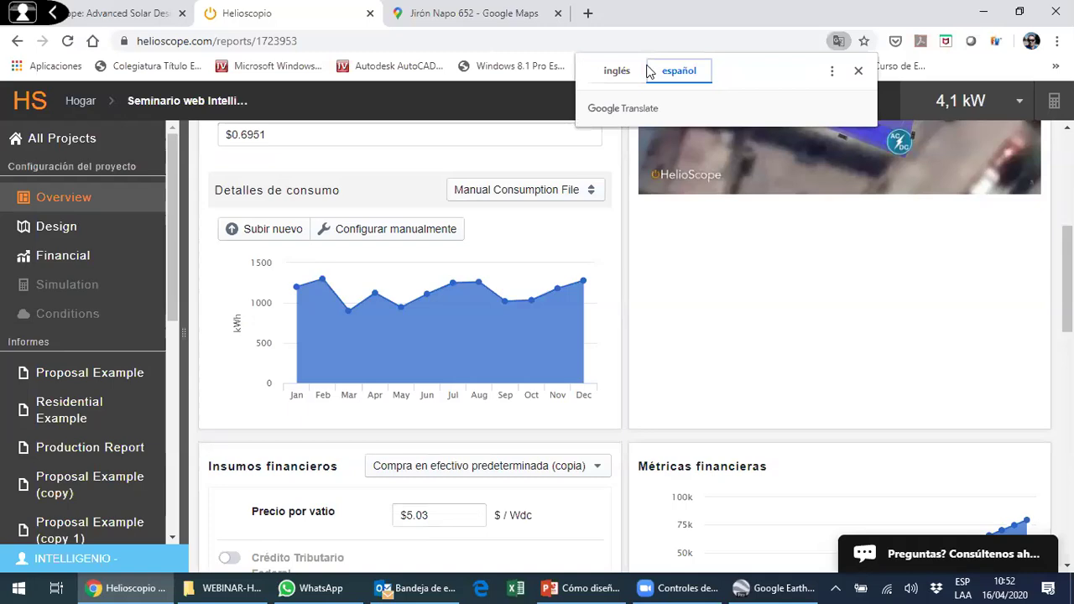
pyautogui.click(629, 71)
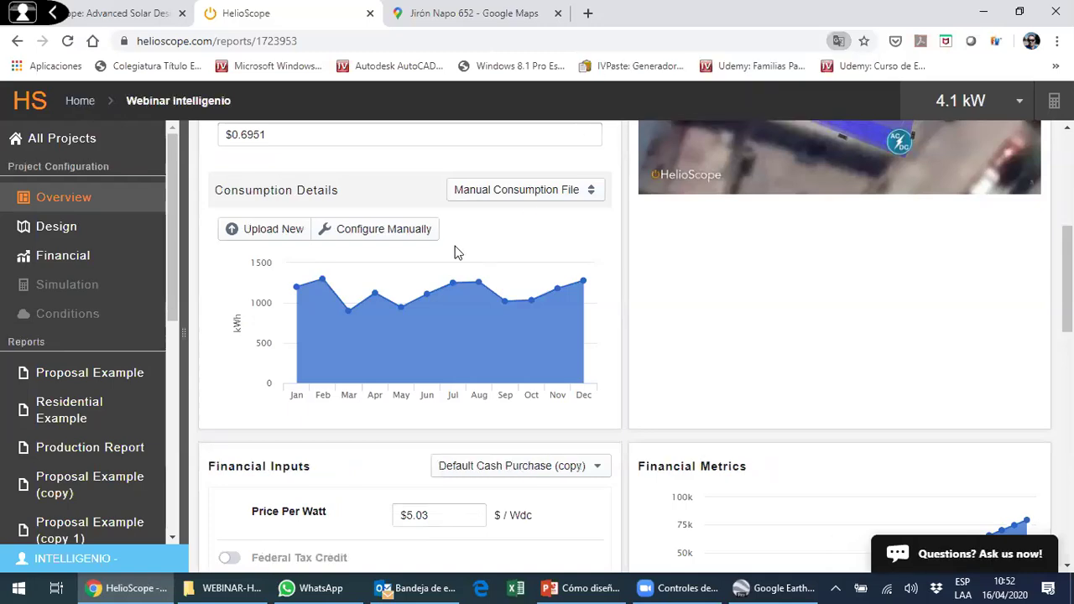
pyautogui.click(414, 231)
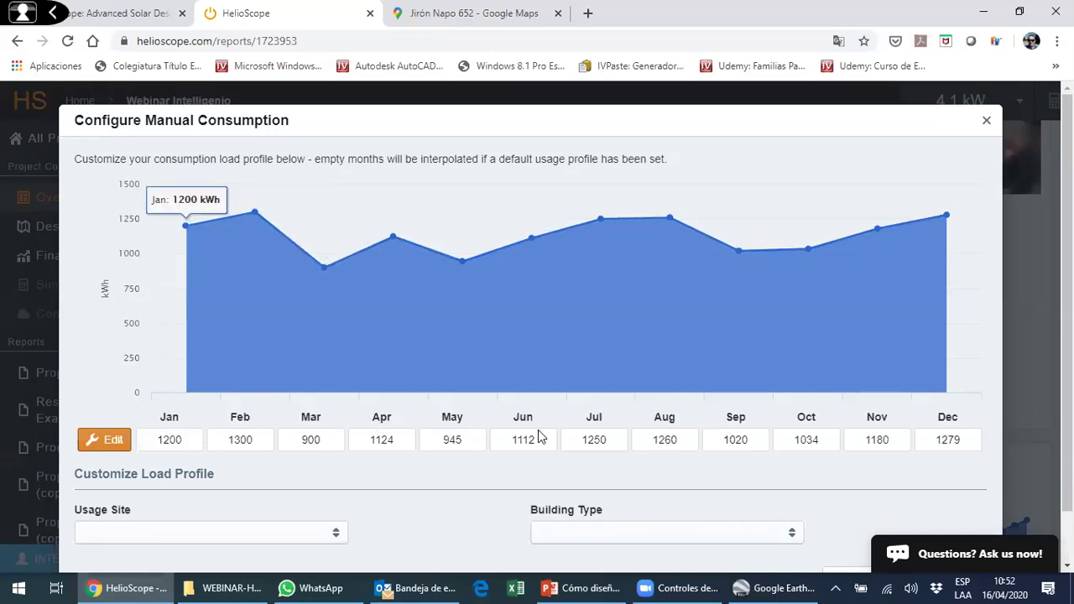
# - Change the April consumption value to 2223 kWh
pyautogui.doubleClick(376, 435)
pyautogui.moveTo(376, 436); pyautogui.dragTo(331, 438)
pyautogui.click(110, 442)
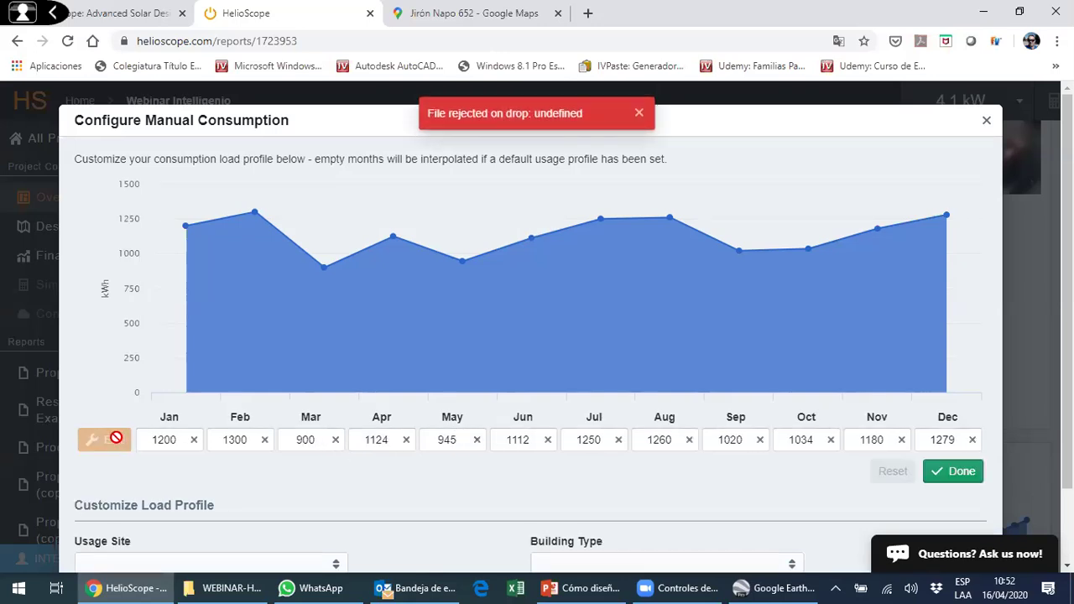
pyautogui.click(406, 440)
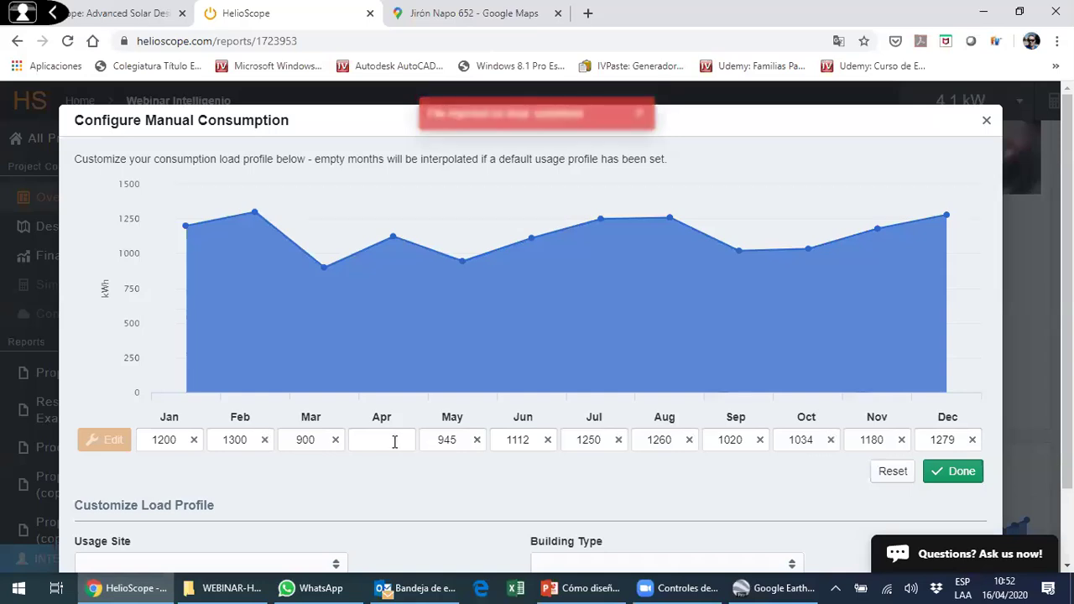
pyautogui.click(400, 444)
pyautogui.write('2223')
pyautogui.click(171, 442)
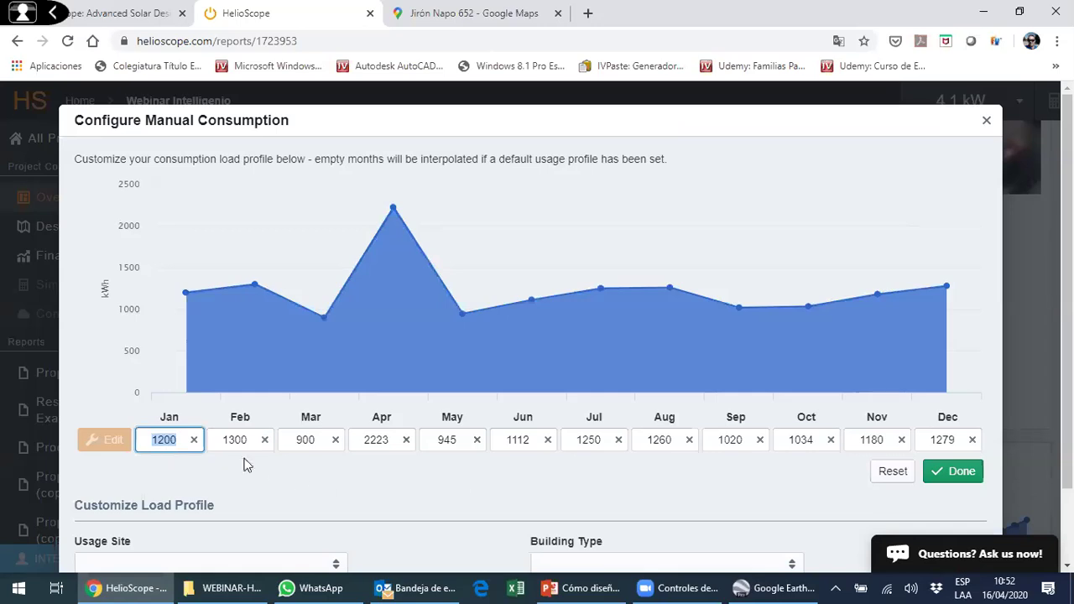
# - Reset April back to 1124 kWh and close the consumption dialog
pyautogui.scroll(-1, 503, 448)
pyautogui.click(829, 413)
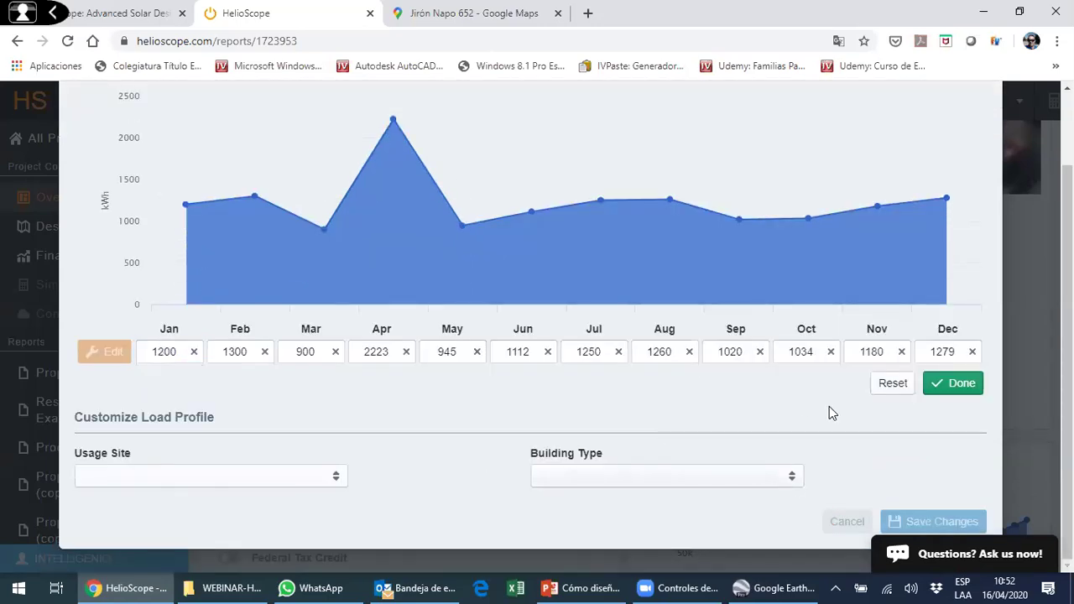
pyautogui.click(903, 386)
pyautogui.scroll(1, 588, 407)
pyautogui.scroll(-1, 839, 495)
pyautogui.scroll(1, 911, 226)
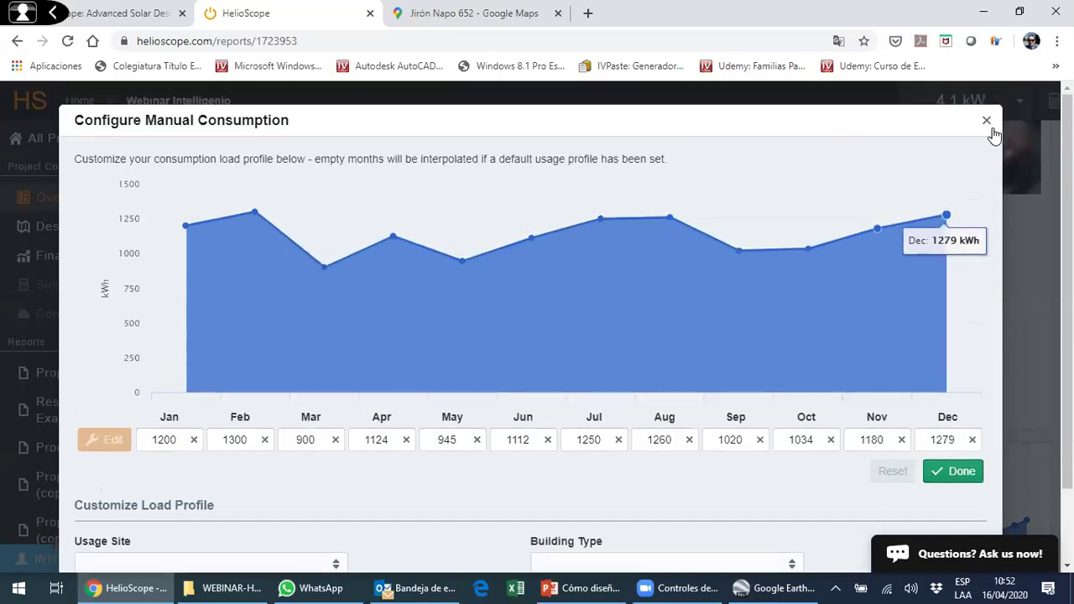
pyautogui.press('Escape')
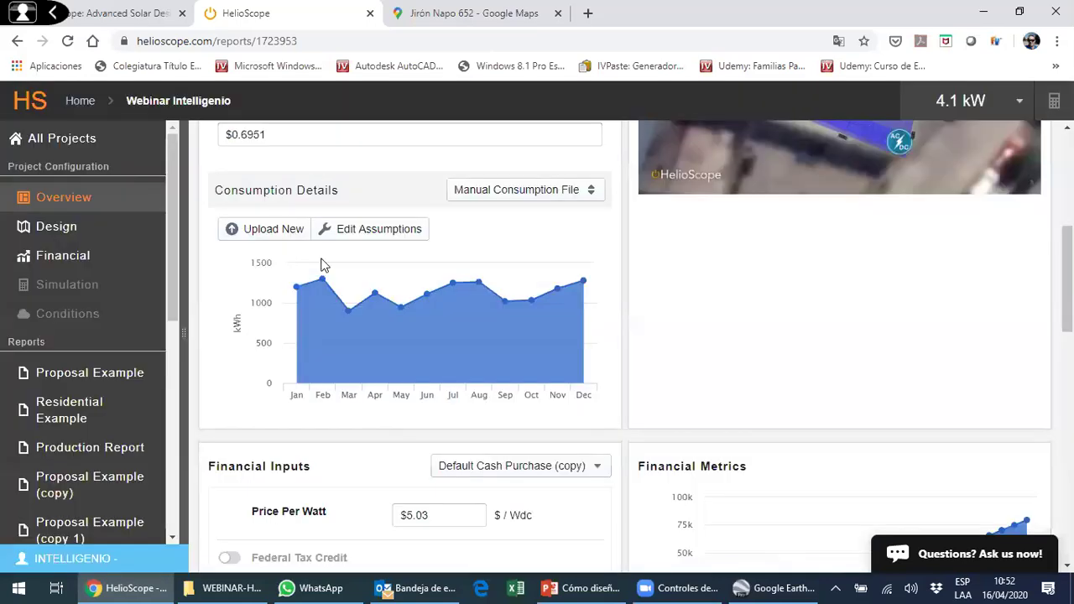
pyautogui.scroll(-2, 369, 318)
pyautogui.scroll(-2, 308, 316)
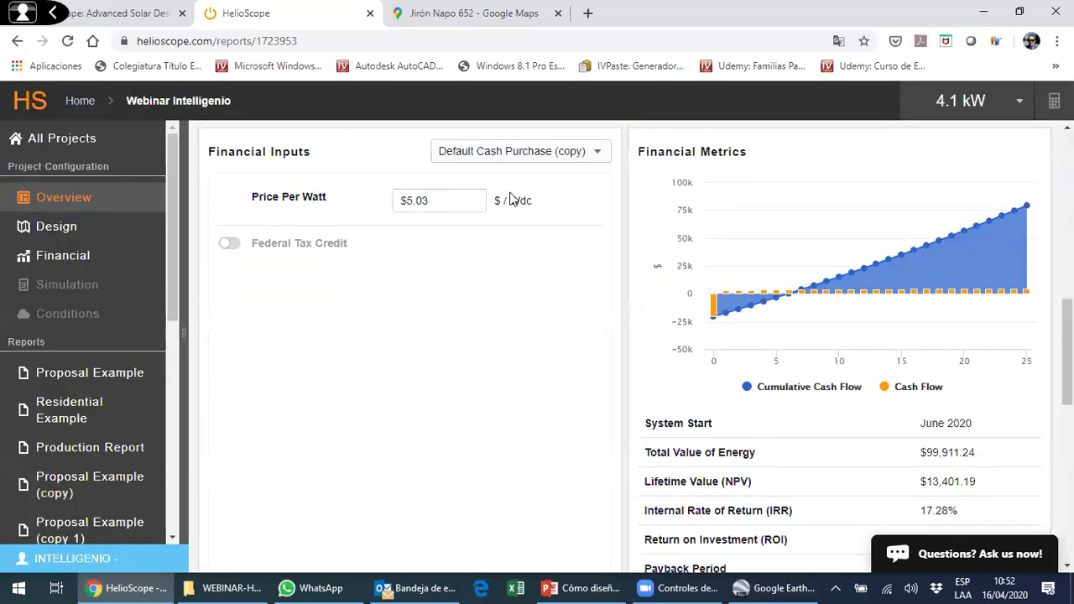
pyautogui.click(607, 160)
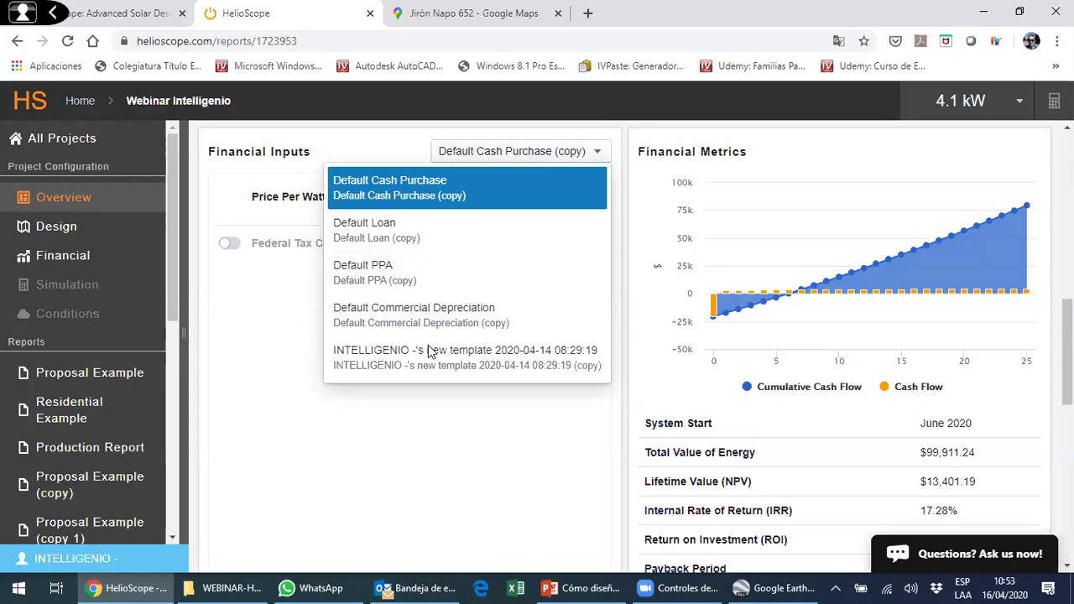
pyautogui.click(418, 387)
pyautogui.scroll(-2, 410, 335)
pyautogui.scroll(2, 799, 293)
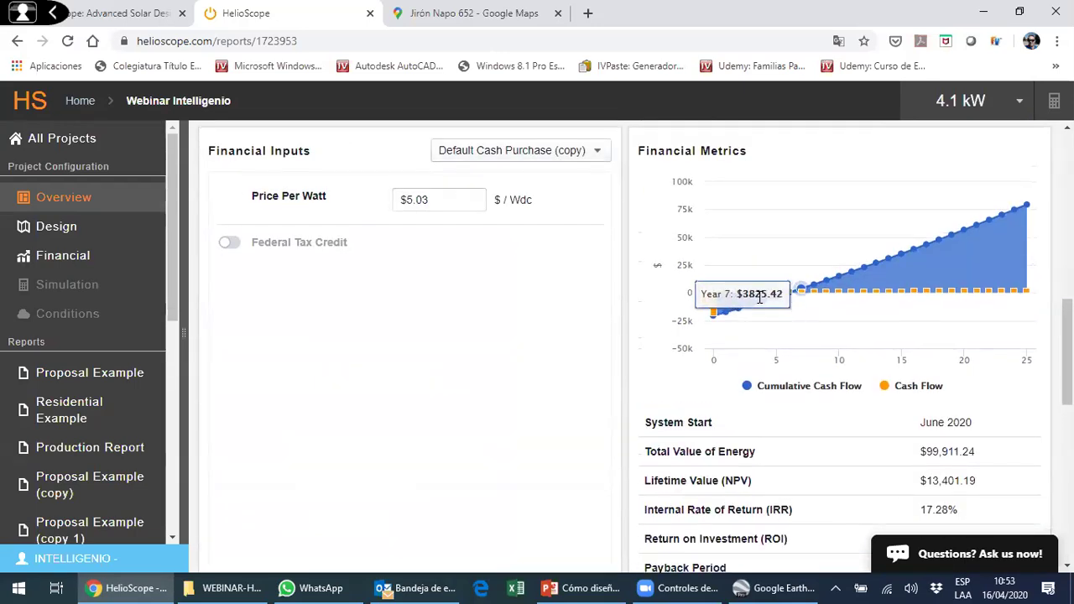
pyautogui.scroll(-3, 760, 297)
pyautogui.scroll(3, 759, 297)
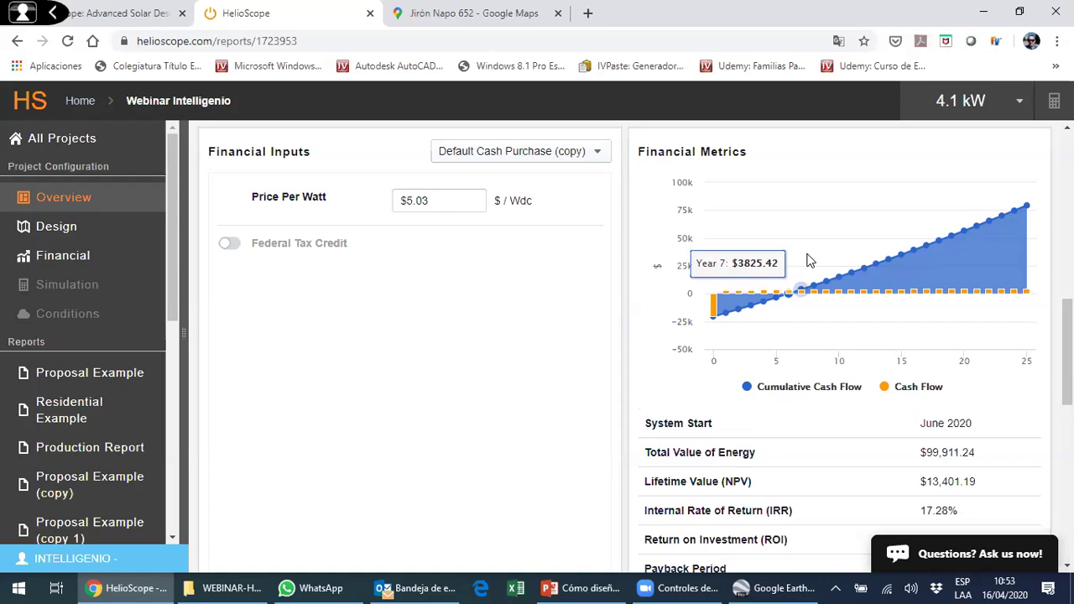
pyautogui.scroll(-4, 857, 288)
pyautogui.scroll(3, 808, 314)
# - Look over the Simulation and Project Files Exporter sections, then show the Windows desktop
pyautogui.scroll(-3, 784, 311)
pyautogui.scroll(-3, 470, 344)
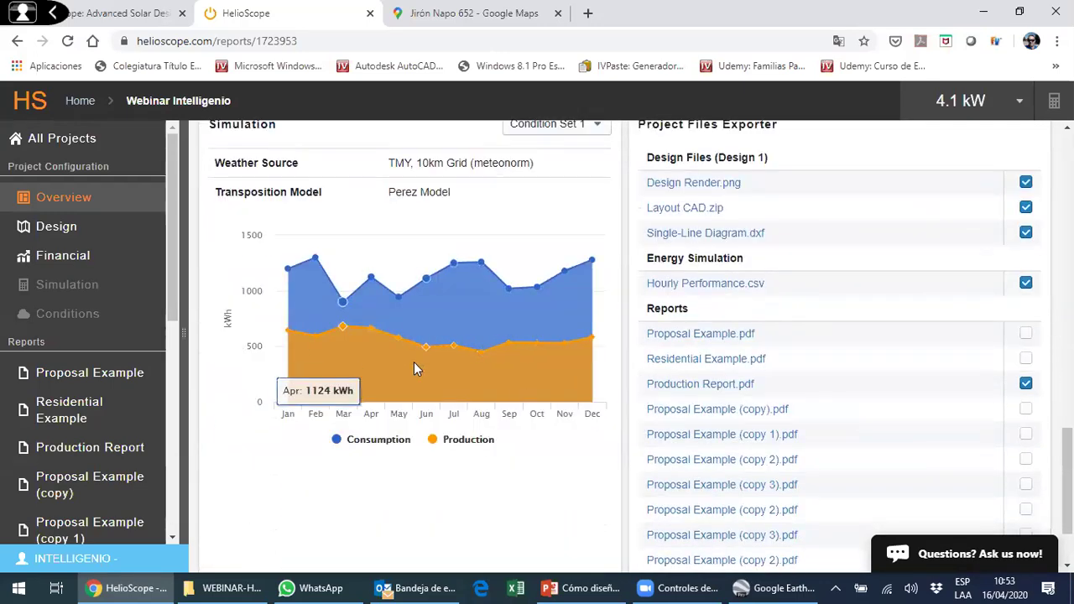
pyautogui.scroll(-2, 416, 365)
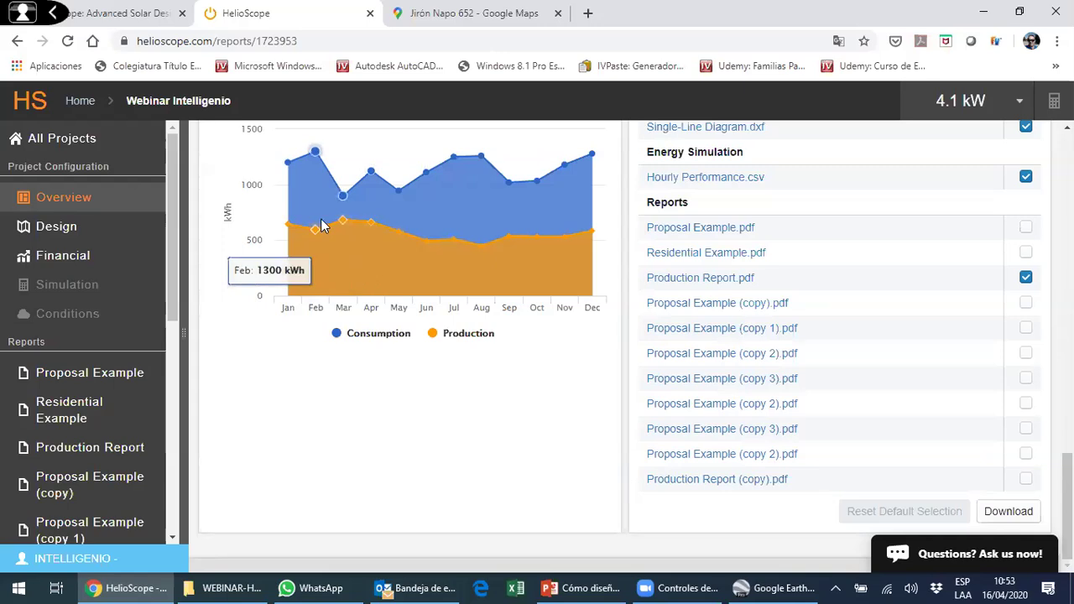
pyautogui.scroll(1, 327, 251)
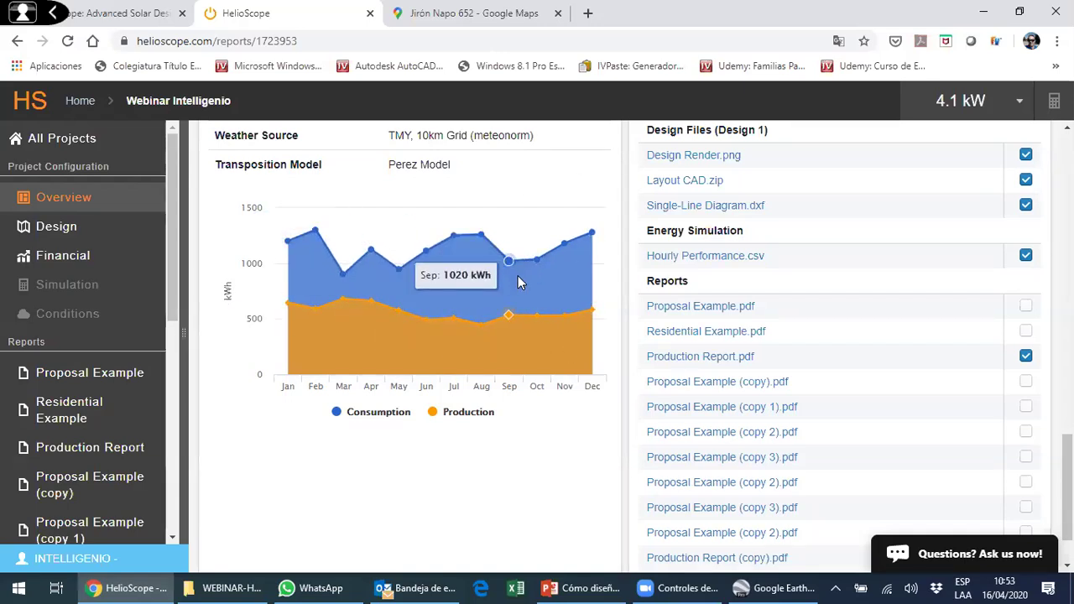
pyautogui.scroll(-1, 518, 275)
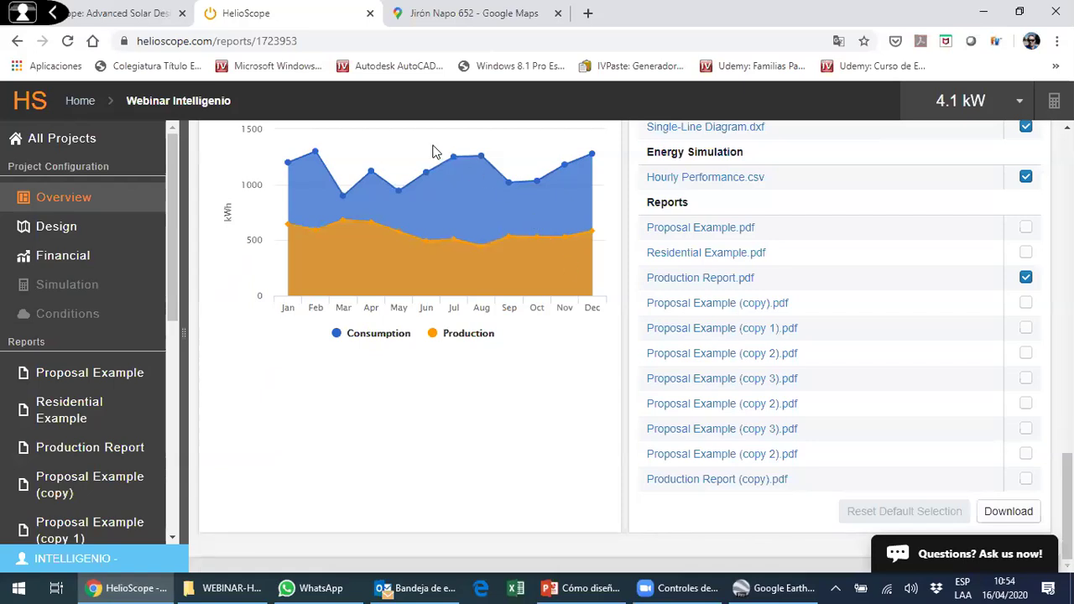
pyautogui.press('super+d')
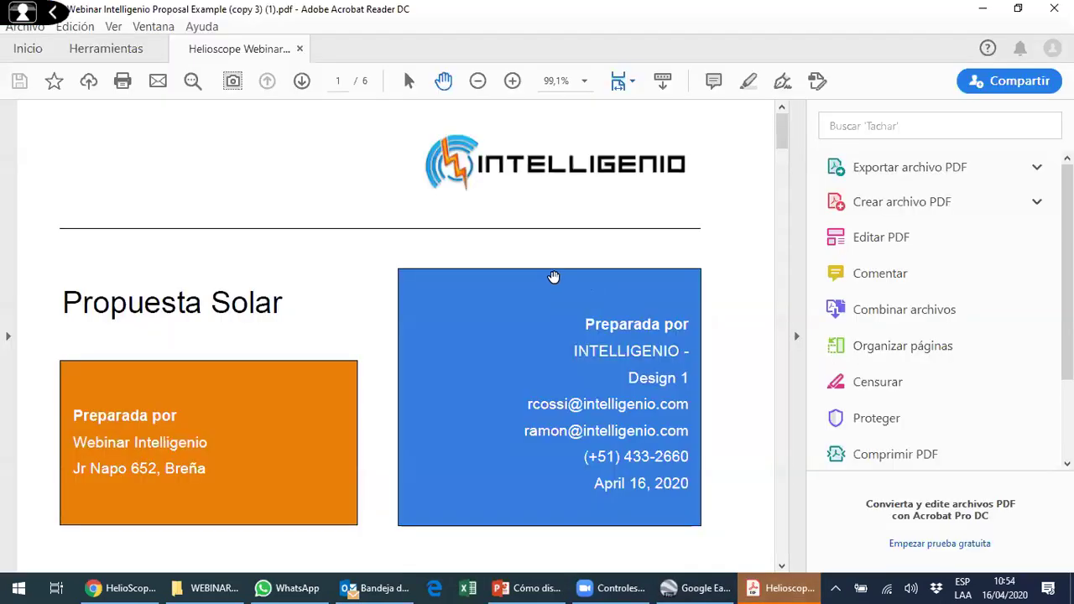
# - Read the proposal from the Propuesta Solar cover to page 3's 34.83% consumption coverage
pyautogui.scroll(-2, 799, 334)
pyautogui.click(797, 335)
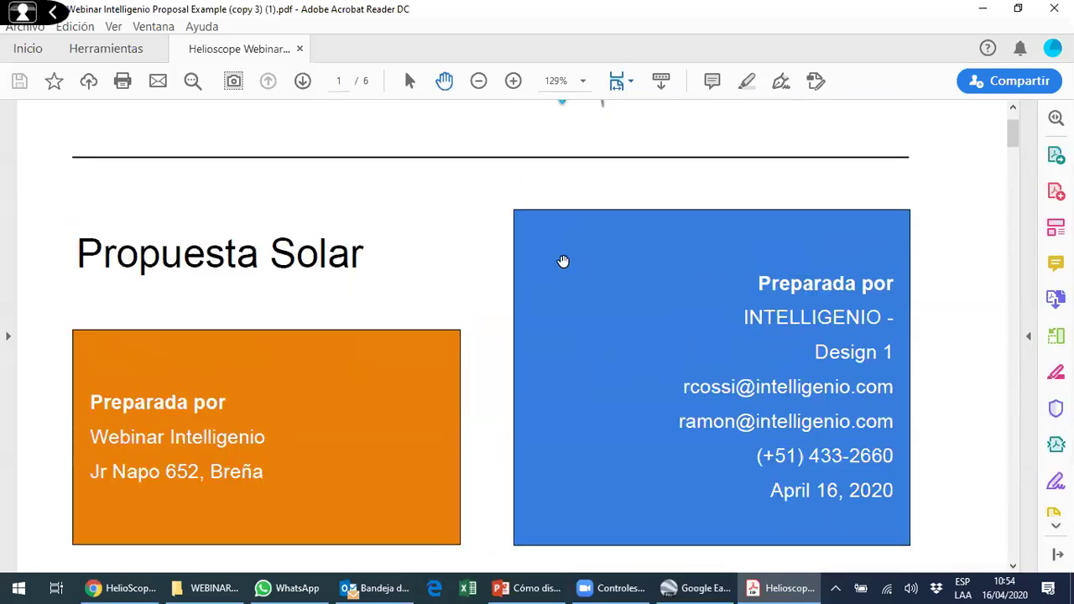
pyautogui.keyDown('ctrl'); pyautogui.scroll(-3, 560, 261); pyautogui.keyUp('ctrl')
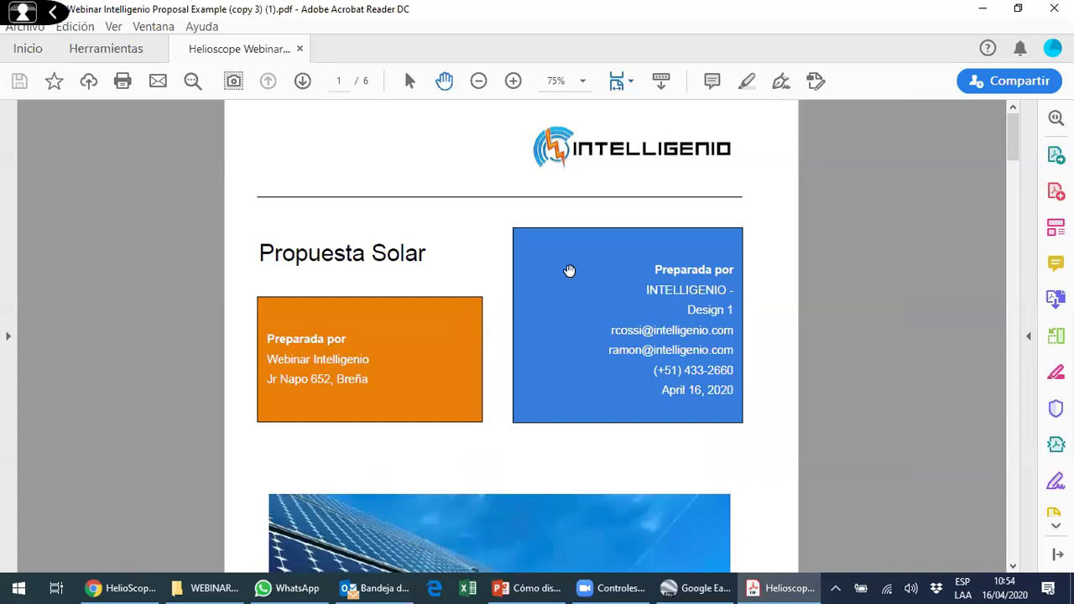
pyautogui.scroll(-3, 556, 283)
pyautogui.scroll(-10, 574, 268)
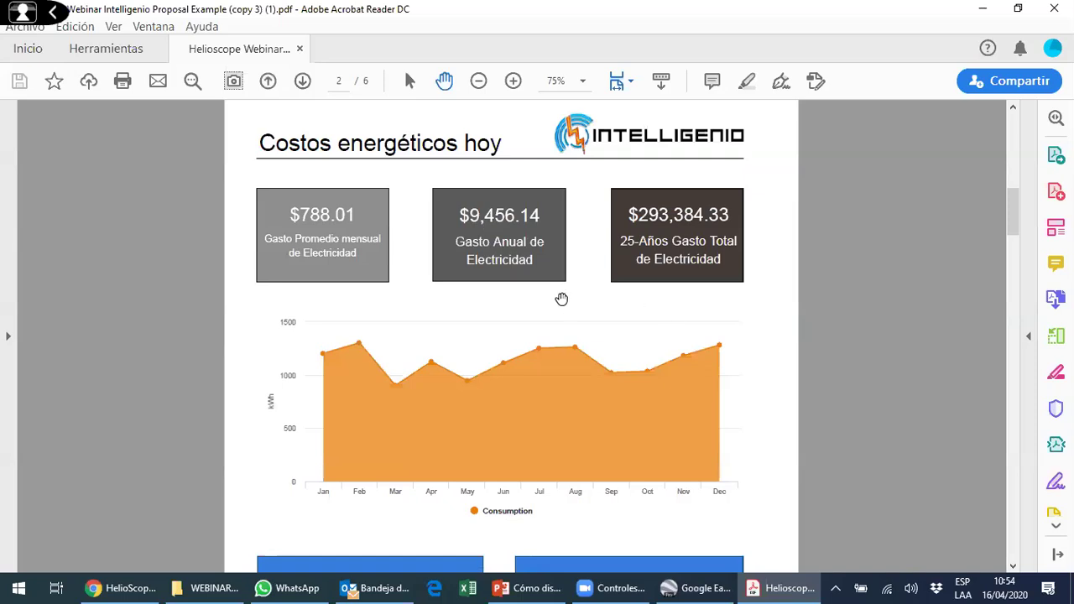
pyautogui.scroll(-2, 506, 269)
pyautogui.scroll(1, 495, 275)
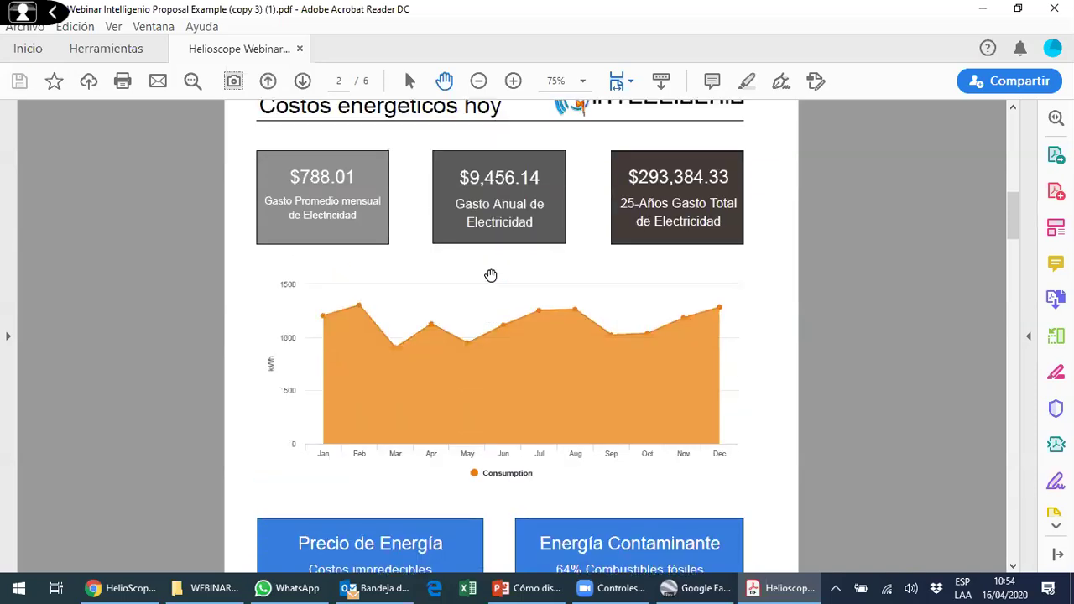
pyautogui.scroll(-8, 491, 275)
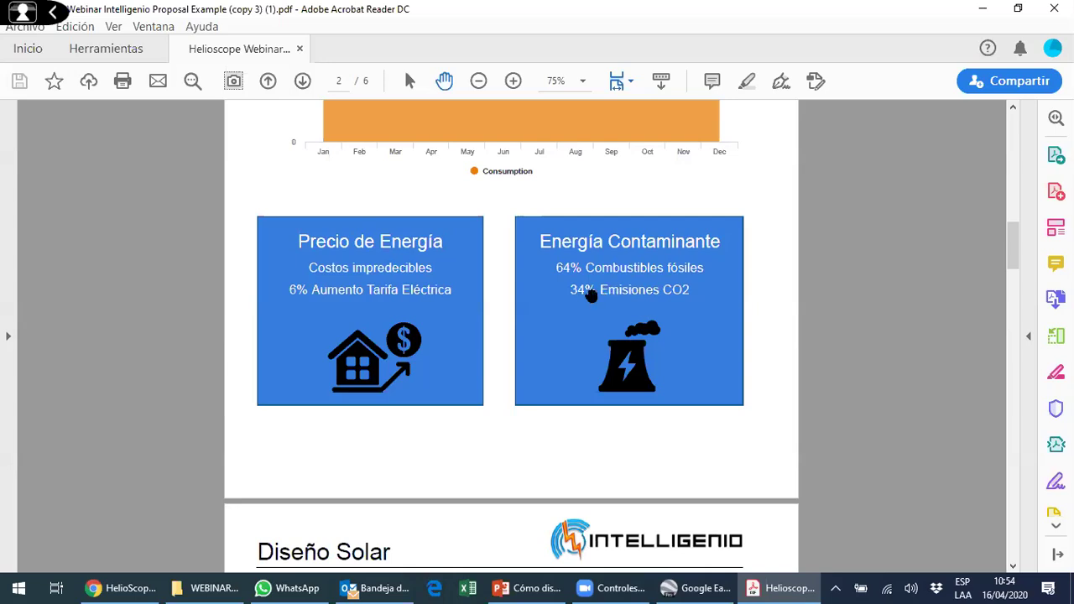
pyautogui.scroll(-8, 582, 306)
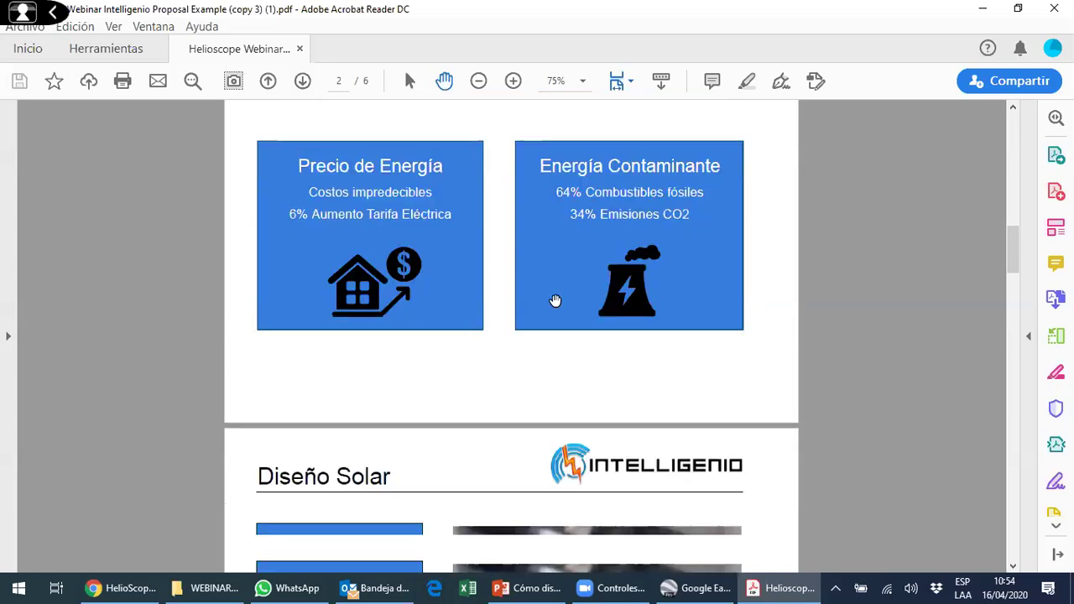
pyautogui.scroll(-1, 426, 362)
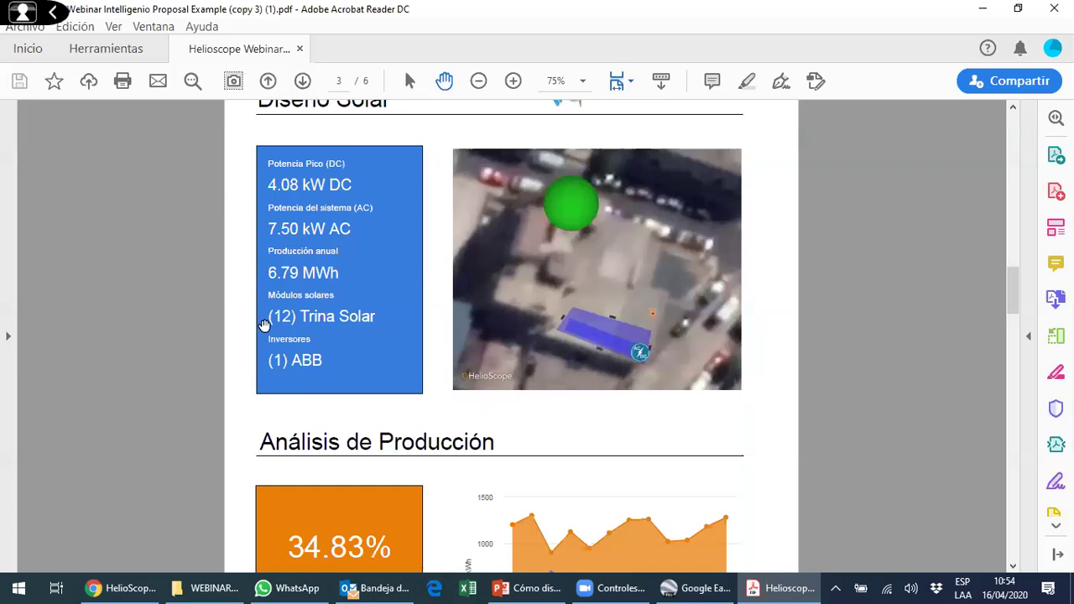
pyautogui.scroll(-8, 434, 291)
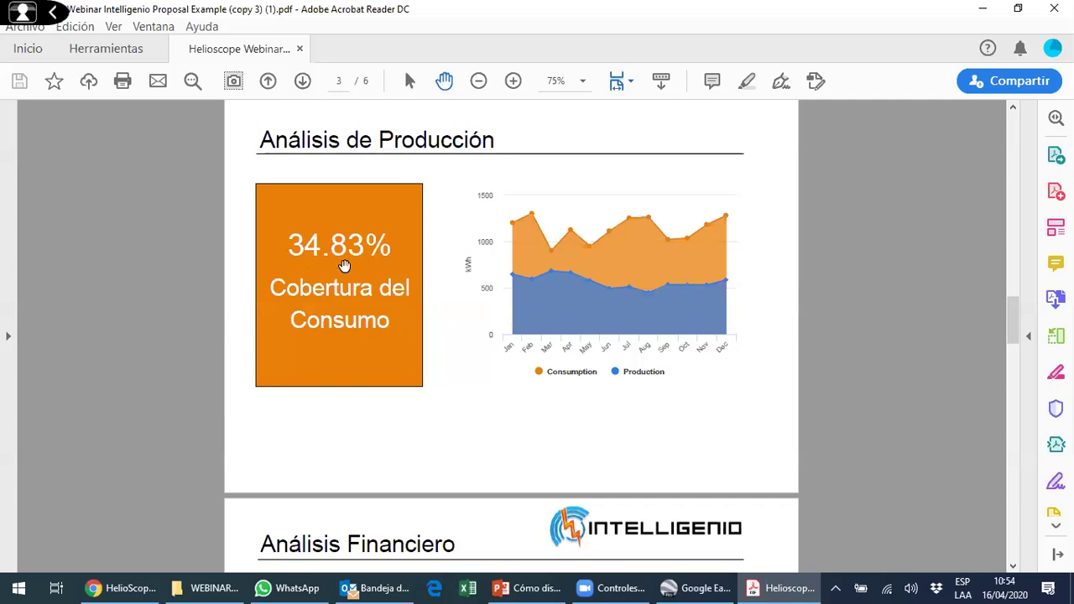
# - Read pages 4–6 through to the Impacto Ambiental equivalences, then return to Chrome
pyautogui.scroll(-3, 357, 251)
pyautogui.scroll(-6, 403, 269)
pyautogui.scroll(-1, 399, 275)
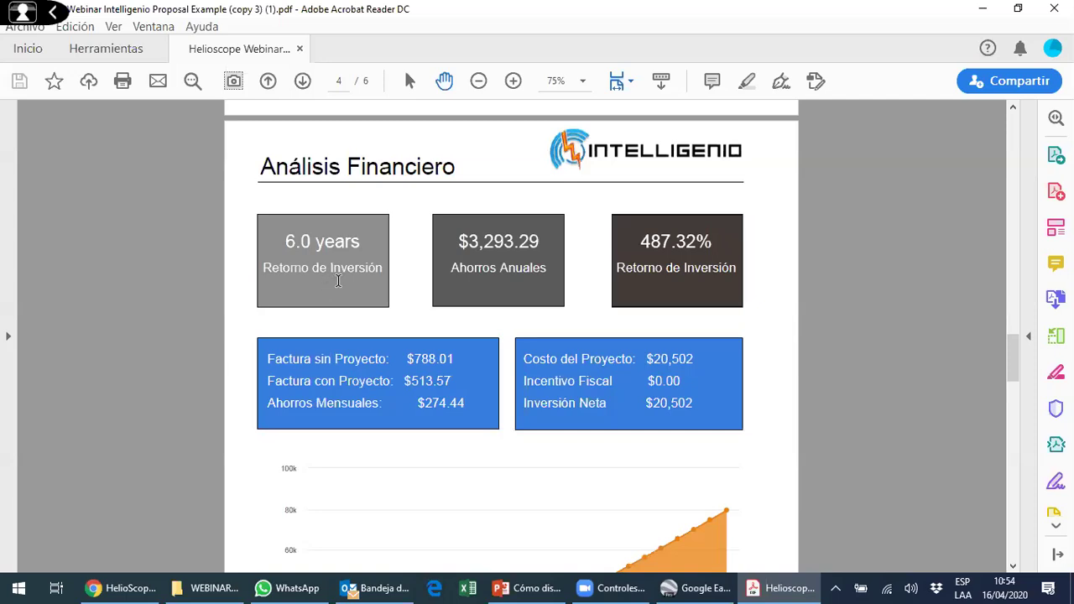
pyautogui.scroll(-2, 477, 290)
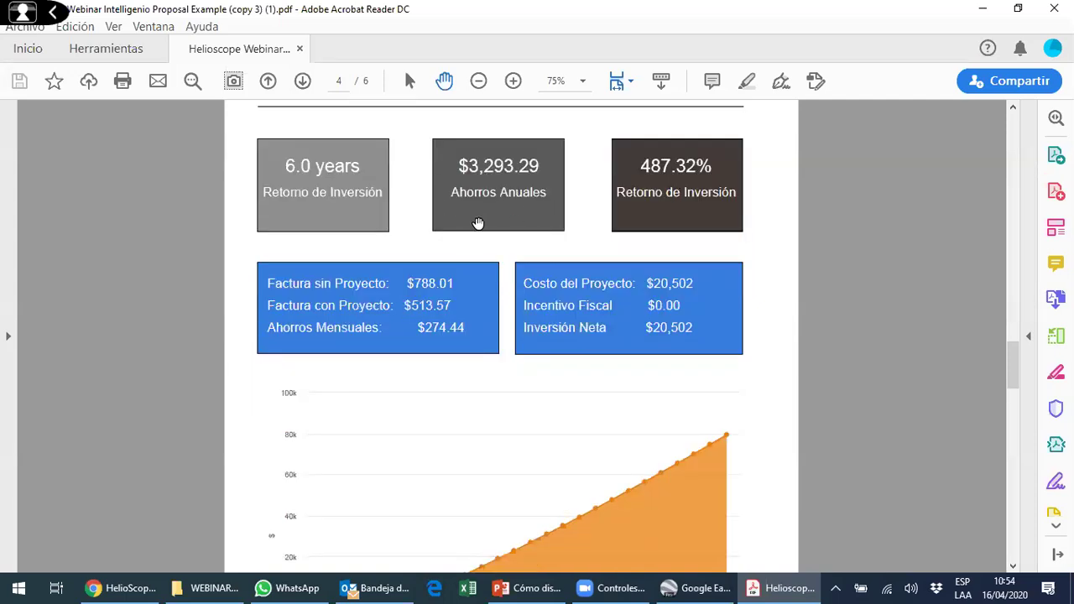
pyautogui.scroll(-3, 479, 223)
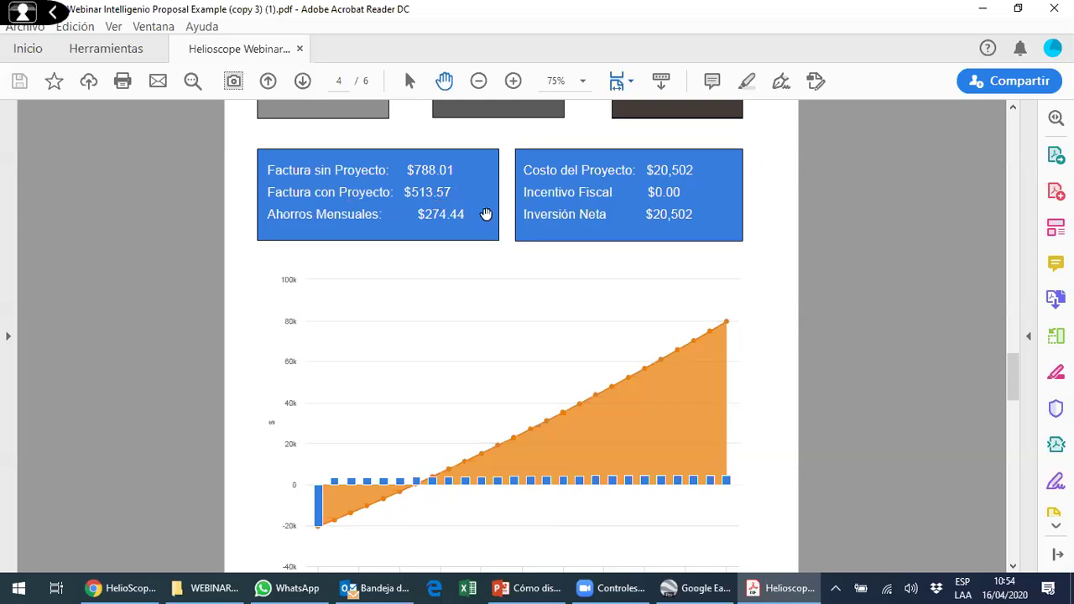
pyautogui.scroll(-8, 532, 266)
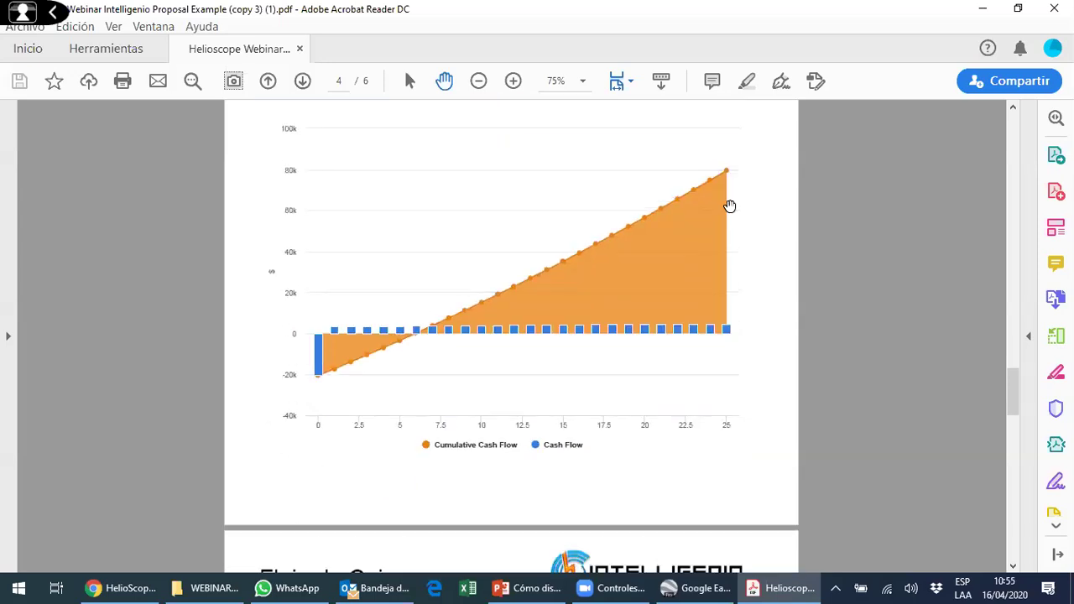
pyautogui.scroll(-10, 518, 270)
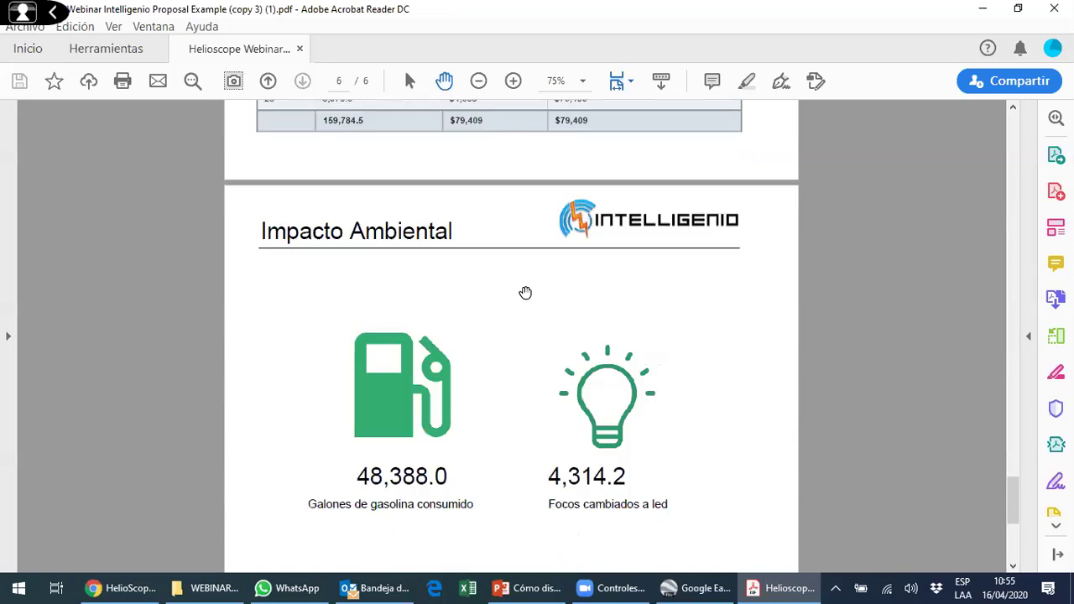
pyautogui.scroll(-2, 514, 293)
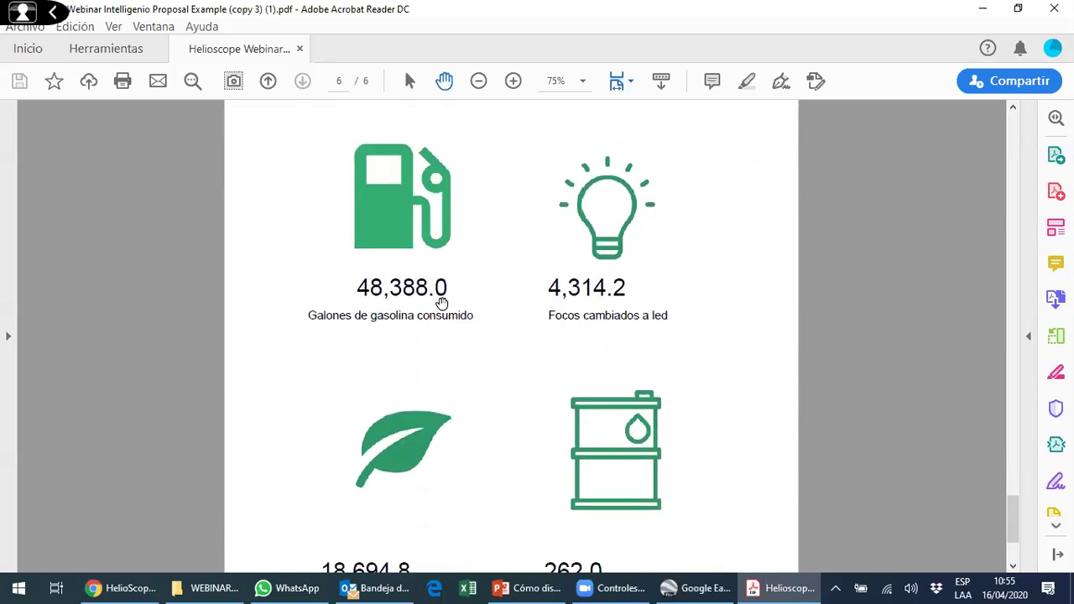
pyautogui.scroll(-2, 459, 270)
pyautogui.scroll(1, 460, 272)
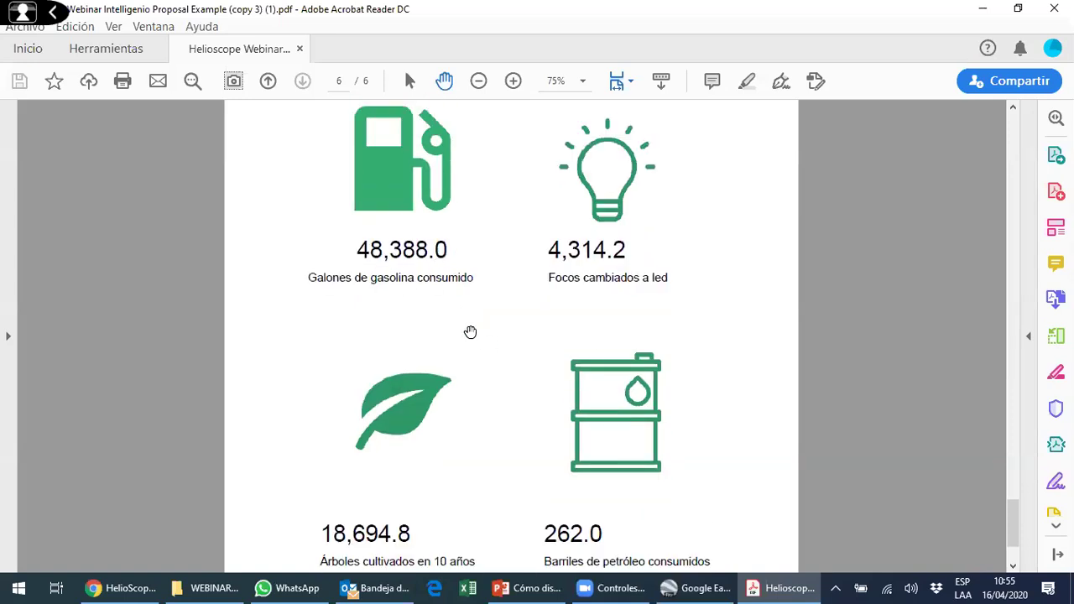
pyautogui.scroll(-1, 492, 261)
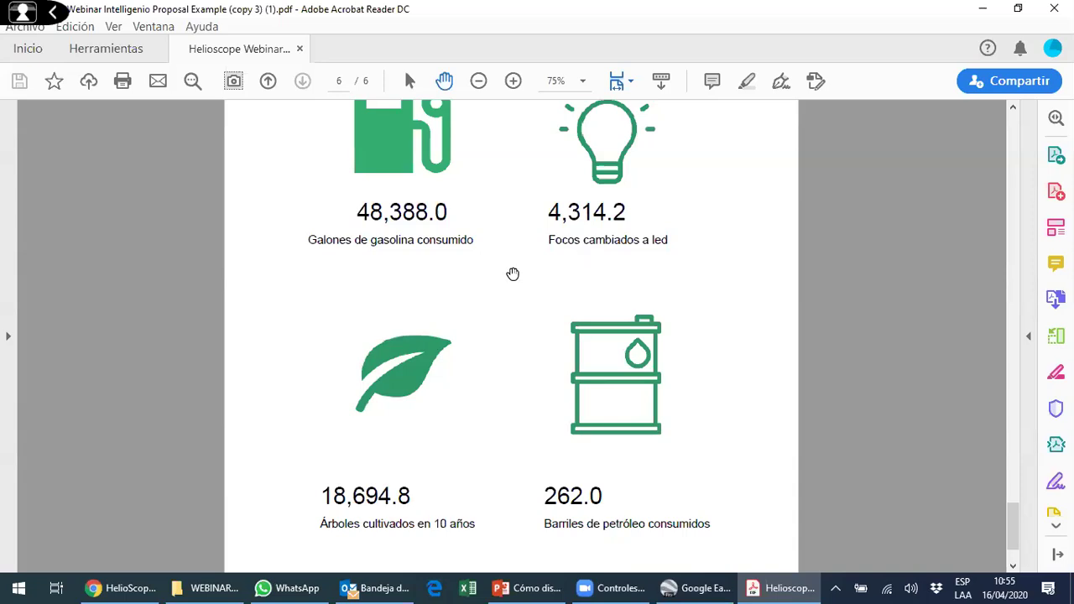
pyautogui.scroll(-2, 513, 274)
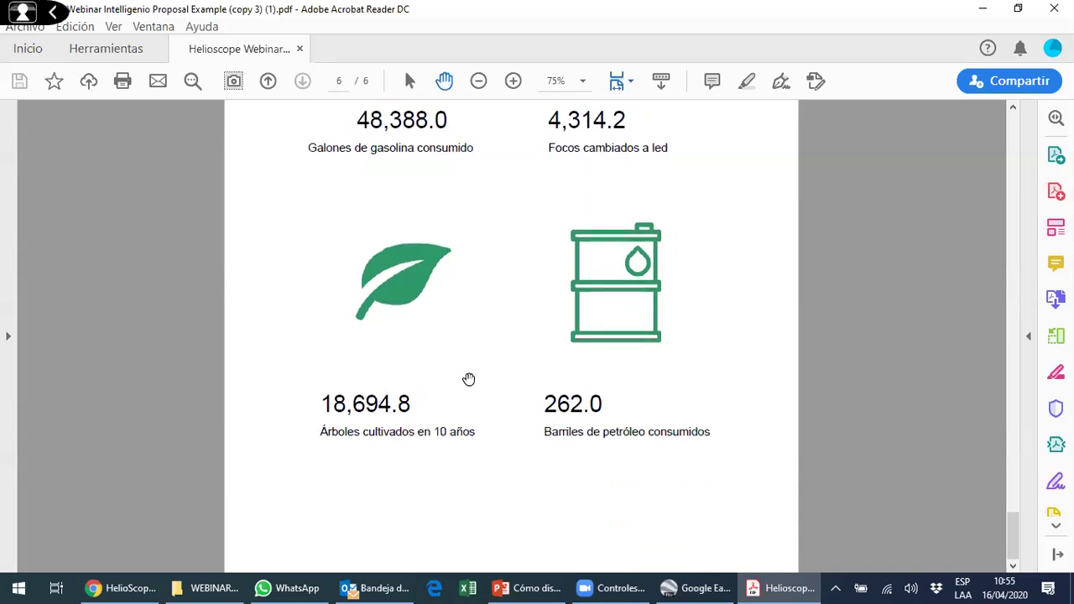
pyautogui.scroll(2, 438, 344)
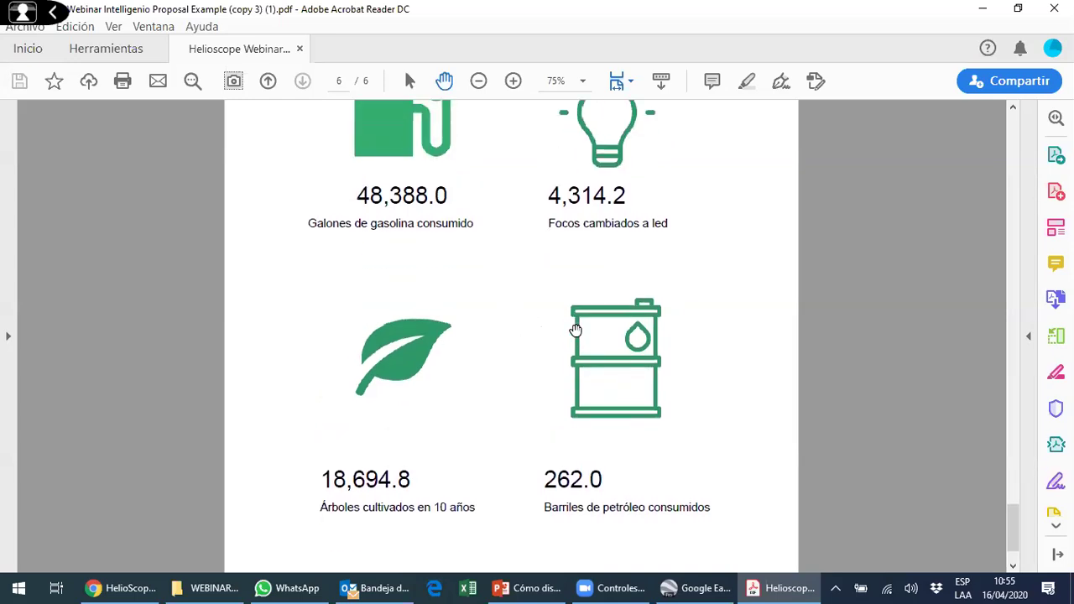
pyautogui.scroll(-2, 574, 331)
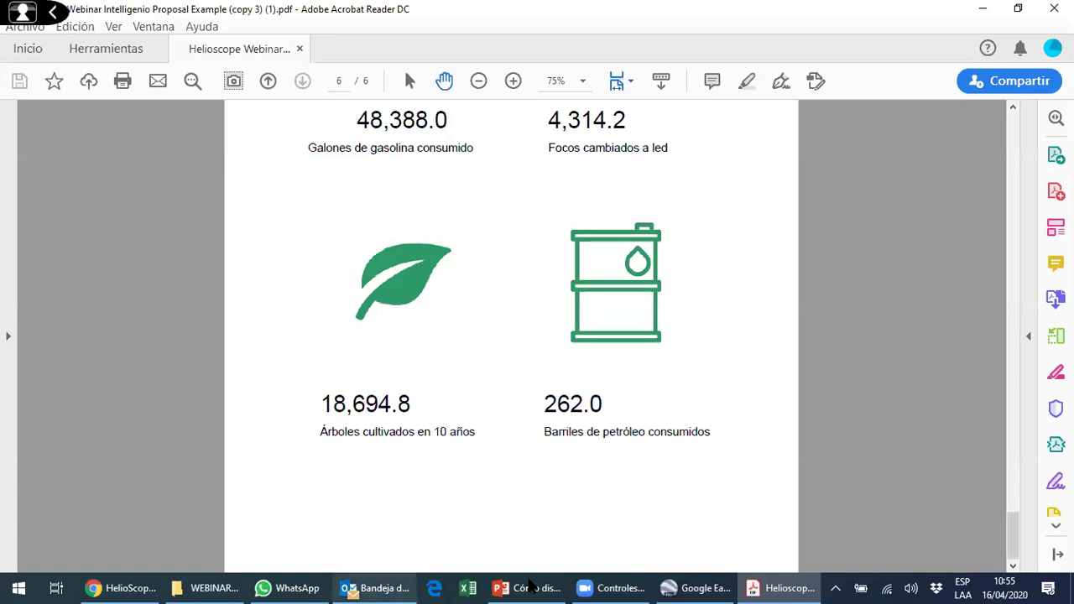
pyautogui.click(126, 588)
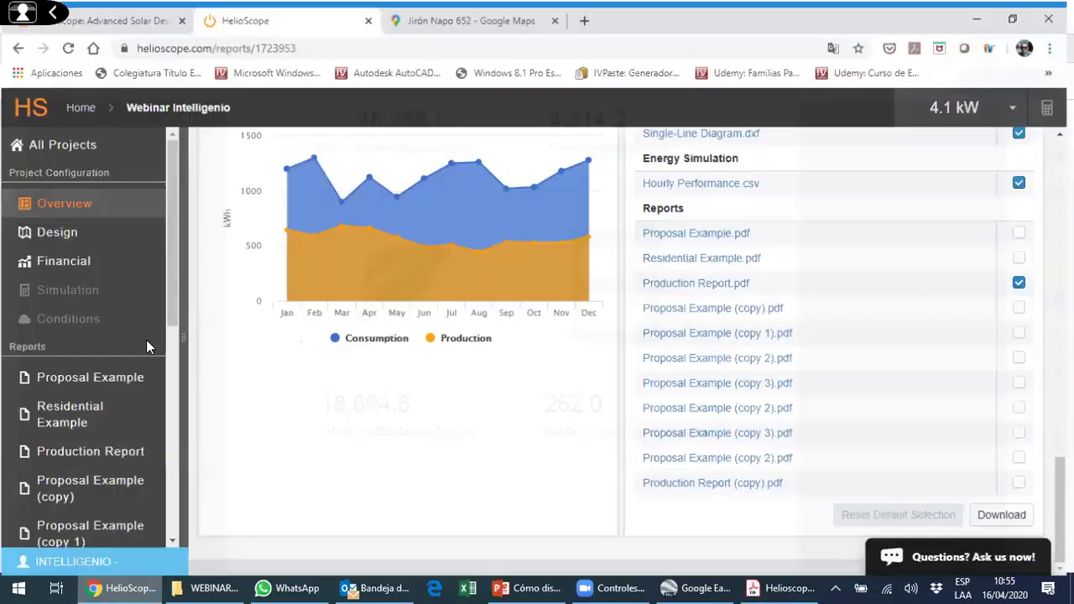
# - Load Design 1 in the designer, showing Field Segment 1 with 12 modules (4.1 kWp)
pyautogui.scroll(-1, 128, 157)
pyautogui.click(129, 156)
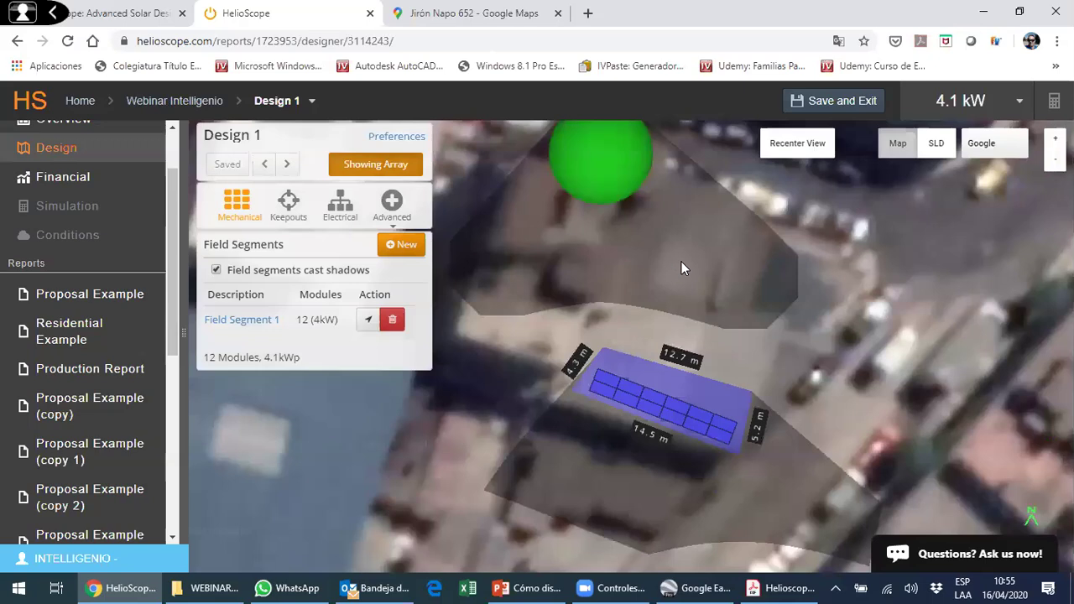
# - Orbit the 3D view of Design 1's 12-module array, then scroll the sidebar toward the Energy Report
pyautogui.moveTo(681, 261); pyautogui.dragTo(311, 351)
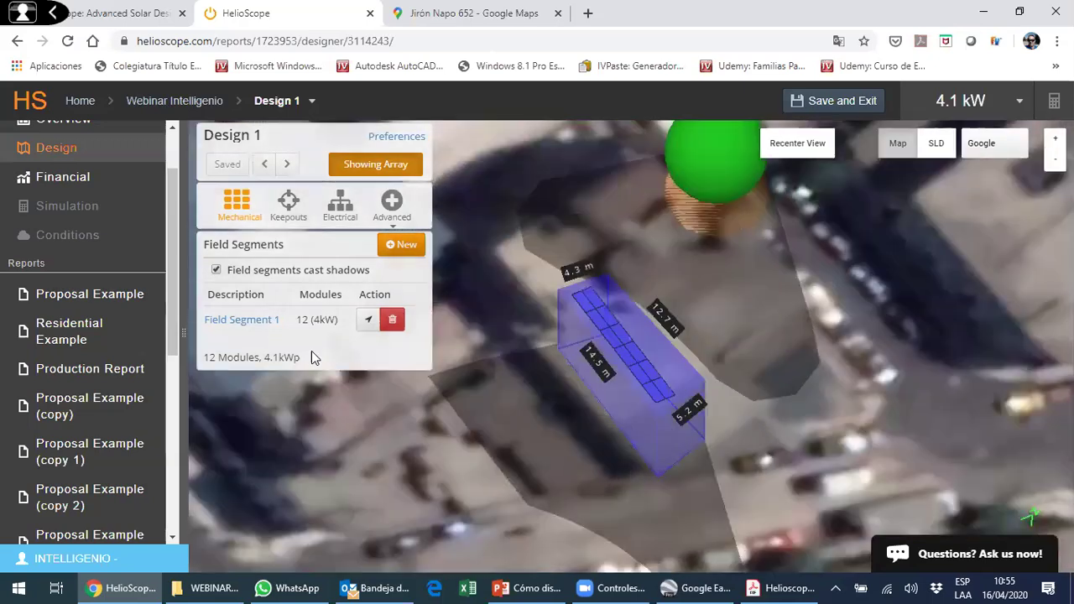
pyautogui.scroll(-5, 126, 353)
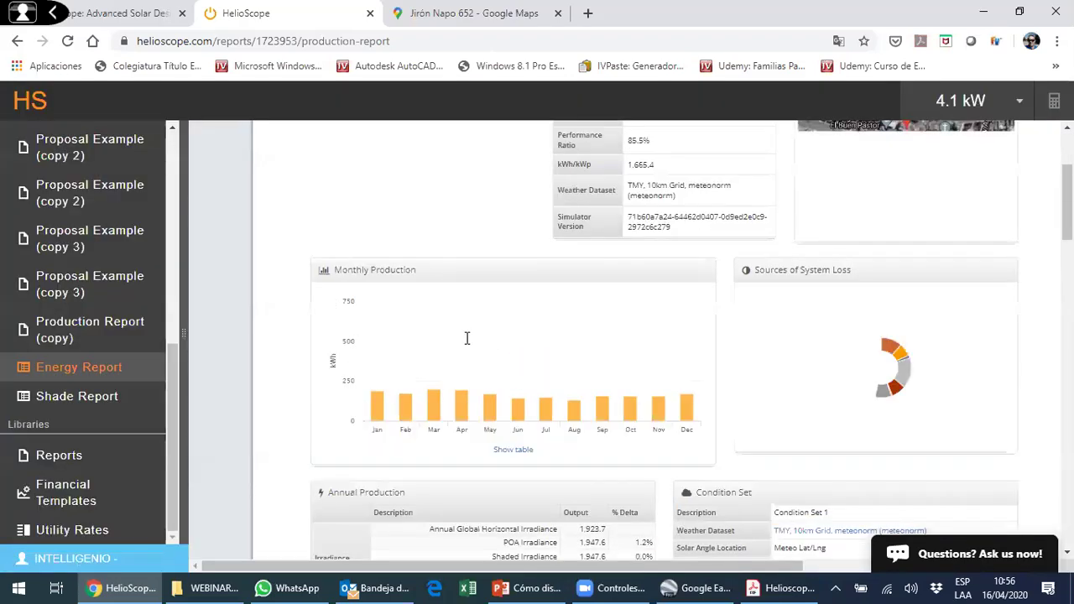
# - Scroll through the 4.1 kW design's Shade Report: 99.4% TOF, 100% solar access and shading-angle views
pyautogui.scroll(-5, 465, 340)
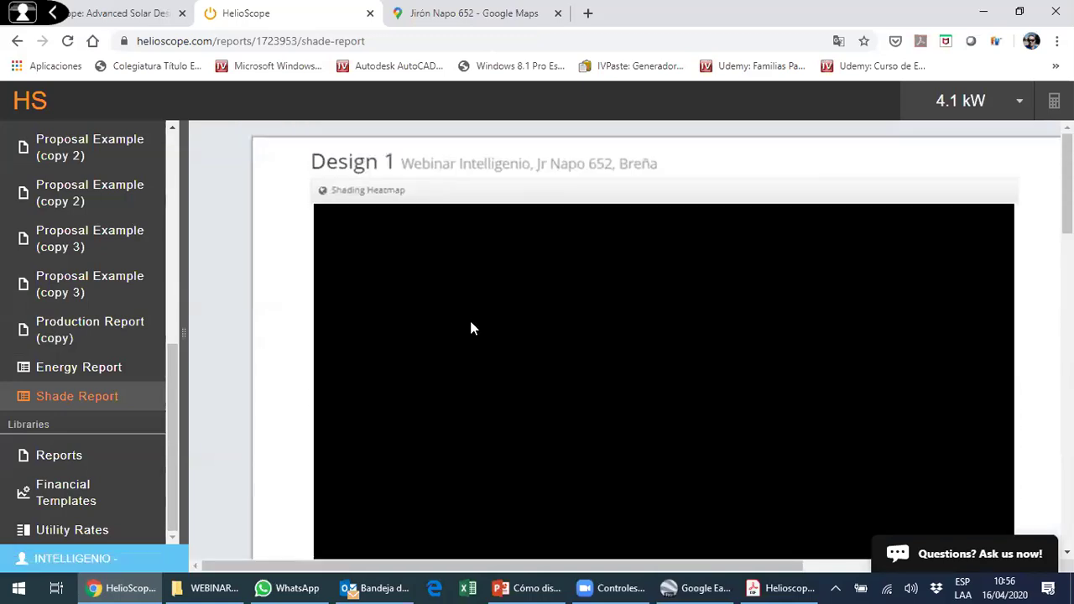
pyautogui.scroll(-4, 484, 317)
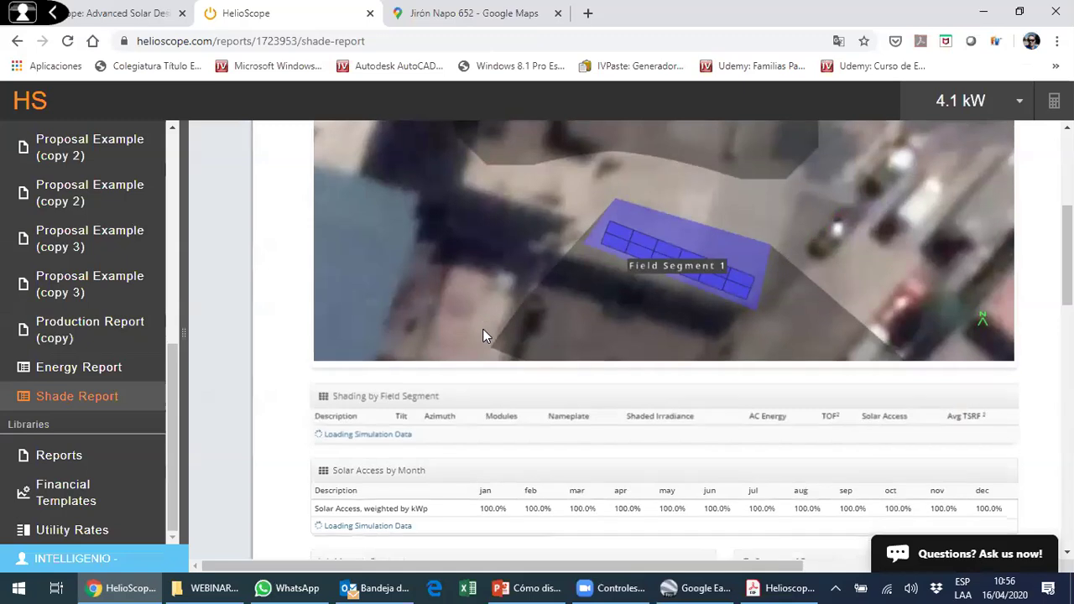
pyautogui.scroll(-5, 482, 330)
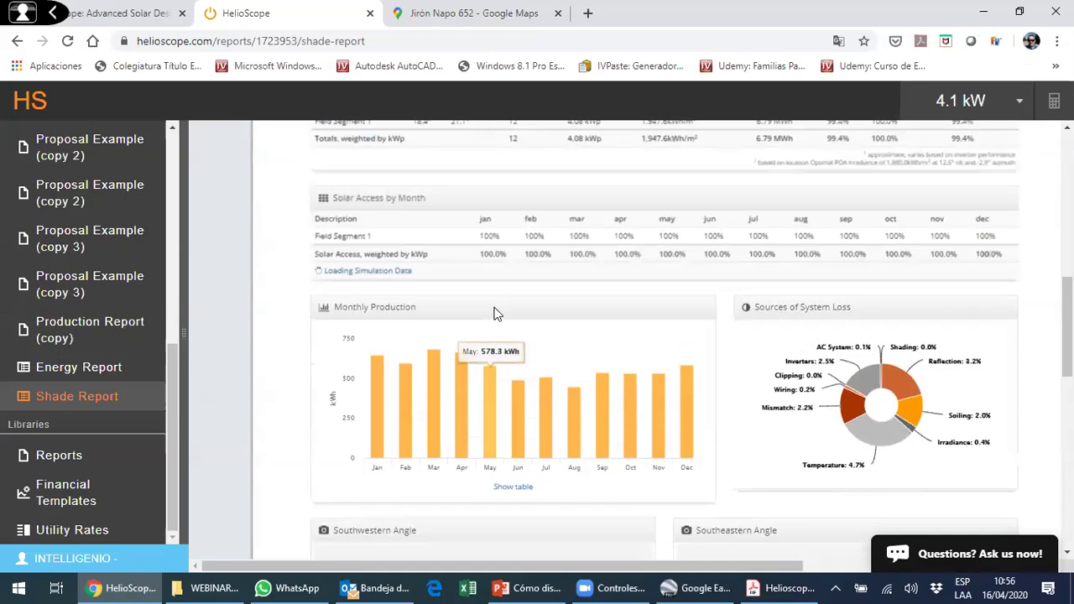
pyautogui.scroll(4, 493, 313)
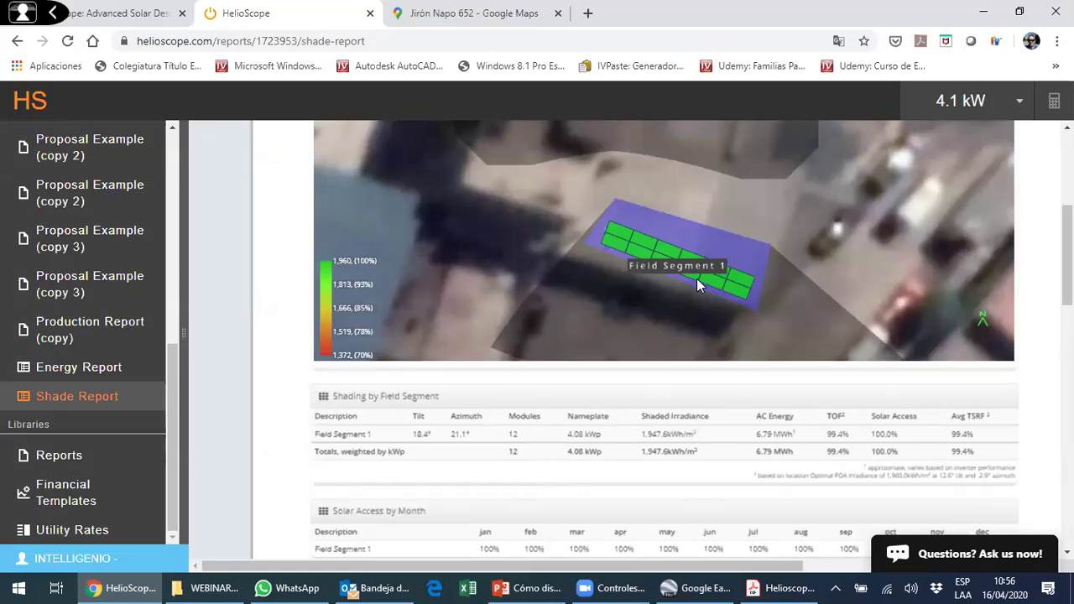
pyautogui.scroll(-5, 602, 285)
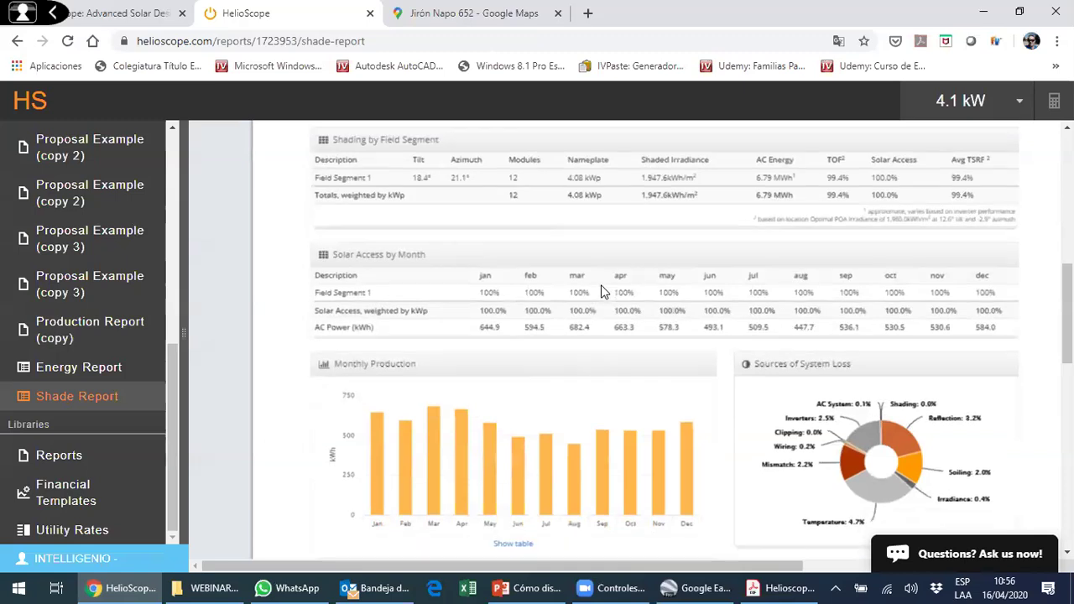
pyautogui.scroll(1, 504, 336)
pyautogui.scroll(-3, 370, 300)
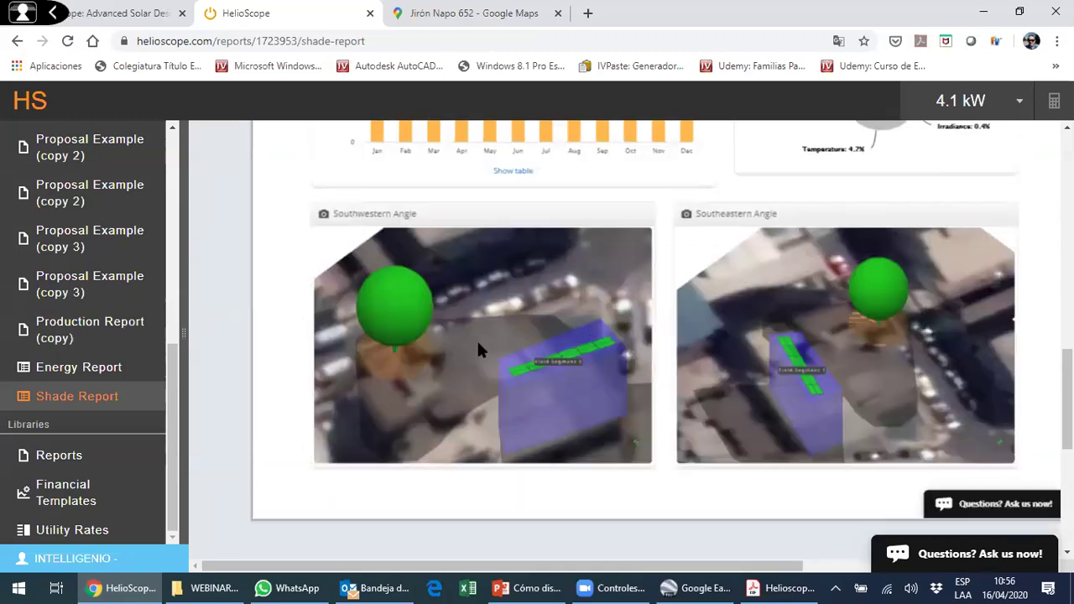
pyautogui.scroll(-5, 420, 362)
pyautogui.scroll(3, 276, 384)
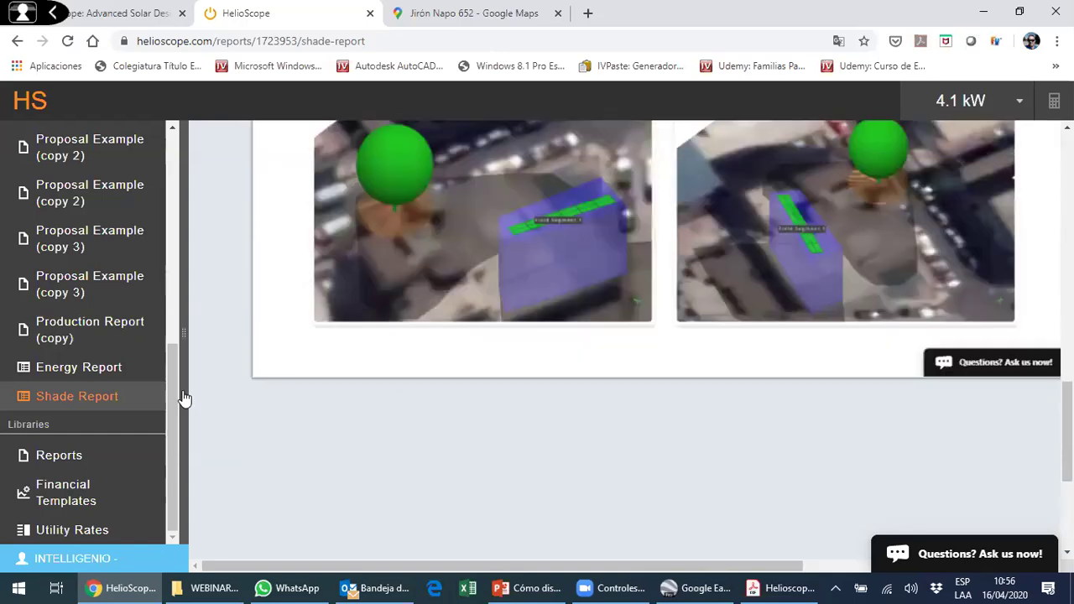
pyautogui.scroll(1, 184, 398)
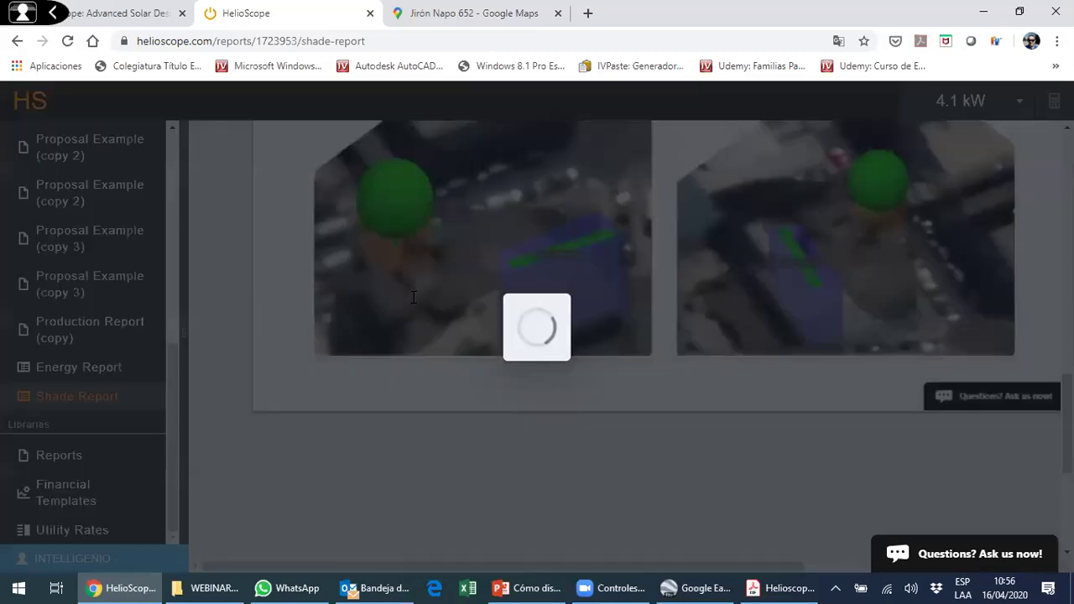
# - Page through Proposal Example (copy 3)'s energy costs, production, cash flow and environmental pages, returning to the Propuesta Solar cover
pyautogui.scroll(-3, 479, 289)
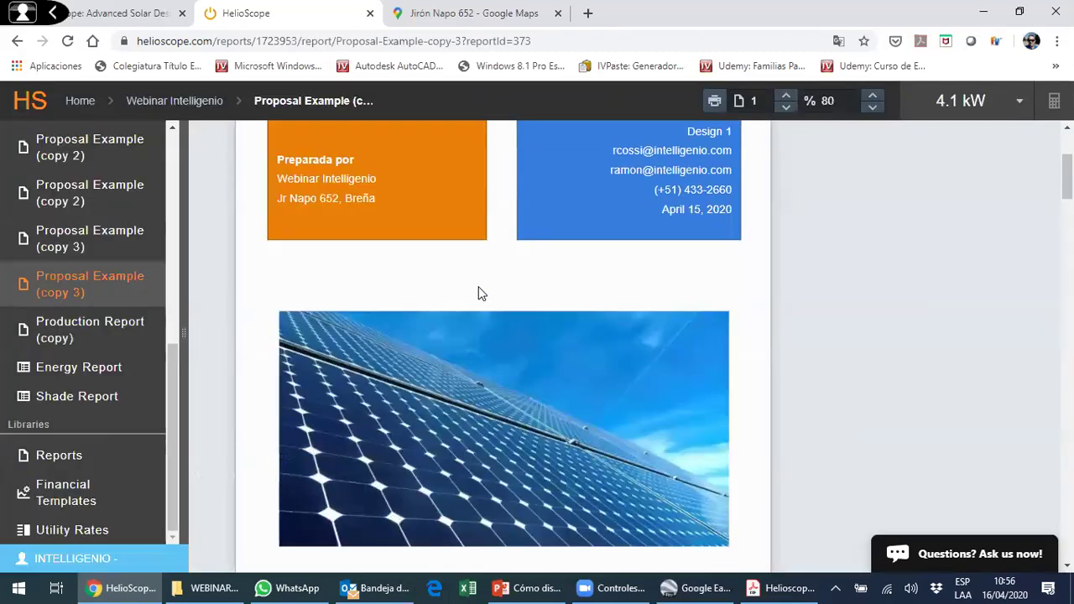
pyautogui.scroll(3, 478, 291)
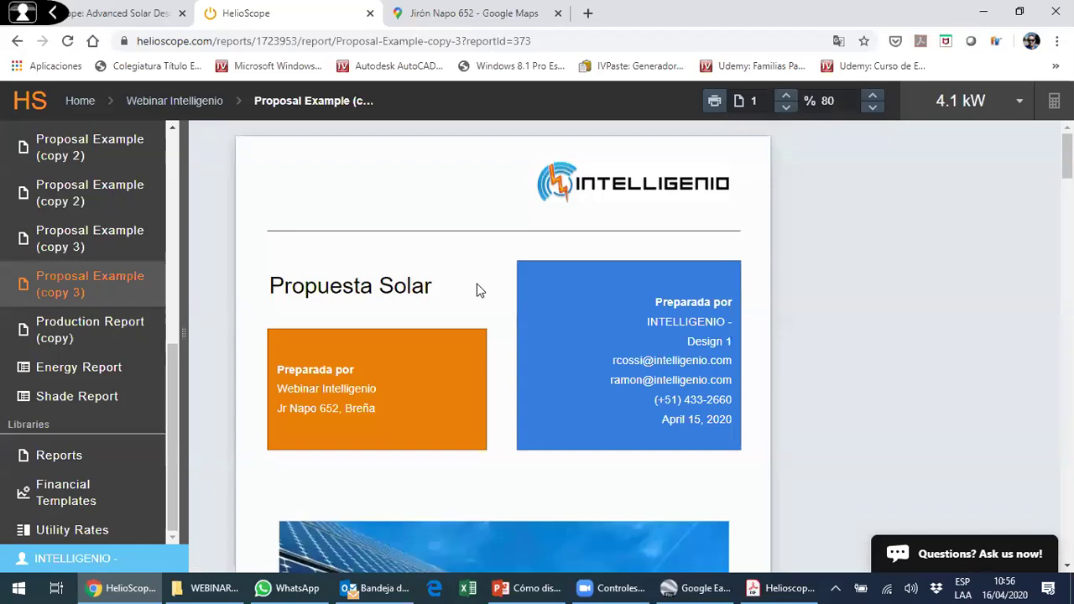
pyautogui.scroll(-3, 483, 290)
pyautogui.scroll(-10, 484, 295)
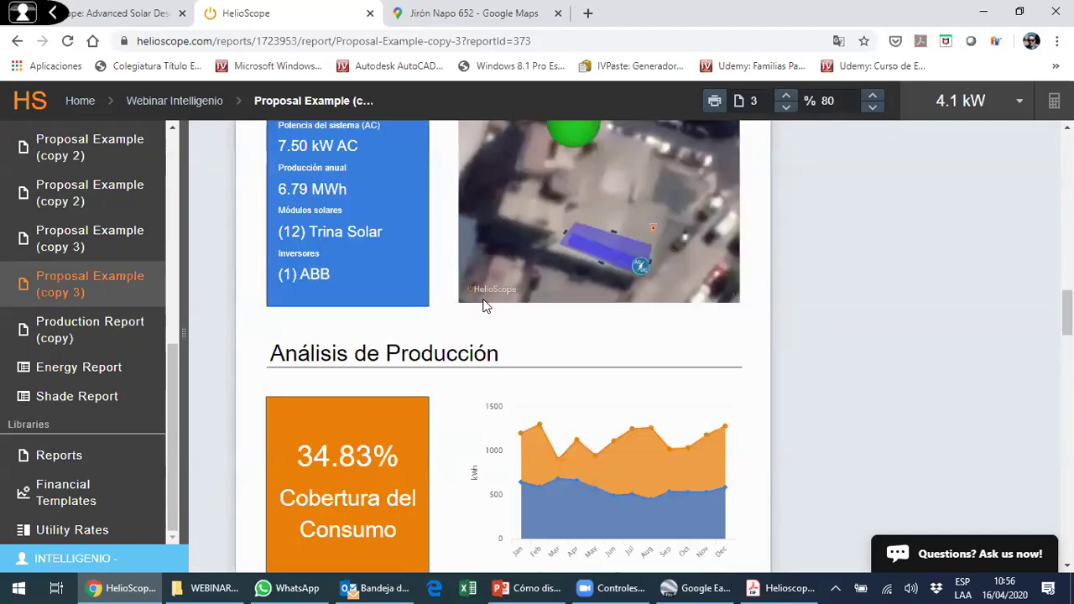
pyautogui.scroll(-12, 484, 305)
pyautogui.scroll(-10, 484, 323)
pyautogui.scroll(5, 520, 364)
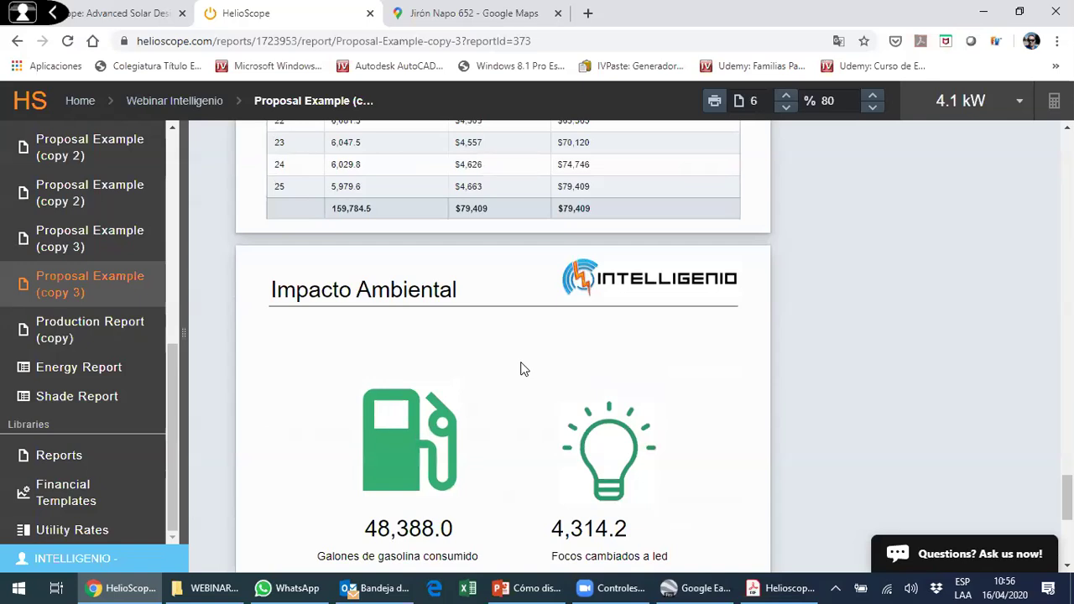
pyautogui.scroll(10, 524, 361)
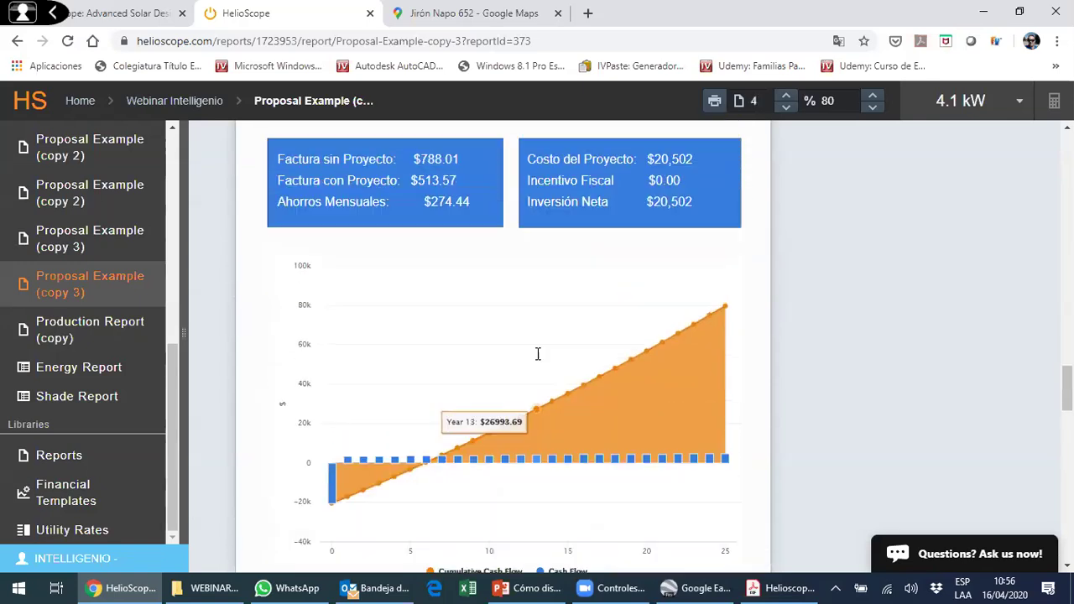
pyautogui.scroll(10, 538, 353)
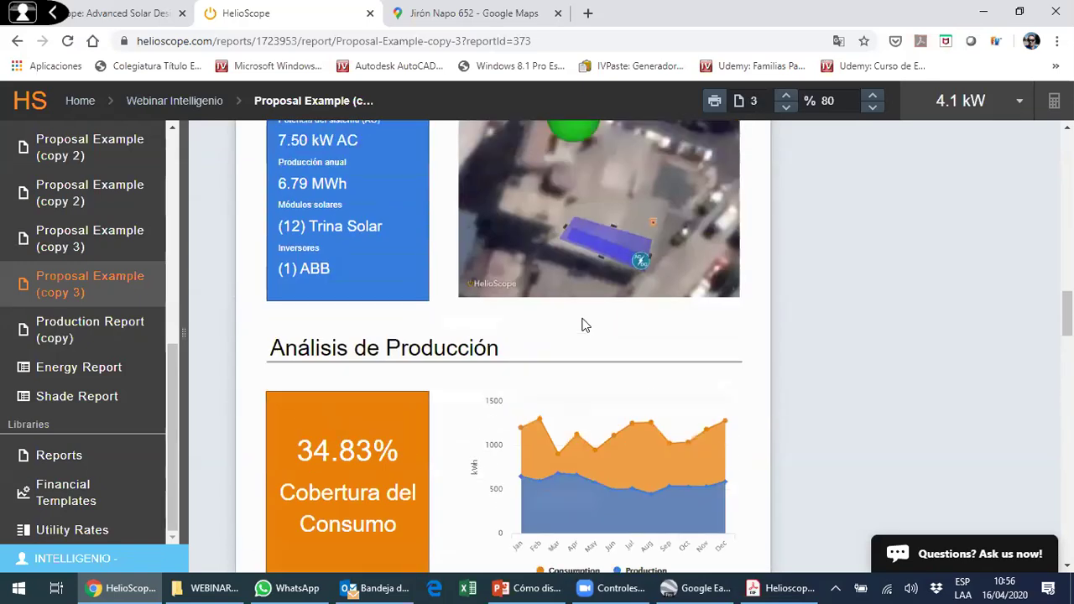
pyautogui.scroll(10, 585, 325)
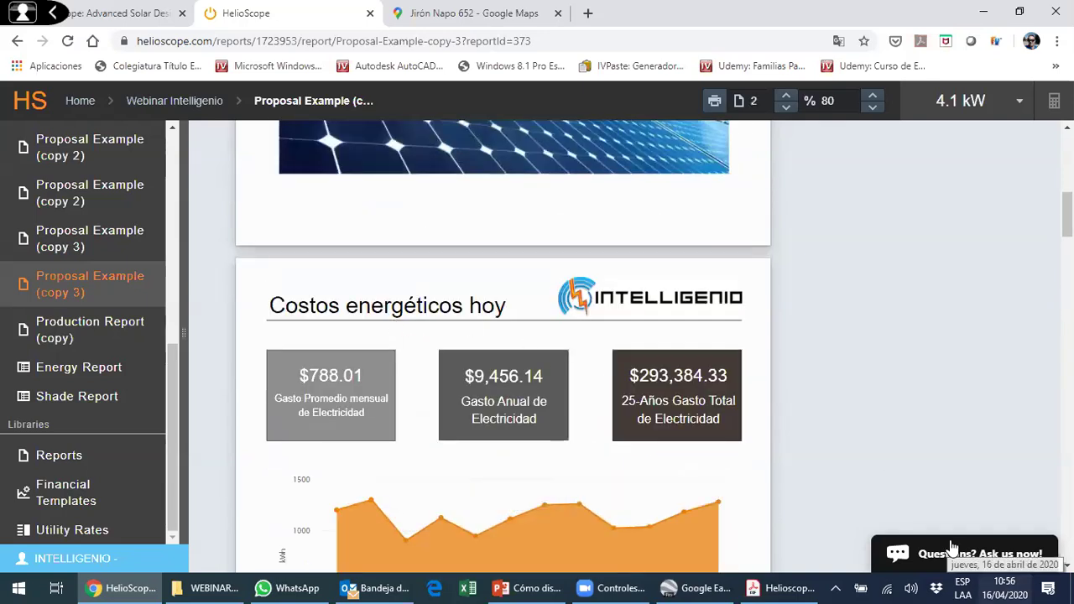
pyautogui.scroll(7, 427, 340)
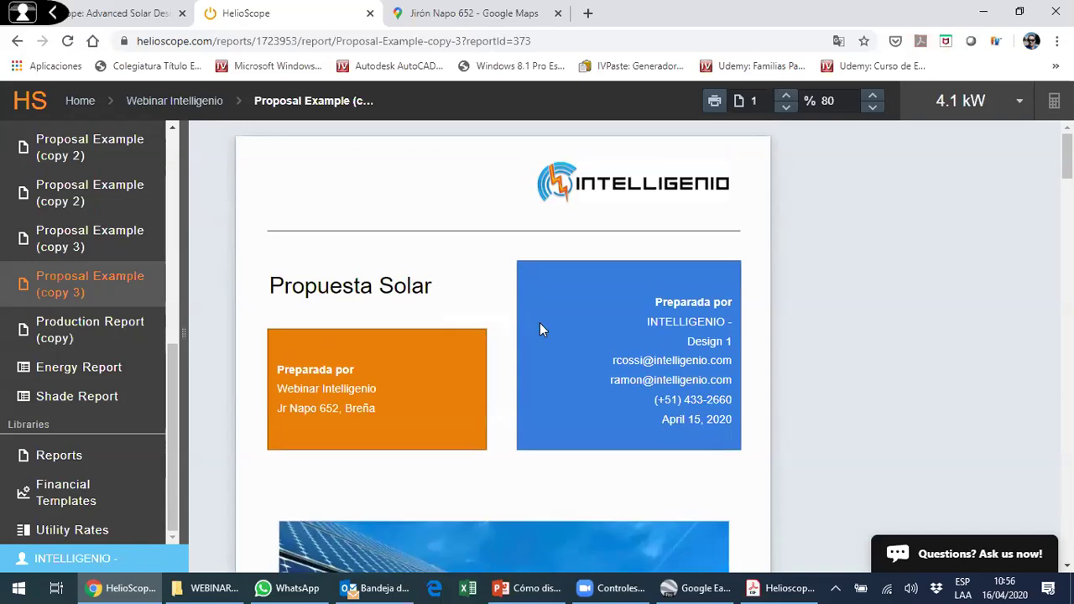
pyautogui.scroll(-2, 544, 324)
pyautogui.scroll(1, 546, 323)
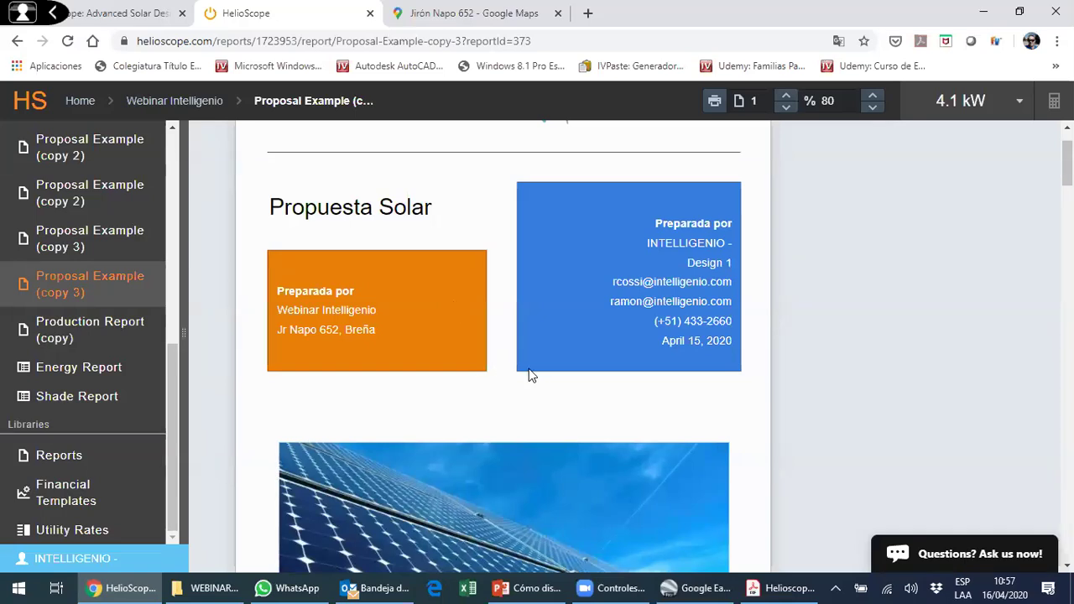
pyautogui.scroll(-4, 403, 350)
pyautogui.scroll(-4, 417, 354)
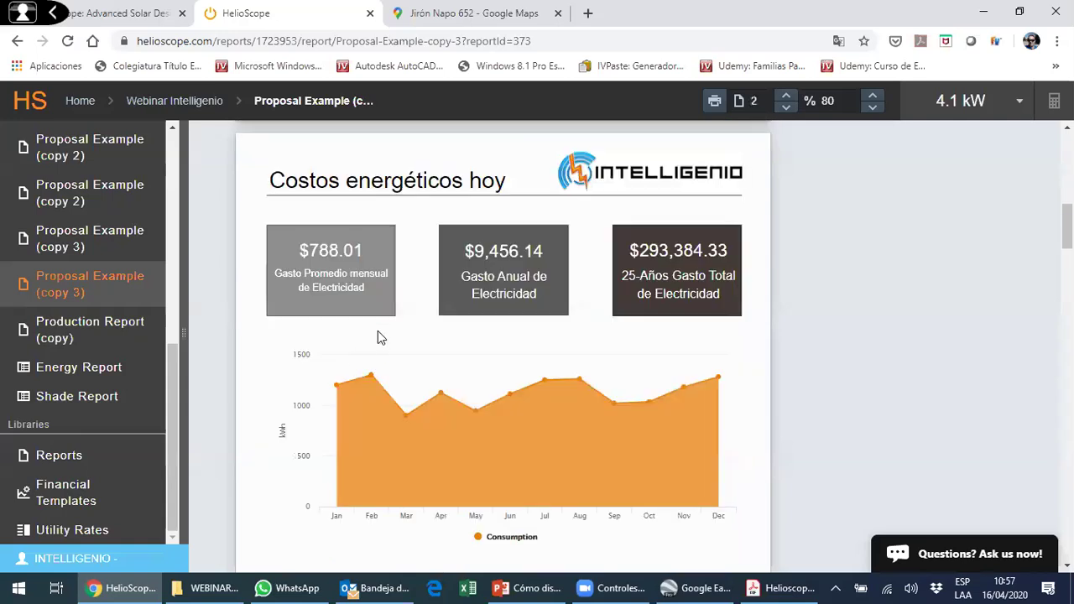
pyautogui.scroll(3, 213, 386)
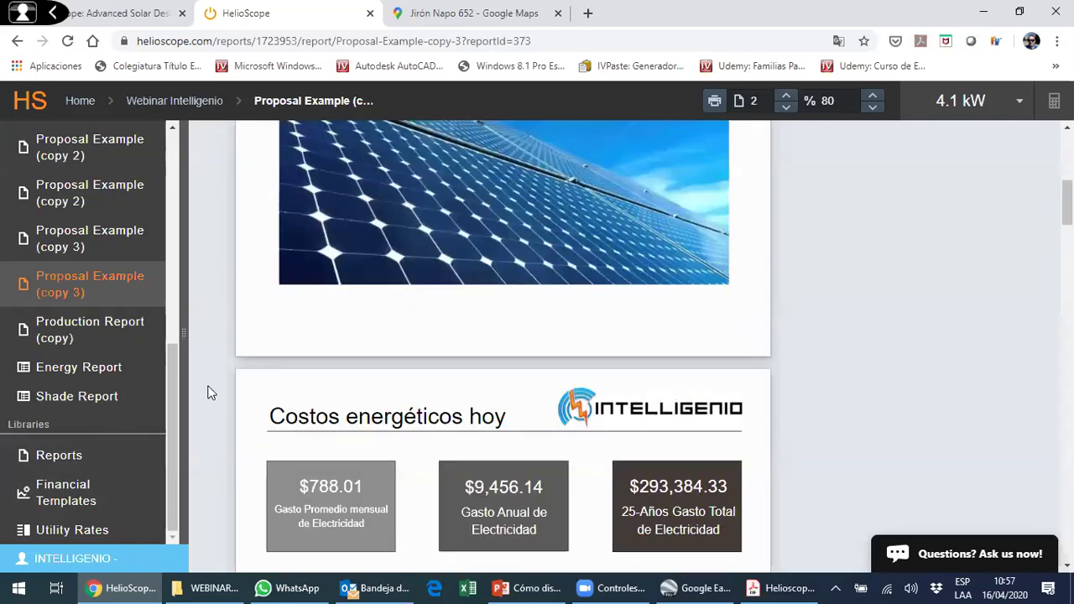
pyautogui.scroll(2, 252, 367)
pyautogui.scroll(4, 542, 276)
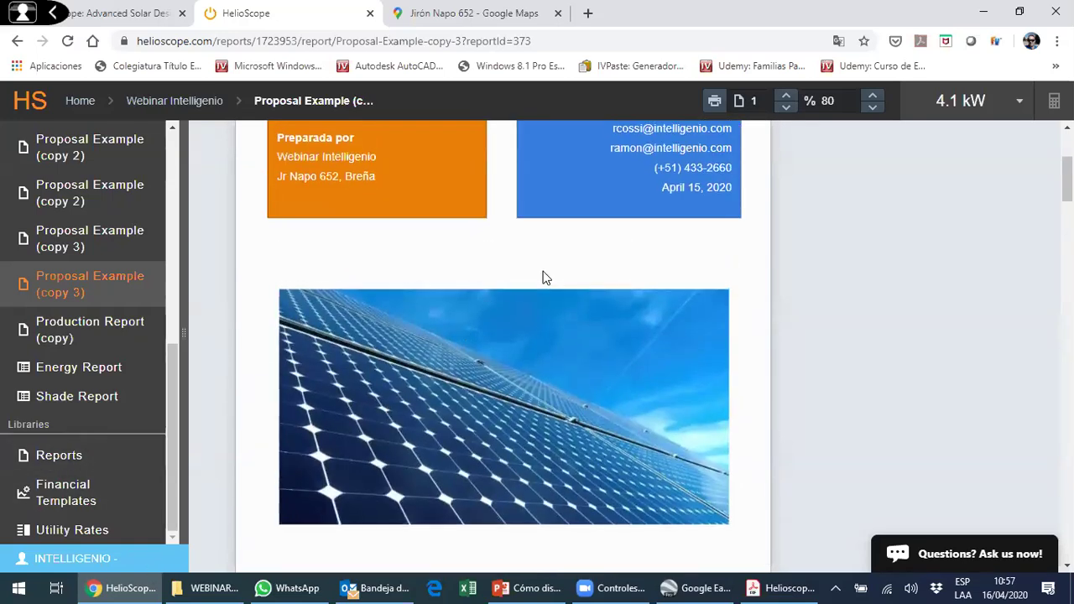
pyautogui.scroll(-2, 441, 281)
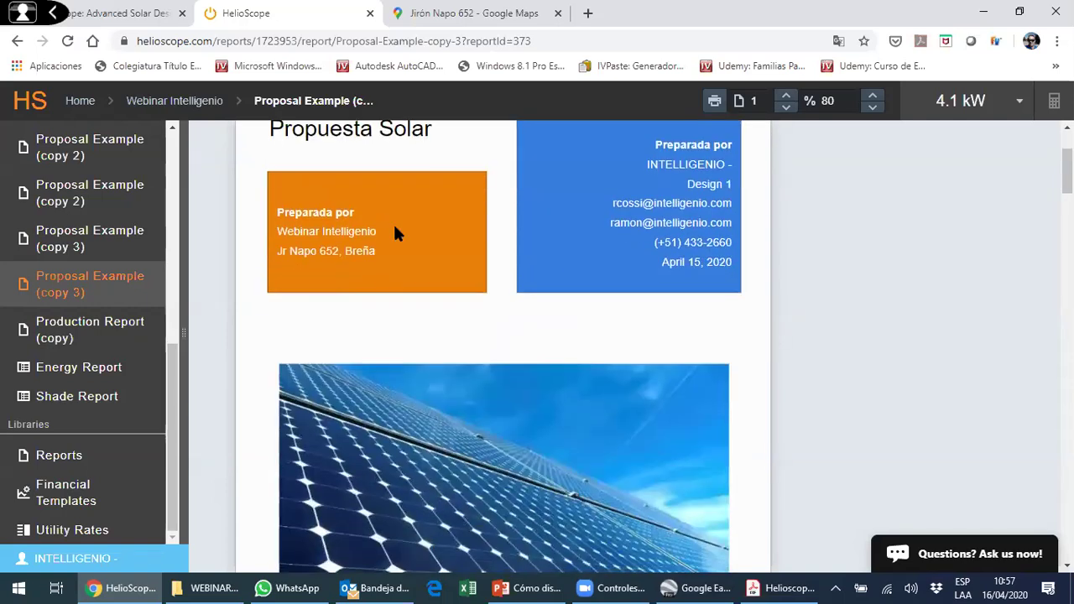
# - Show both designs' yields as kWh/kWp on the Reports overview: 1,543.8 versus 1,301.6
pyautogui.click(113, 17)
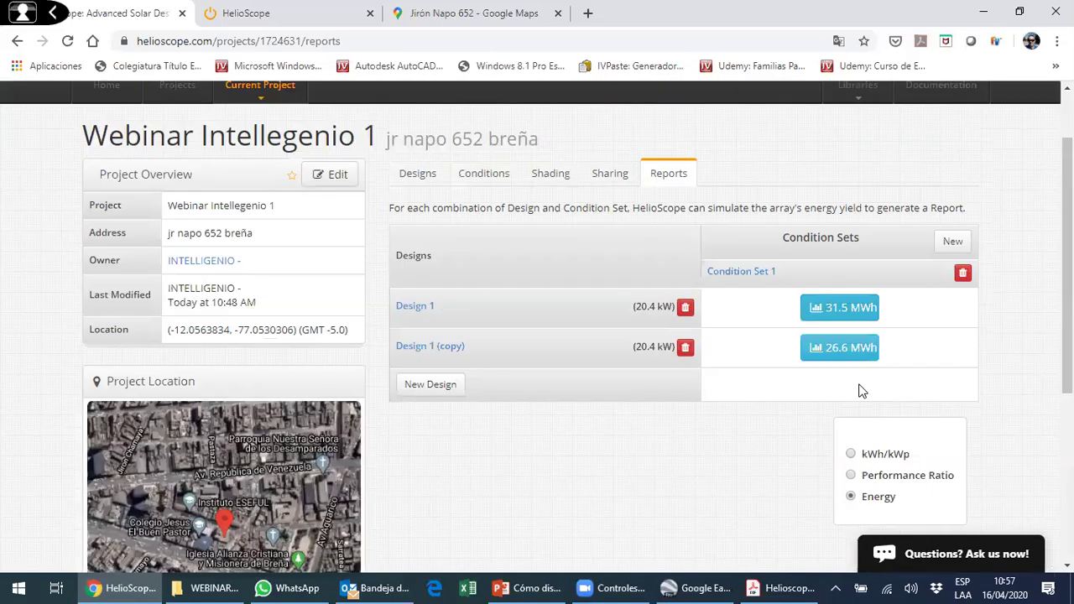
pyautogui.click(877, 379)
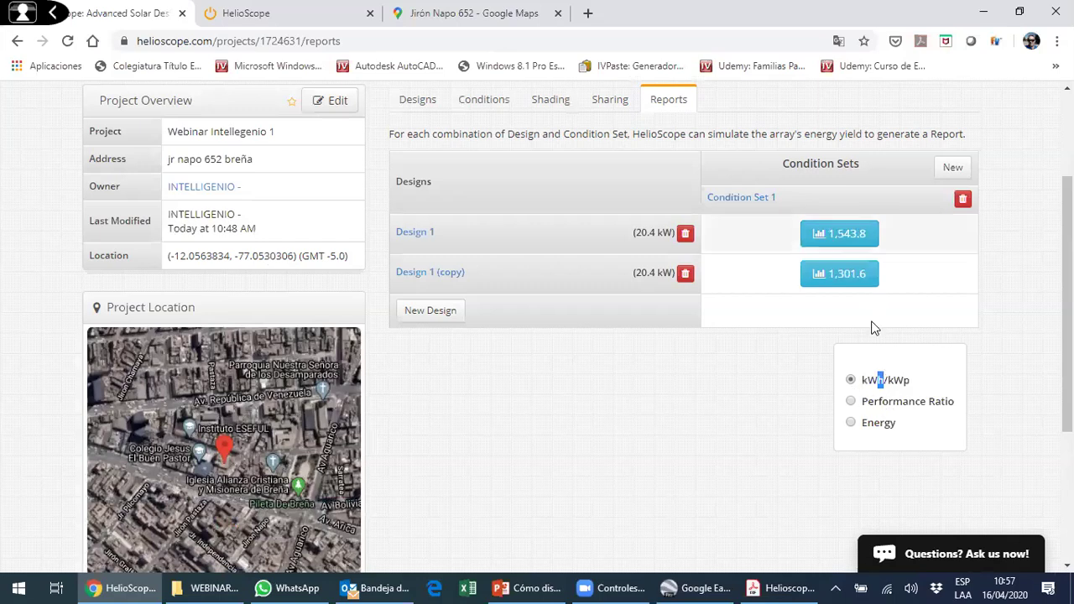
pyautogui.click(924, 380)
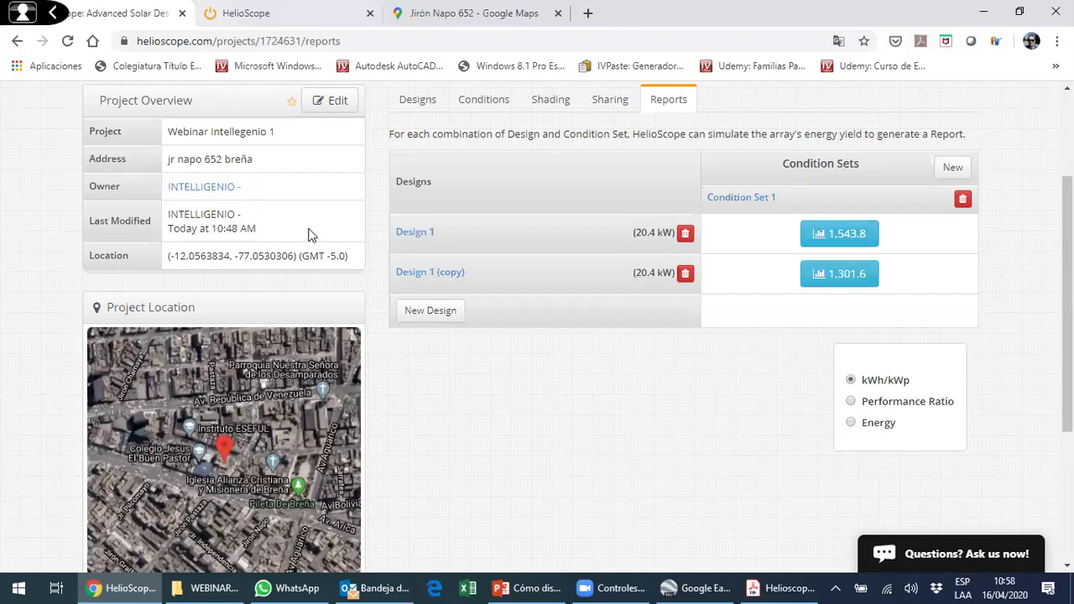
# - Flip between the site map and proposal browser tabs, then return to the PowerPoint webinar deck
pyautogui.scroll(-3, 476, 39)
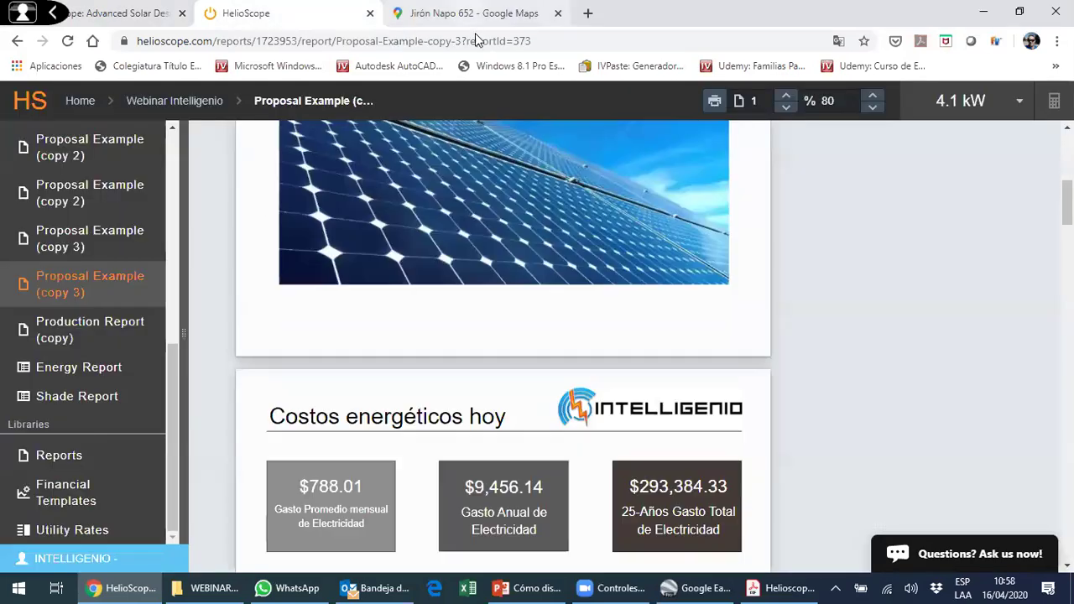
pyautogui.hotkey('ctrl', 'Tab')
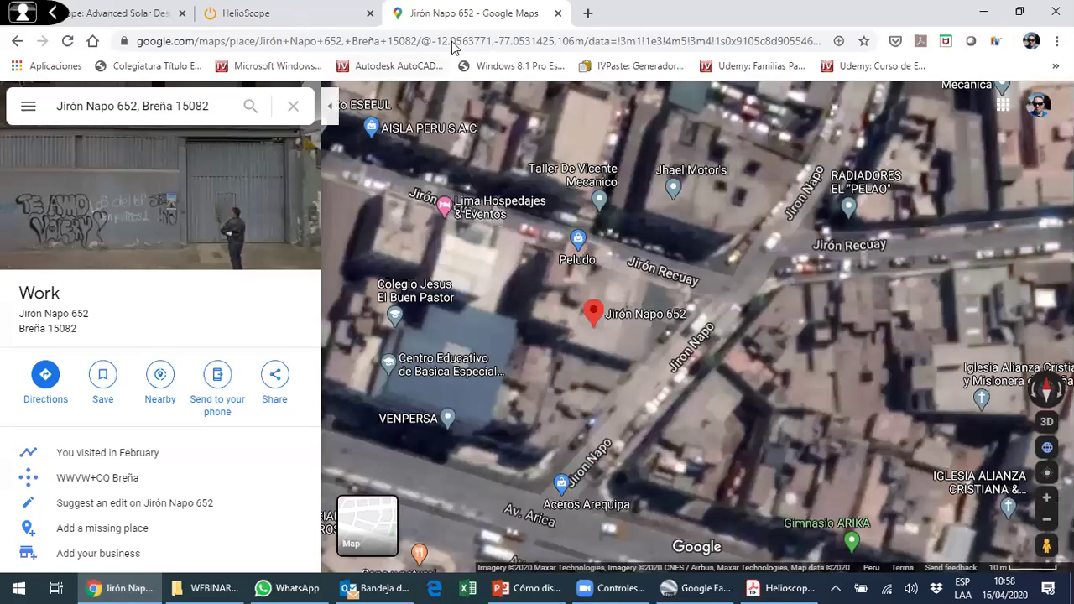
pyautogui.hotkey('ctrl', 'shift', 'Tab')
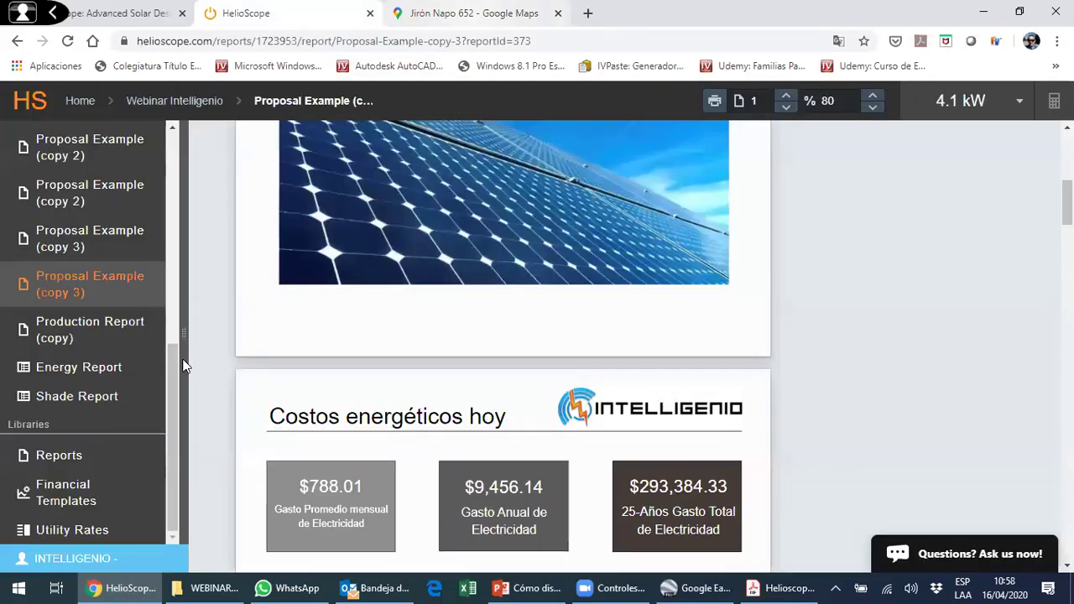
pyautogui.hotkey('ctrl', 'Tab')
pyautogui.hotkey('alt', 'Tab')
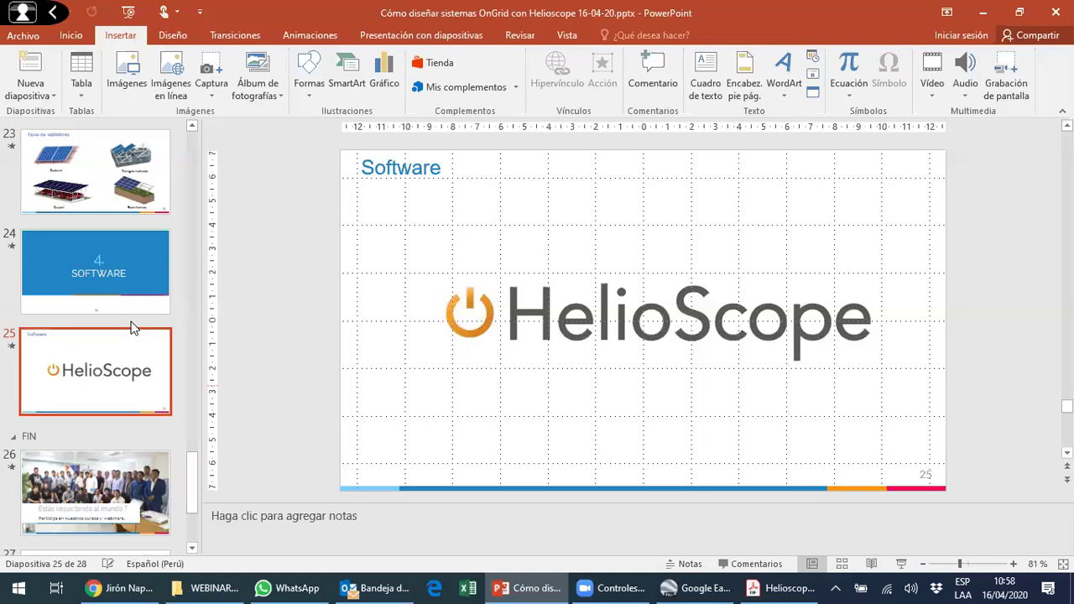
# - Move back through slides 12 and 13 to slide 14, Trayectoria Solar y Ángulo de inclinación
pyautogui.scroll(5, 134, 322)
pyautogui.scroll(-2, 135, 323)
pyautogui.scroll(6, 134, 327)
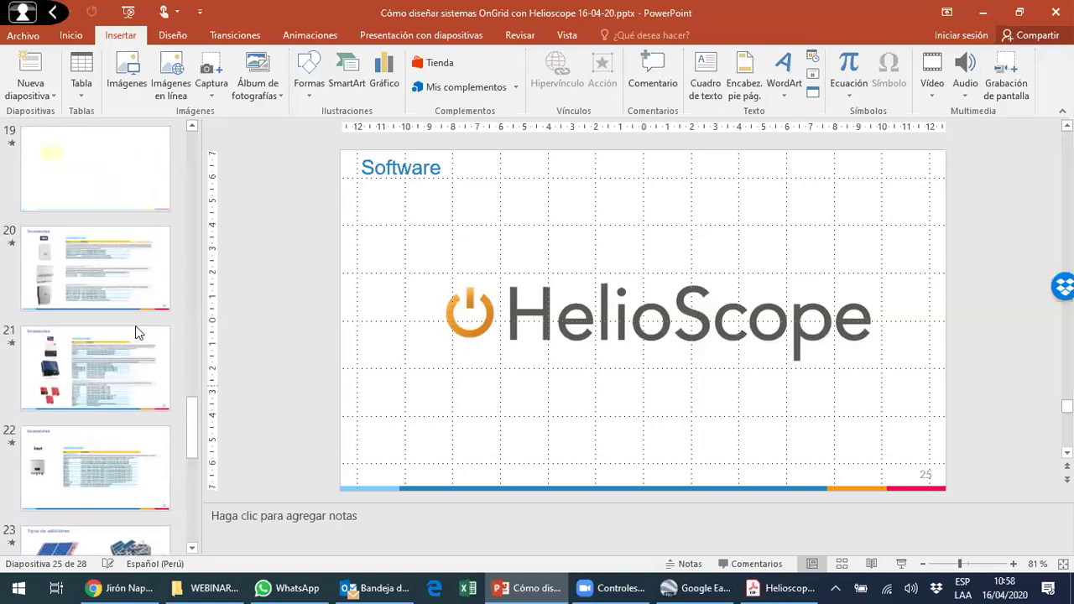
pyautogui.scroll(6, 139, 321)
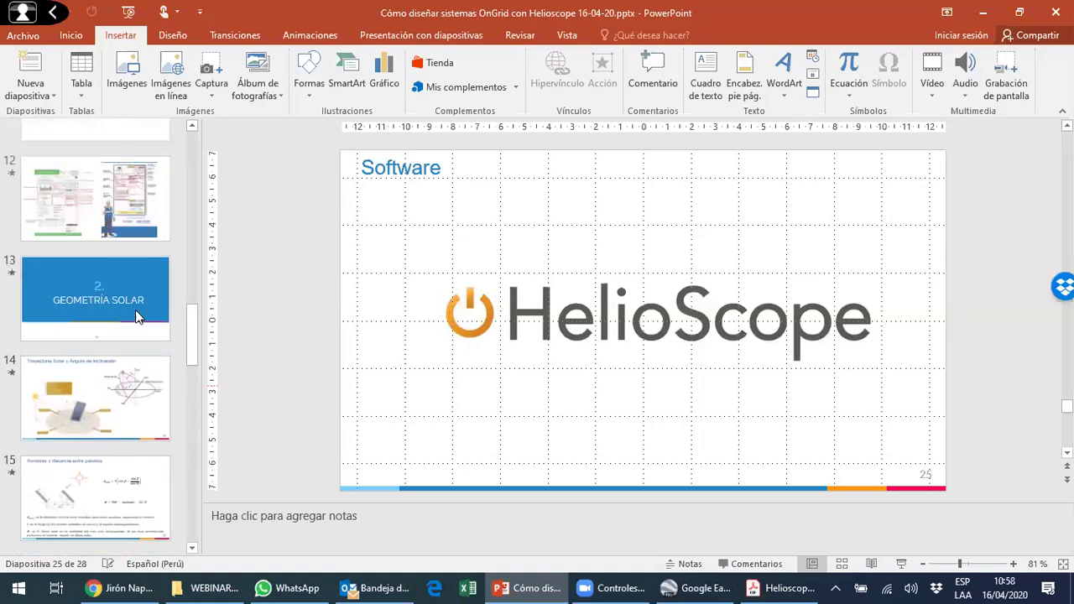
pyautogui.click(156, 361)
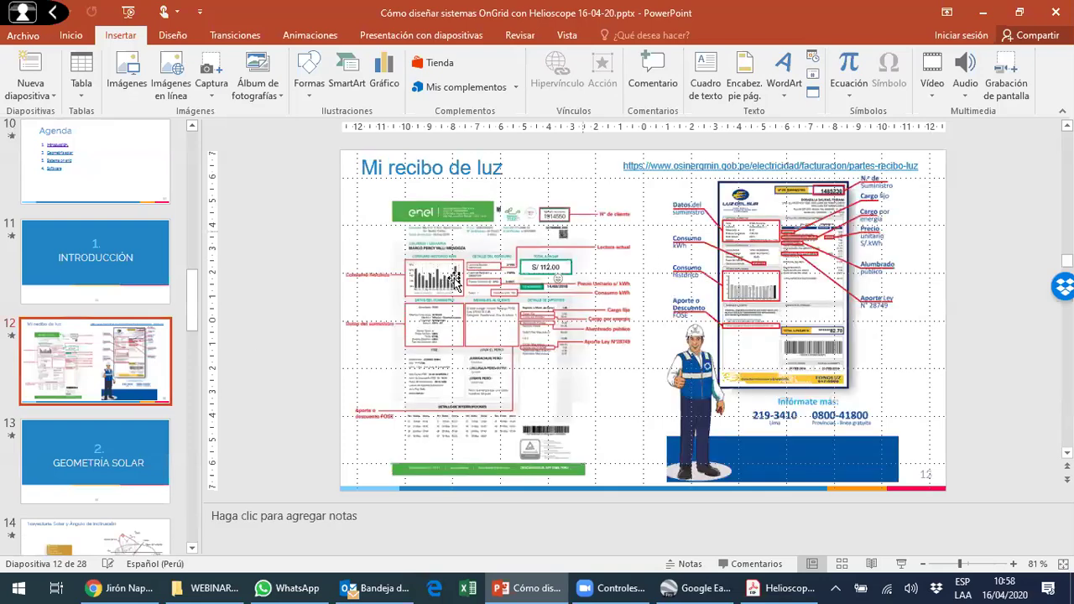
pyautogui.press('Down')
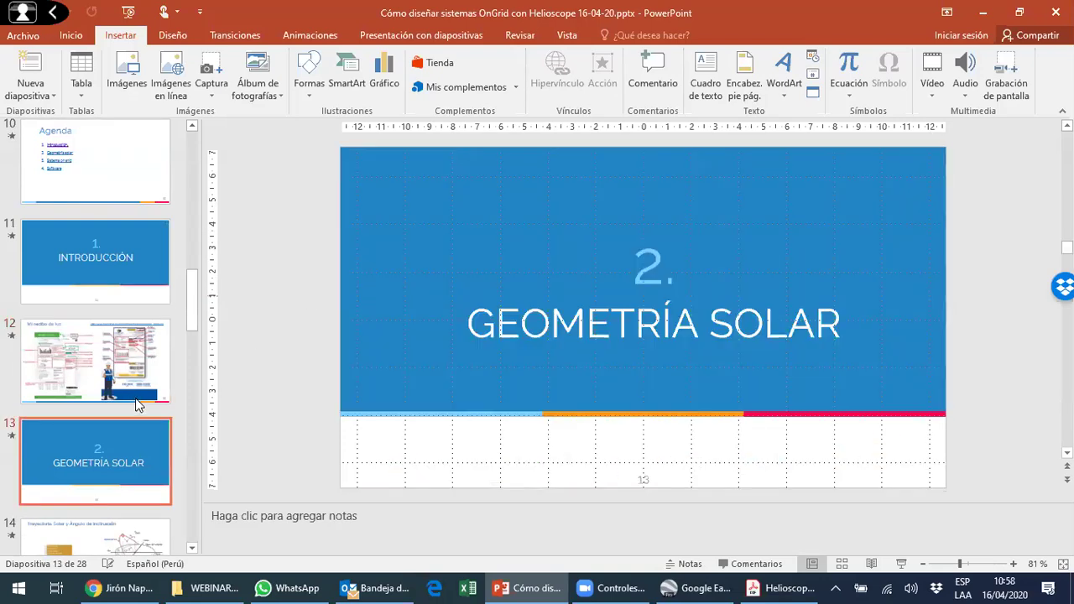
pyautogui.scroll(-2, 118, 340)
pyautogui.scroll(-2, 118, 340)
pyautogui.click(130, 295)
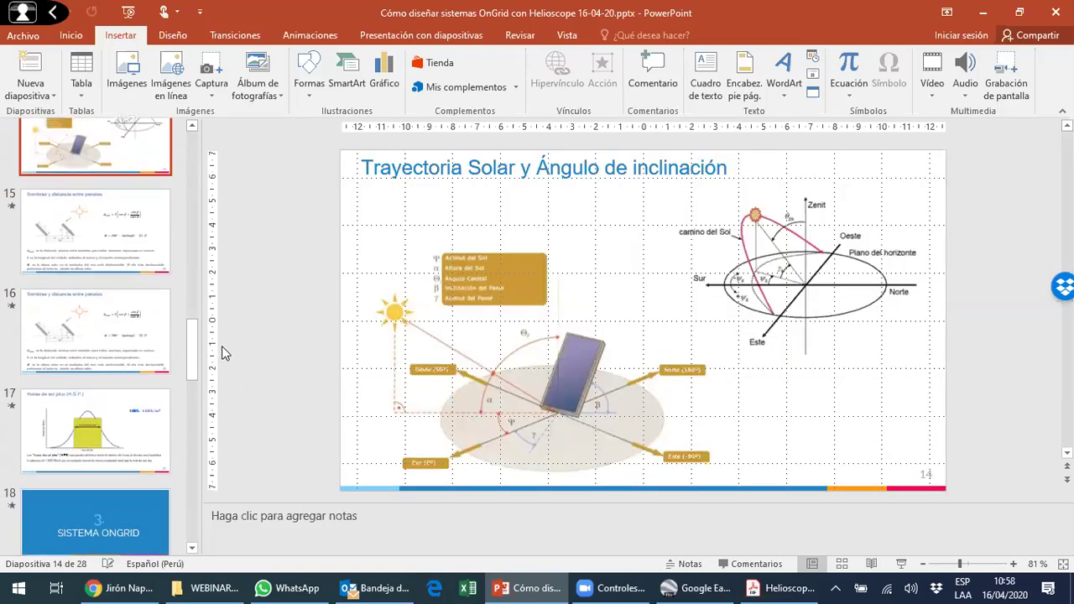
pyautogui.scroll(-2, 216, 361)
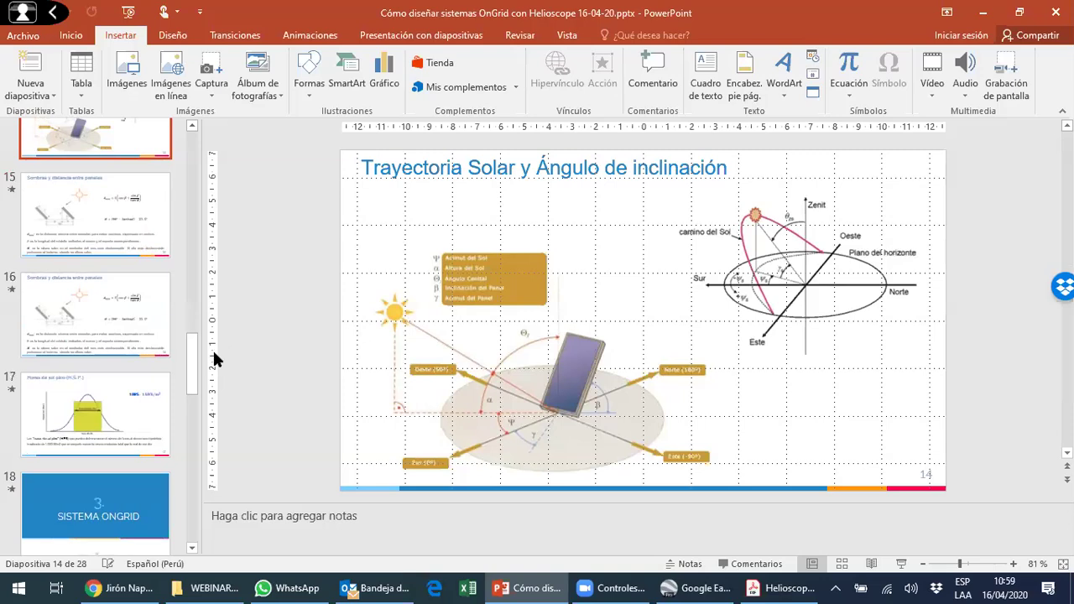